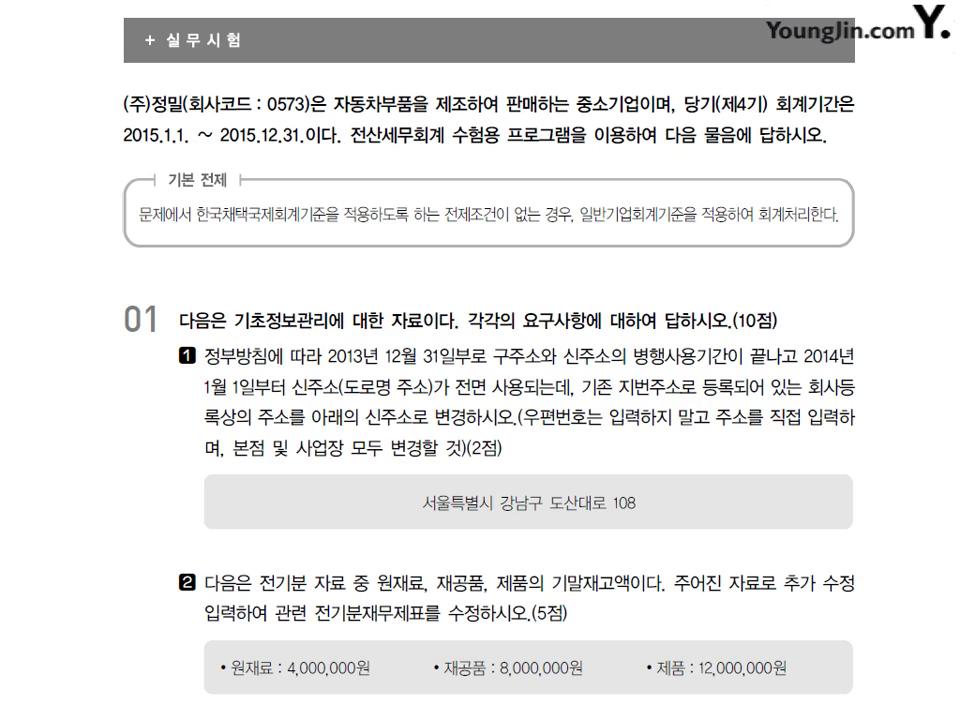
# Step: Switch to KcLep and replace the business-site address (사업장주소) in (주)정밀's company registration with the new road-name address from the exercise
pyautogui.hotkey('alt', 'Tab')
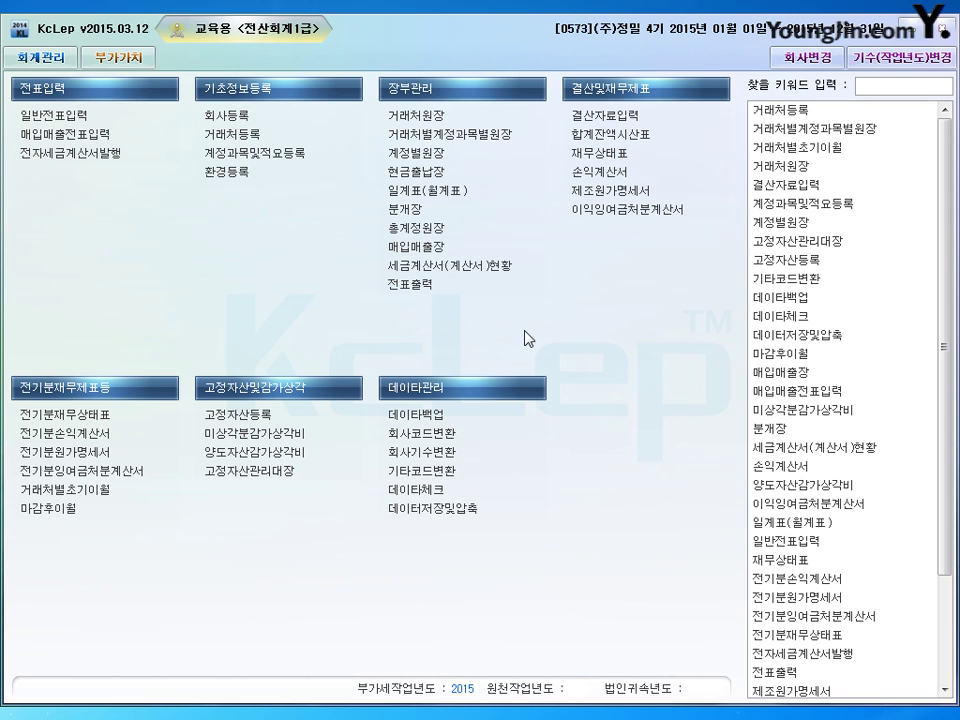
pyautogui.click(227, 115)
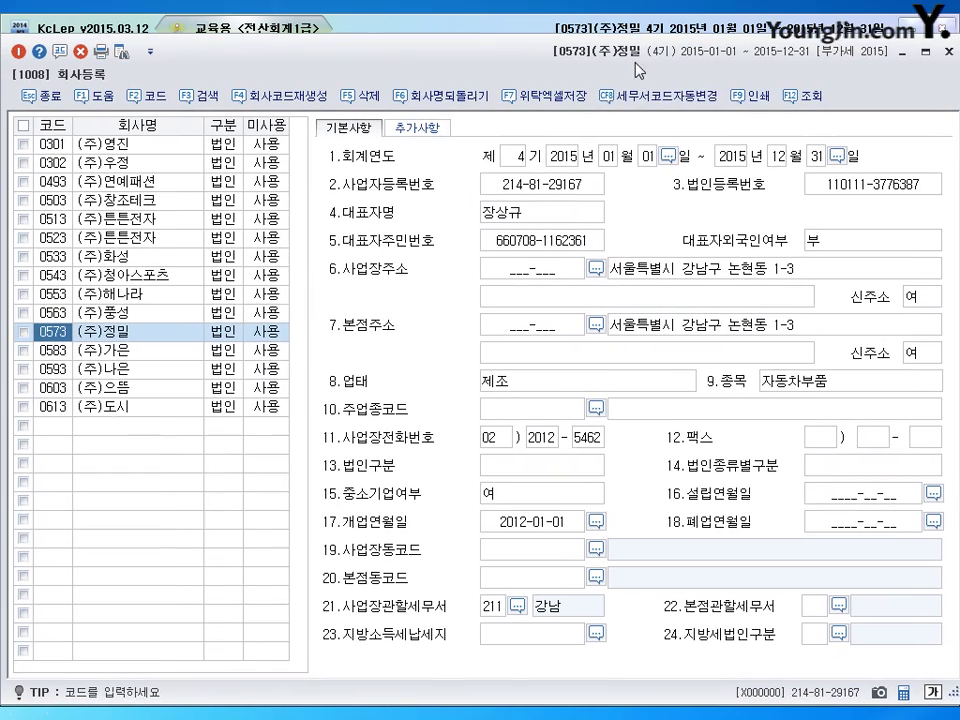
pyautogui.click(703, 272)
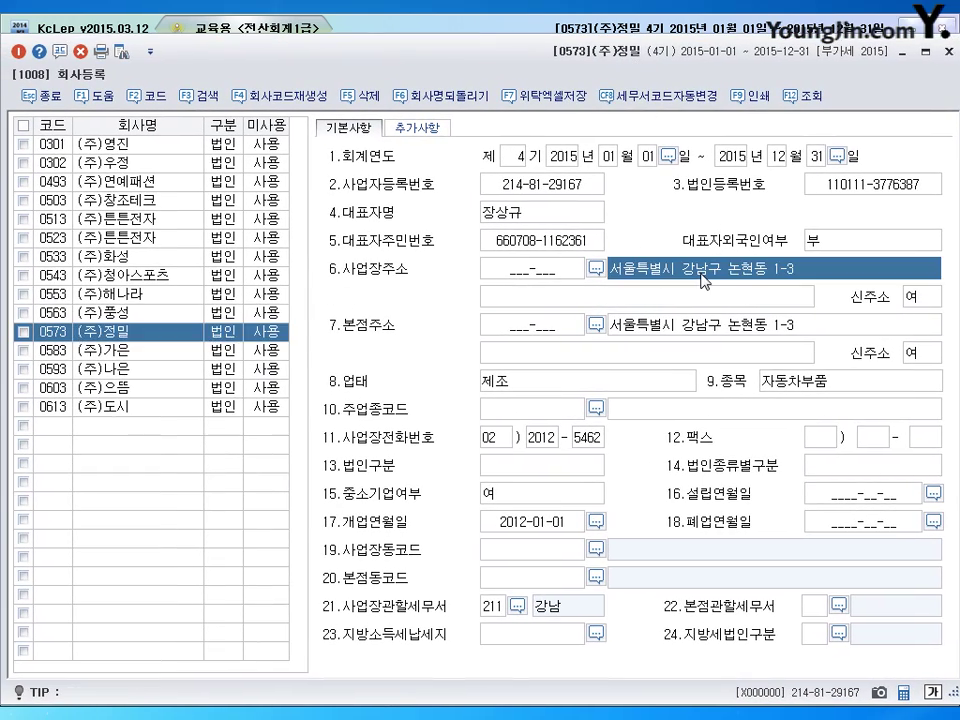
pyautogui.click(693, 333)
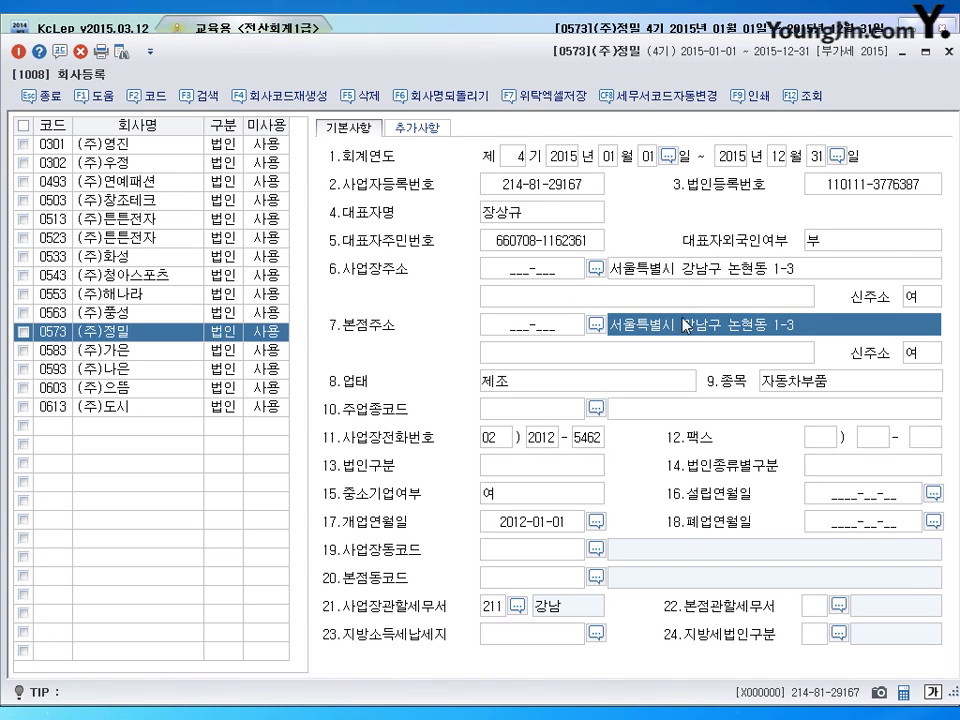
pyautogui.click(683, 276)
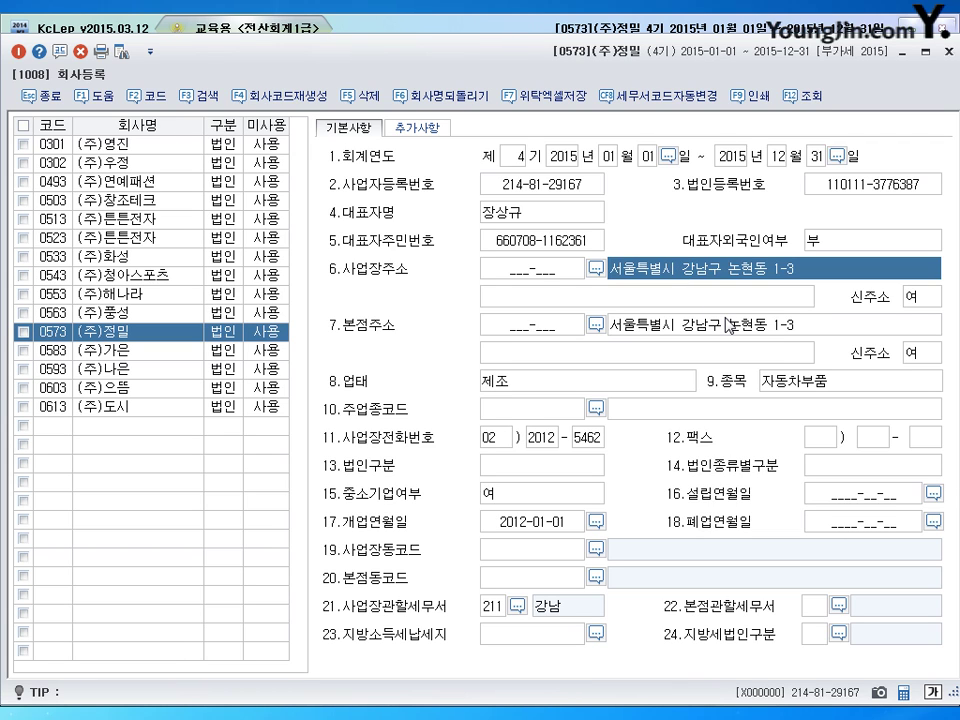
pyautogui.press('BackSpace')
pyautogui.press('BackSpace')
pyautogui.press('BackSpace')
pyautogui.press('BackSpace')
pyautogui.press('BackSpace')
pyautogui.press('BackSpace')
pyautogui.press('BackSpace')
pyautogui.press('BackSpace')
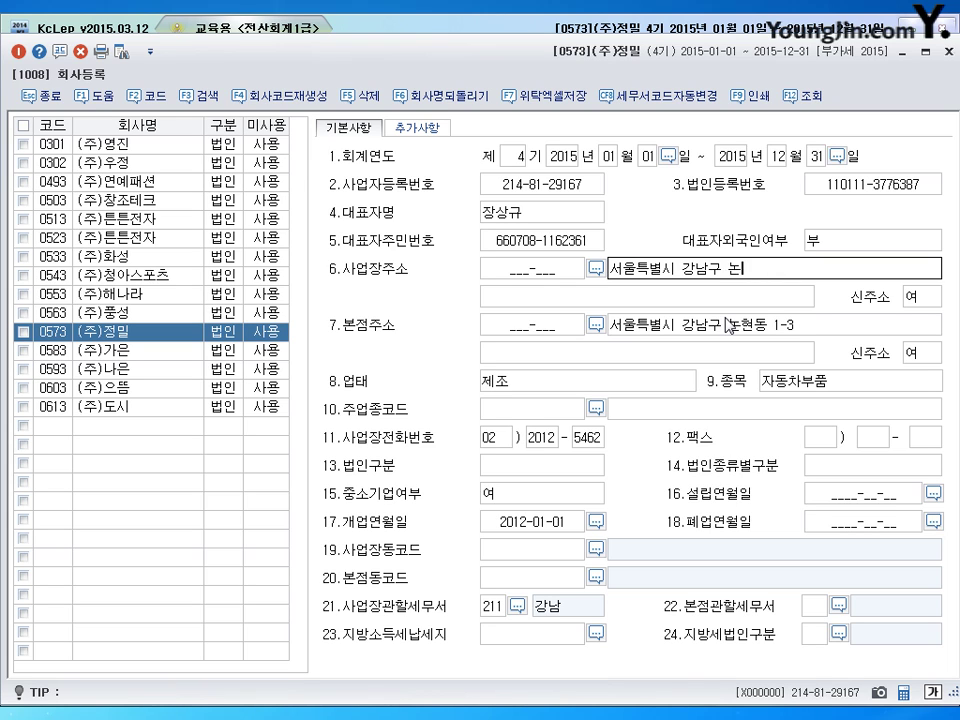
pyautogui.write('도산댈')
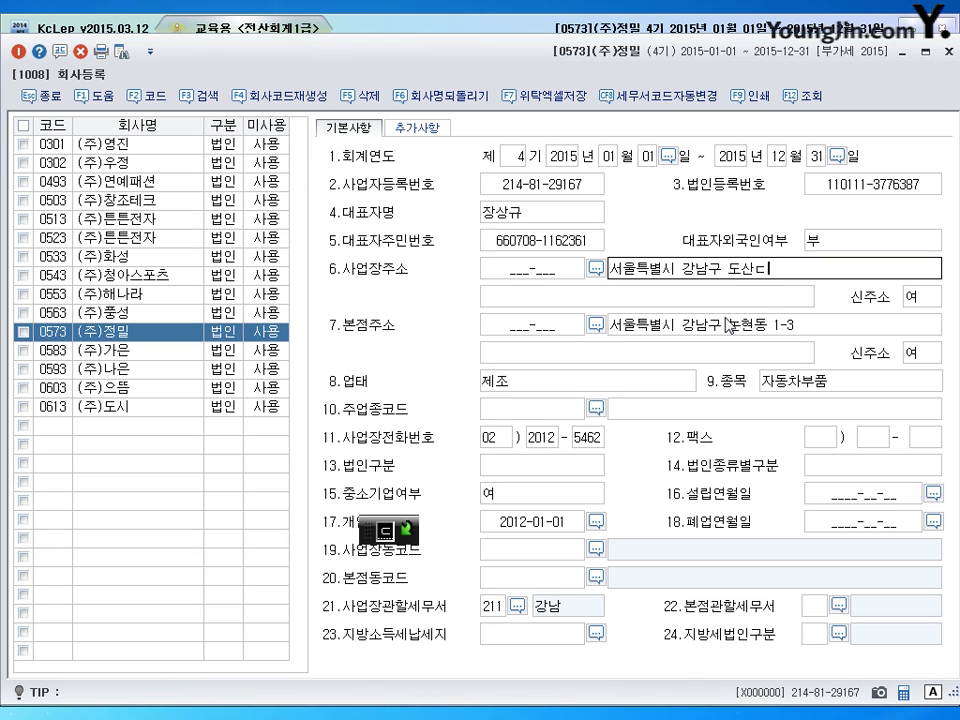
pyautogui.write('로 108')
pyautogui.press('Return')
pyautogui.click(728, 278)
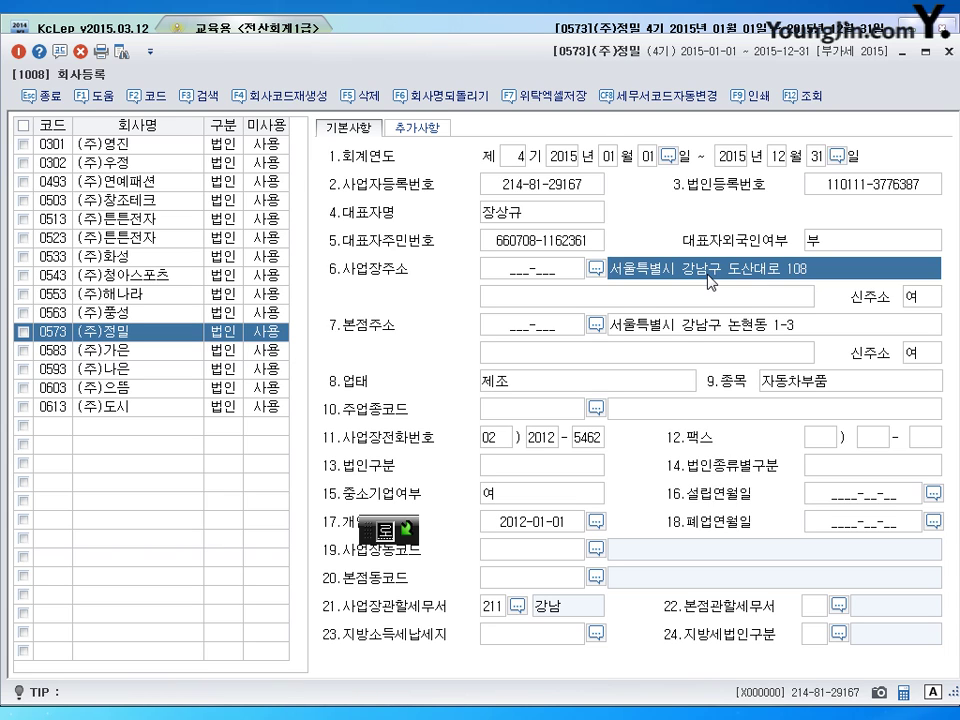
# Step: Replace the head-office address (본점주소) with the same new road-name address and close the company registration
pyautogui.click(668, 330)
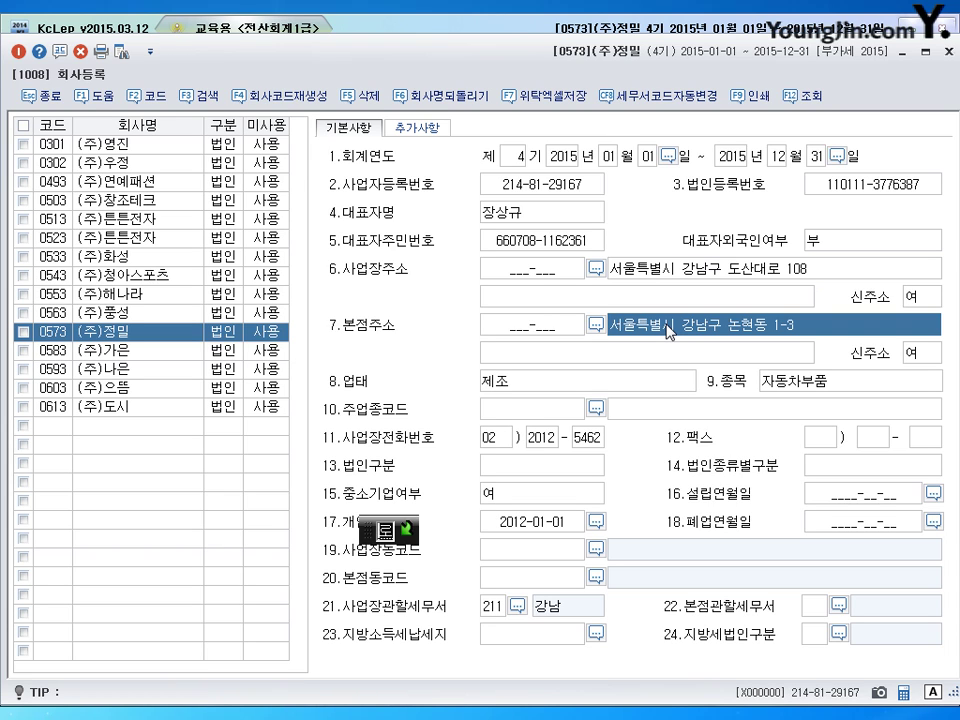
pyautogui.write('서울특별시 강남구 도산대로 108')
pyautogui.click(674, 356)
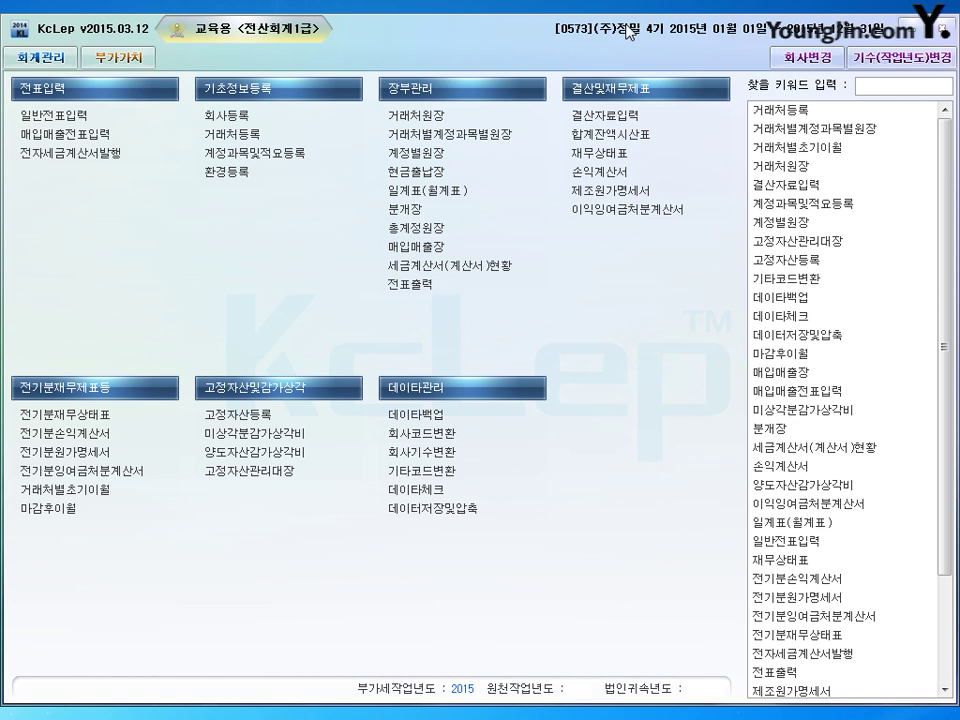
pyautogui.press('Escape')
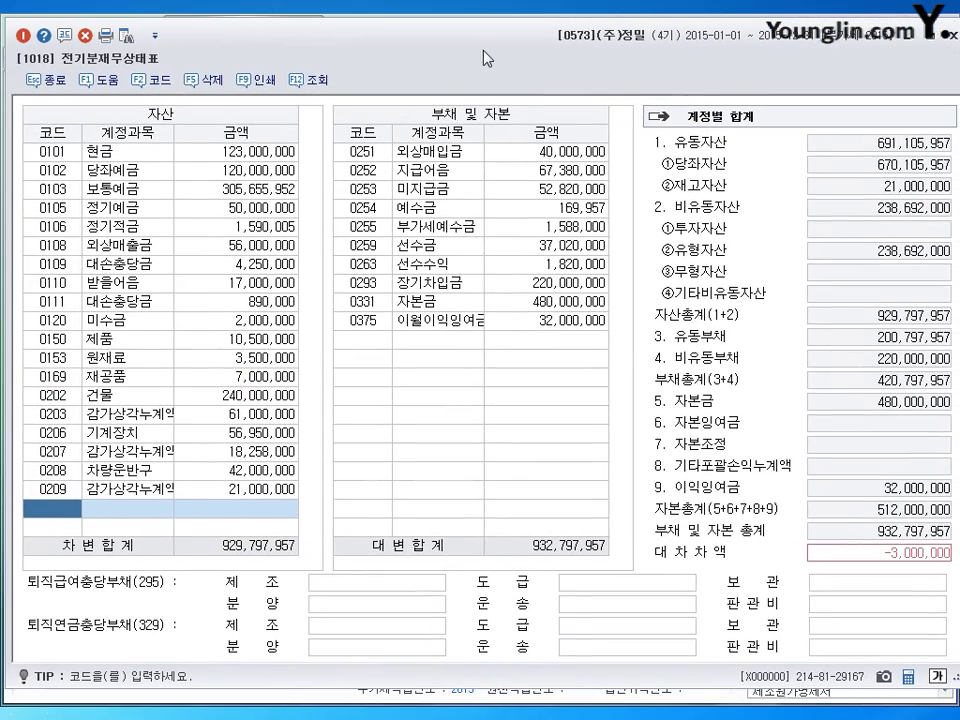
# Step: In the prior-period balance sheet (전기분재무상태표), set 원재료 to 4,000,000 and 재공품 to 8,000,000
pyautogui.click(250, 358)
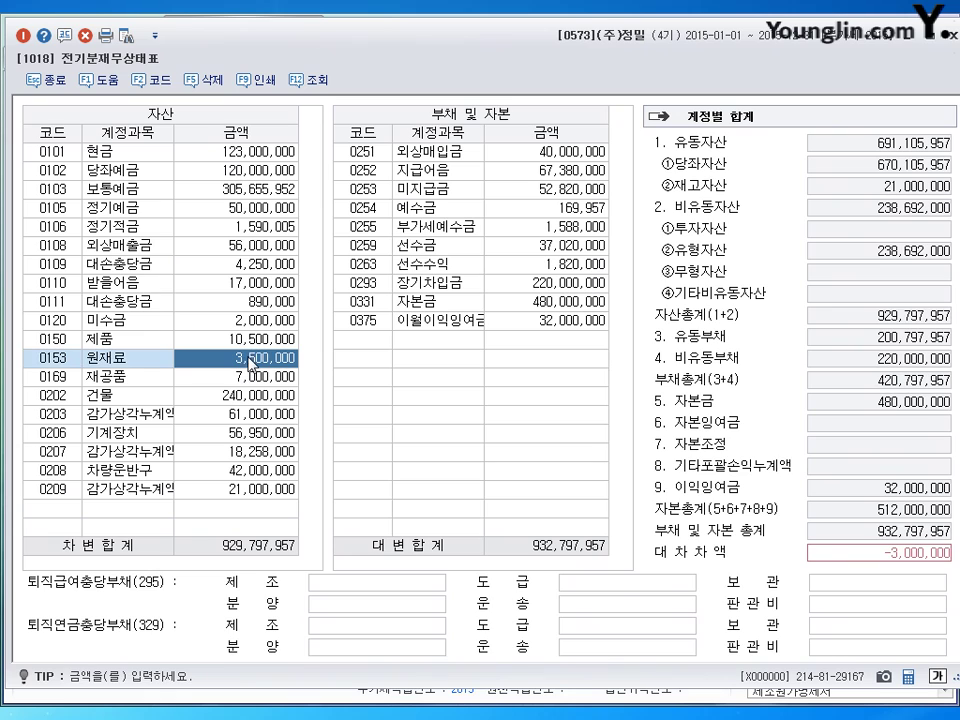
pyautogui.write('4000000')
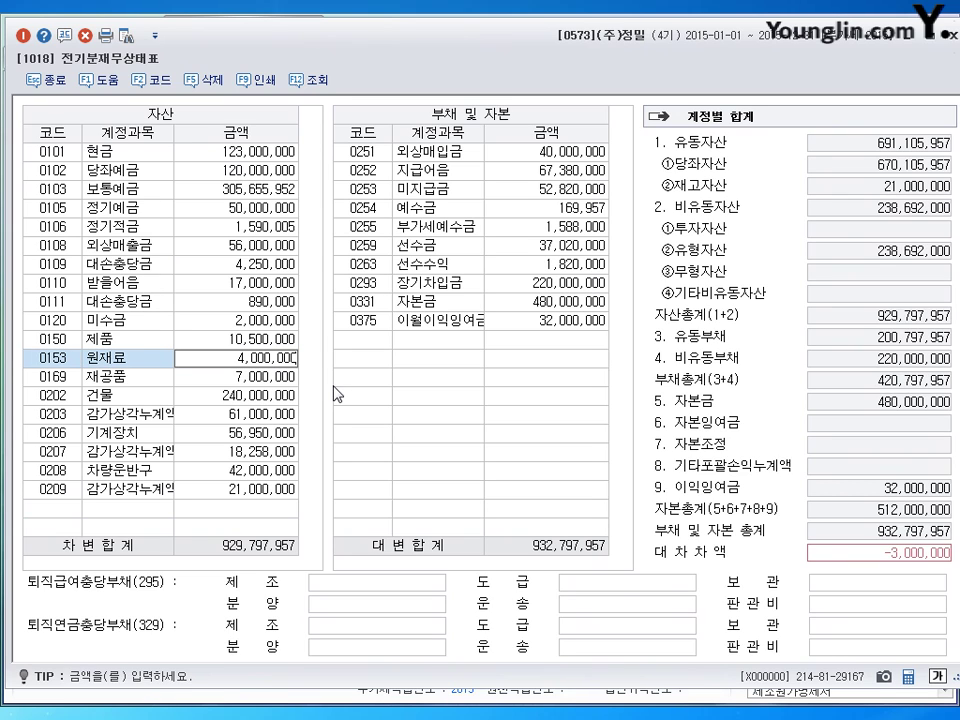
pyautogui.press('Return')
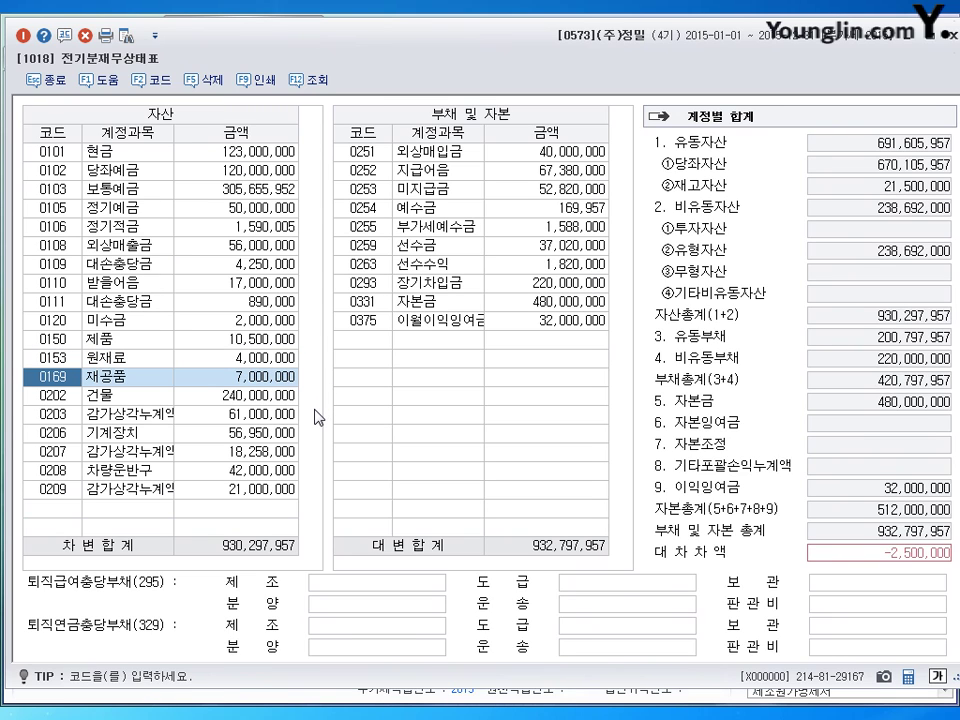
pyautogui.press('Return')
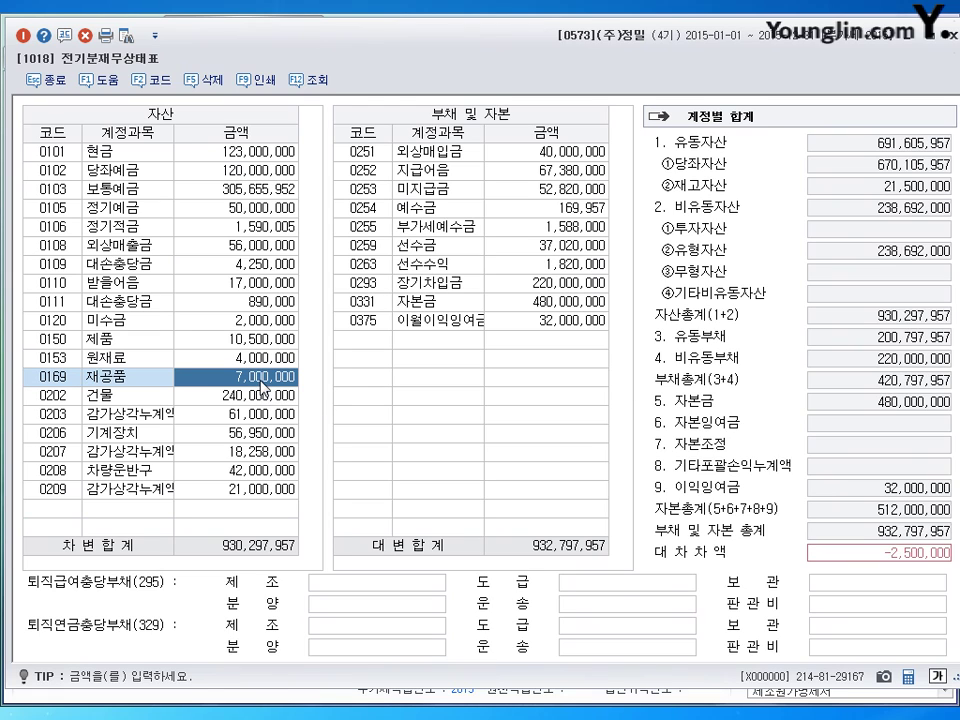
pyautogui.write('8000000')
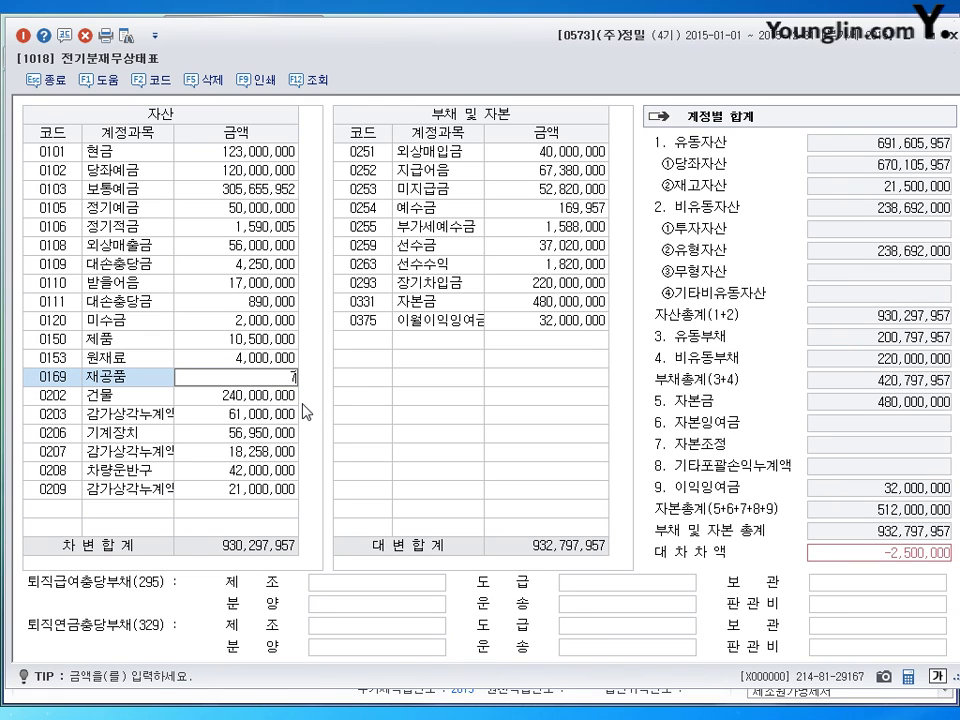
pyautogui.press('Return')
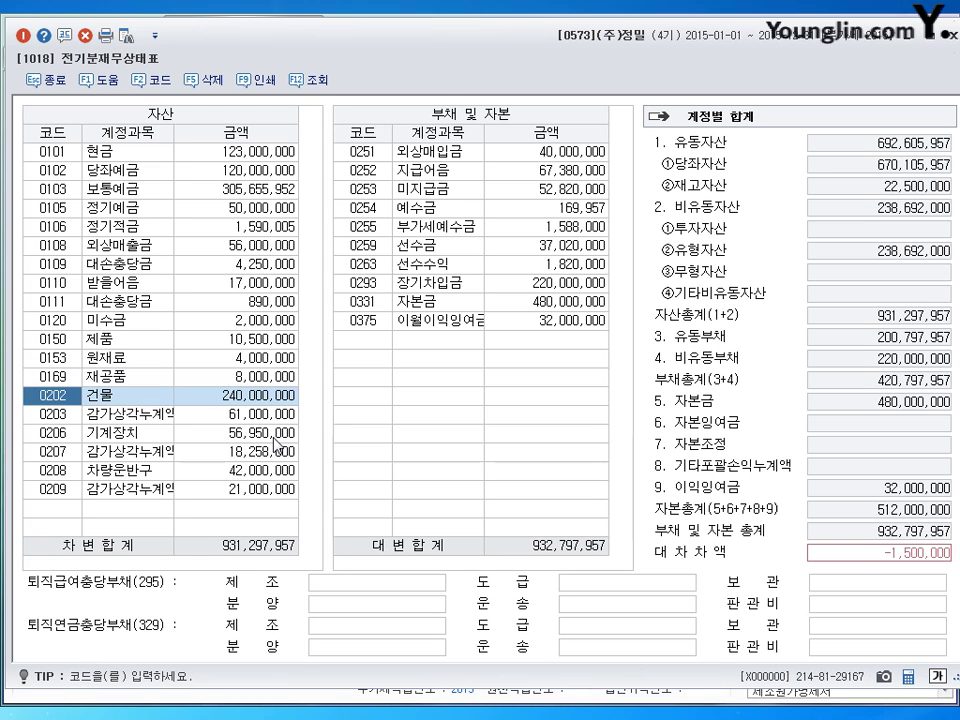
# Step: Set 제품 to 12,000,000 in the prior-period balance sheet and close the statement
pyautogui.click(220, 340)
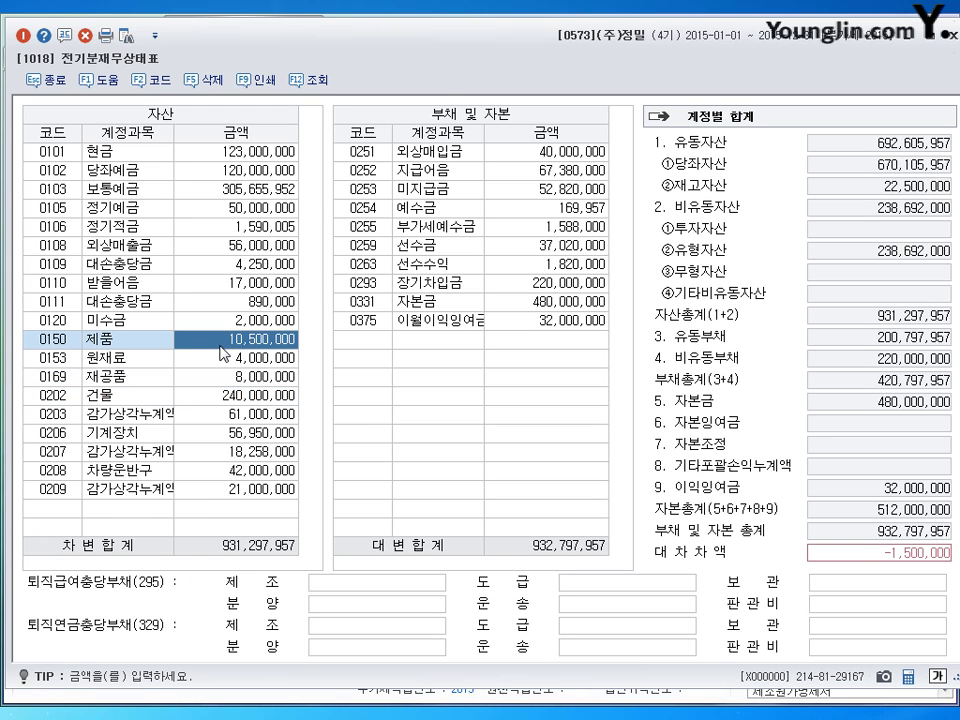
pyautogui.write('12000000')
pyautogui.press('Return')
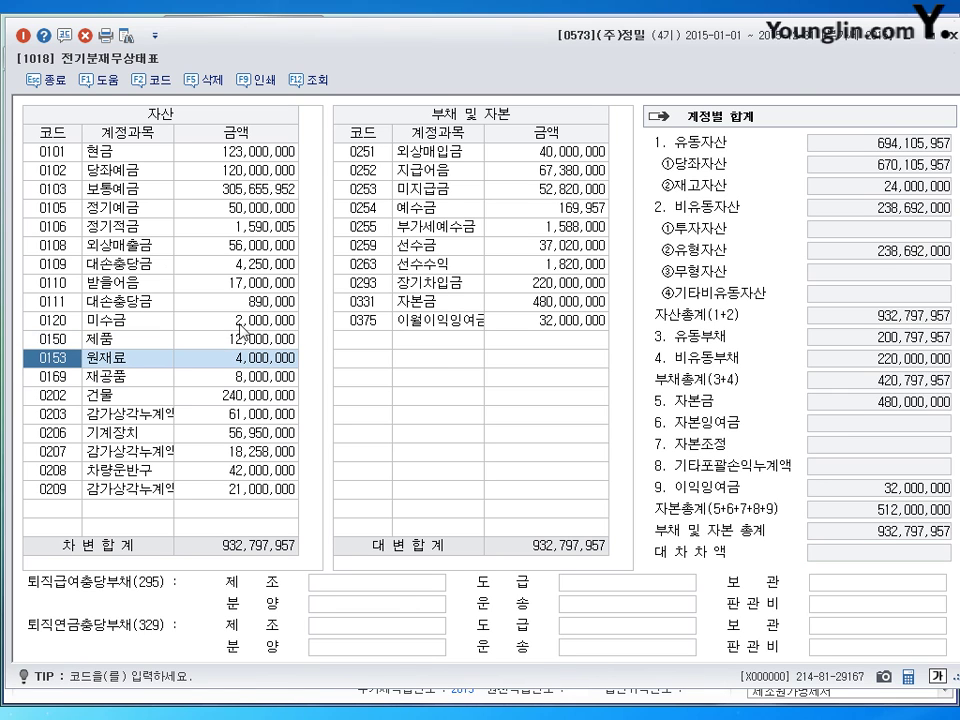
pyautogui.click(952, 34)
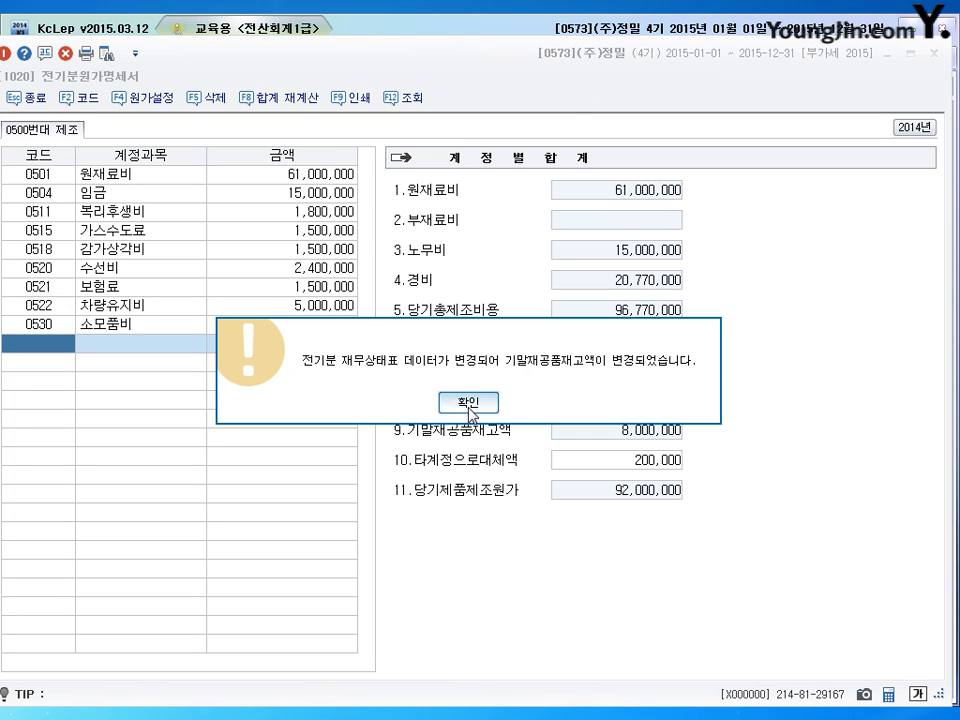
# Step: In the prior-period cost statement (전기분원가명세서), accept the 재공품 inventory update and confirm the 원재료비 breakdown
pyautogui.click(470, 404)
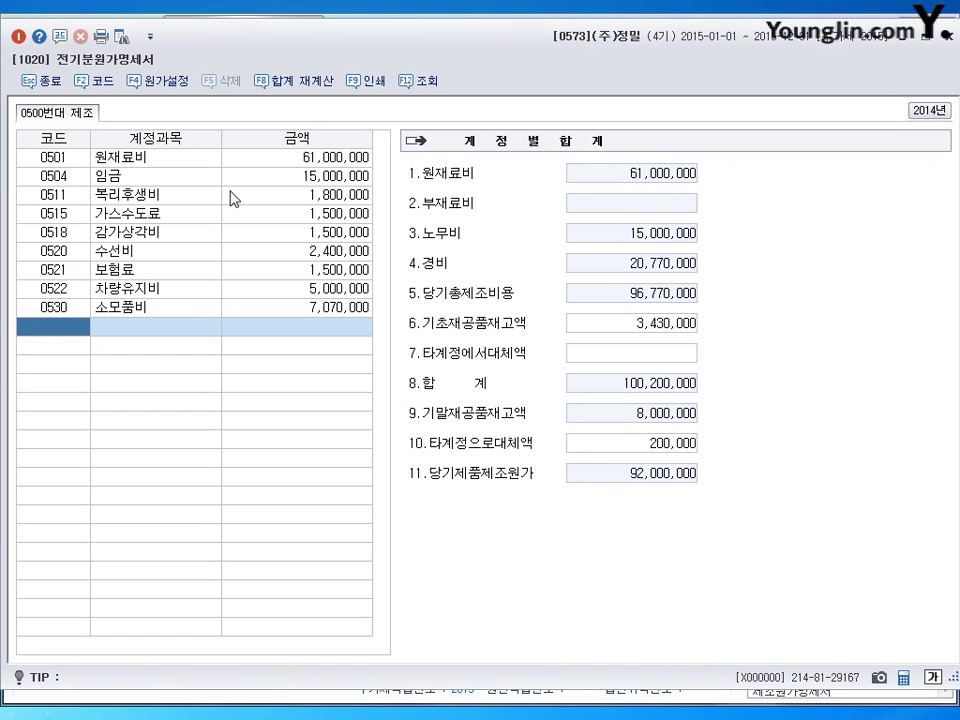
pyautogui.click(298, 165)
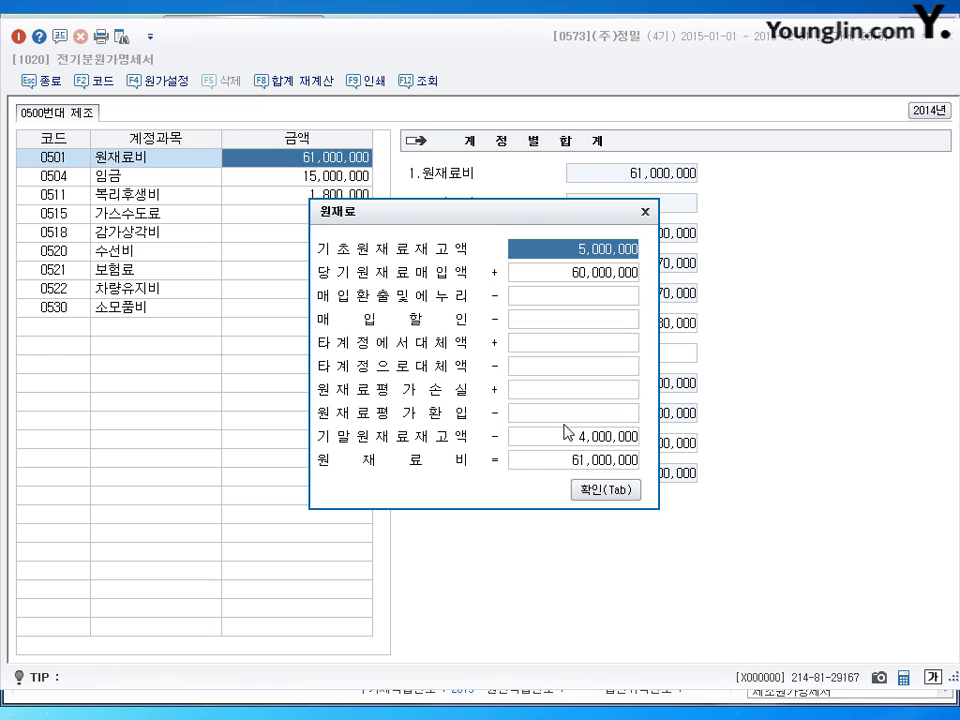
pyautogui.click(604, 490)
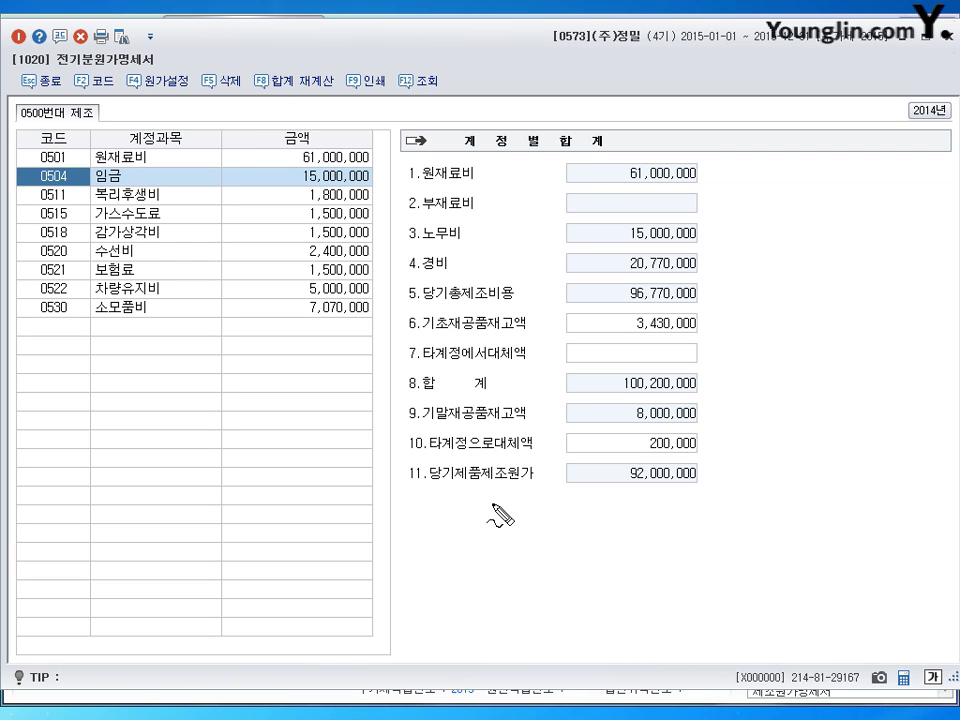
pyautogui.moveTo(420, 490)
pyautogui.mouseDown()
pyautogui.moveTo(612, 492)
pyautogui.moveTo(664, 460)
pyautogui.moveTo(430, 460)
pyautogui.moveTo(418, 488)
pyautogui.mouseUp()
pyautogui.moveTo(352, 476); pyautogui.dragTo(360, 462)
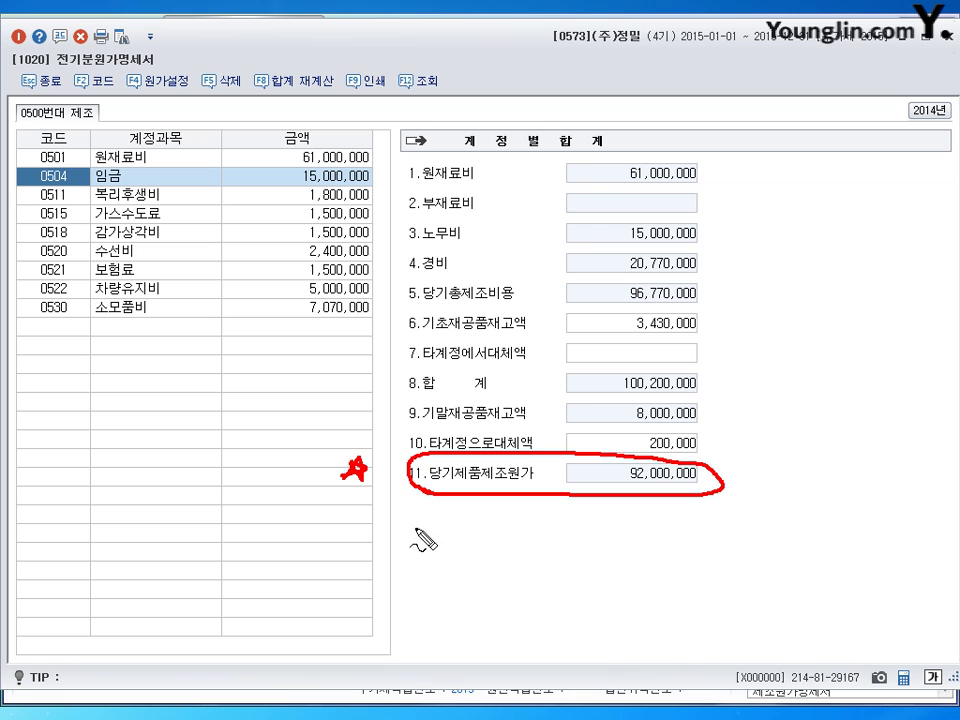
pyautogui.moveTo(404, 527)
pyautogui.mouseDown()
pyautogui.moveTo(426, 548)
pyautogui.moveTo(458, 536)
pyautogui.moveTo(452, 544)
pyautogui.mouseUp()
pyautogui.moveTo(485, 526)
pyautogui.mouseDown()
pyautogui.moveTo(516, 538)
pyautogui.moveTo(550, 527)
pyautogui.moveTo(556, 540)
pyautogui.mouseUp()
pyautogui.moveTo(566, 524)
pyautogui.mouseDown()
pyautogui.moveTo(567, 548)
pyautogui.moveTo(640, 530)
pyautogui.mouseUp()
pyautogui.moveTo(637, 532)
pyautogui.mouseDown()
pyautogui.moveTo(627, 552)
pyautogui.moveTo(648, 553)
pyautogui.mouseUp()
pyautogui.moveTo(648, 539); pyautogui.dragTo(657, 555)
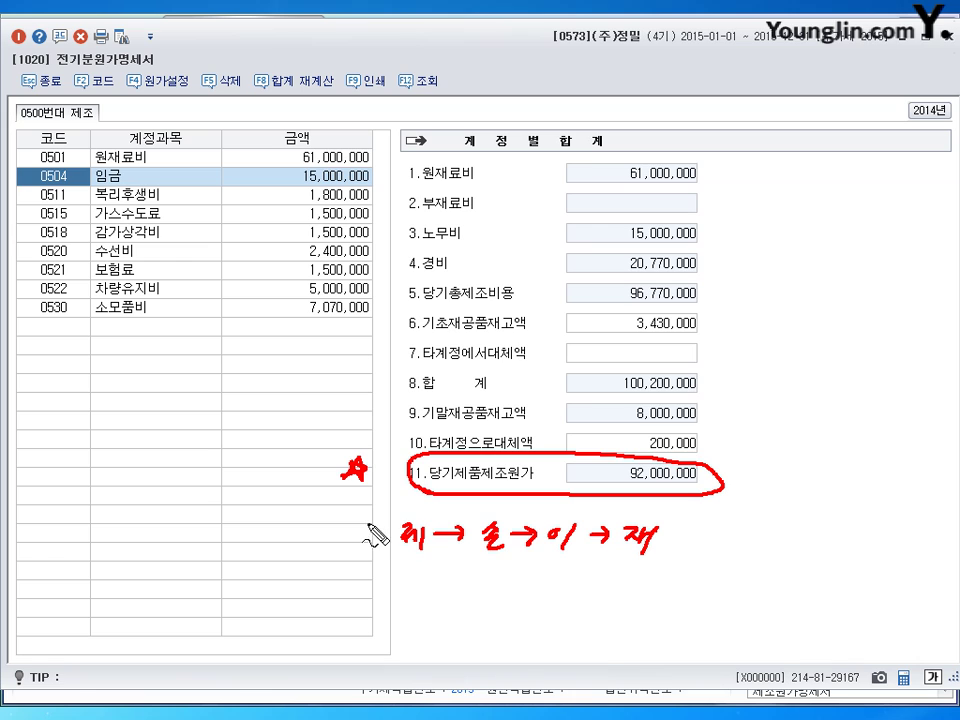
pyautogui.moveTo(383, 514); pyautogui.dragTo(394, 528)
pyautogui.moveTo(682, 533); pyautogui.dragTo(674, 548)
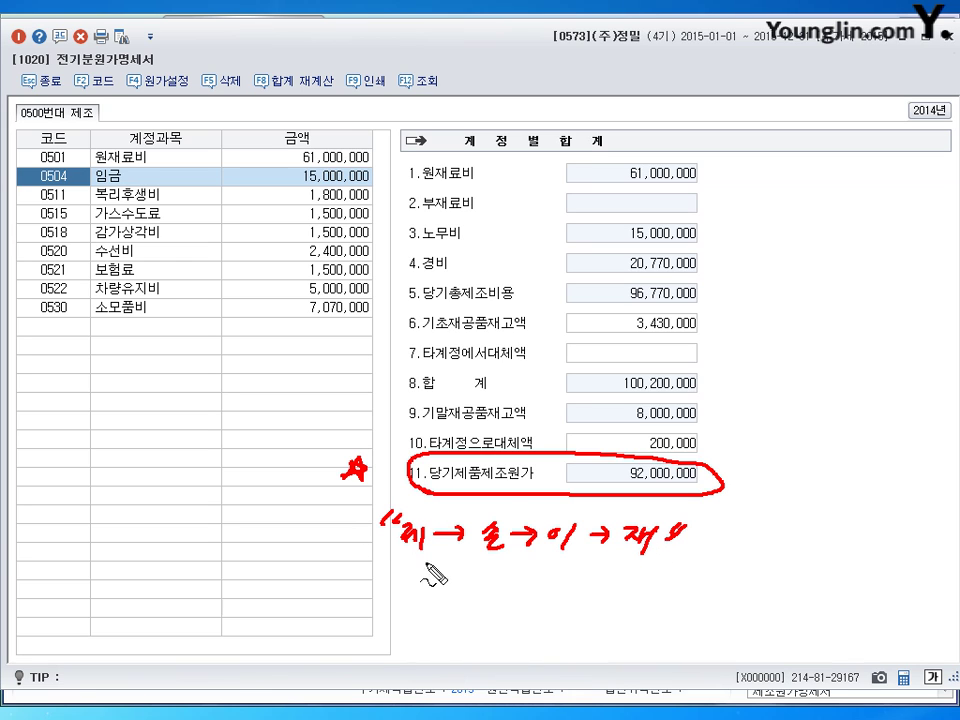
pyautogui.moveTo(402, 560); pyautogui.dragTo(634, 575)
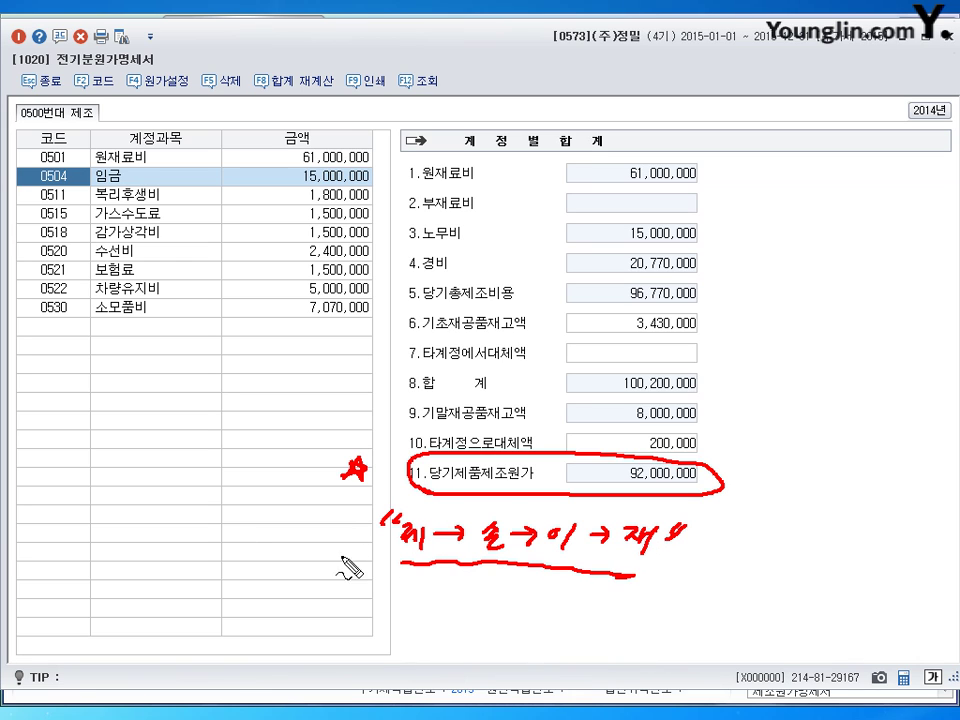
pyautogui.moveTo(362, 562); pyautogui.dragTo(372, 570)
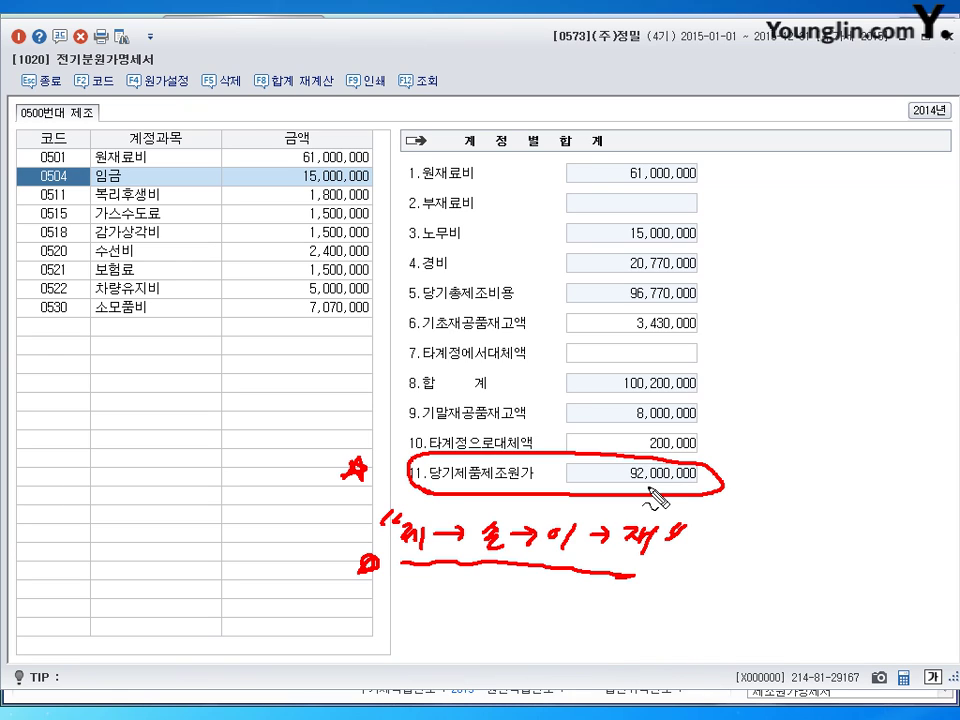
pyautogui.press('Escape')
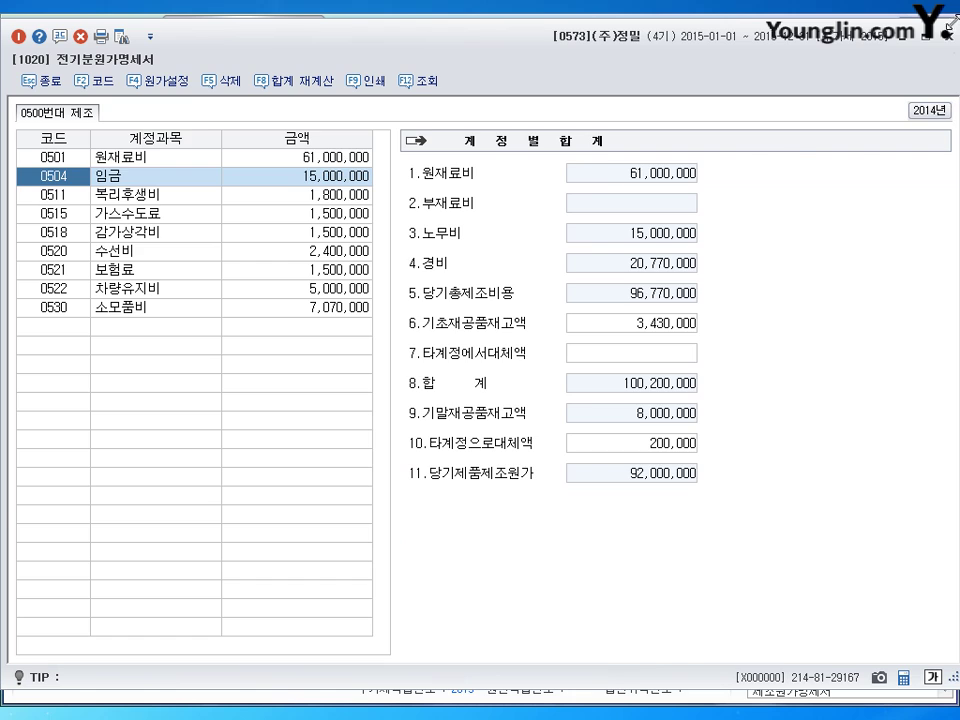
# Step: In the prior-period income statement (전기분손익계산서), accept the balance-sheet update and set 당기제품제조원가 under 제품매출원가 to 92,000,000
pyautogui.press('Escape')
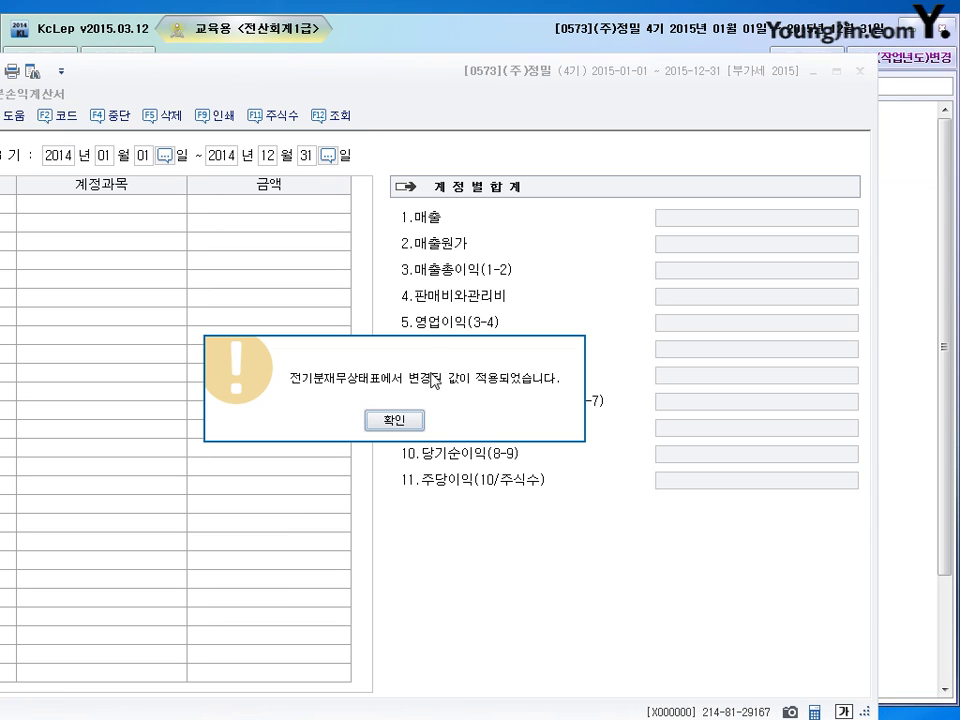
pyautogui.click(403, 432)
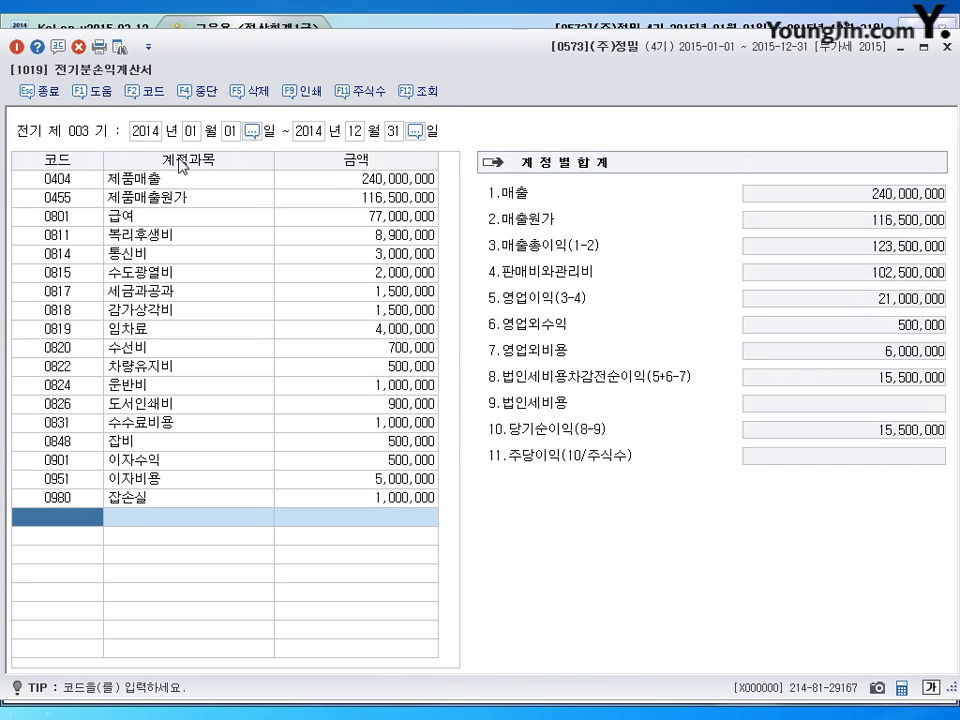
pyautogui.click(360, 197)
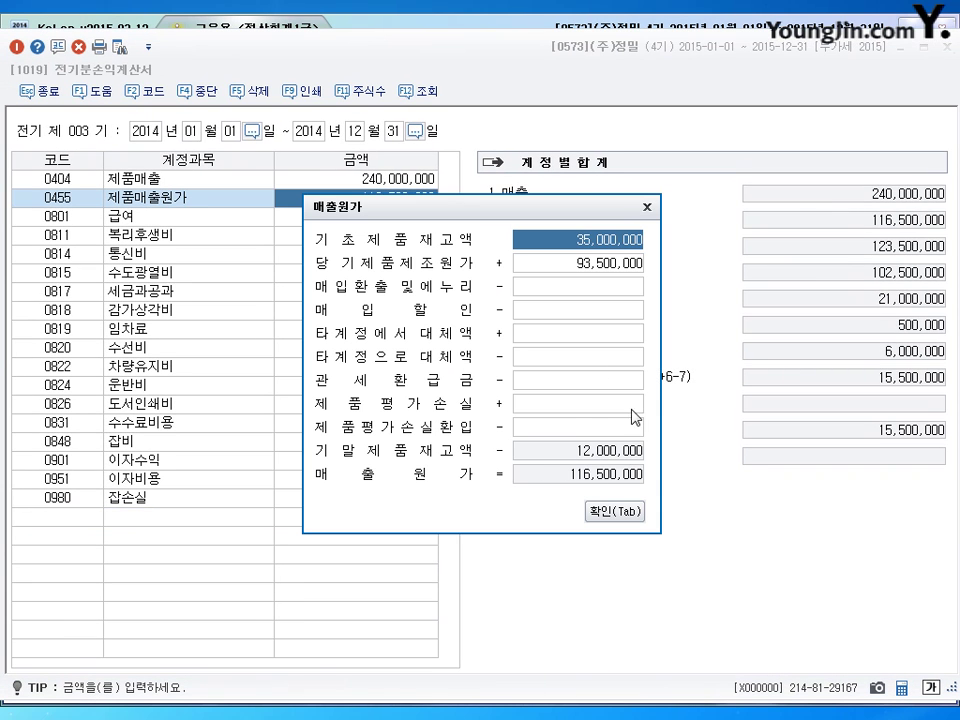
pyautogui.click(570, 266)
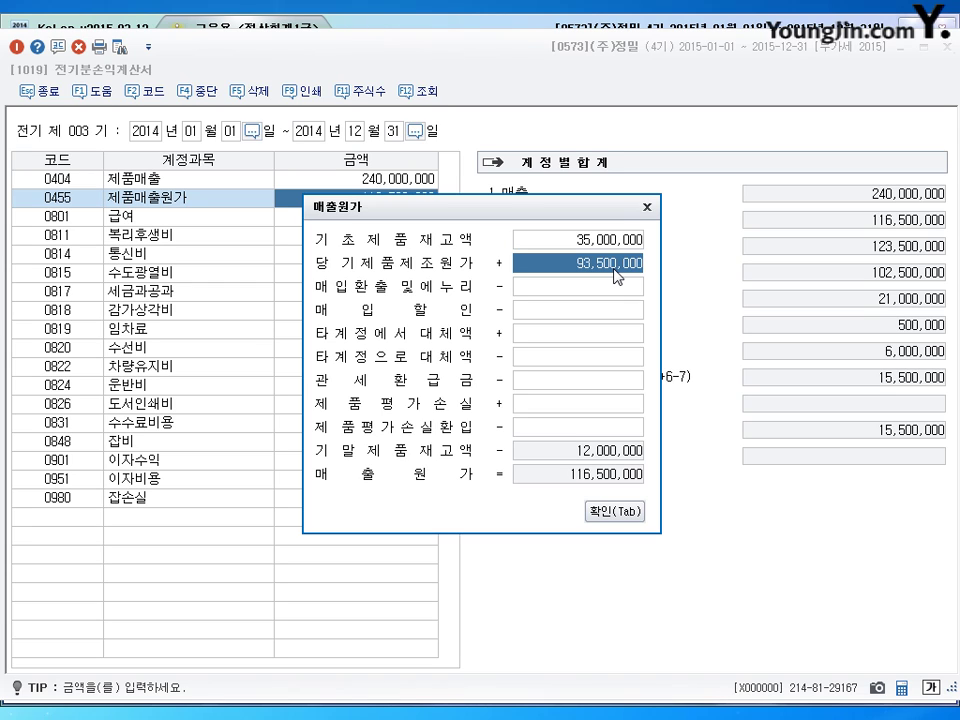
pyautogui.write('92000000')
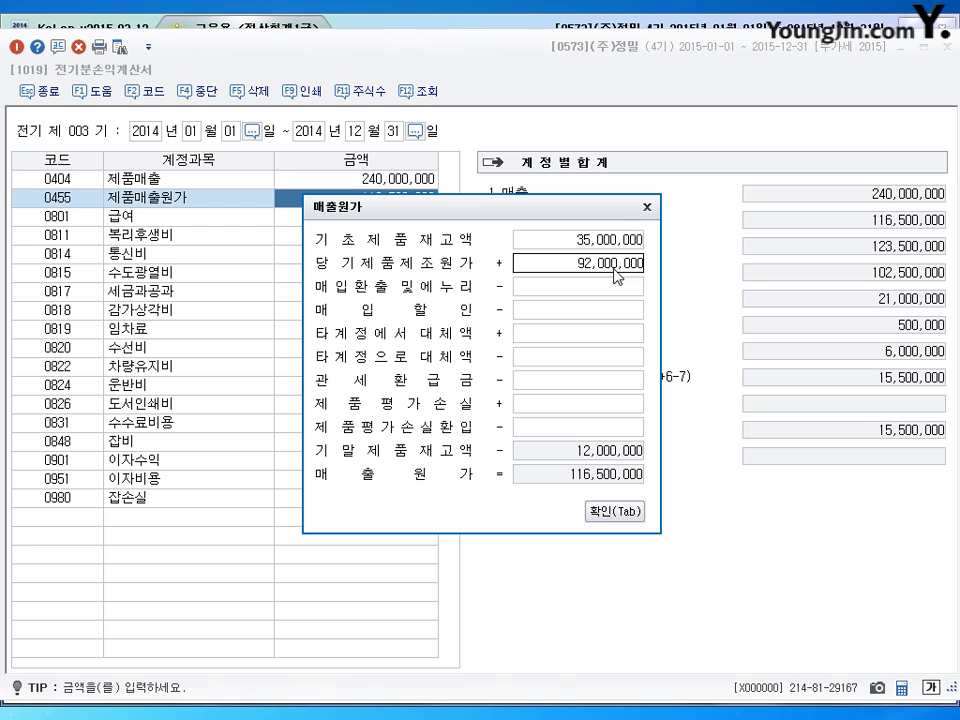
pyautogui.press('Return')
pyautogui.click(614, 265)
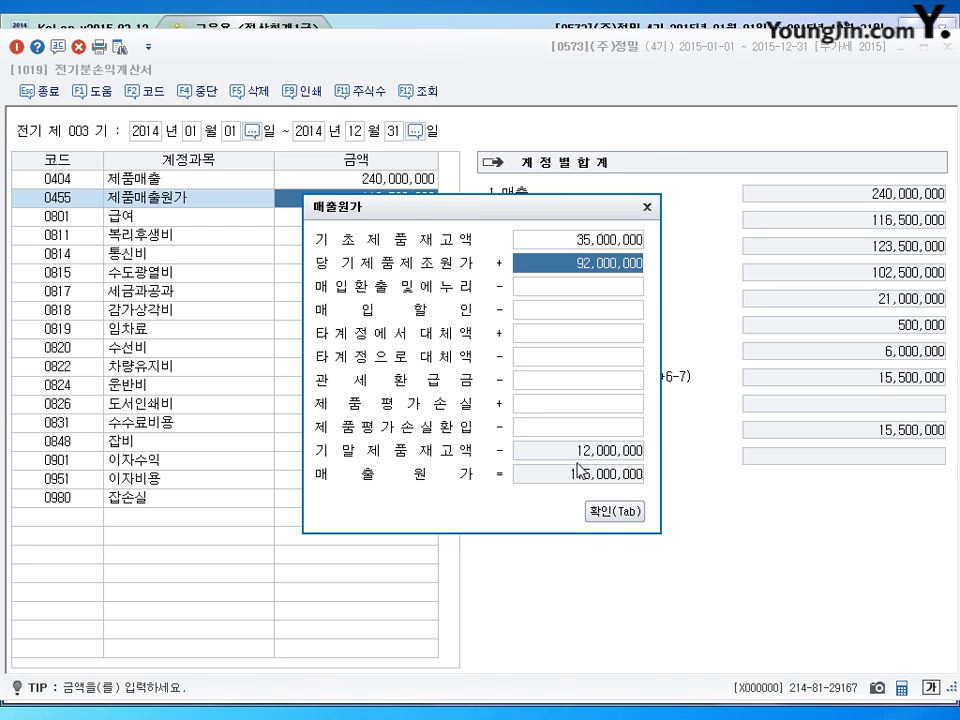
pyautogui.click(605, 513)
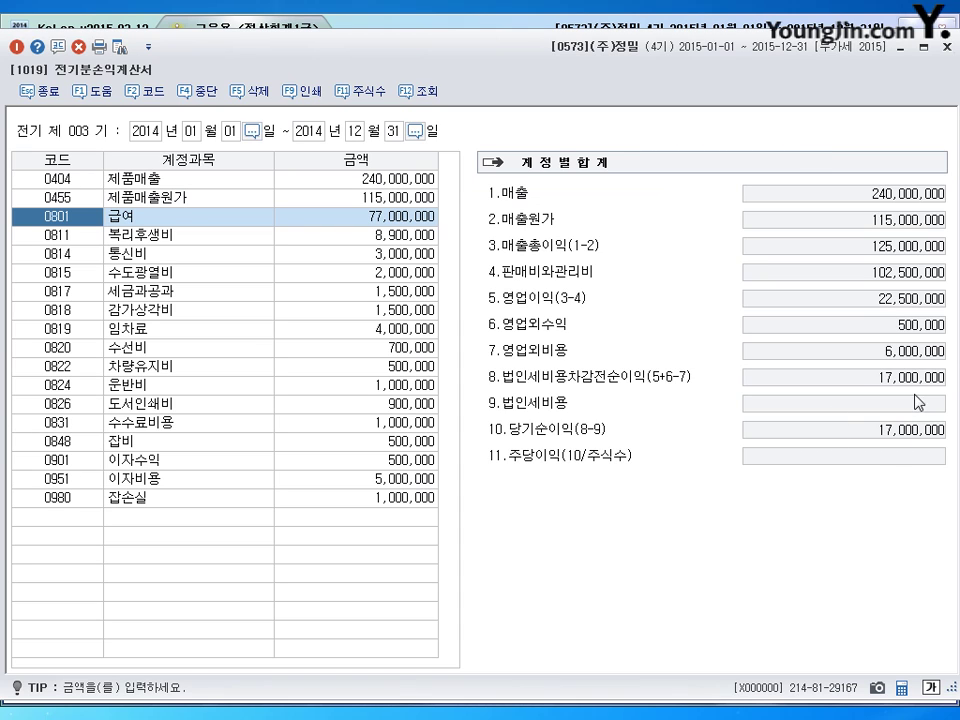
pyautogui.click(946, 47)
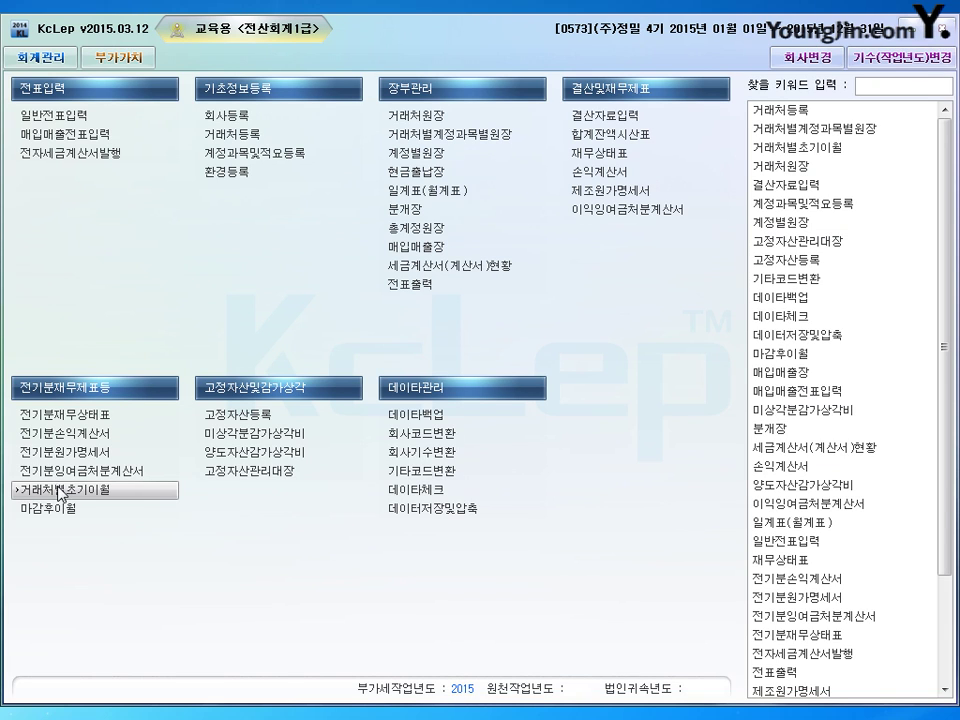
# Step: Open the prior-period retained earnings appropriation statement (전기분잉여금처분계산서) and check its 당기순이익 amount
pyautogui.click(100, 471)
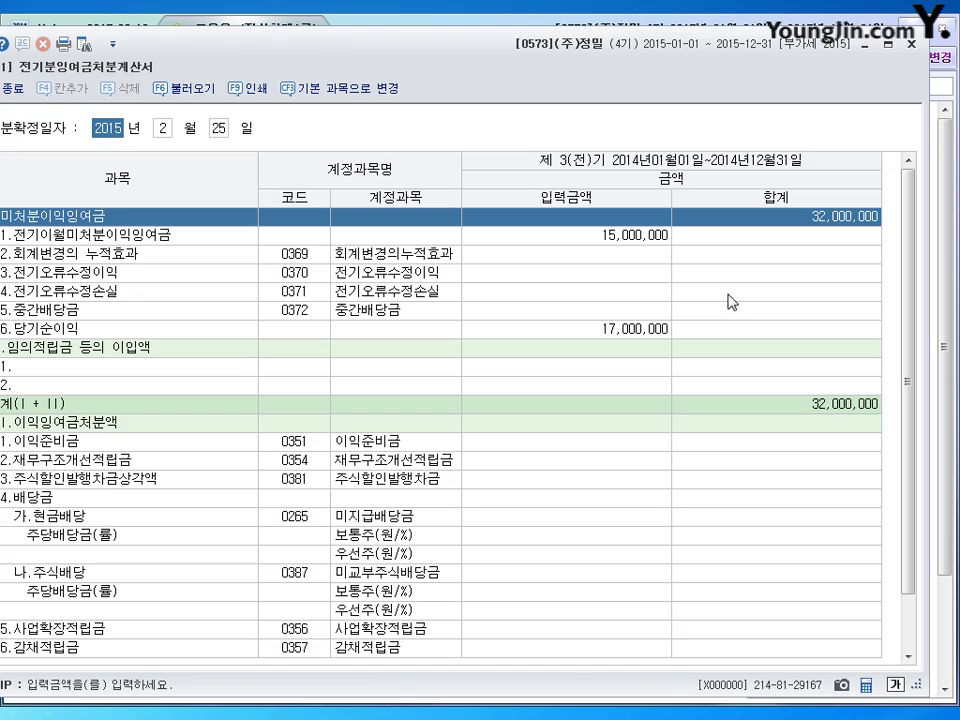
pyautogui.moveTo(400, 42); pyautogui.dragTo(429, 35)
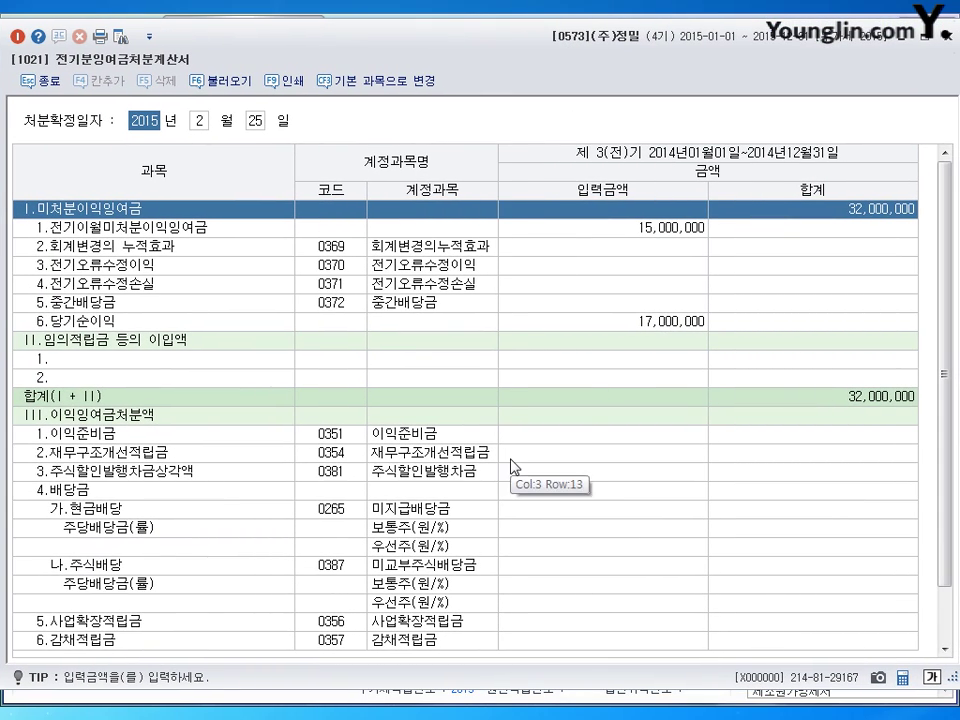
pyautogui.click(628, 327)
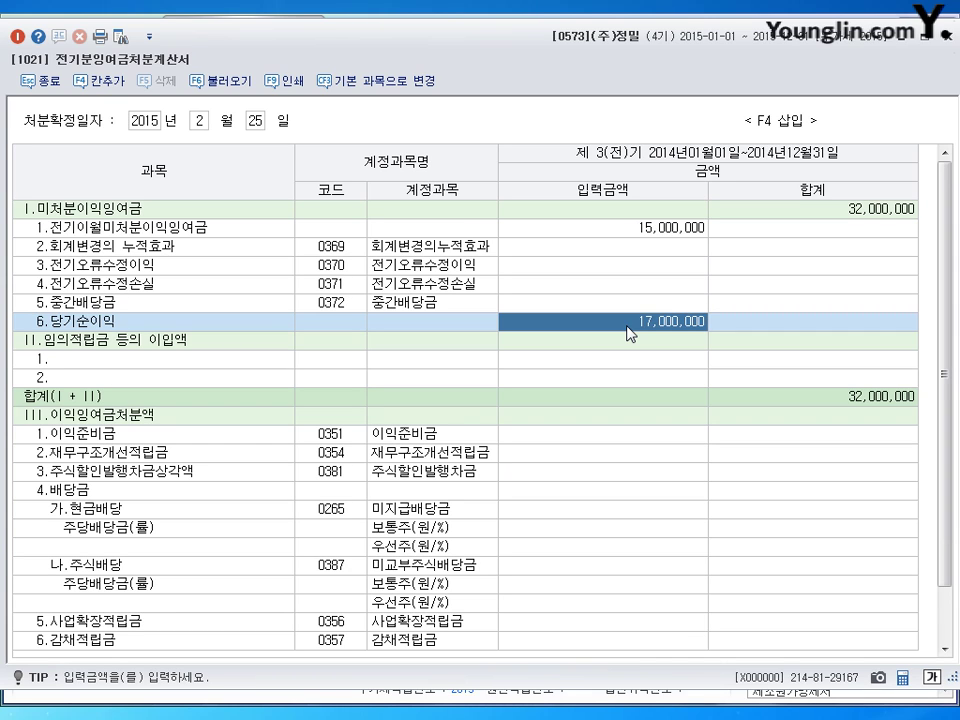
pyautogui.moveTo(668, 55); pyautogui.dragTo(632, 545)
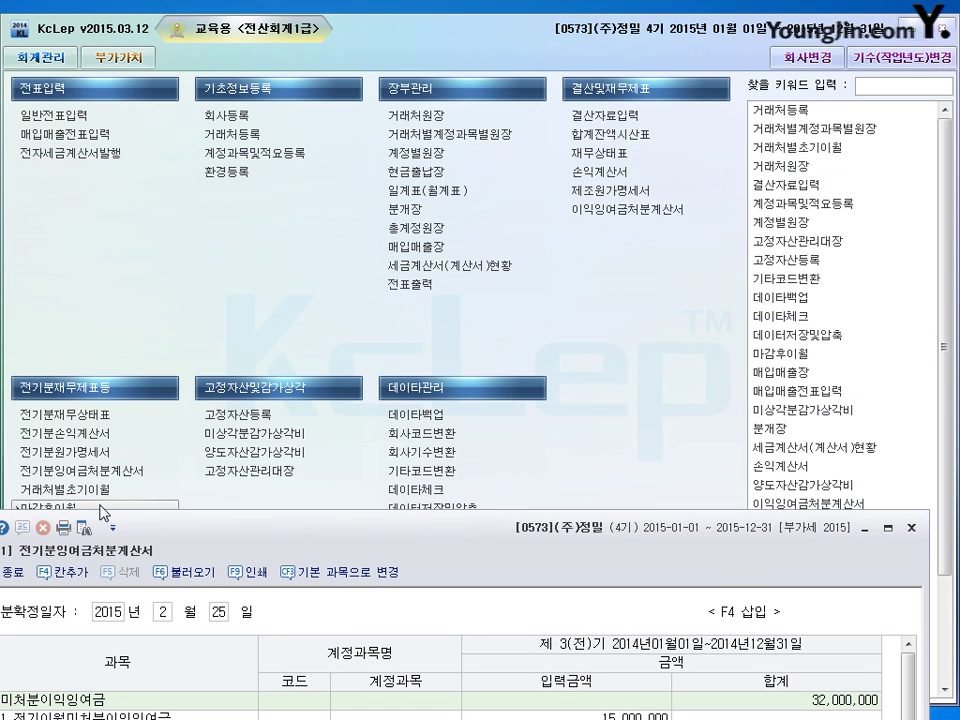
# Step: Review the totals in 전기분원가명세서 and the 당기순이익 in 전기분손익계산서, closing both statements
pyautogui.click(688, 455)
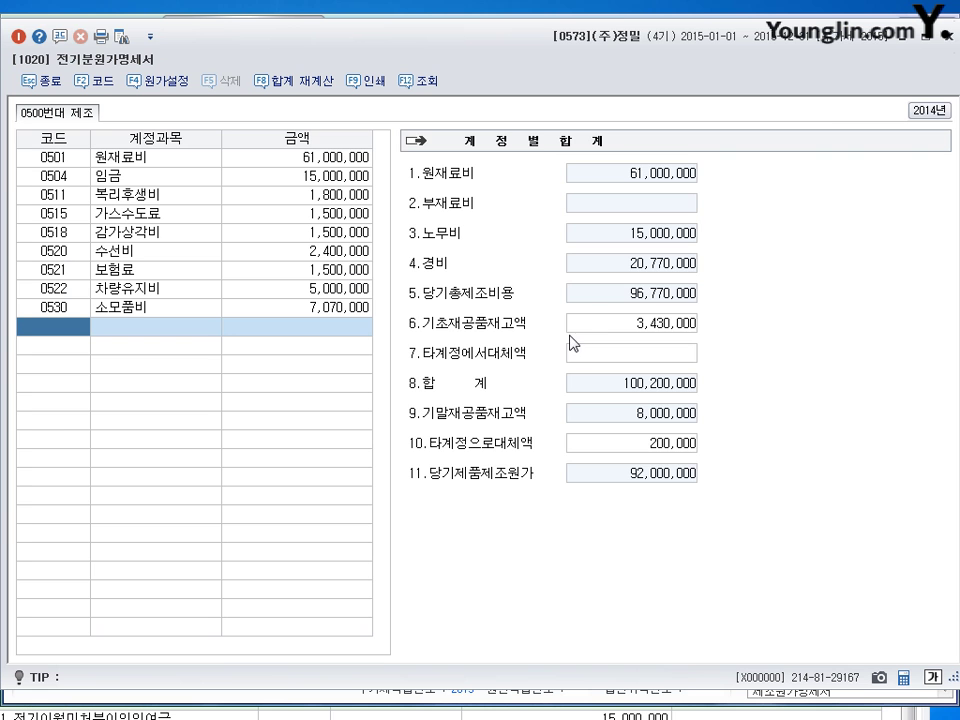
pyautogui.click(946, 39)
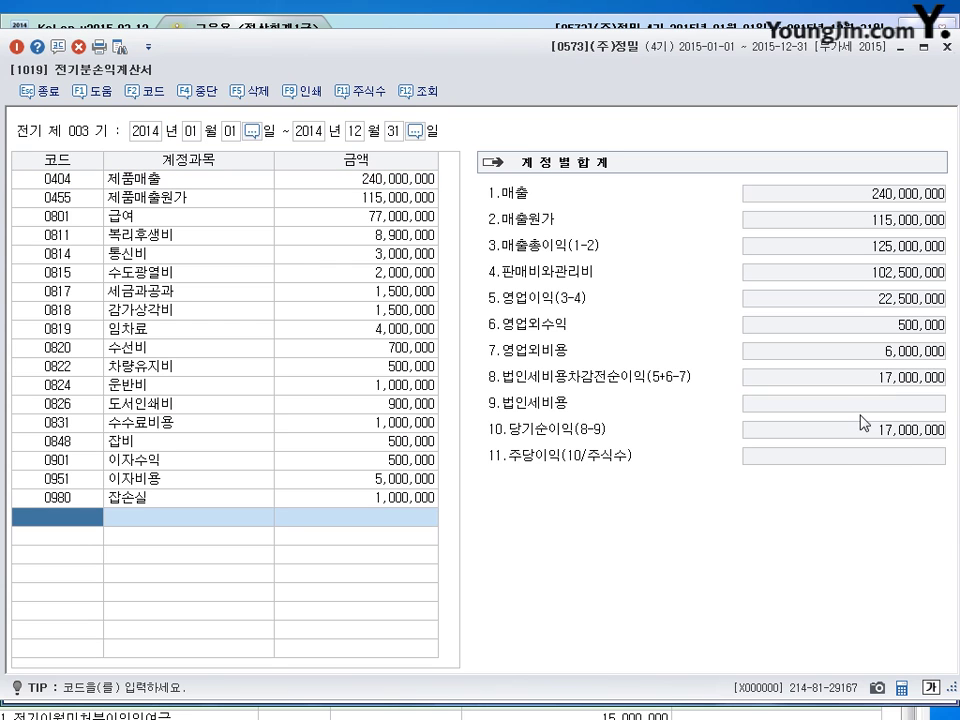
pyautogui.click(946, 46)
# Step: Compare 미처분이익잉여금 in 전기분잉여금처분계산서 with 이월이익잉여금 in 전기분재무상태표, closing both statements
pyautogui.click(60, 471)
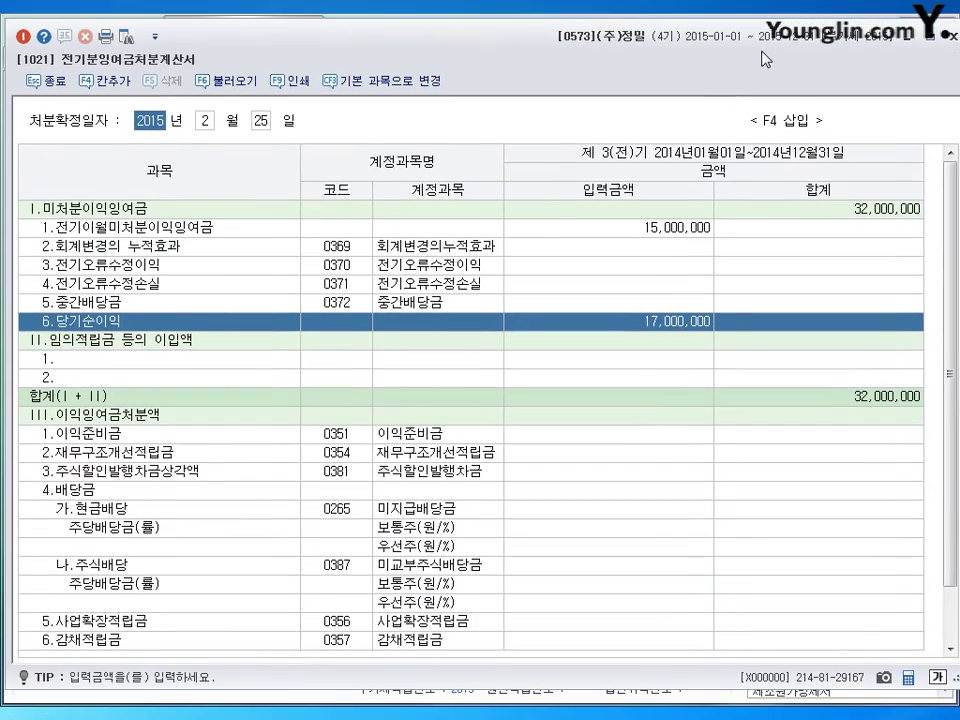
pyautogui.click(657, 328)
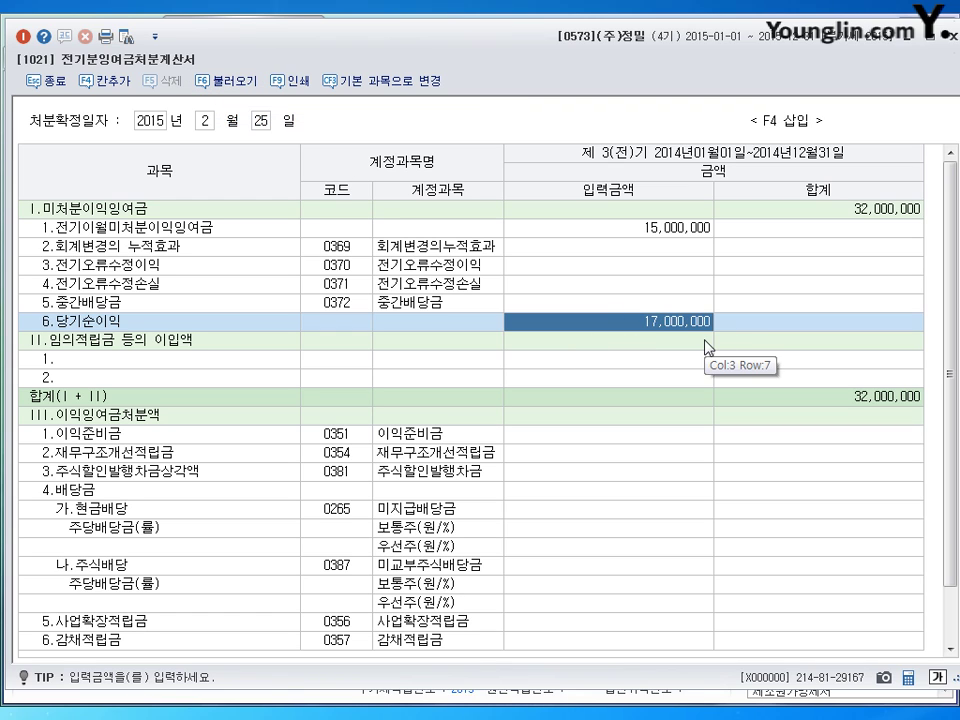
pyautogui.click(845, 209)
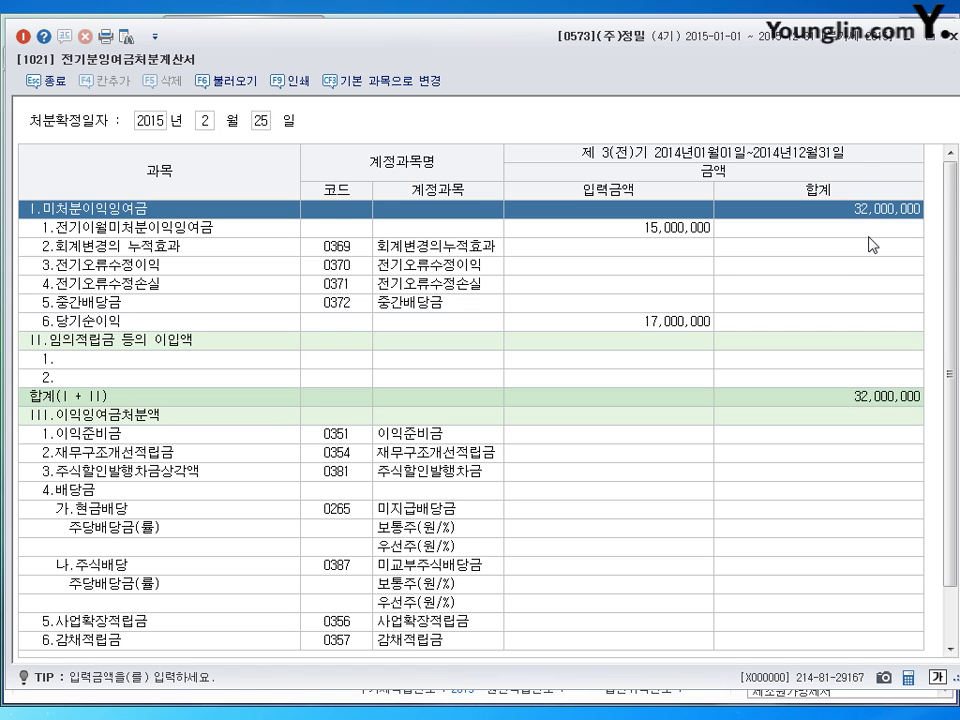
pyautogui.click(952, 37)
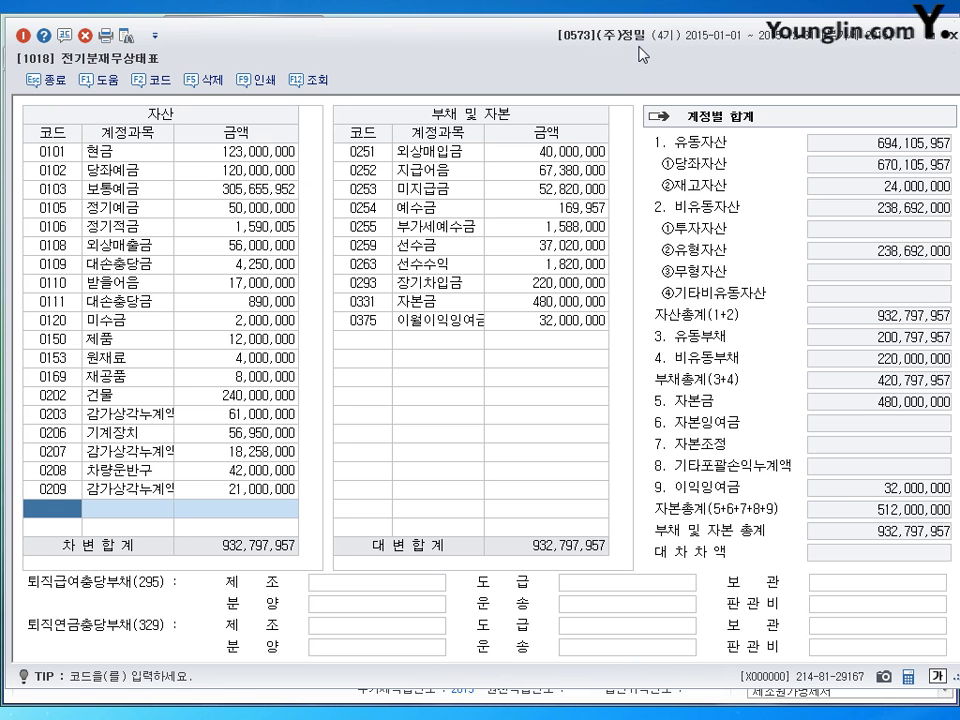
pyautogui.click(563, 323)
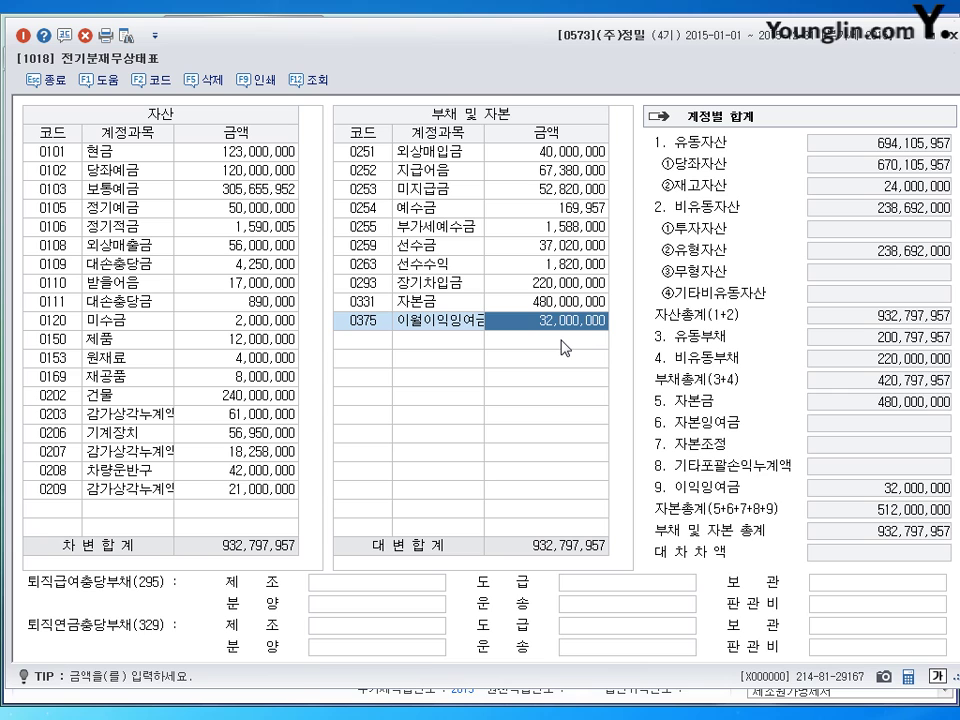
pyautogui.click(952, 35)
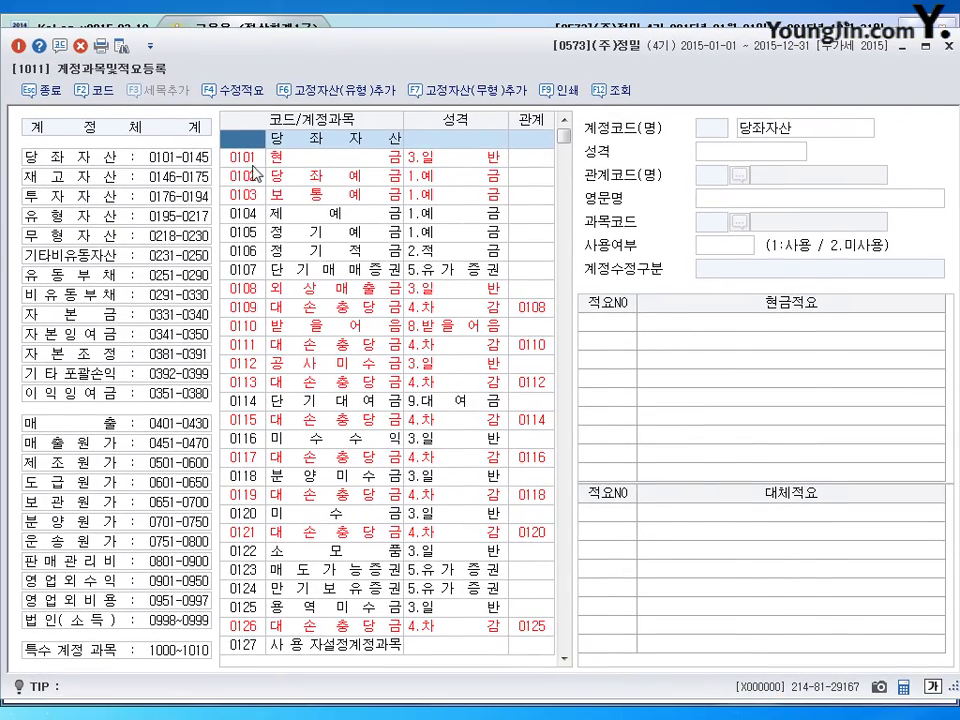
# Step: In 계정과목및적요등록, name account code 0537 수선외주용역비 with 성격 5.제조경비, and close the account registration
pyautogui.click(249, 156)
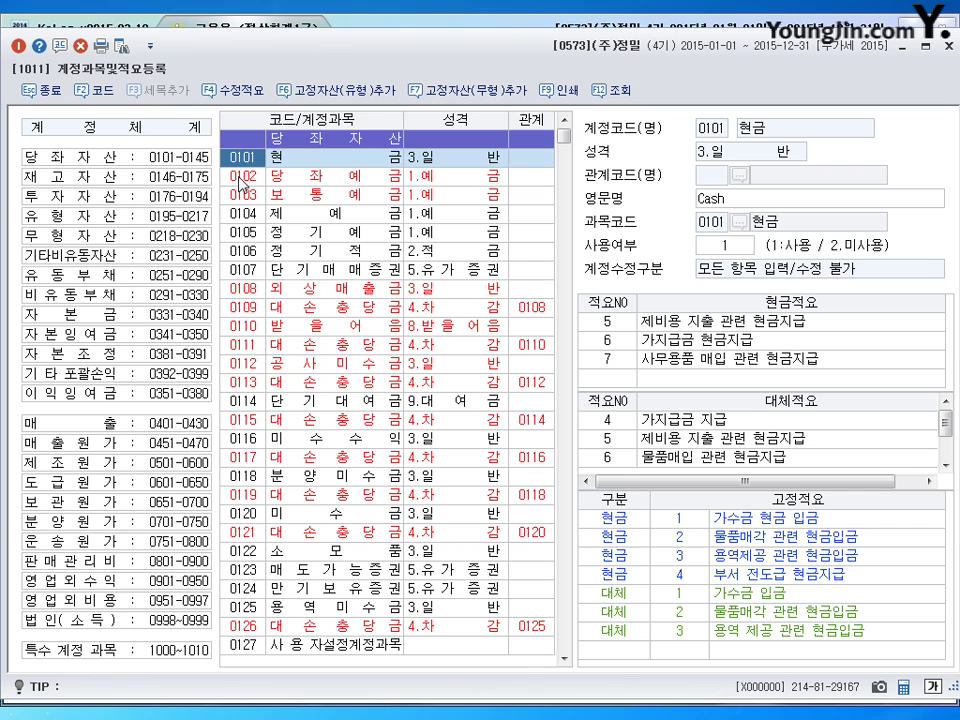
pyautogui.write('0537')
pyautogui.press('Return')
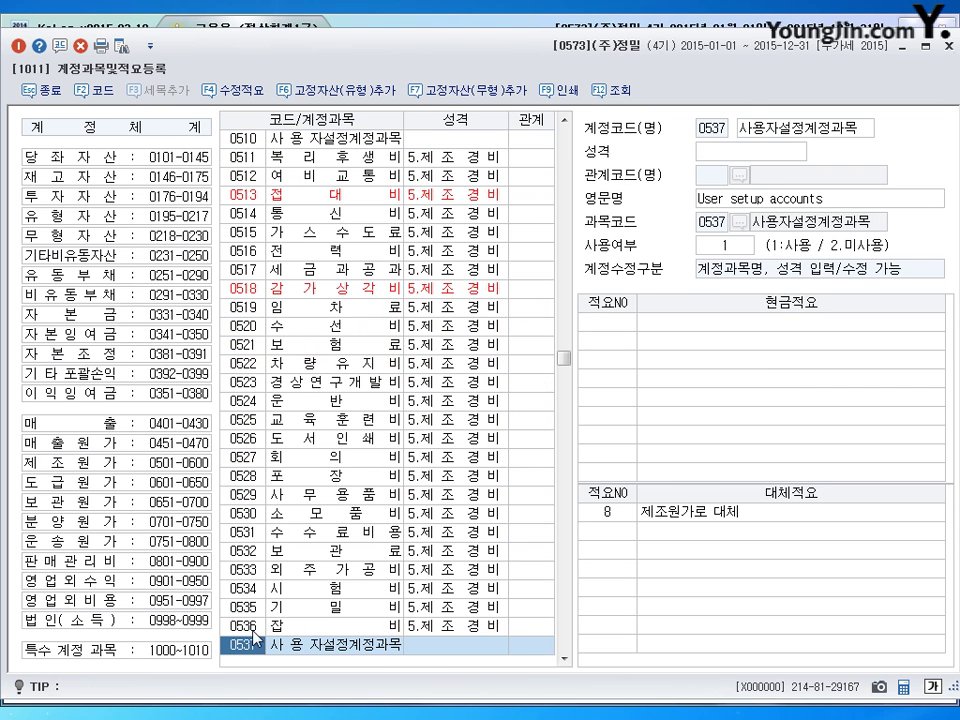
pyautogui.click(774, 129)
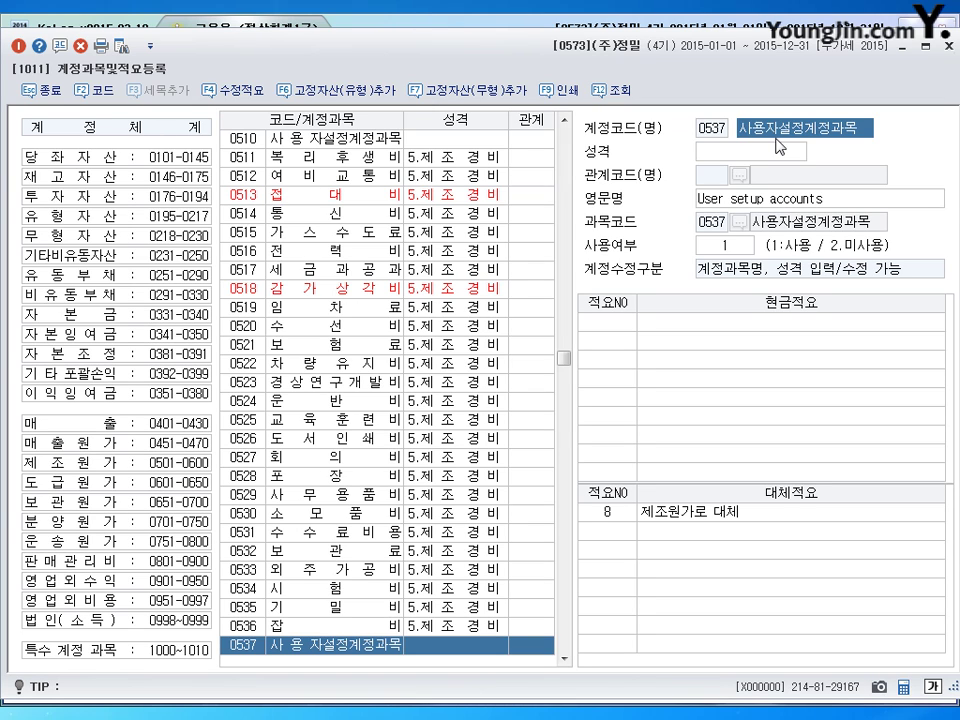
pyautogui.write('수선외주용역')
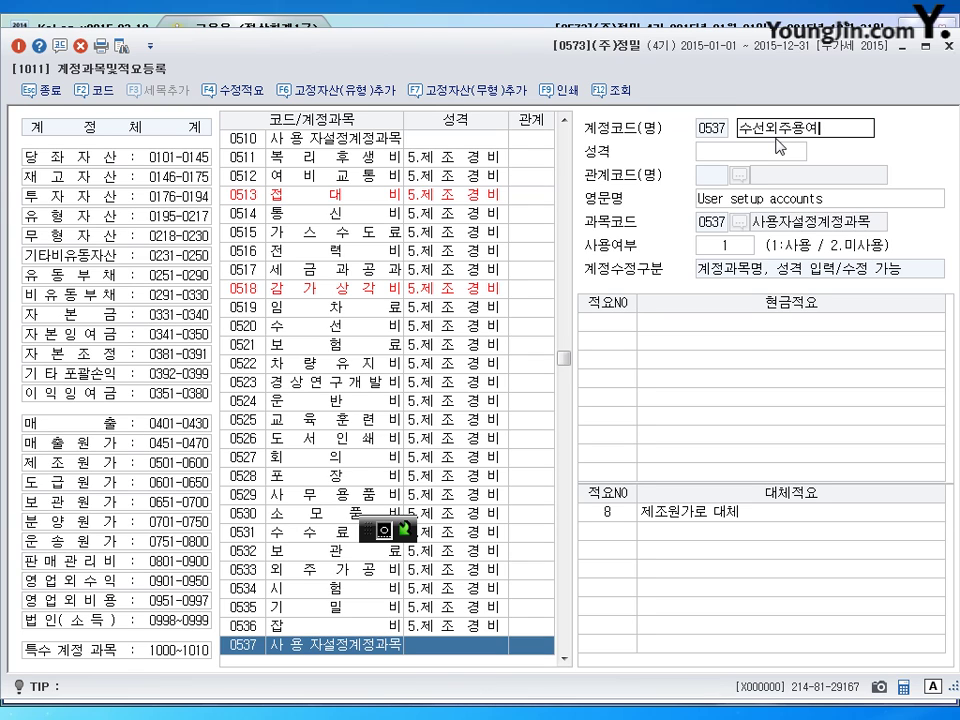
pyautogui.write('비')
pyautogui.press('Return')
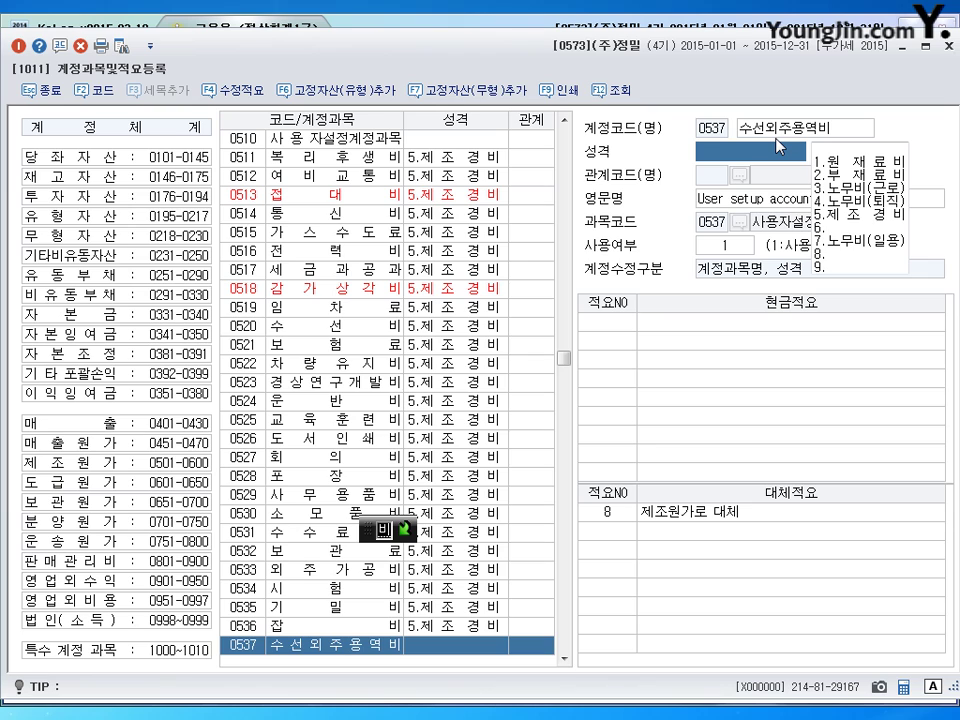
pyautogui.click(857, 215)
pyautogui.click(771, 324)
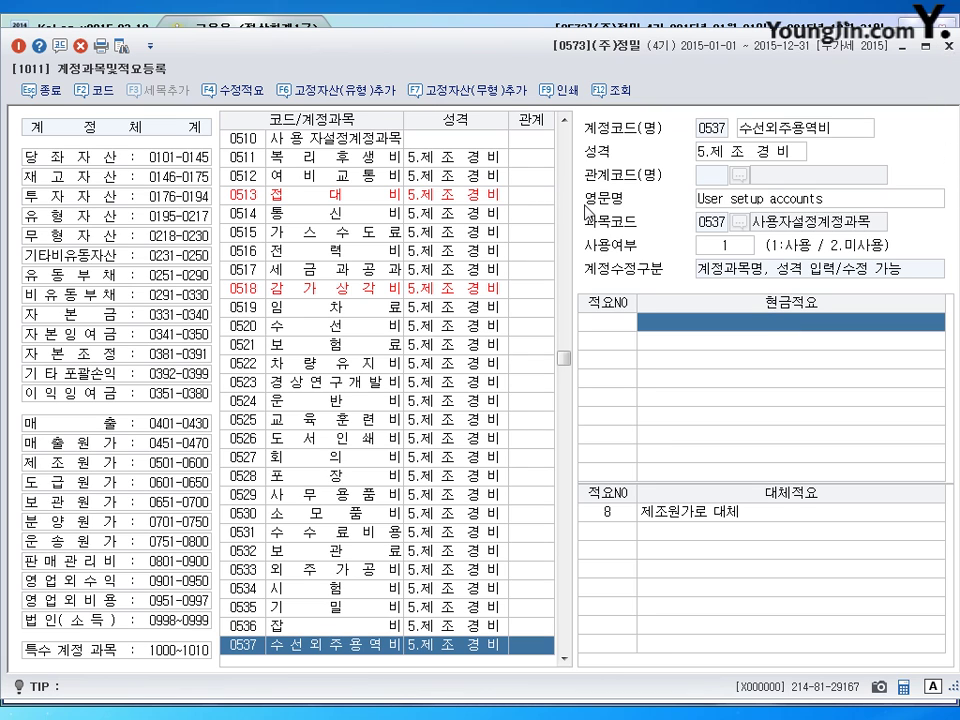
pyautogui.click(950, 47)
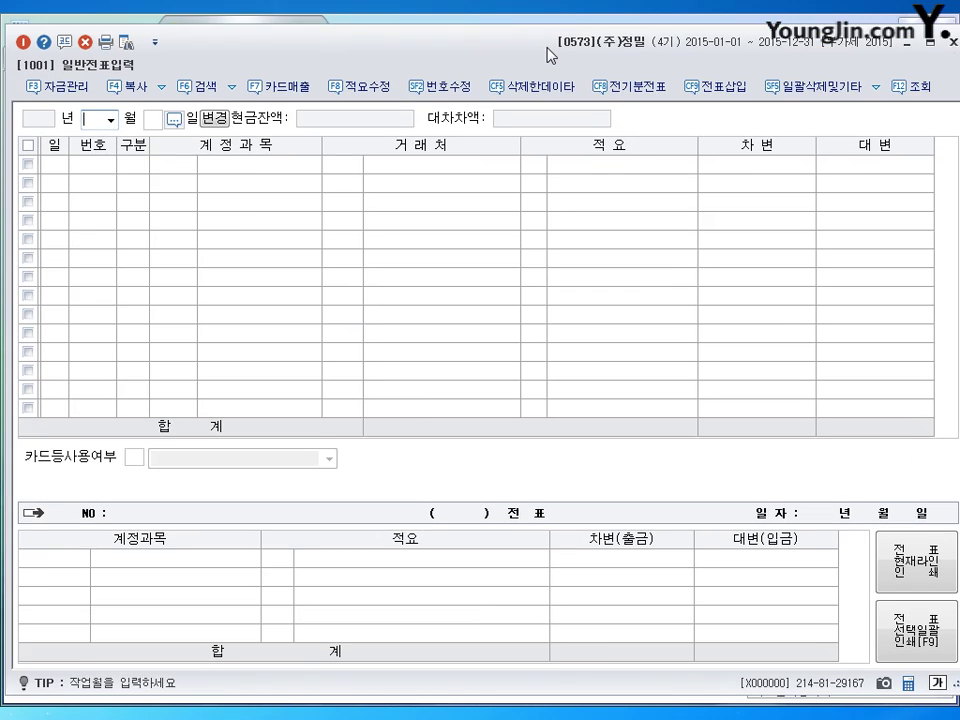
# Step: Load the month 07 vouchers in 일반전표입력 and start a new entry dated the 16th
pyautogui.write('07')
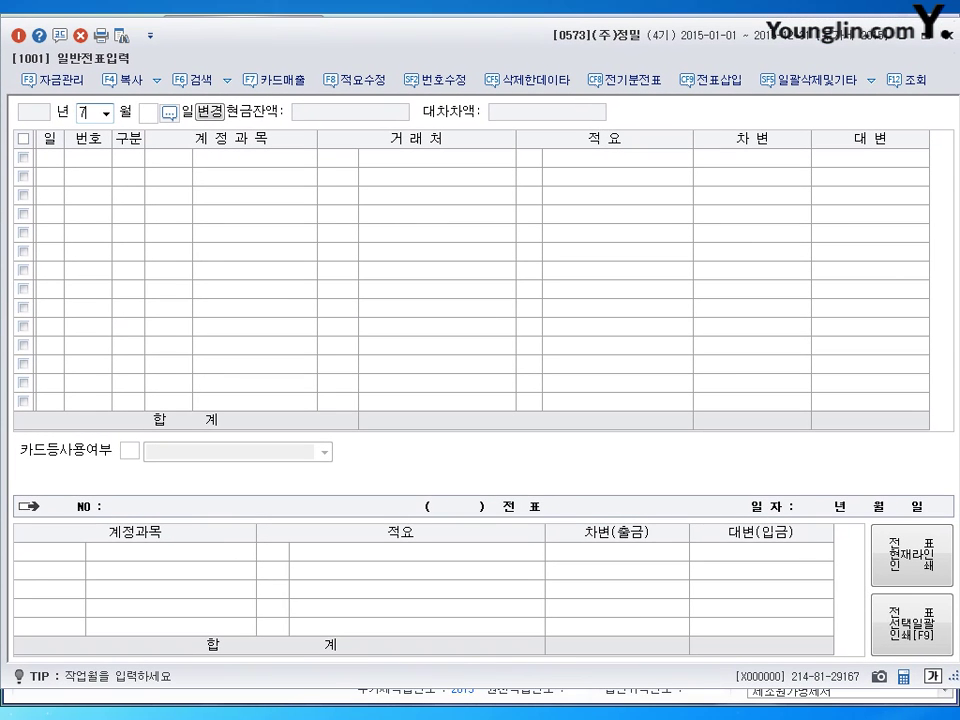
pyautogui.press('Return')
pyautogui.press('Return')
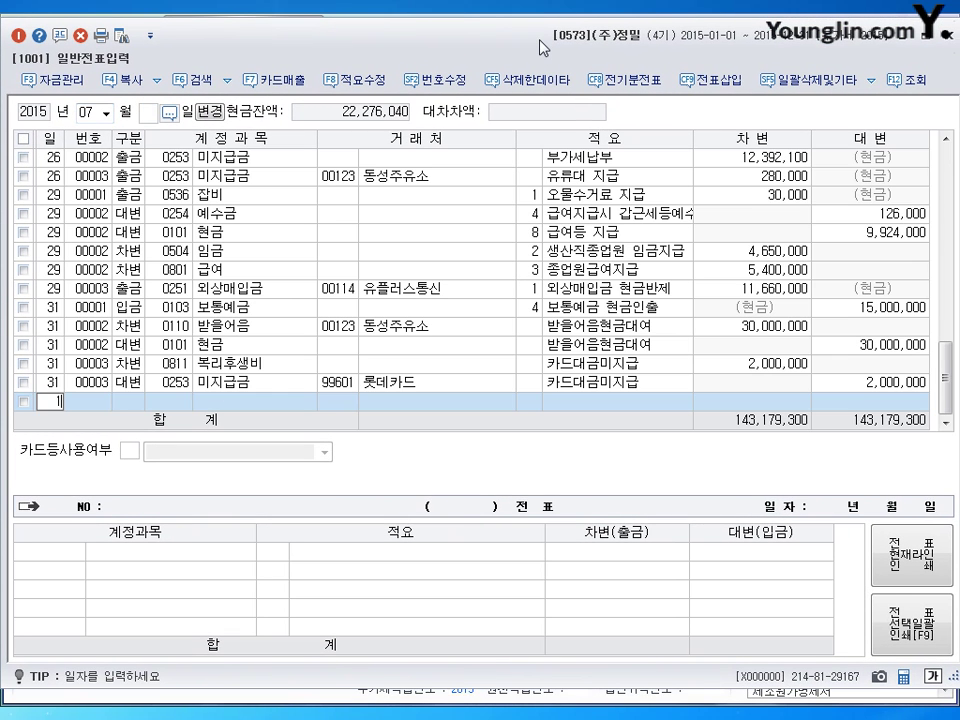
pyautogui.write('16')
pyautogui.press('Return')
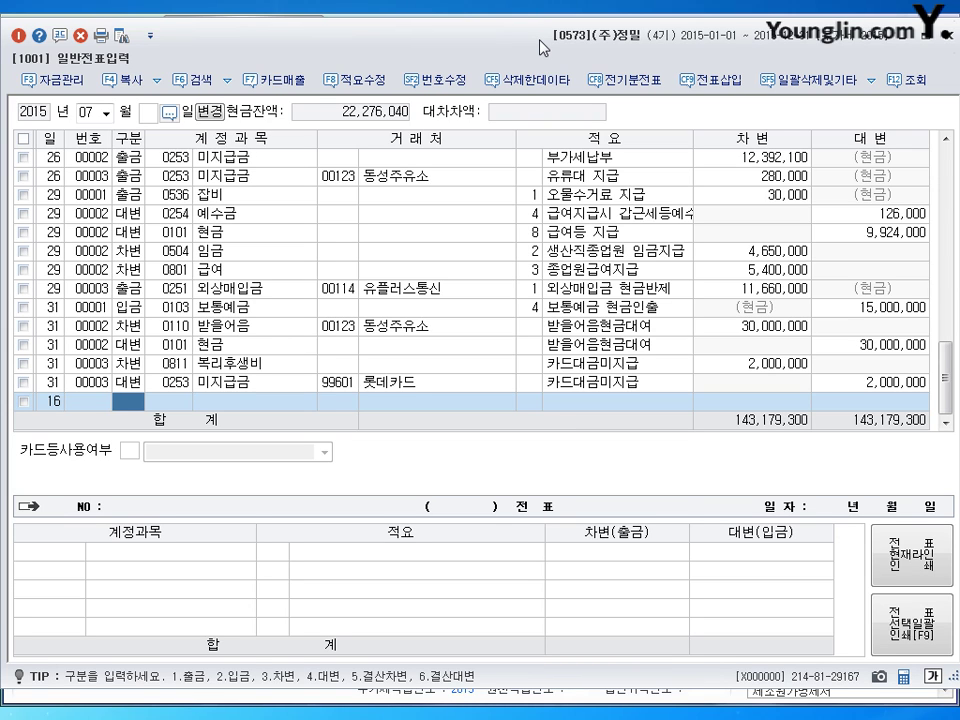
# Step: Enter a debit (차변) line for 0153 원재료 of 230,000 without a 거래처
pyautogui.write('3')
pyautogui.press('Return')
pyautogui.write('153')
pyautogui.press('Return')
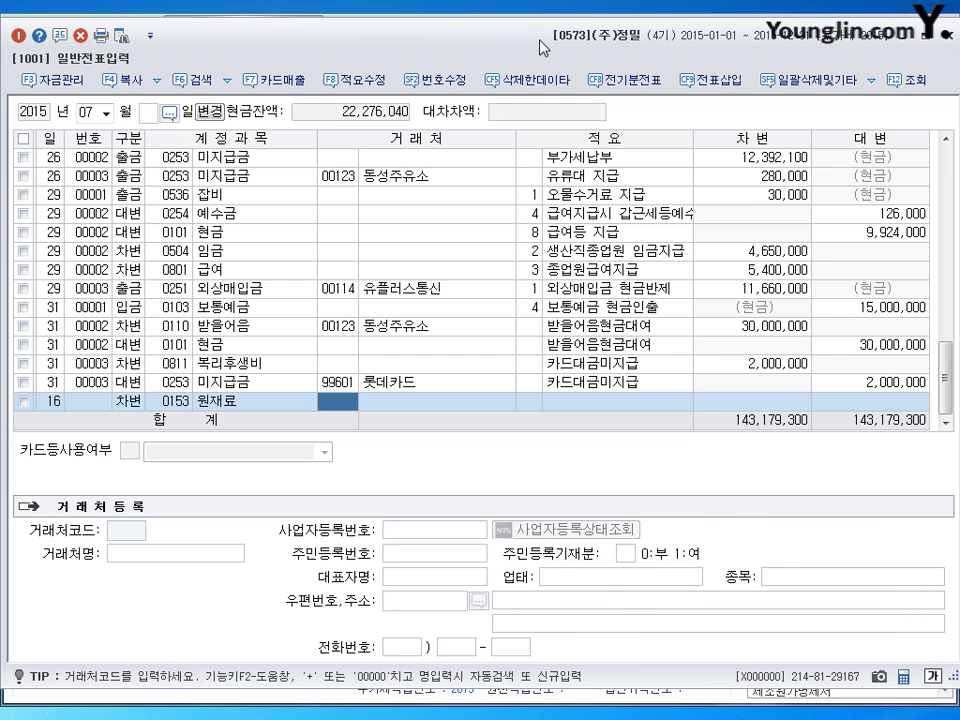
pyautogui.press('Return')
pyautogui.press('Return')
pyautogui.write('2300000')
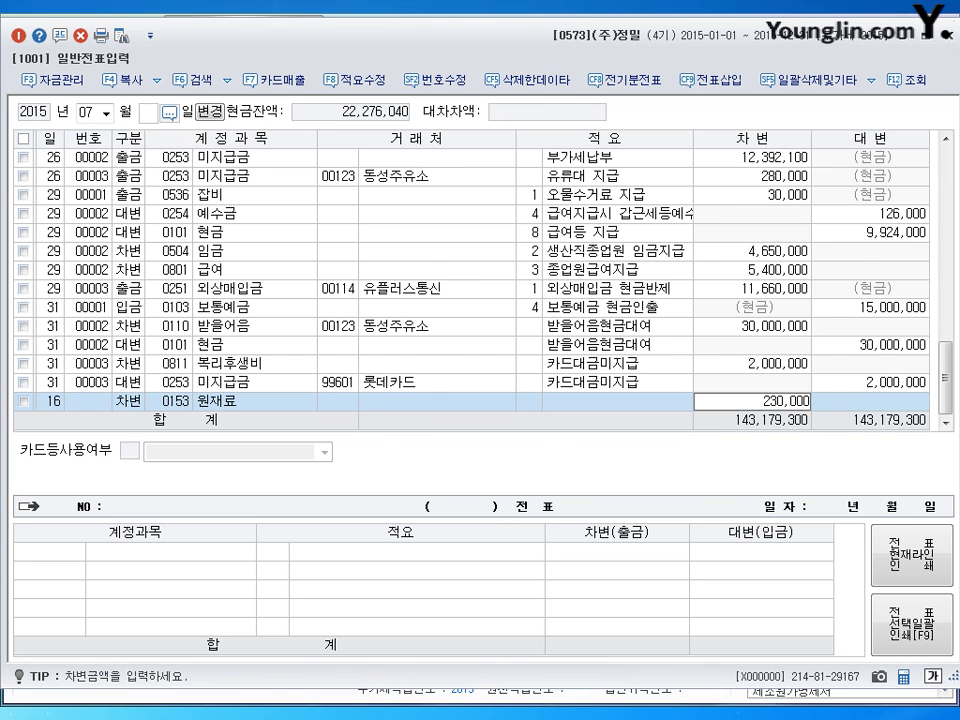
pyautogui.press('Return')
# Step: Complete the entry for the 16th with a credit (대변) line for 0103 보통예금 of 230,000
pyautogui.write('4')
pyautogui.press('Return')
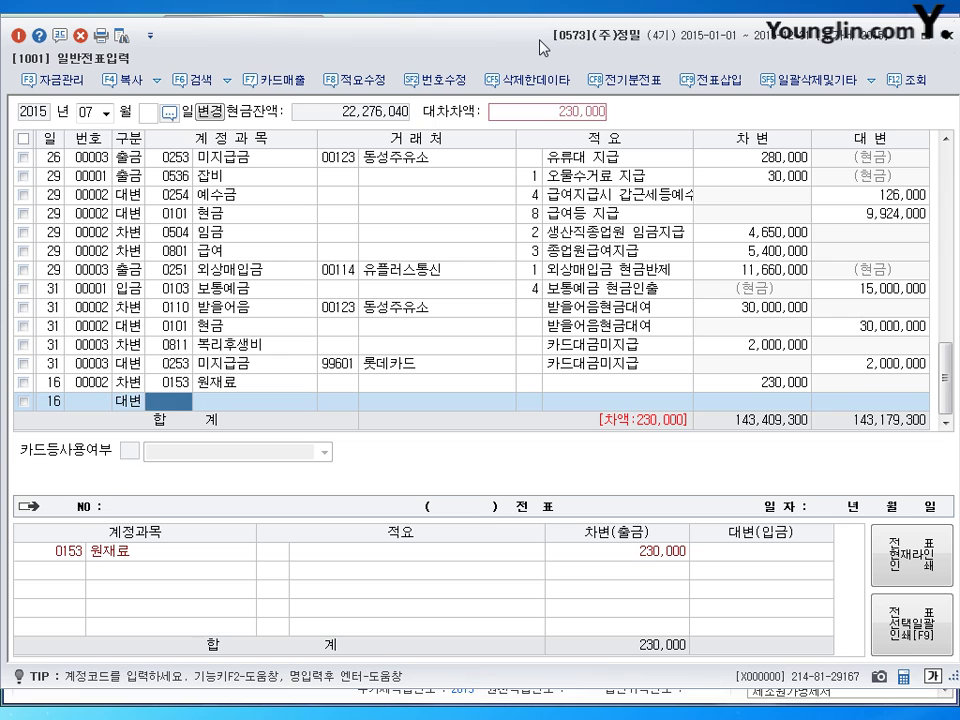
pyautogui.write('103')
pyautogui.press('Return')
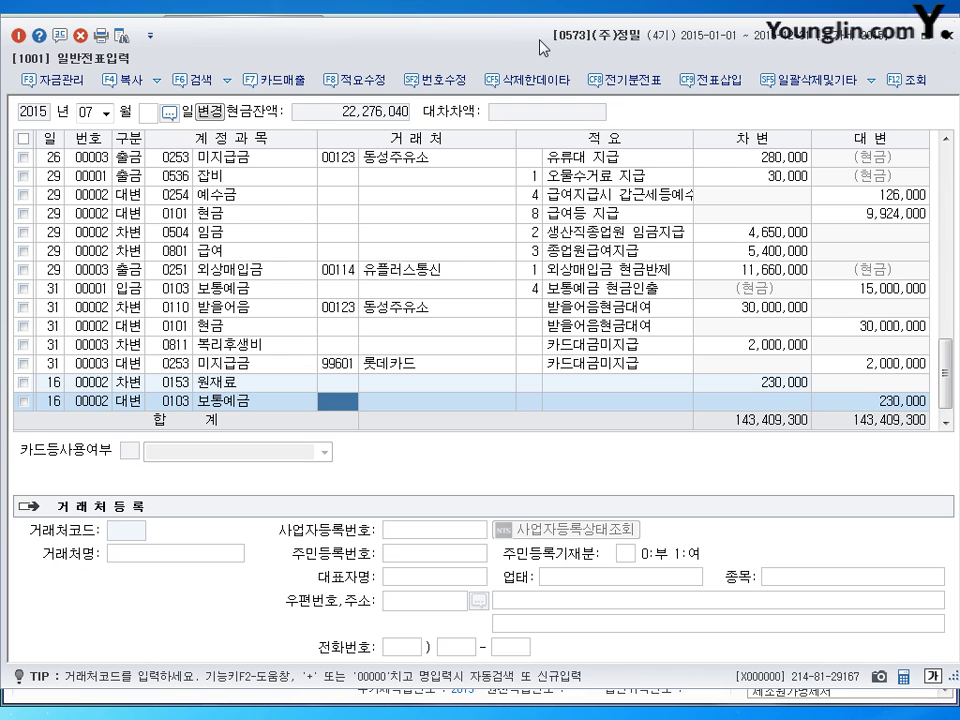
pyautogui.press('Return')
pyautogui.press('Return')
pyautogui.press('Return')
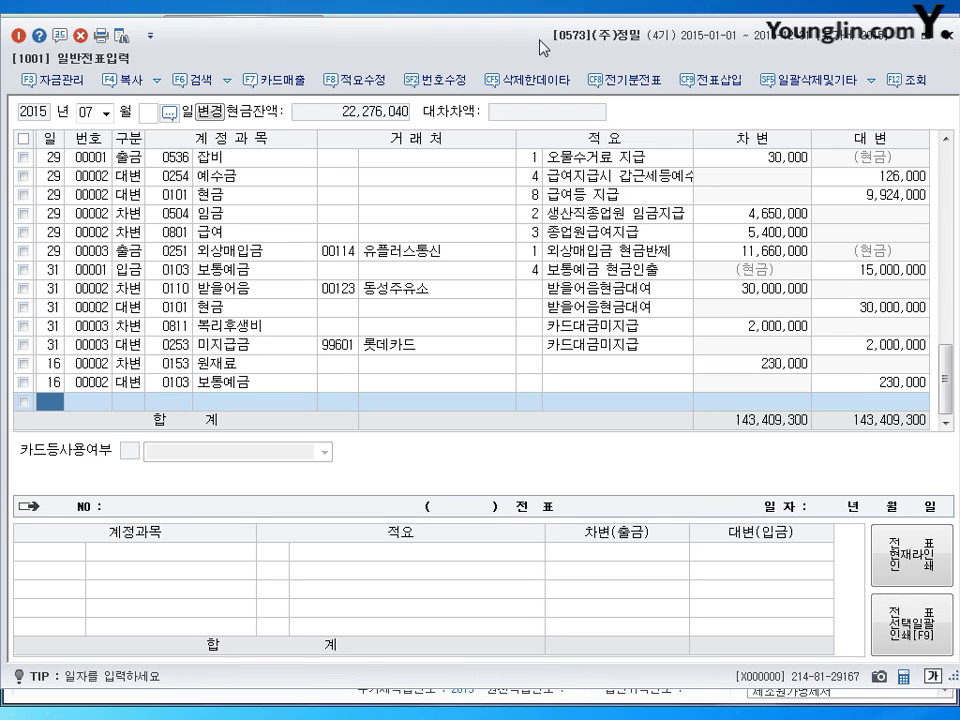
# Step: Start a voucher dated the 23rd with a debit (차변) line for 0831 수수료비용 of 170,000
pyautogui.write('23')
pyautogui.press('Return')
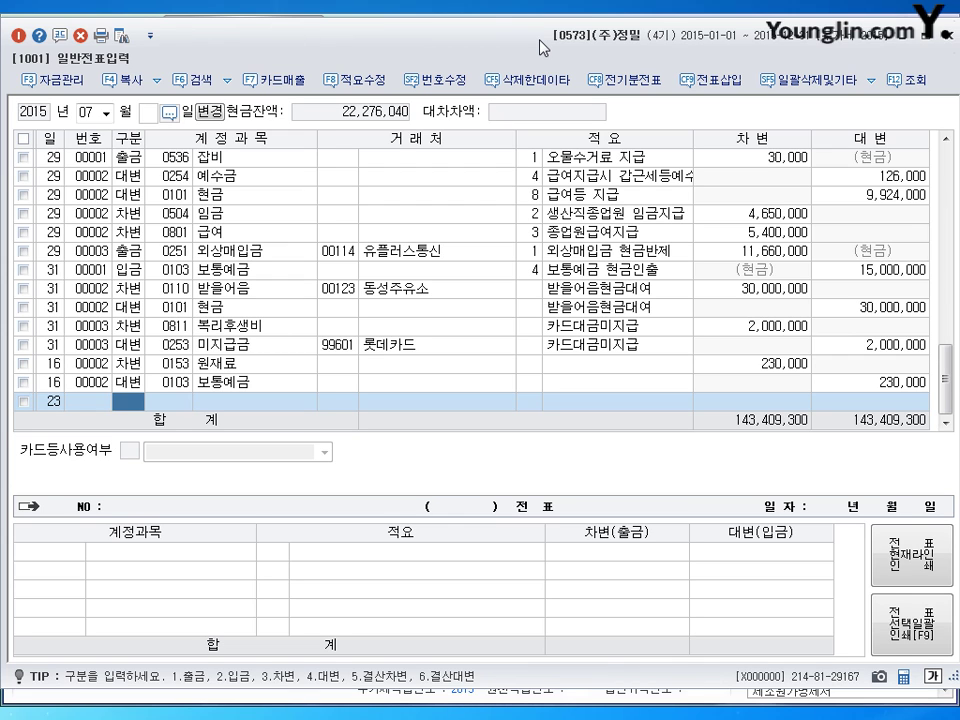
pyautogui.write('3')
pyautogui.press('Return')
pyautogui.write('831')
pyautogui.press('Return')
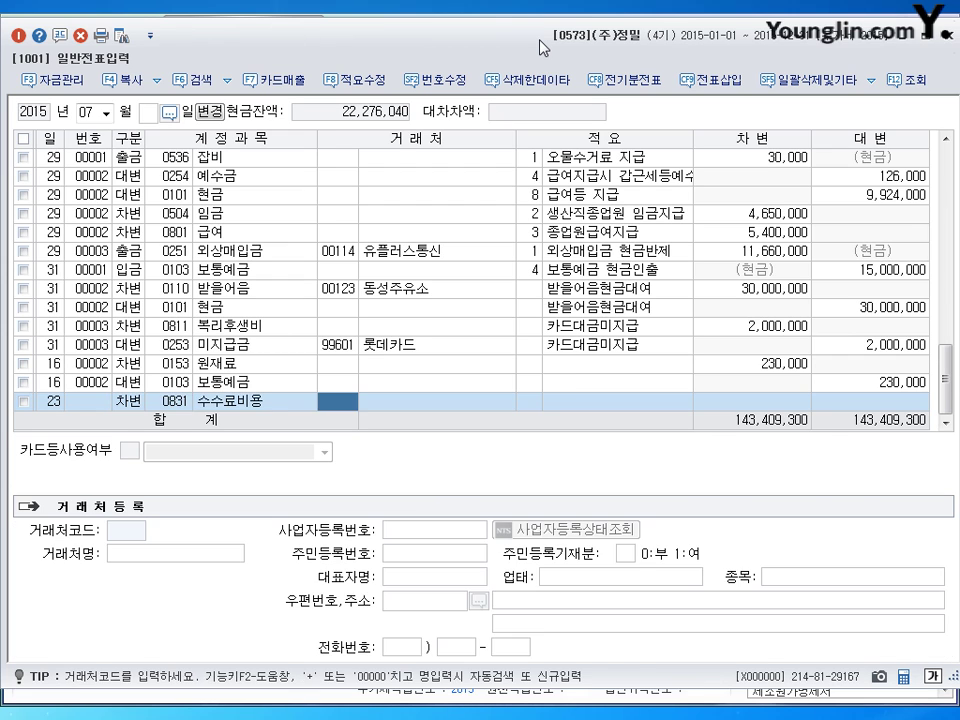
pyautogui.press('Return')
pyautogui.press('Return')
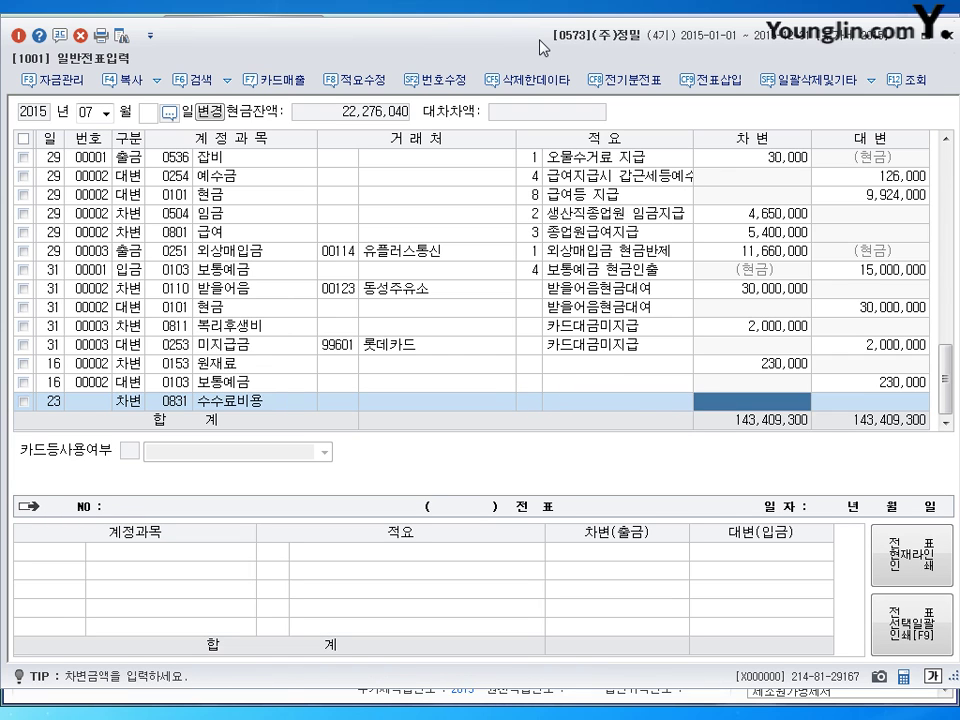
pyautogui.write('1700000')
pyautogui.press('Return')
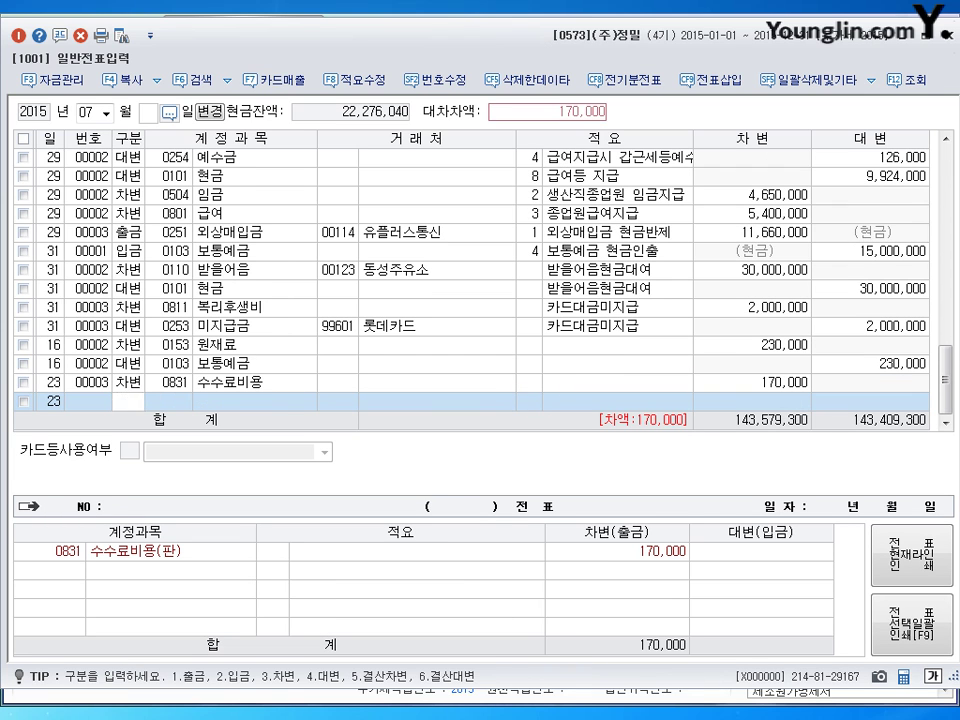
# Step: Add a debit (차변) line for 0102 당좌예금 of 29,830,000 to the voucher for the 23rd
pyautogui.write('3')
pyautogui.press('Return')
pyautogui.write('102')
pyautogui.press('Return')
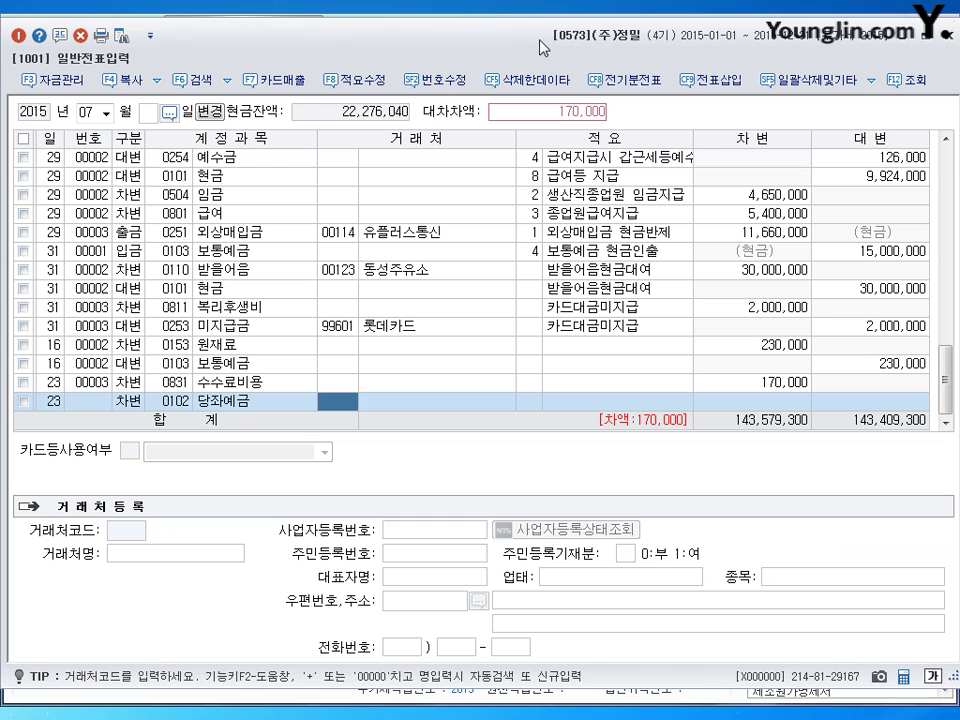
pyautogui.press('Return')
pyautogui.press('Return')
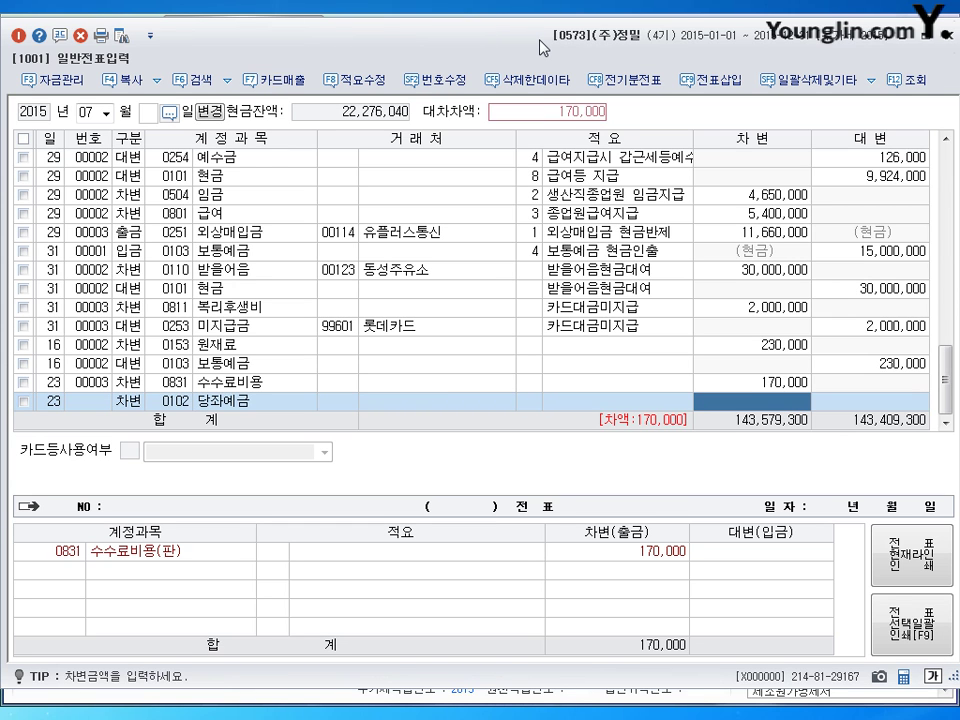
pyautogui.write('29830000')
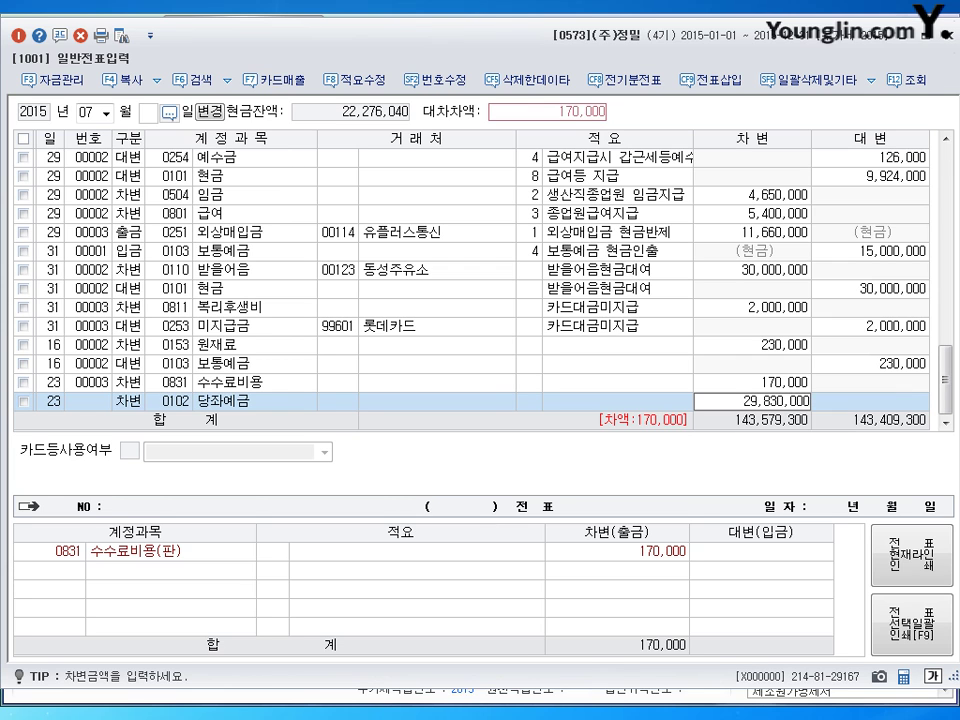
pyautogui.press('Return')
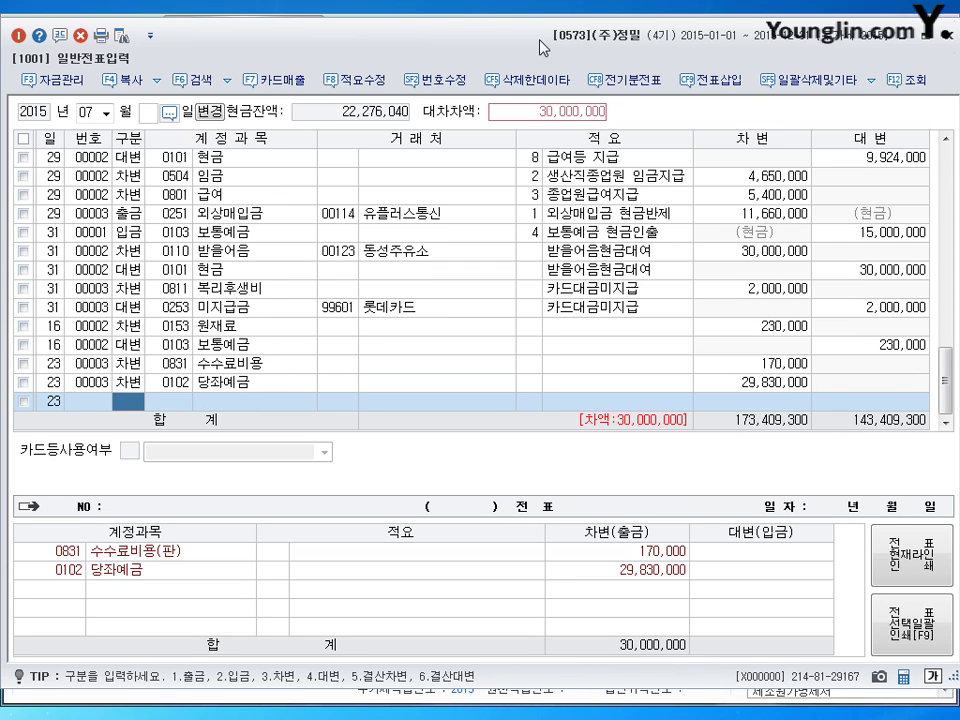
# Step: Complete the voucher for the 23rd with a credit (대변) line for 0110 받을어음 of 30,000,000 with 거래처 (주)케스터
pyautogui.write('4')
pyautogui.press('Return')
pyautogui.write('0110')
pyautogui.press('Return')
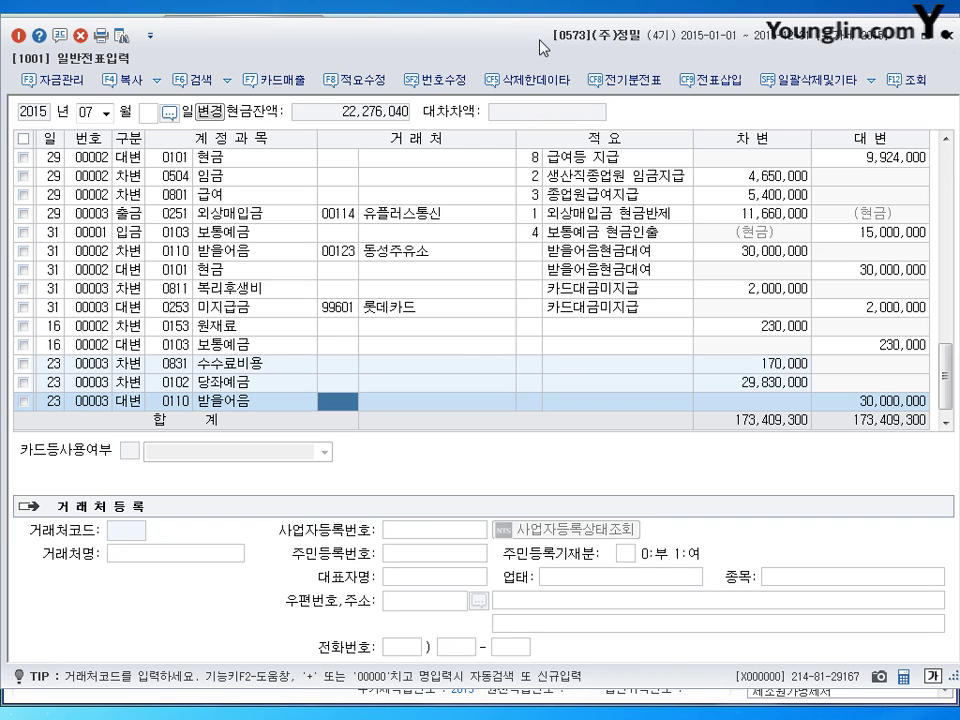
pyautogui.write('케스')
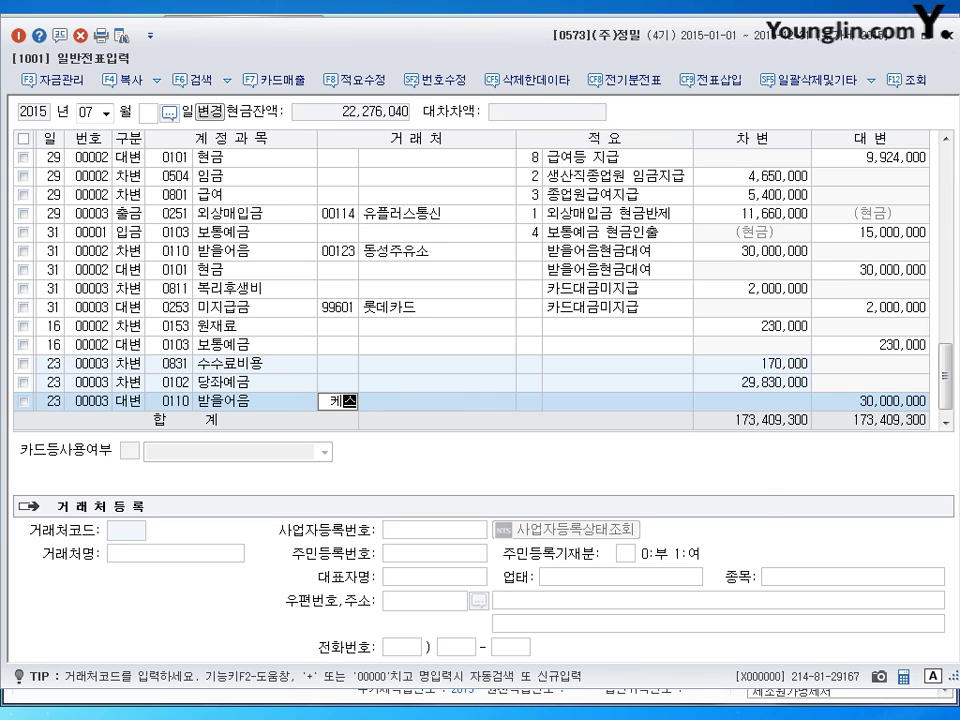
pyautogui.press('Return')
pyautogui.press('Return')
pyautogui.press('Return')
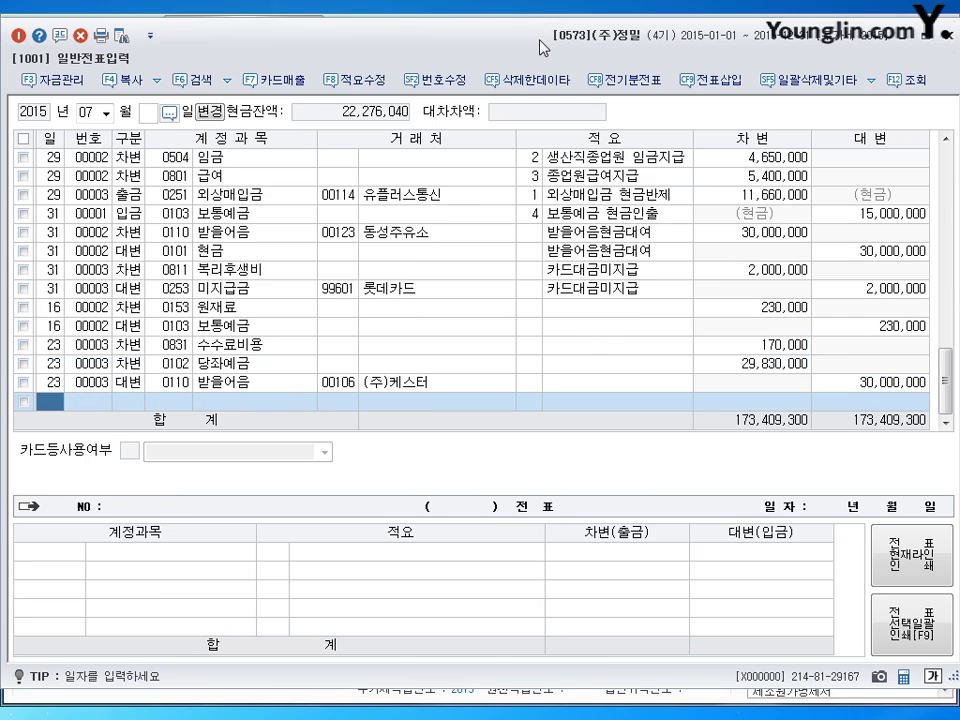
# Step: Start a voucher dated the 24th with a debit (차변) line for 0801 급여 of 5,000,000
pyautogui.write('24')
pyautogui.press('Return')
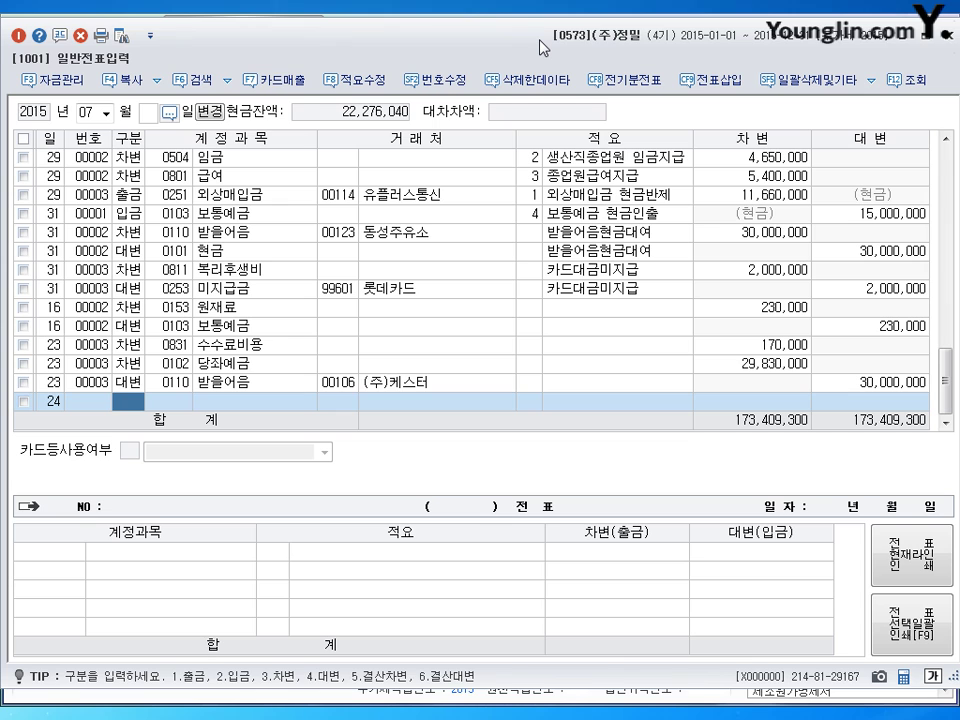
pyautogui.write('3')
pyautogui.press('Return')
pyautogui.write('0801')
pyautogui.press('Return')
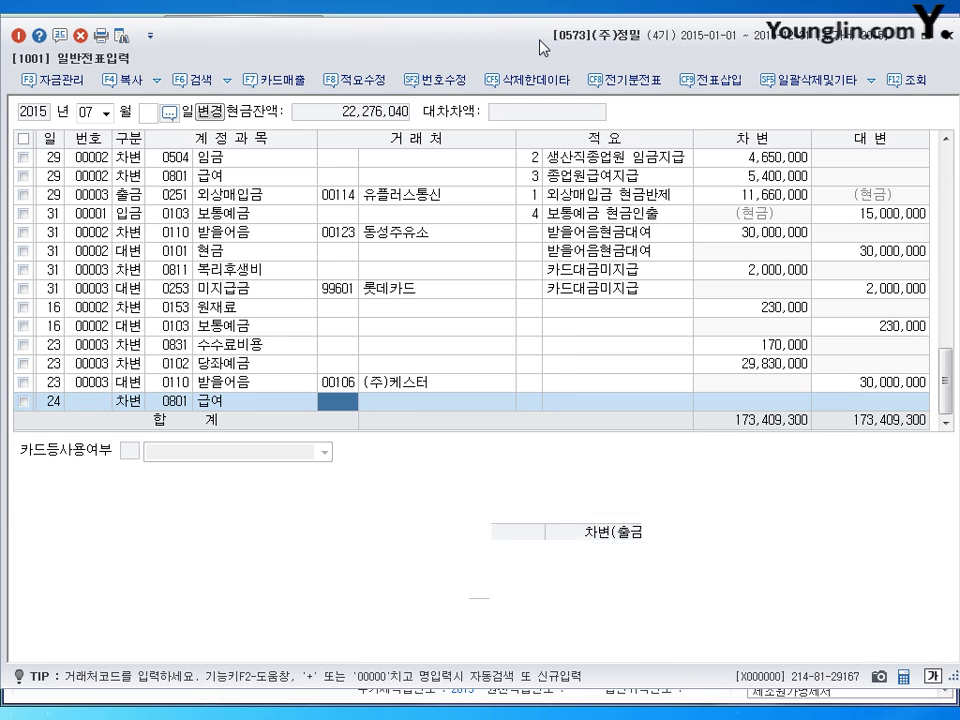
pyautogui.press('Return')
pyautogui.press('Return')
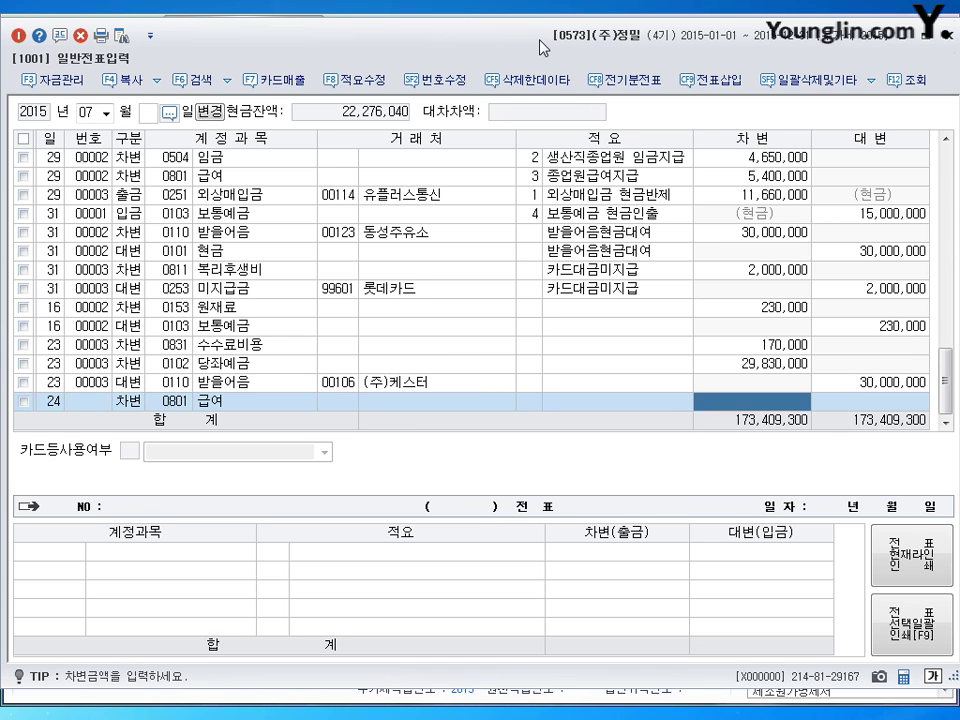
pyautogui.write('5000000')
pyautogui.press('Return')
# Step: Add a credit (대변) line for 0254 예수금 of 270,000 to the voucher for the 24th
pyautogui.write('4')
pyautogui.press('Return')
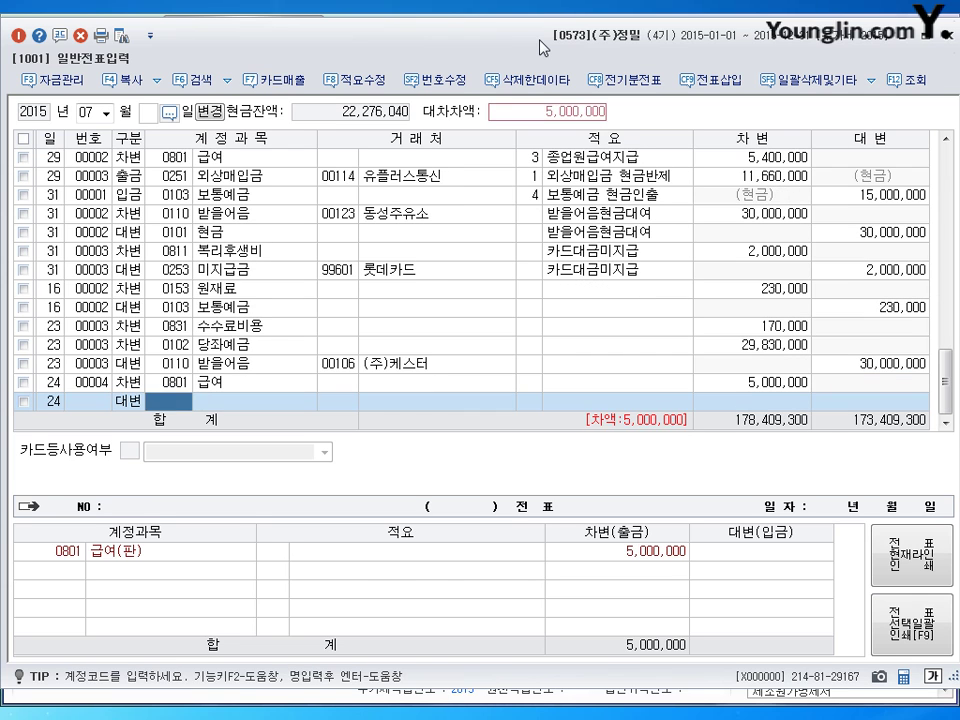
pyautogui.write('254')
pyautogui.press('Return')
pyautogui.press('Return')
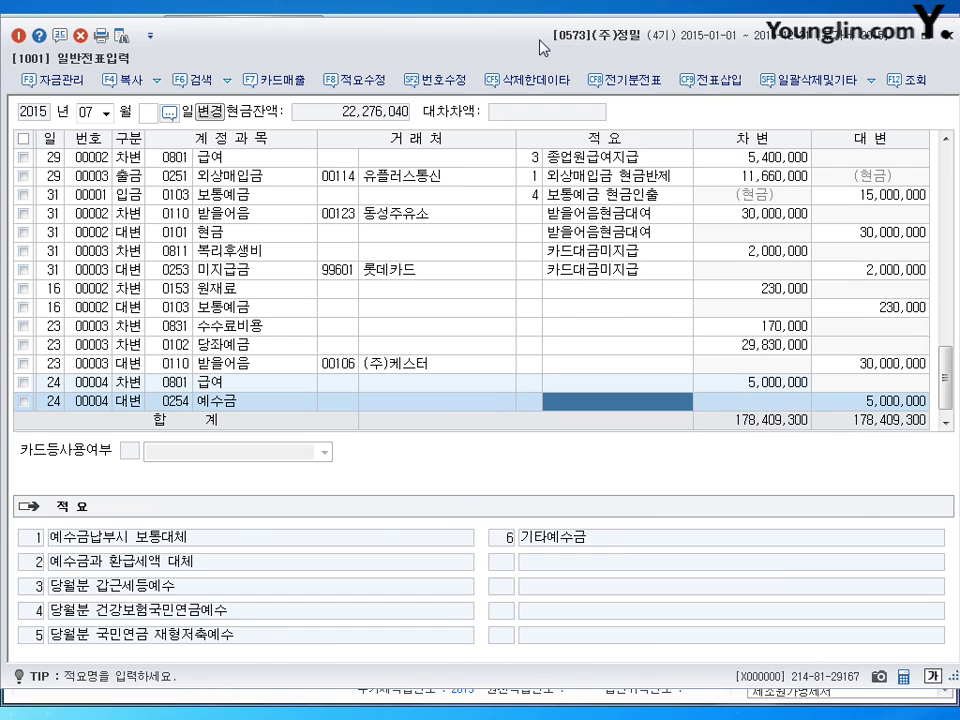
pyautogui.press('Return')
pyautogui.write('270000')
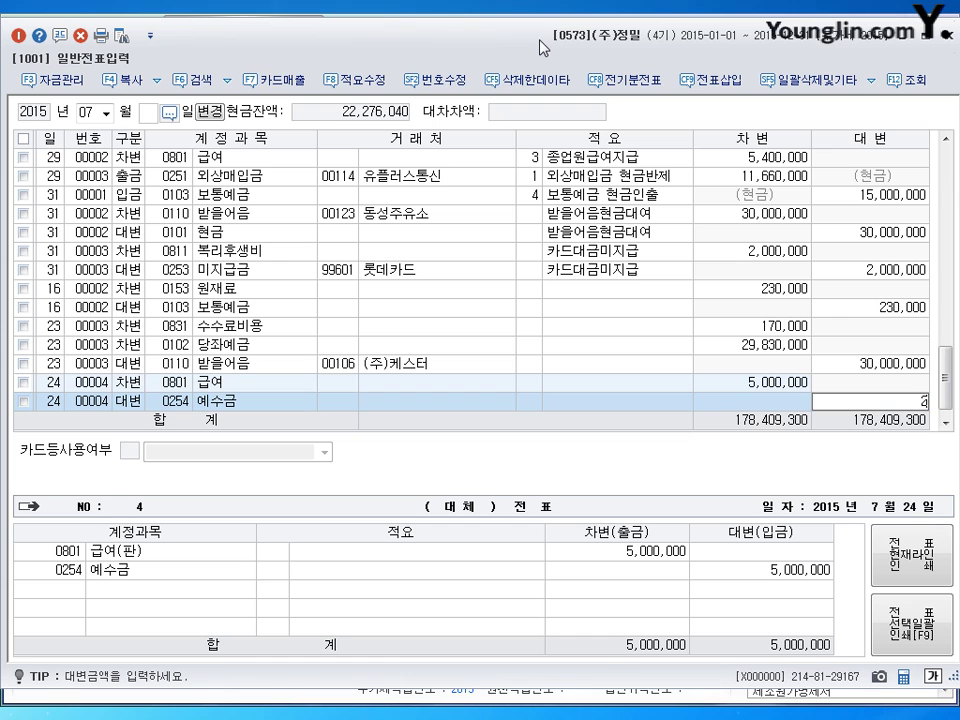
pyautogui.press('Return')
# Step: Complete the voucher for the 24th with a credit (대변) line for 0103 보통예금 of 4,730,000
pyautogui.write('4')
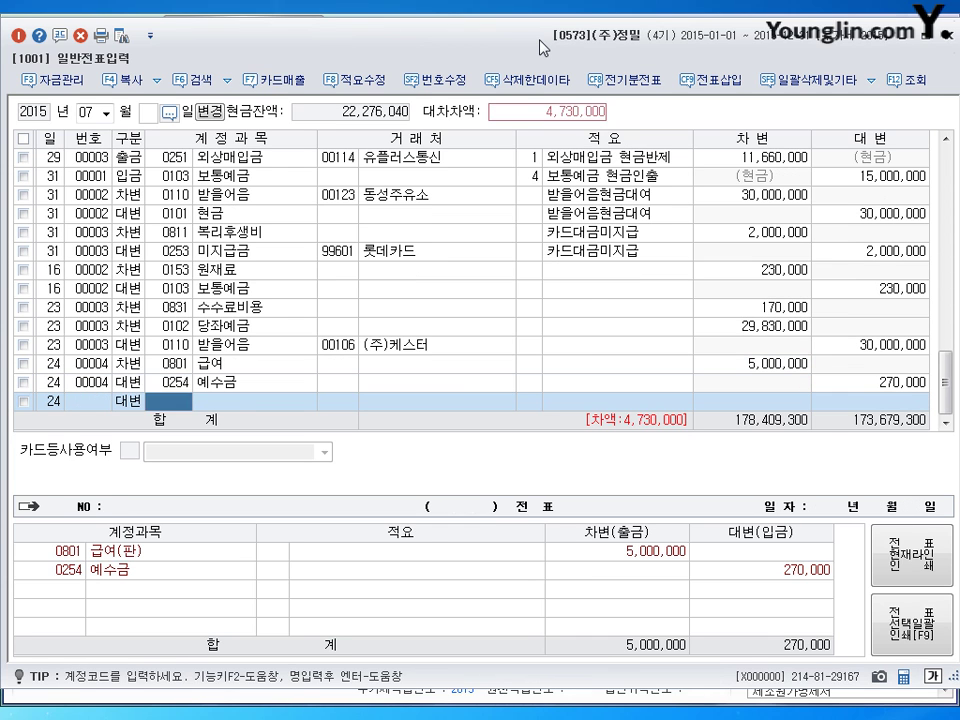
pyautogui.write('103')
pyautogui.press('Return')
pyautogui.press('Return')
pyautogui.press('Return')
pyautogui.press('Return')
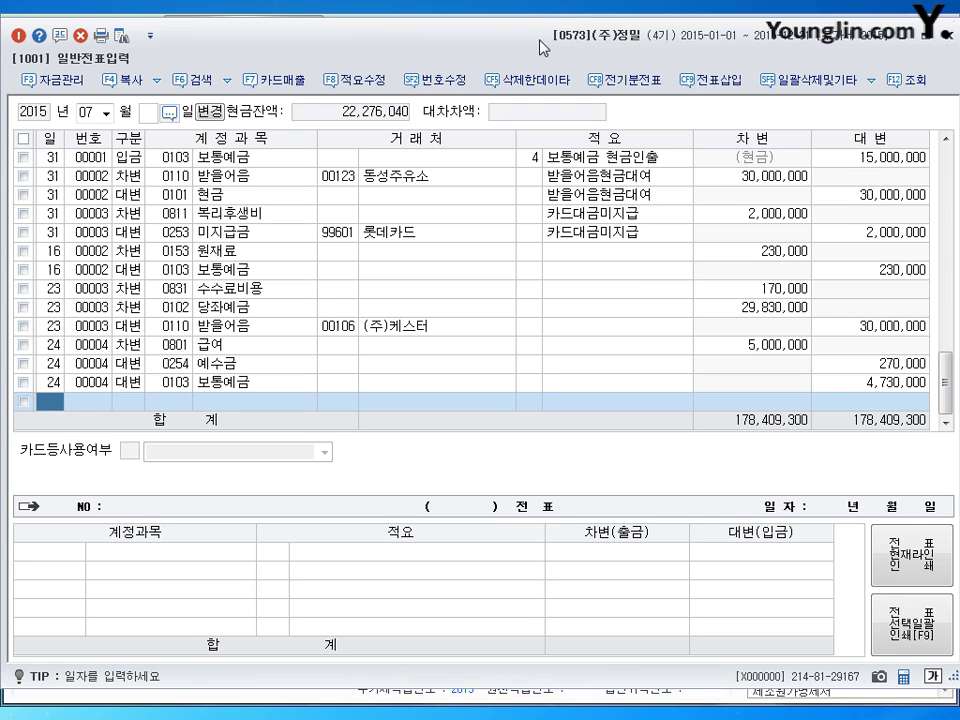
# Step: Load the month 08 vouchers in 일반전표입력 and start a new entry dated the 23rd
pyautogui.press('Escape')
pyautogui.write('08')
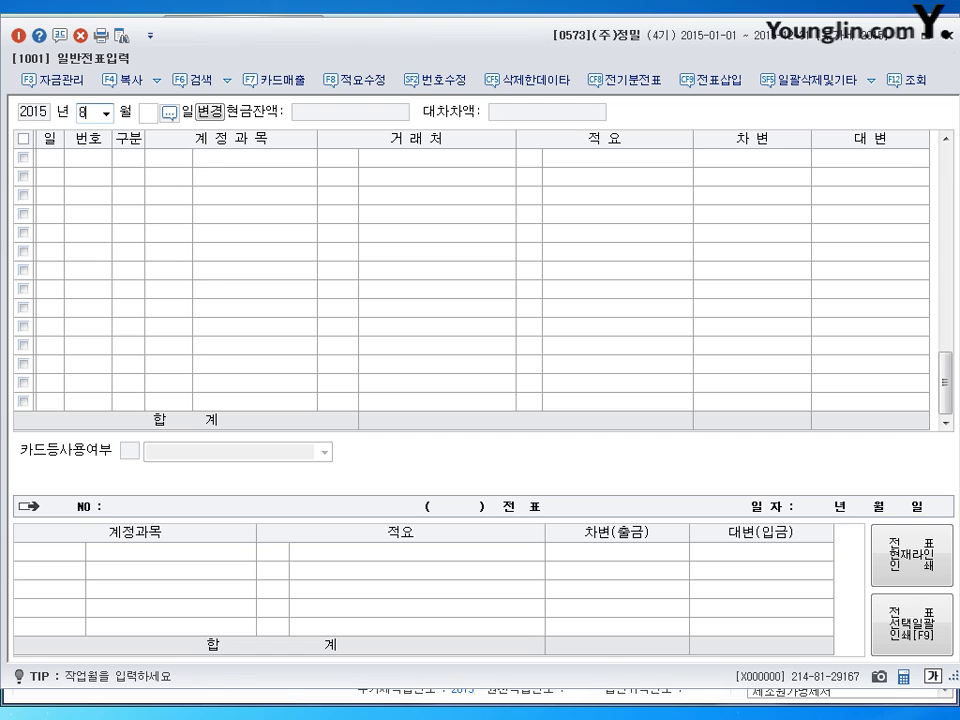
pyautogui.press('Return')
pyautogui.press('Return')
pyautogui.write('23')
pyautogui.press('Return')
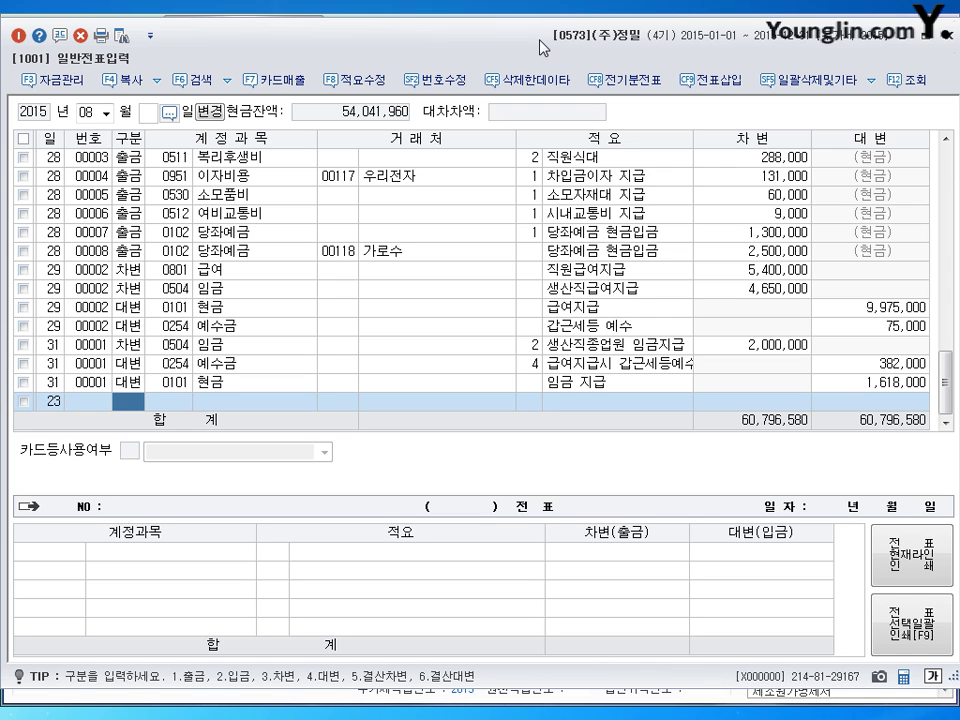
# Step: Check the 대손충당금 balance for 외상매출금 in the 합계잔액시산표 as of 2015-08-23, and close the trial balance
pyautogui.click(150, 36)
pyautogui.moveTo(250, 140)
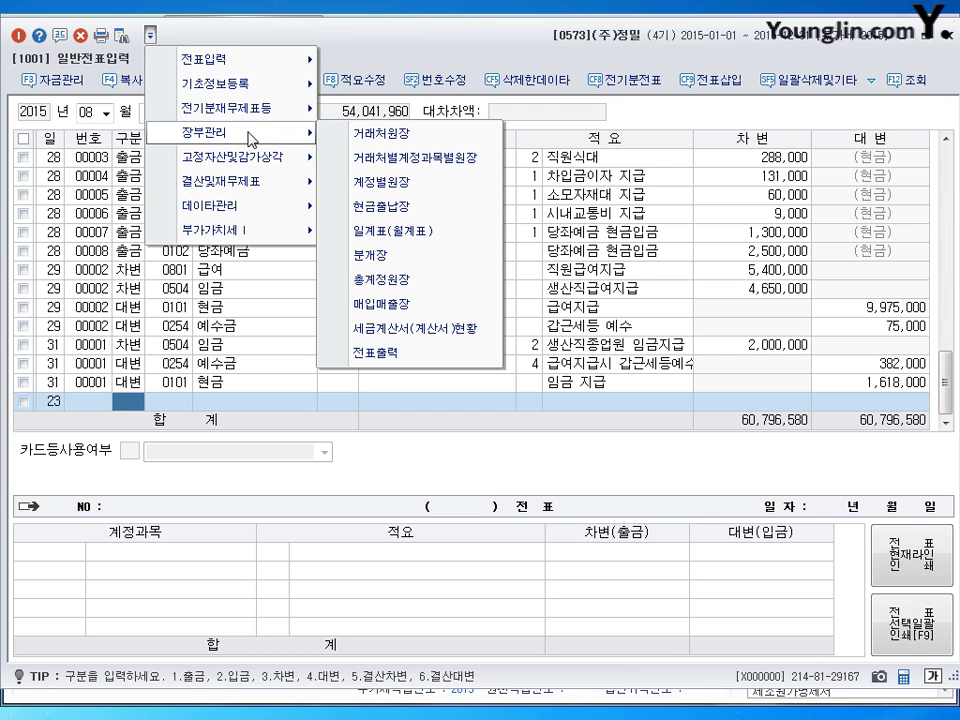
pyautogui.moveTo(240, 181)
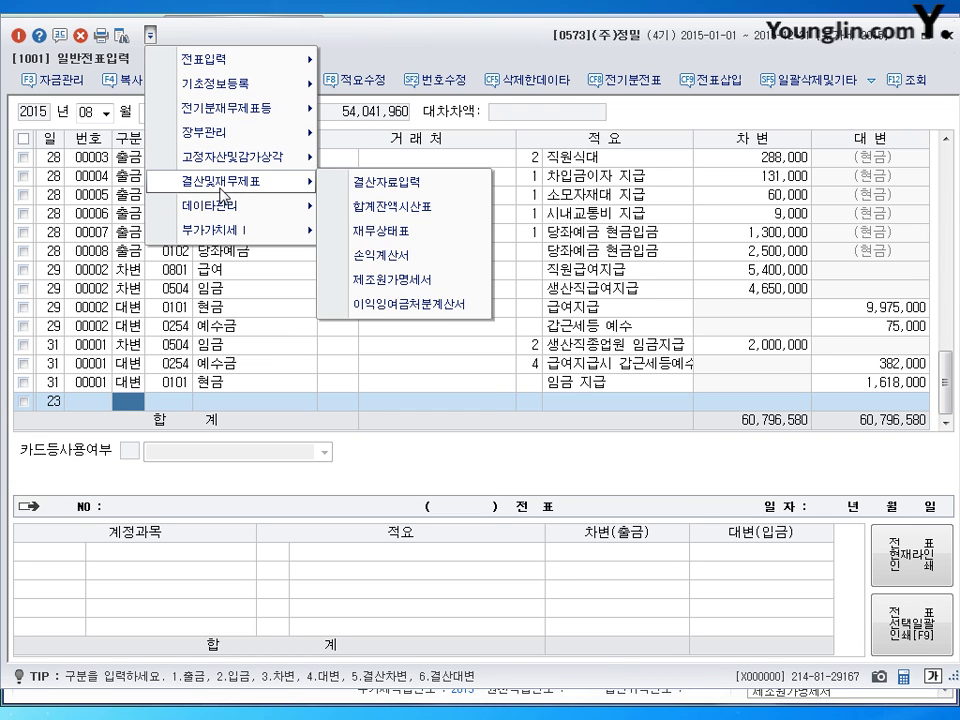
pyautogui.click(399, 208)
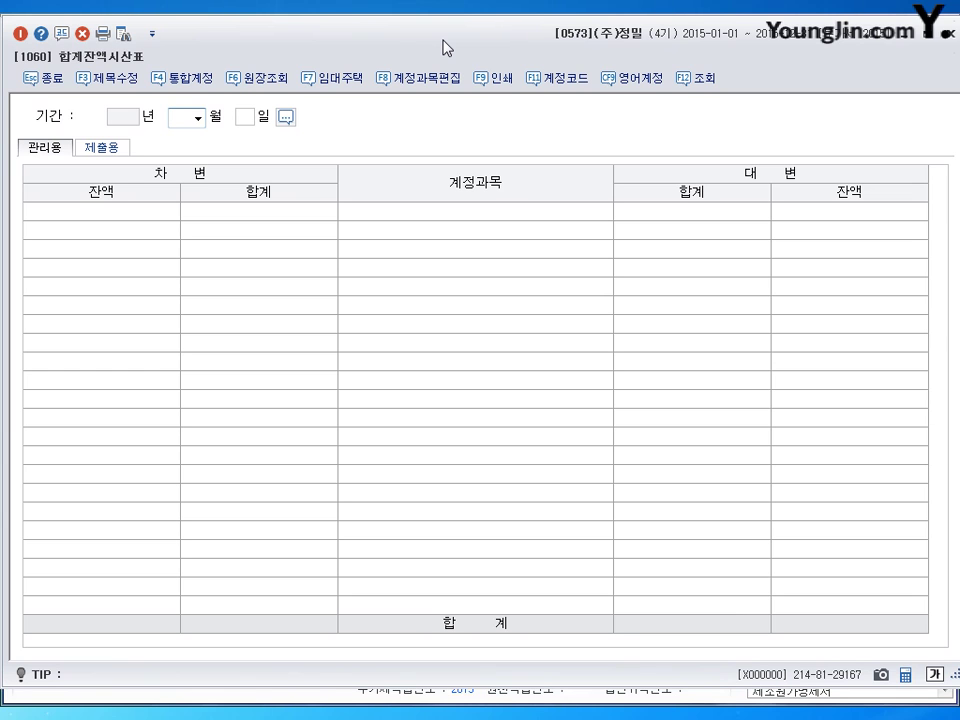
pyautogui.write('8')
pyautogui.press('Return')
pyautogui.write('2')
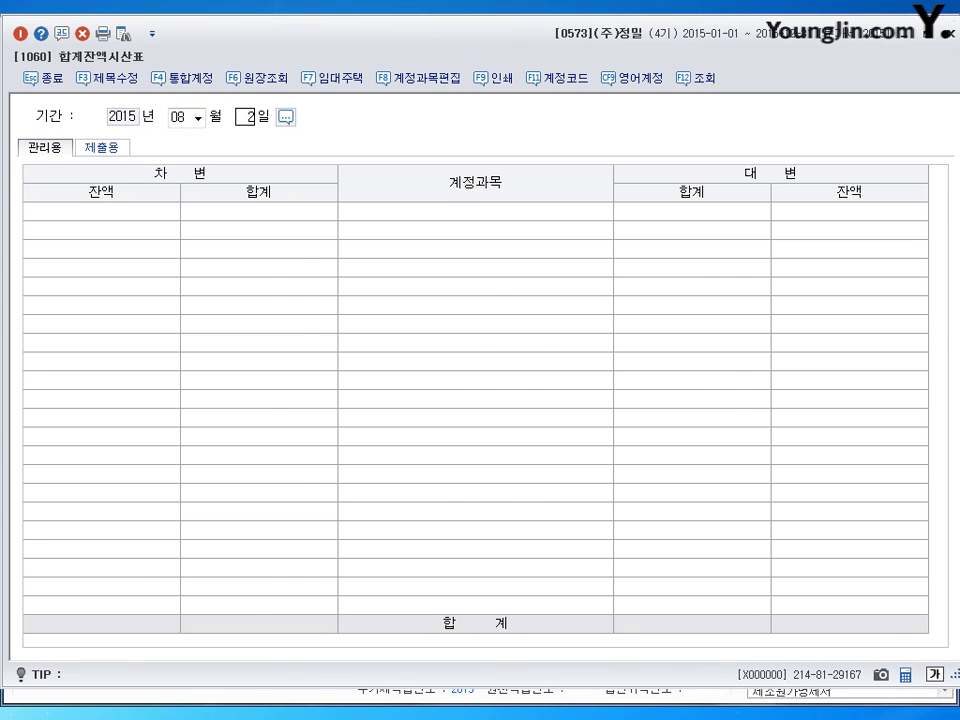
pyautogui.write('3')
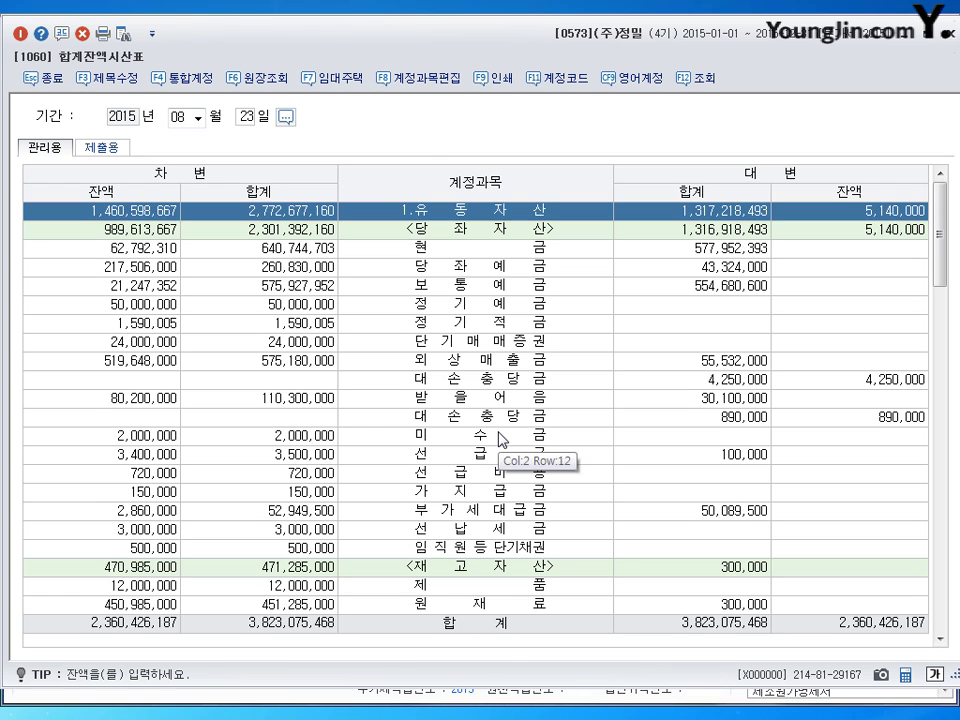
pyautogui.click(470, 381)
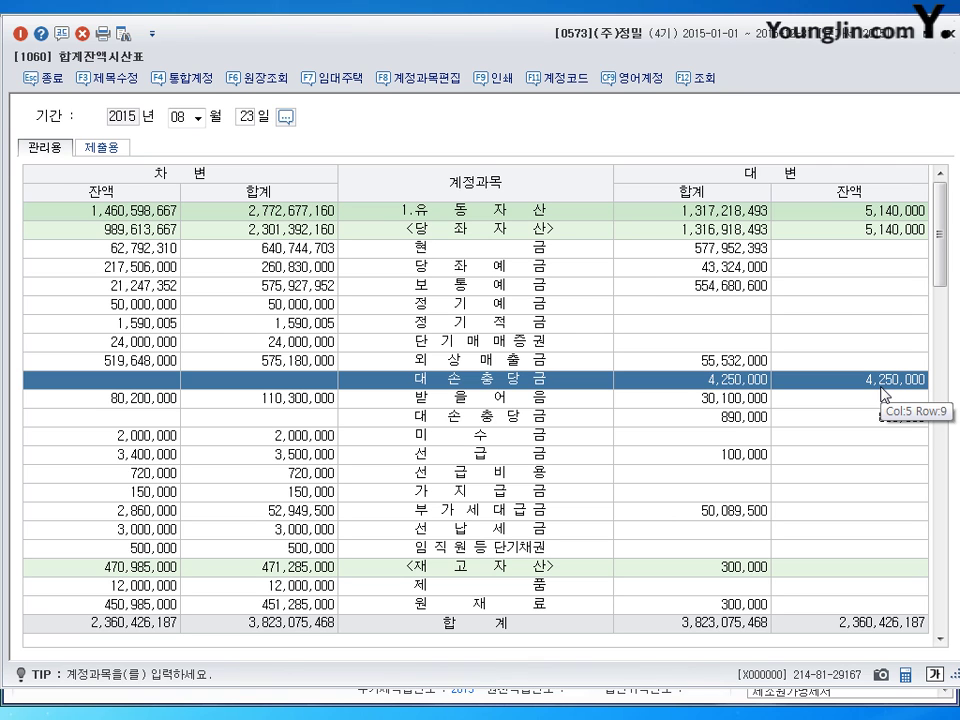
pyautogui.click(952, 40)
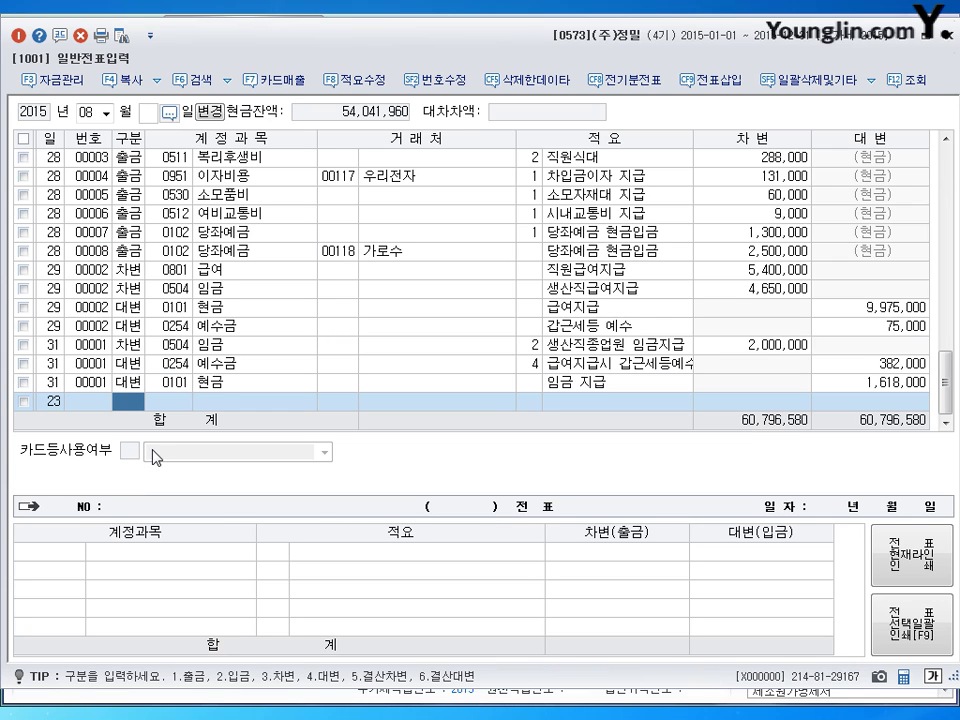
# Step: Enter a debit (차변) line for 0109 대손충당금 of 4,250,000 in the August 23 voucher
pyautogui.write('3')
pyautogui.press('Return')
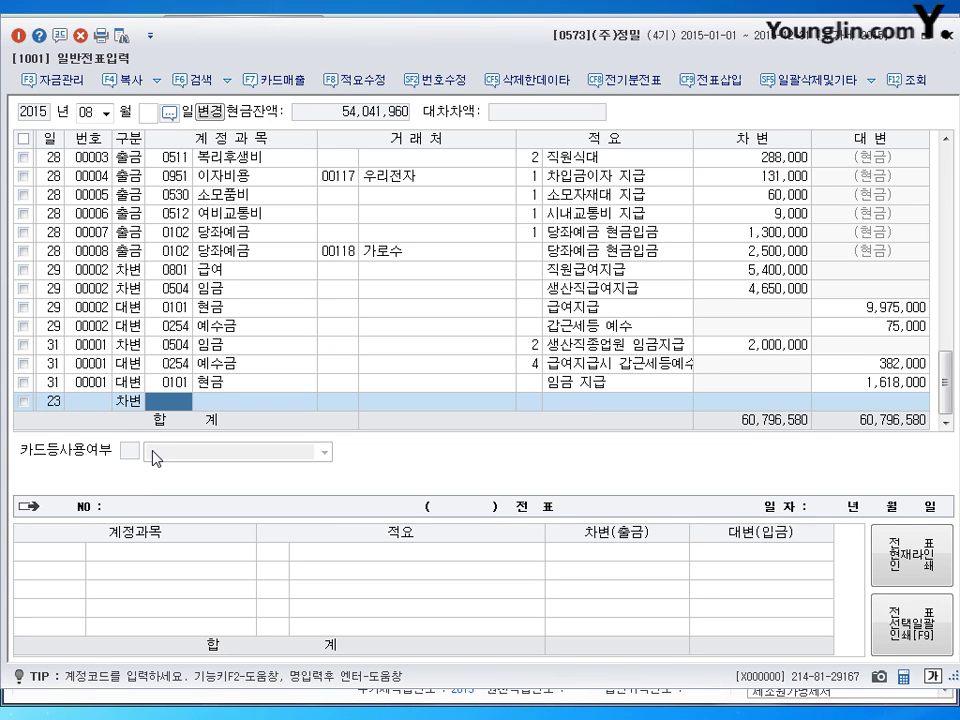
pyautogui.write('109')
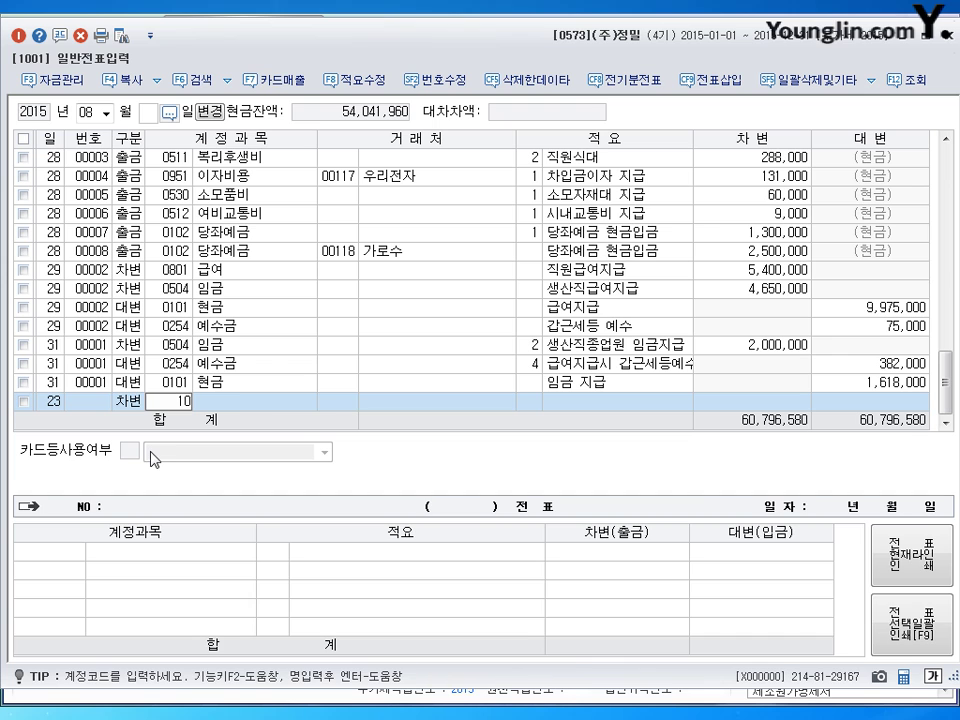
pyautogui.press('Return')
pyautogui.hotkey('shift', 'Tab')
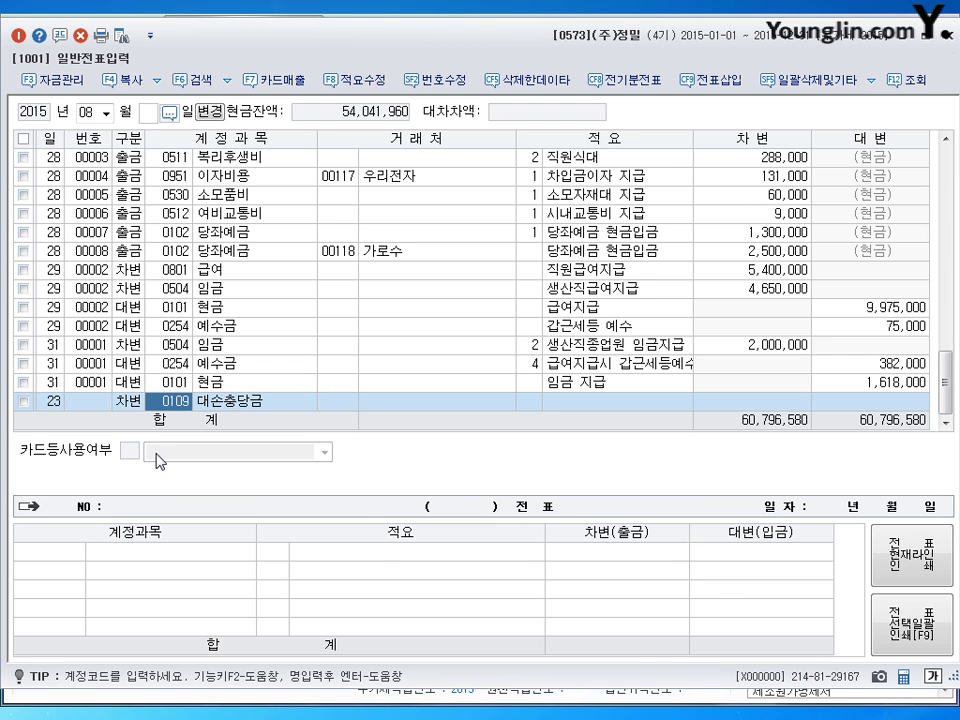
pyautogui.press('Return')
pyautogui.hotkey('shift', 'Tab')
pyautogui.press('Return')
pyautogui.press('Return')
pyautogui.press('Return')
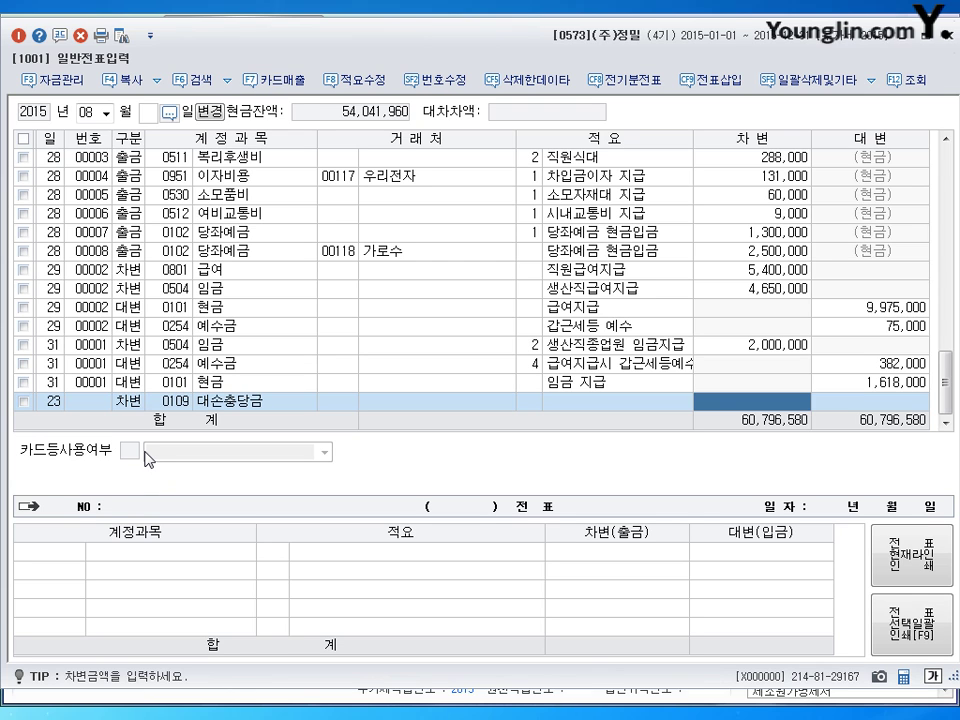
pyautogui.write('4250000')
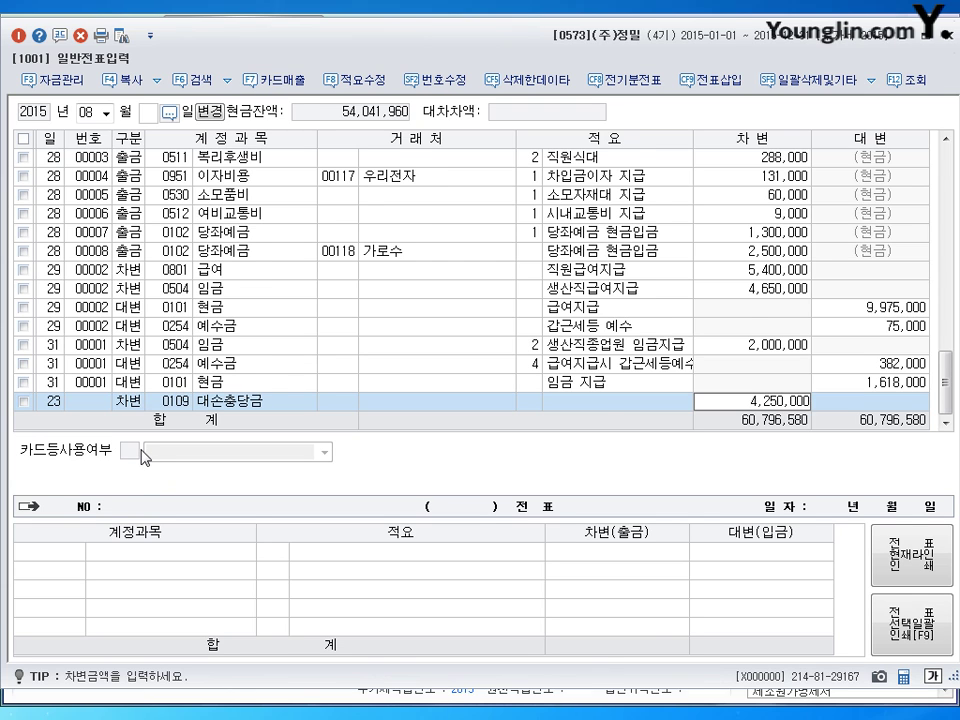
pyautogui.press('Return')
pyautogui.press('Return')
# Step: Add a debit (차변) line for 0835 대손상각비 of 2,350,000 to the August 23 voucher
pyautogui.write('3')
pyautogui.press('Return')
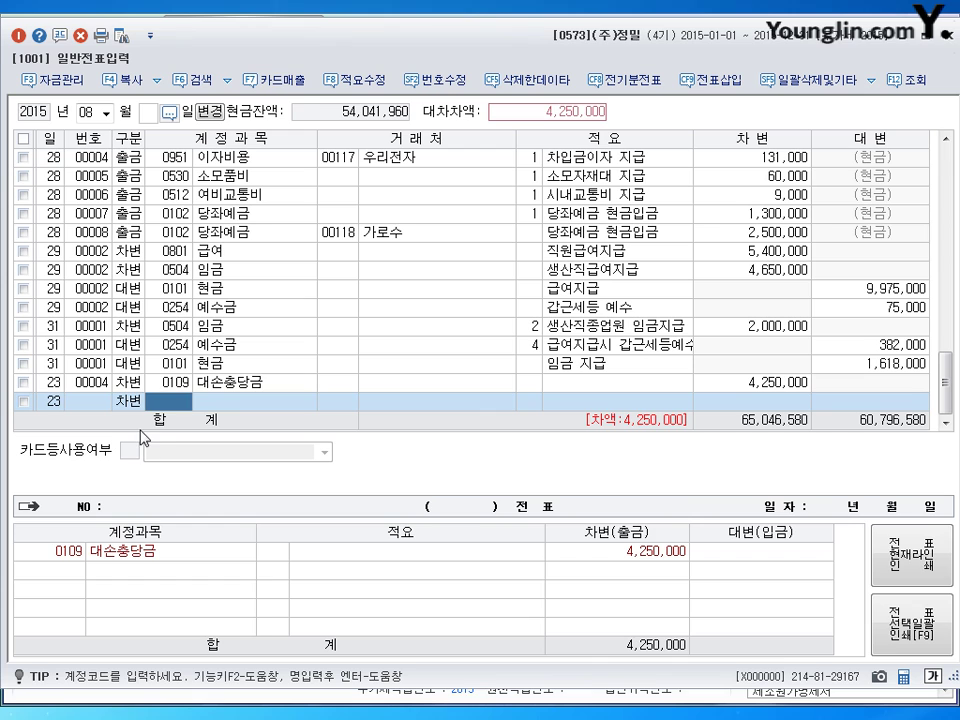
pyautogui.write('835')
pyautogui.press('Return')
pyautogui.press('Return')
pyautogui.press('Return')
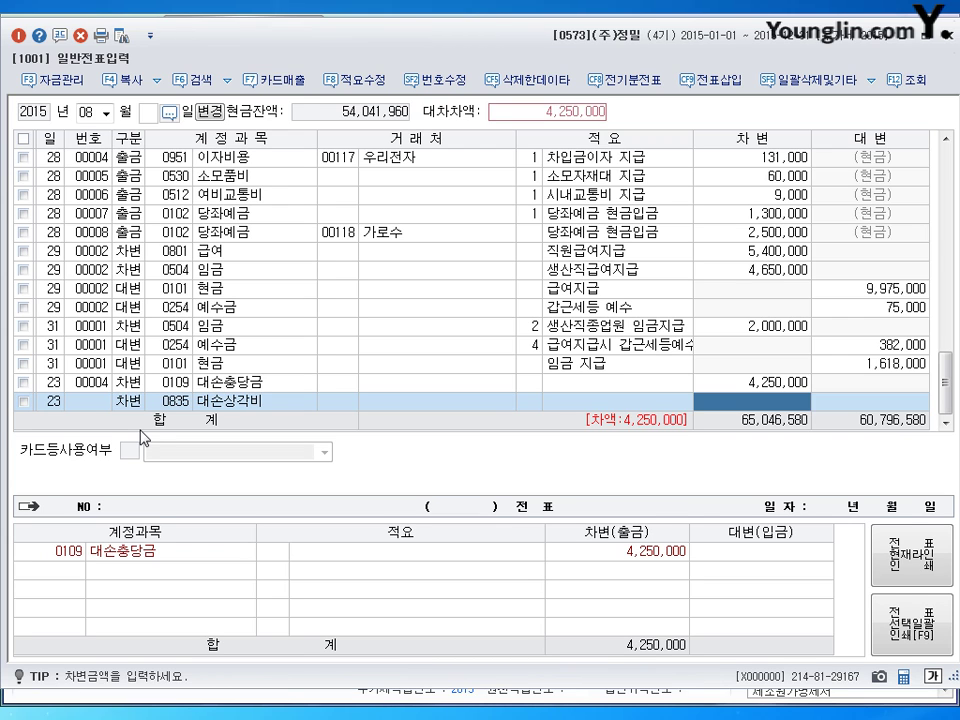
pyautogui.write('2350000')
pyautogui.press('Return')
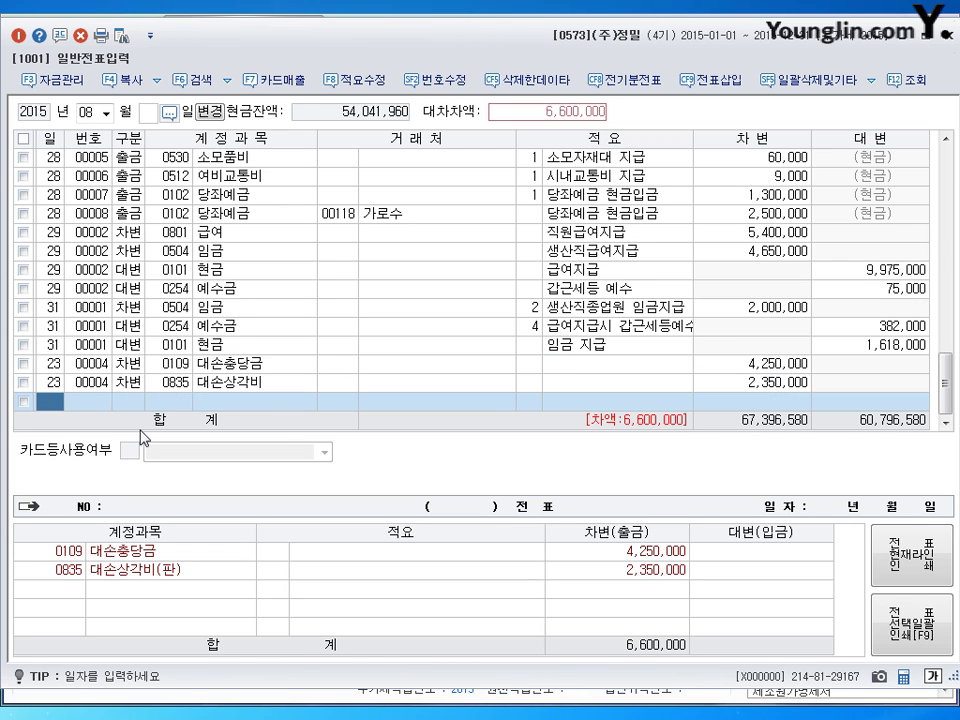
# Step: Complete the August 23 voucher with a credit (대변) line for 0108 외상매출금 of 6,600,000, with 00109 이화상사 as 거래처
pyautogui.write('23')
pyautogui.press('Return')
pyautogui.write('4')
pyautogui.press('Return')
pyautogui.write('1')
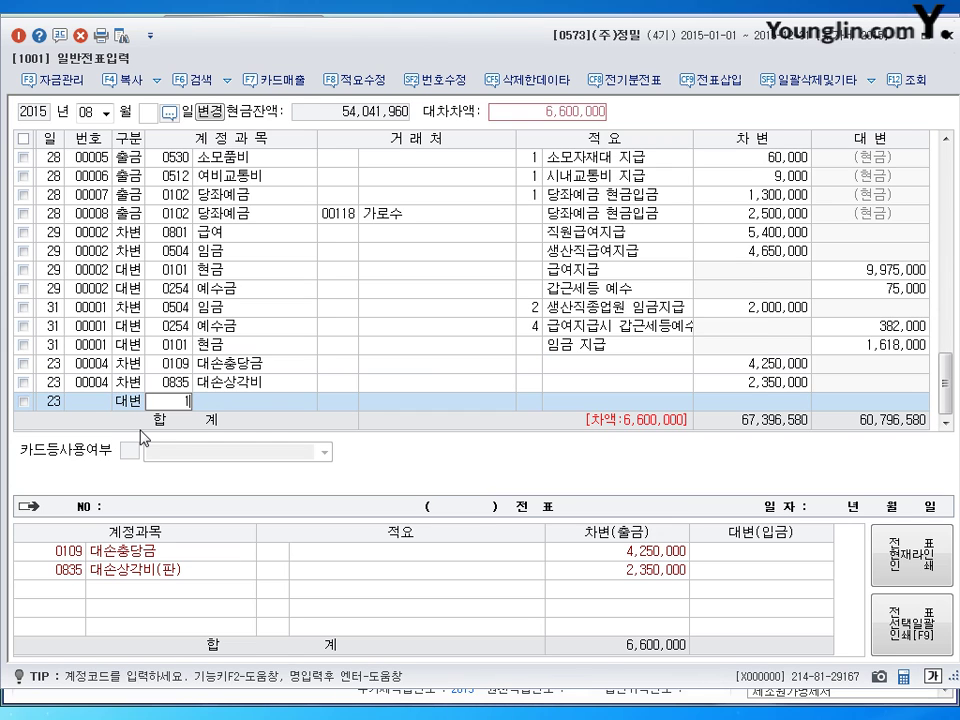
pyautogui.write('08')
pyautogui.press('Return')
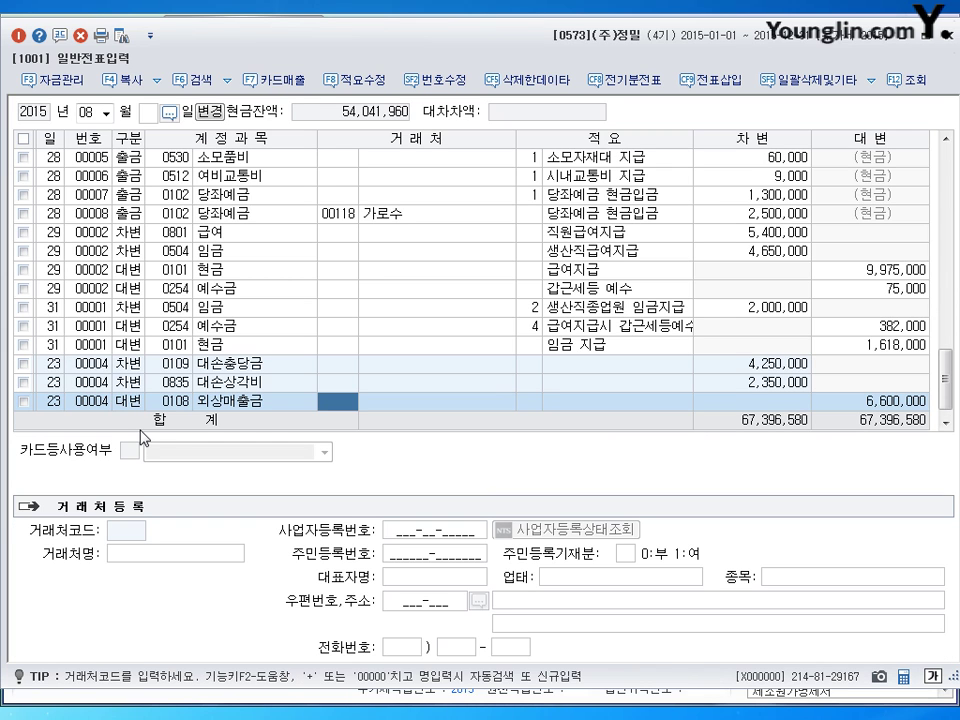
pyautogui.write('이희')
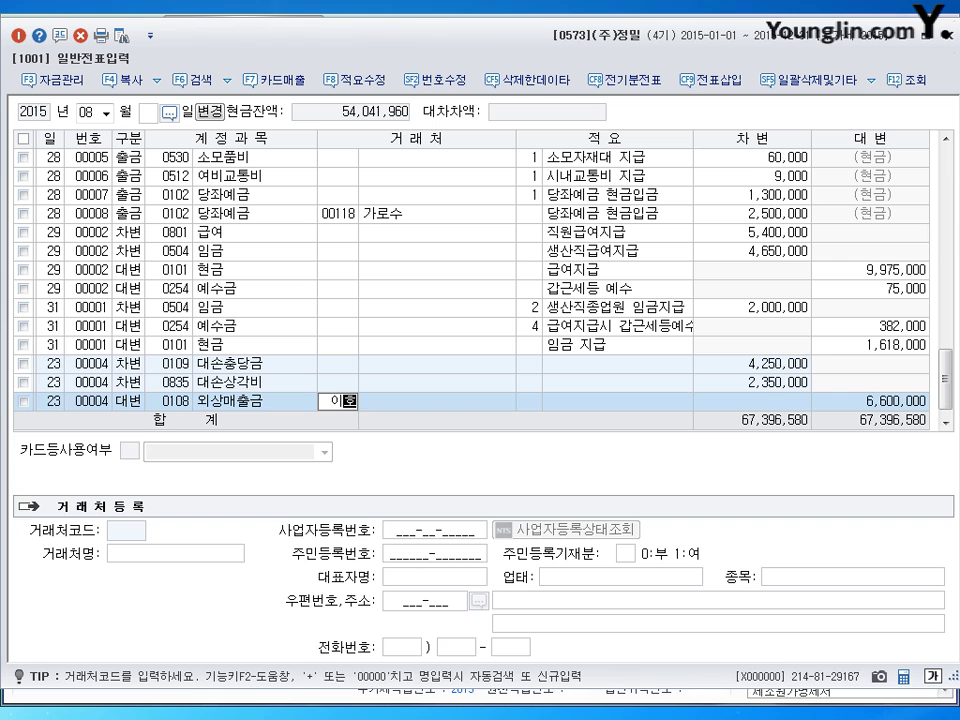
pyautogui.press('Return')
pyautogui.press('Return')
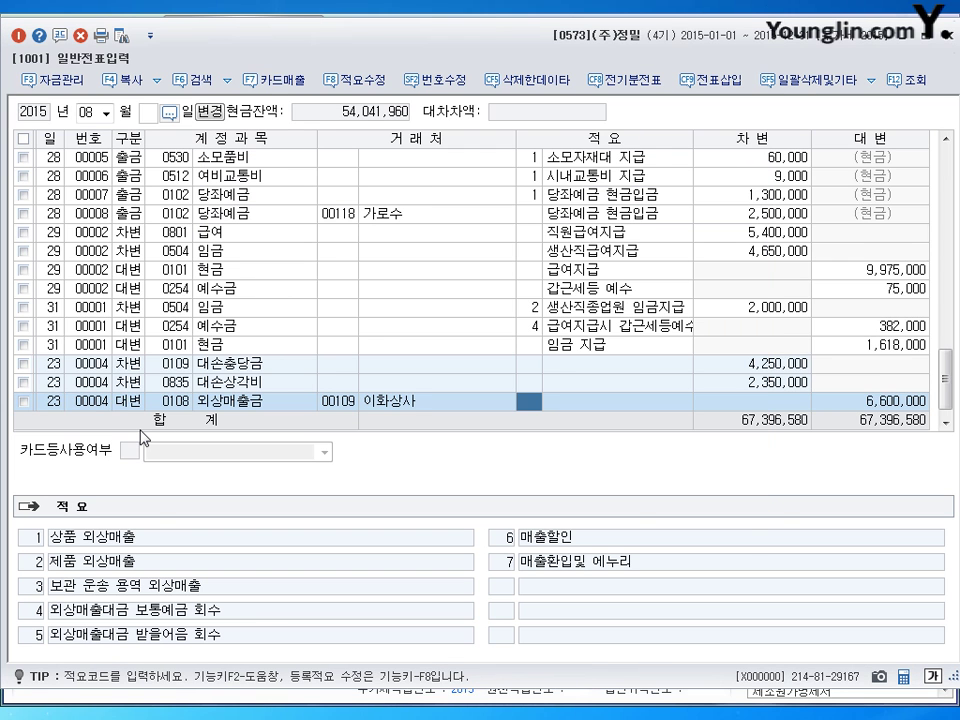
pyautogui.press('Return')
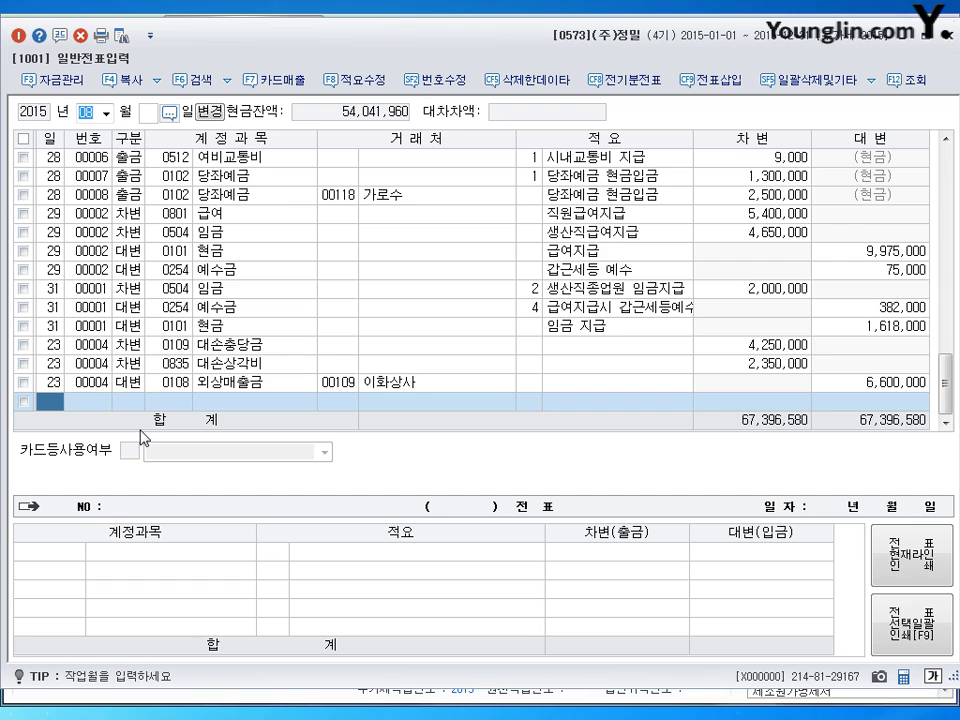
# Step: Load the month 09 vouchers in 일반전표입력 and start a new entry dated the 12th
pyautogui.write('09')
pyautogui.press('Return')
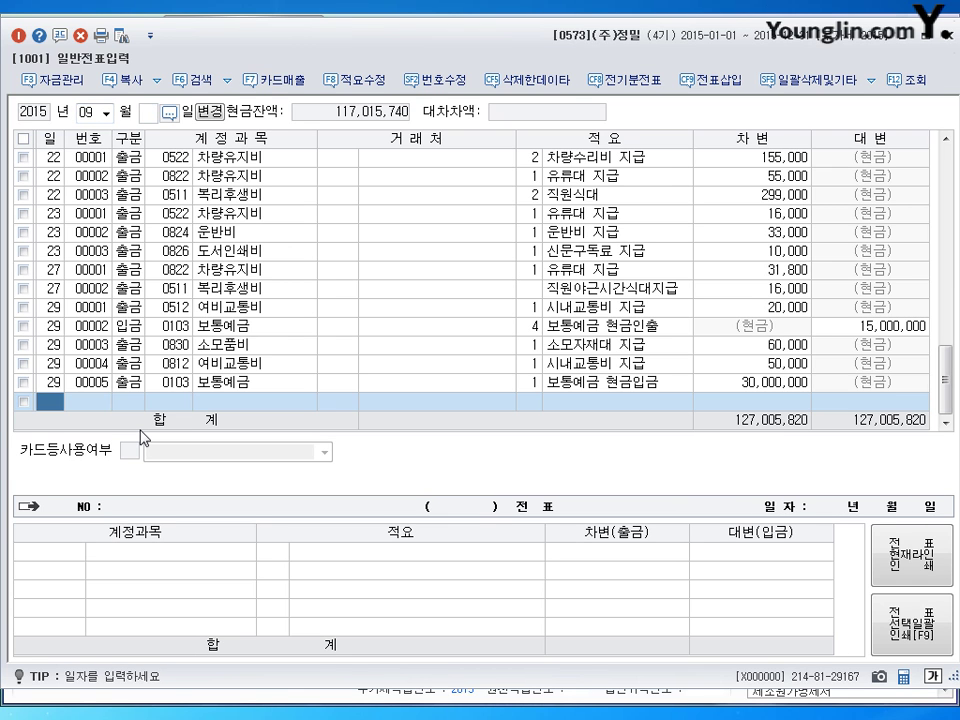
pyautogui.write('12')
pyautogui.press('Return')
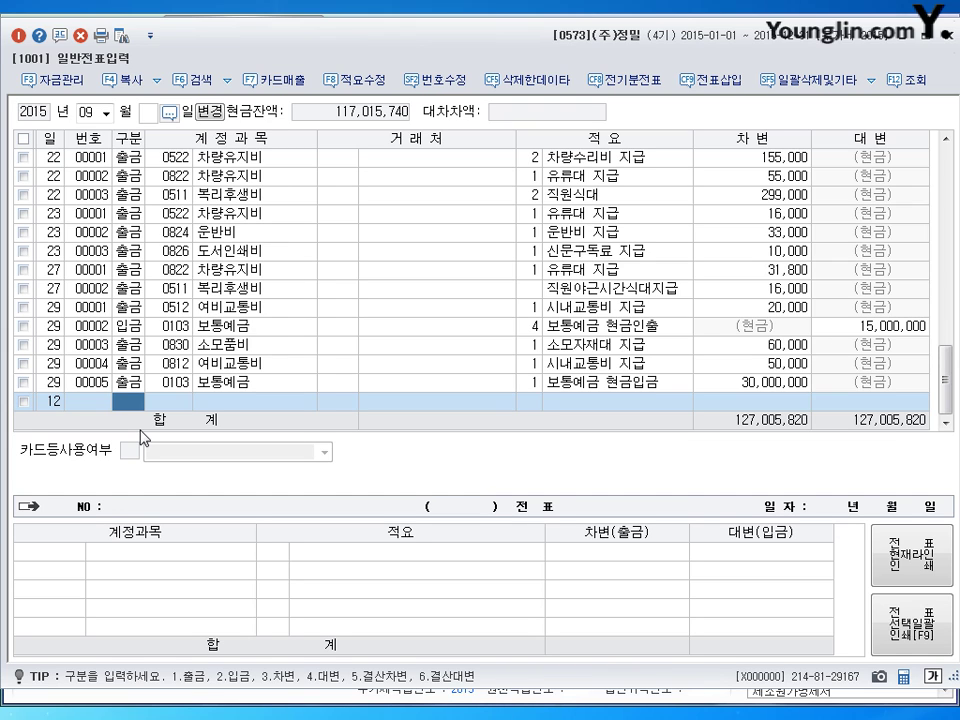
# Step: Enter a debit (차변) line for 0520 수선비 of 4,000,000 in the September 12 voucher
pyautogui.write('3')
pyautogui.press('Return')
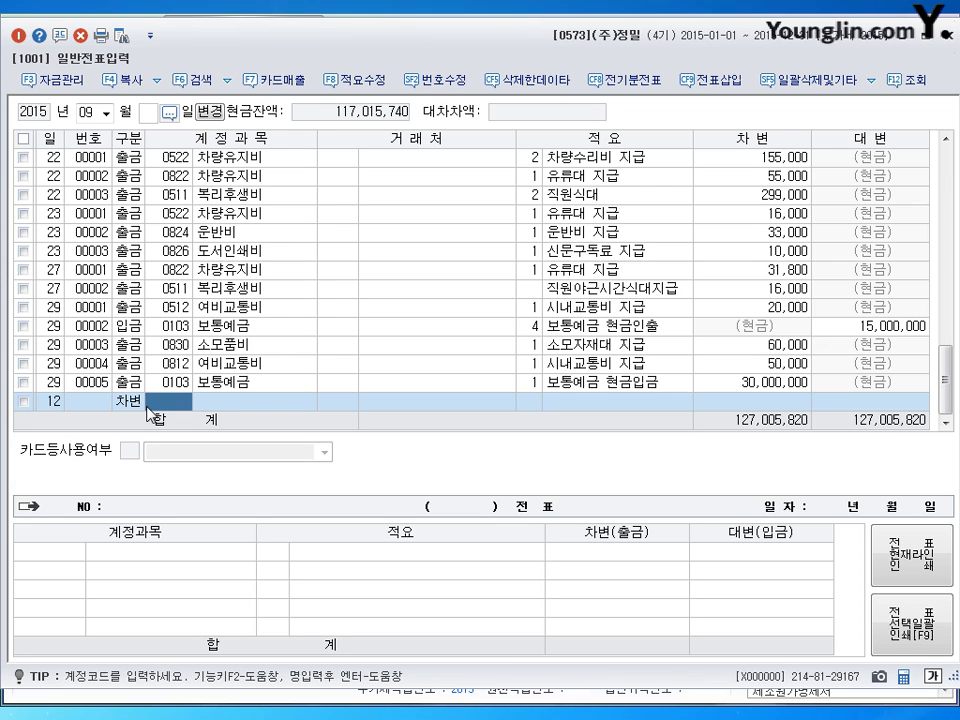
pyautogui.write('0520')
pyautogui.press('Return')
pyautogui.press('Return')
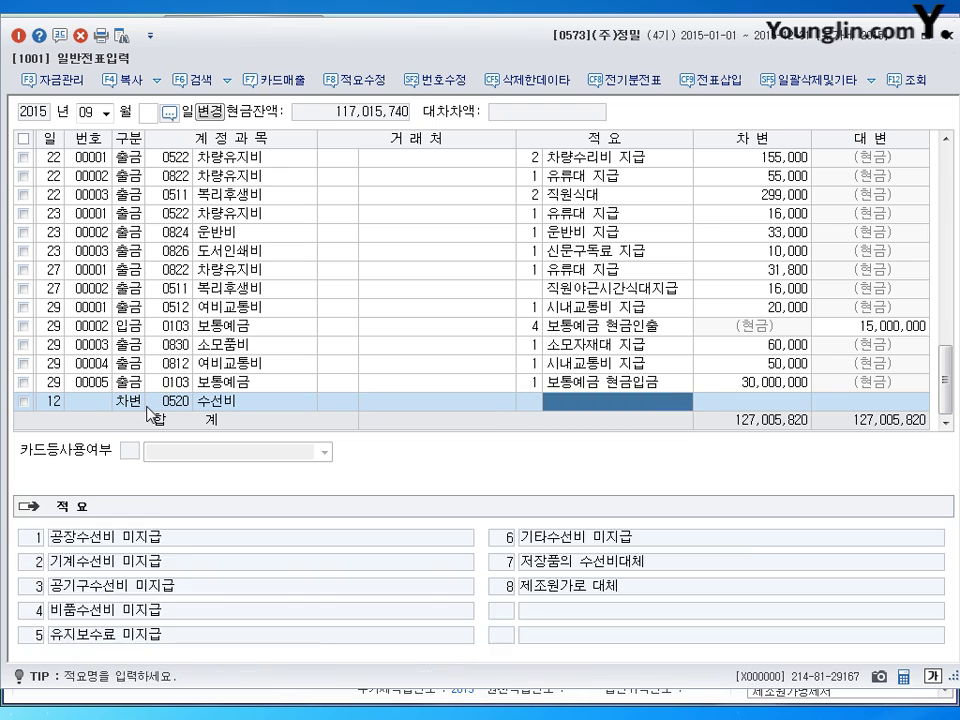
pyautogui.press('Return')
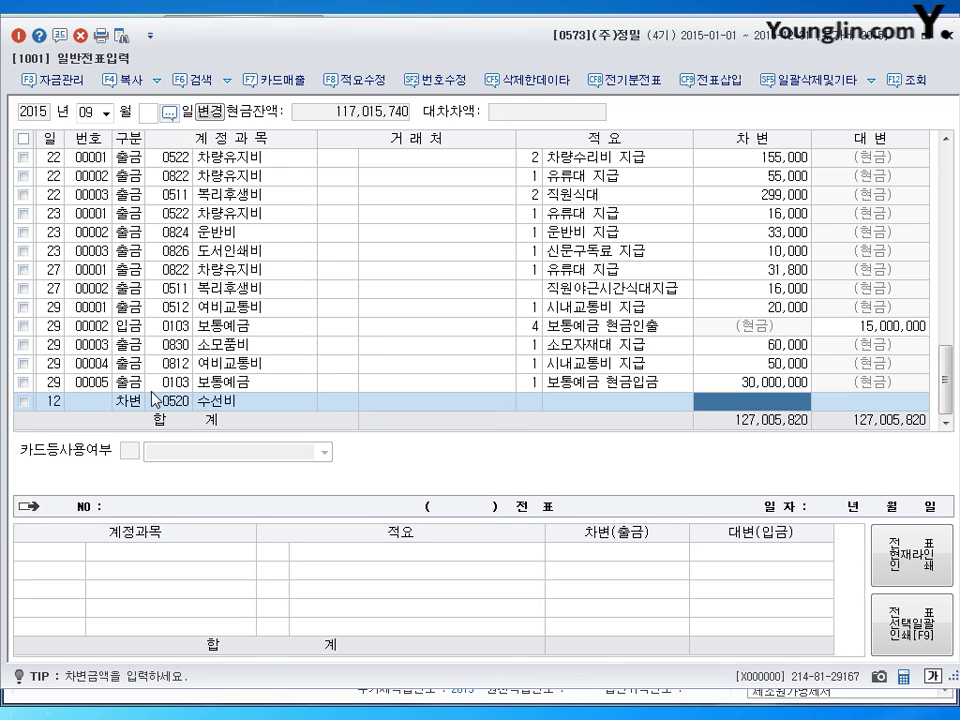
pyautogui.write('4000000')
pyautogui.press('Return')
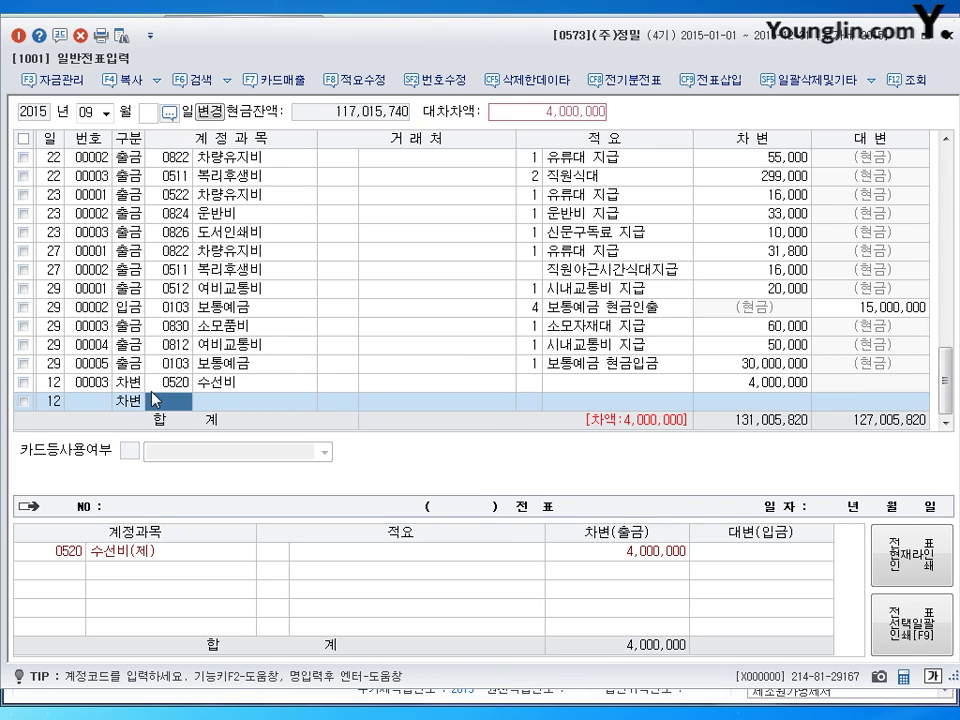
# Step: Add a debit (차변) line for 0212 비품 of 20,000,000 to the September 12 voucher
pyautogui.write('0212')
pyautogui.press('Return')
pyautogui.press('Return')
pyautogui.press('Return')
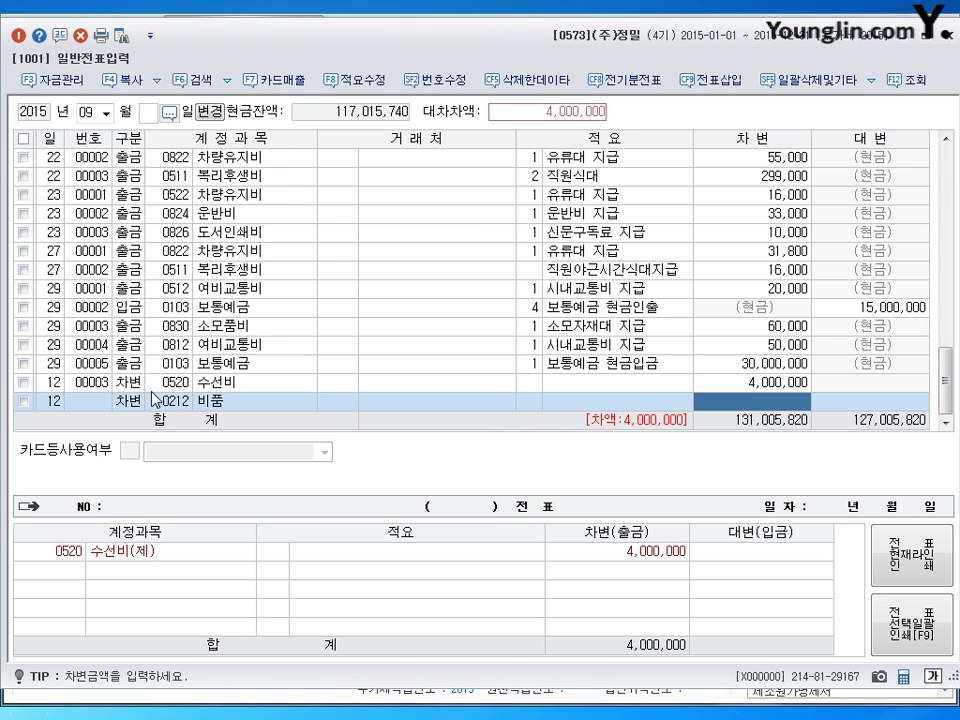
pyautogui.write('20000000')
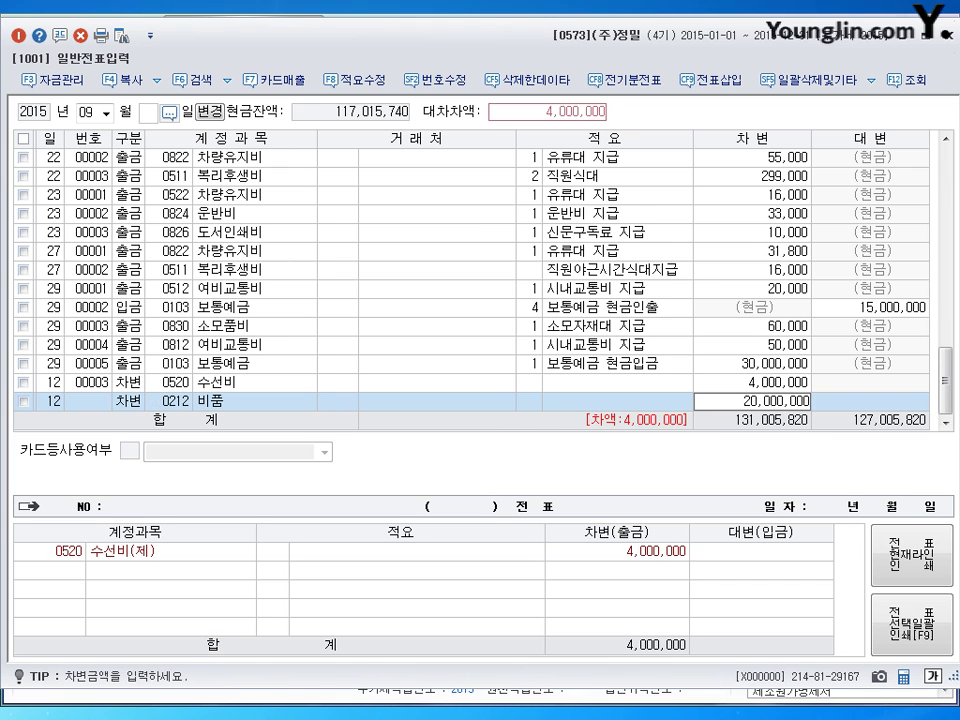
pyautogui.press('Return')
# Step: Complete the September 12 voucher with a credit (대변) line for 0253 미지급금 of 24,000,000, with 02002 (주)태양조명 as 거래처
pyautogui.write('40253')
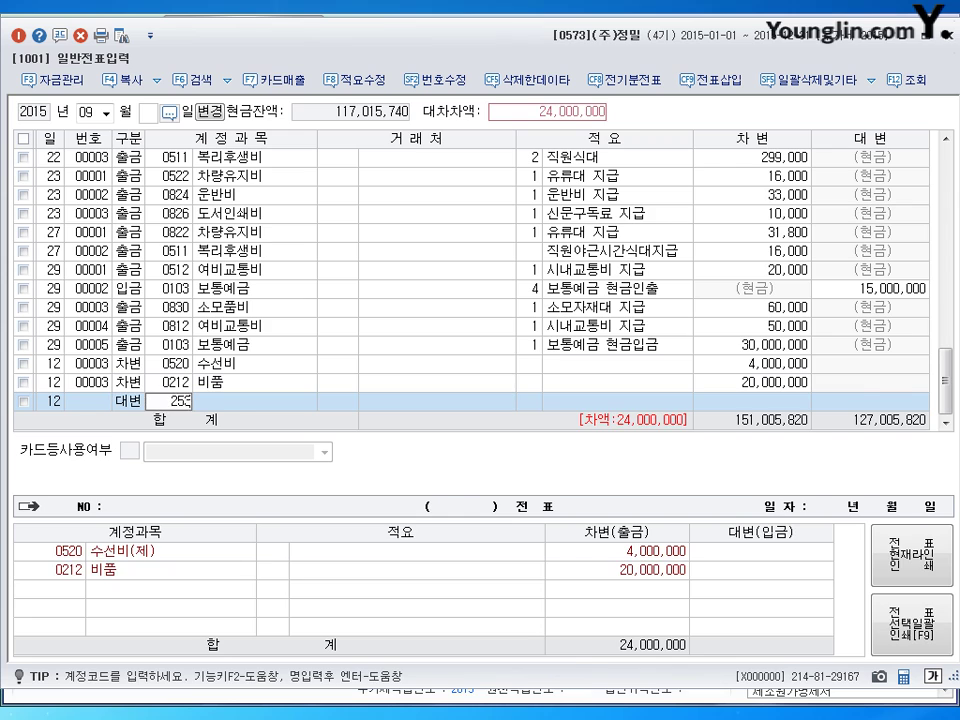
pyautogui.press('Return')
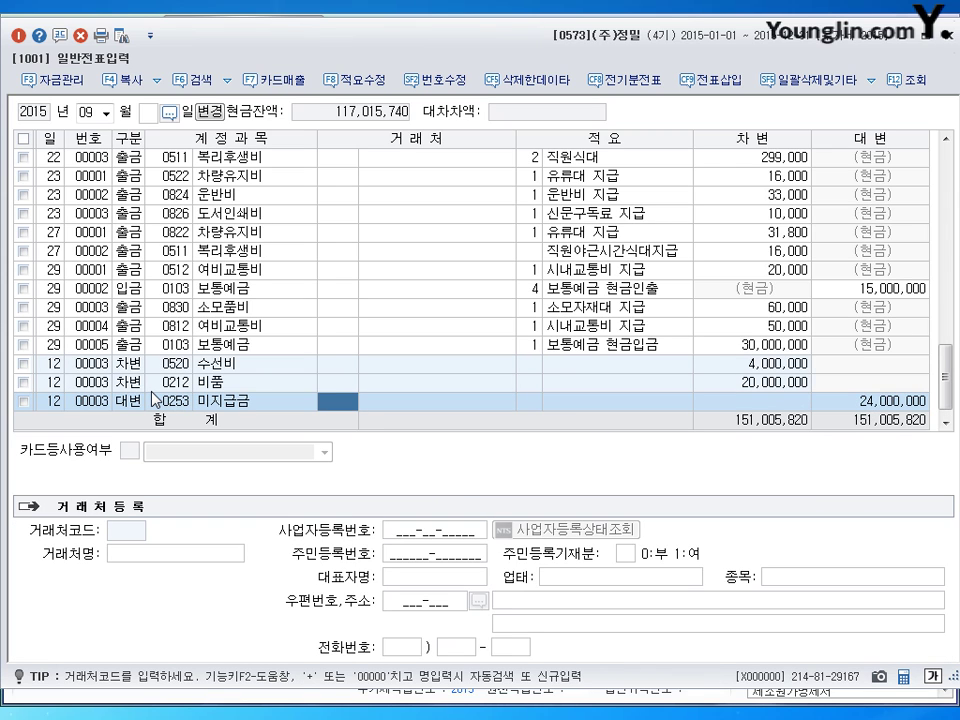
pyautogui.write('태양')
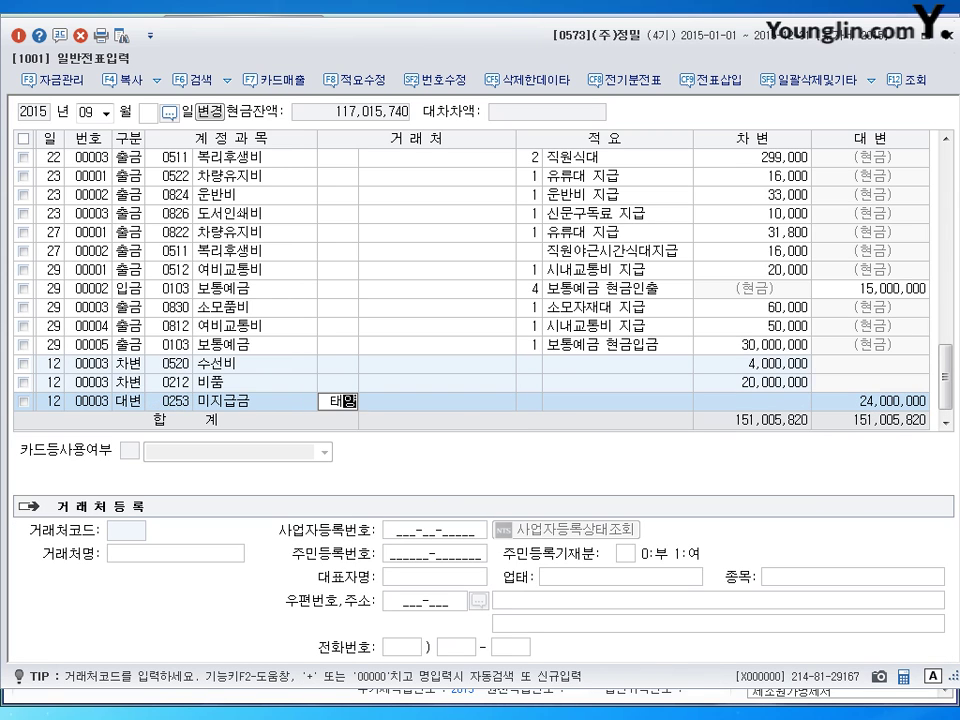
pyautogui.press('Return')
pyautogui.press('Return')
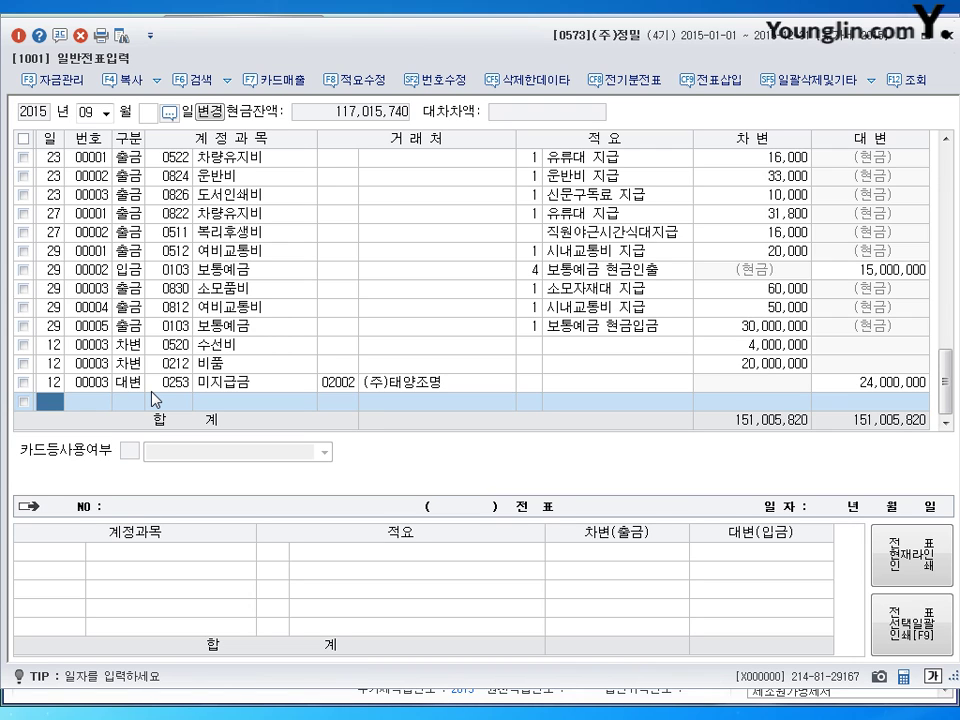
# Step: Start a voucher dated September 20 with a debit (차변) line for 0101 현금 of 3,000,000
pyautogui.write('20')
pyautogui.press('Return')
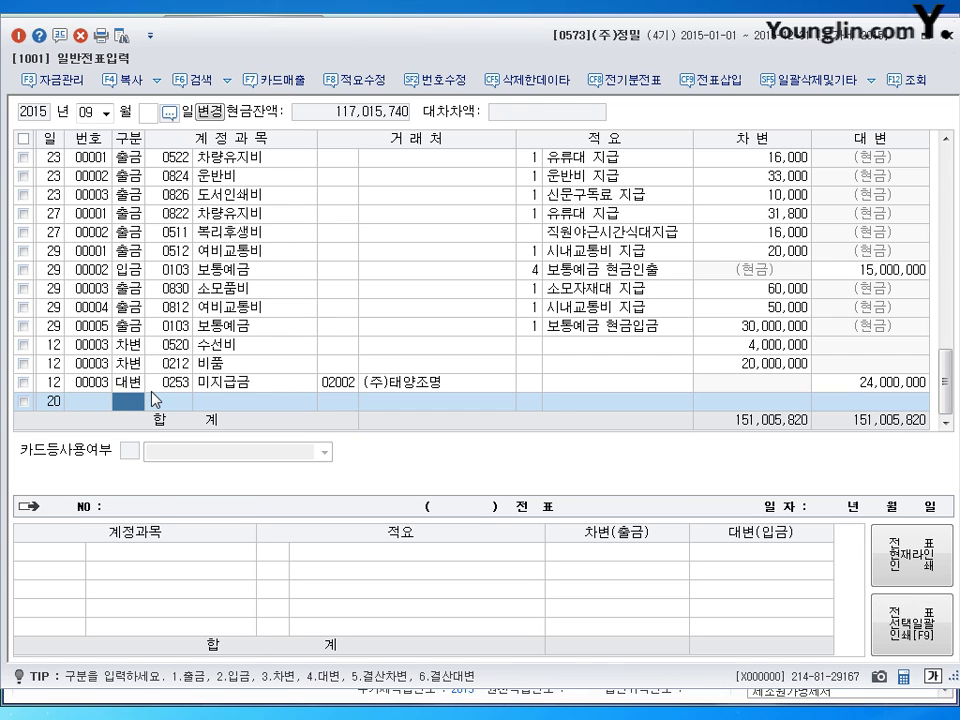
pyautogui.write('3')
pyautogui.press('Return')
pyautogui.write('101')
pyautogui.press('Return')
pyautogui.press('Return')
pyautogui.press('Return')
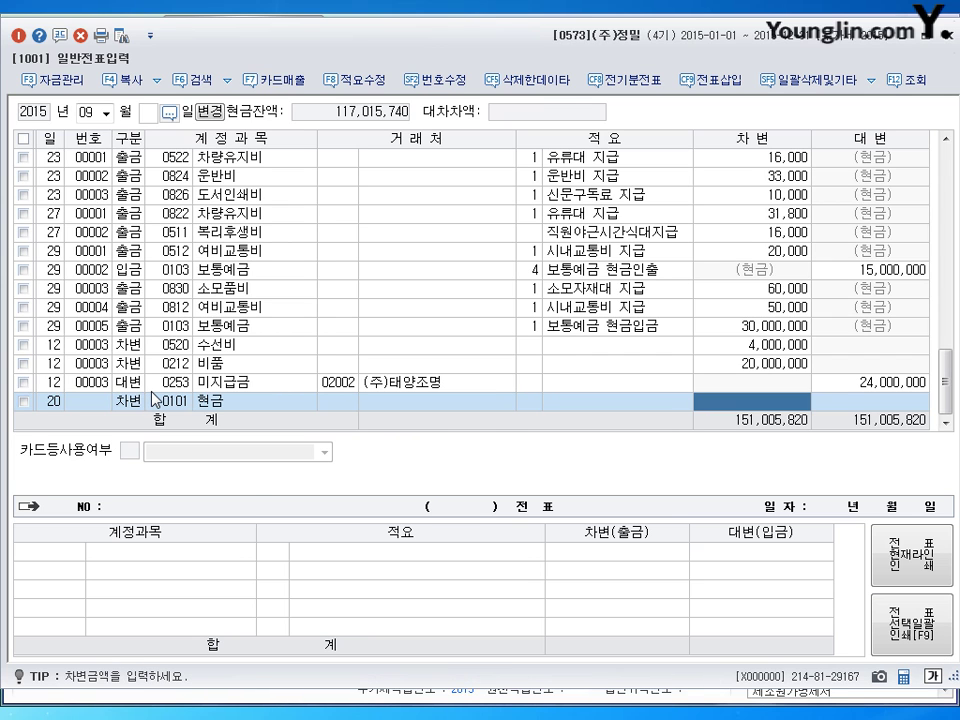
pyautogui.write('3000000')
pyautogui.press('Return')
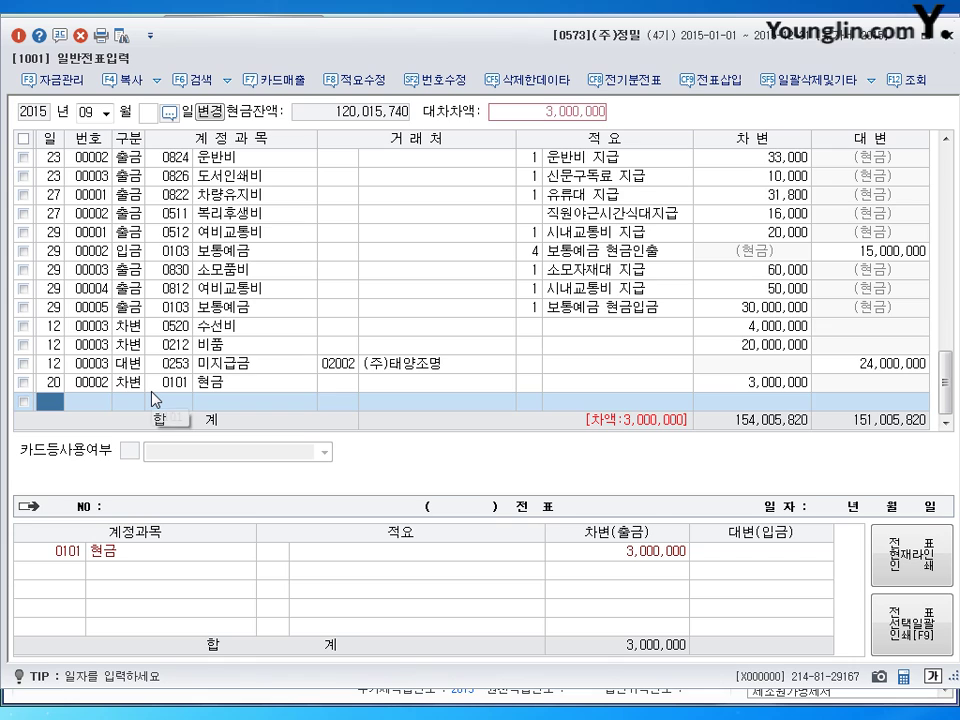
# Step: Add a debit (차변) line for 0120 미수금 of 27,000,000 to the September 20 voucher, with 00108 (주)부흥상사 as 거래처
pyautogui.press('Return')
pyautogui.write('3')
pyautogui.press('Return')
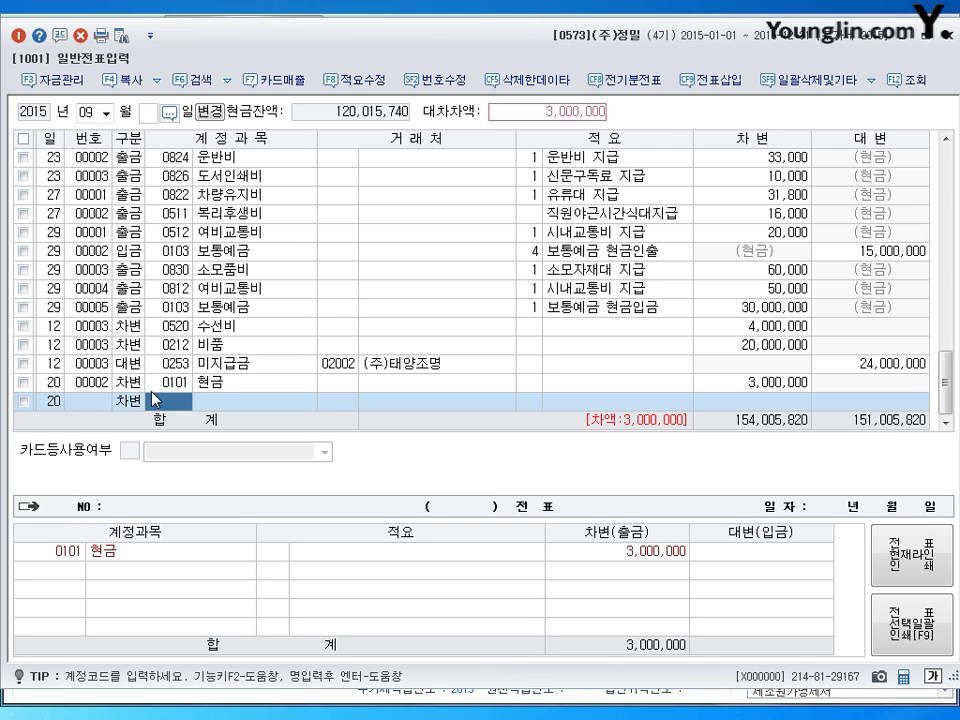
pyautogui.write('120')
pyautogui.press('Return')
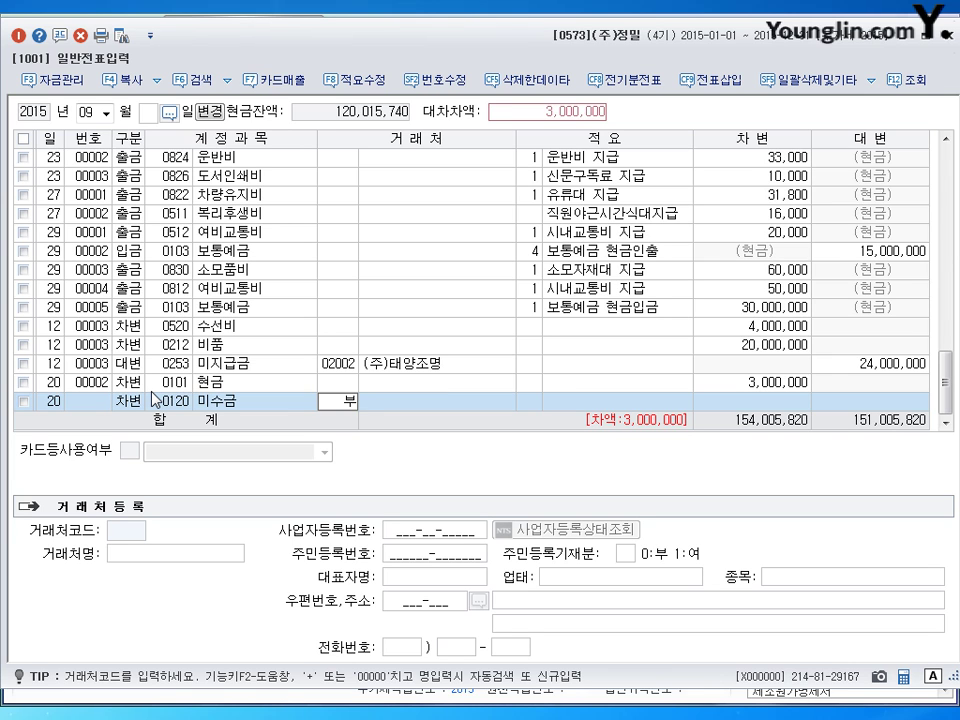
pyautogui.write('부흥')
pyautogui.press('Return')
pyautogui.press('Return')
pyautogui.press('Return')
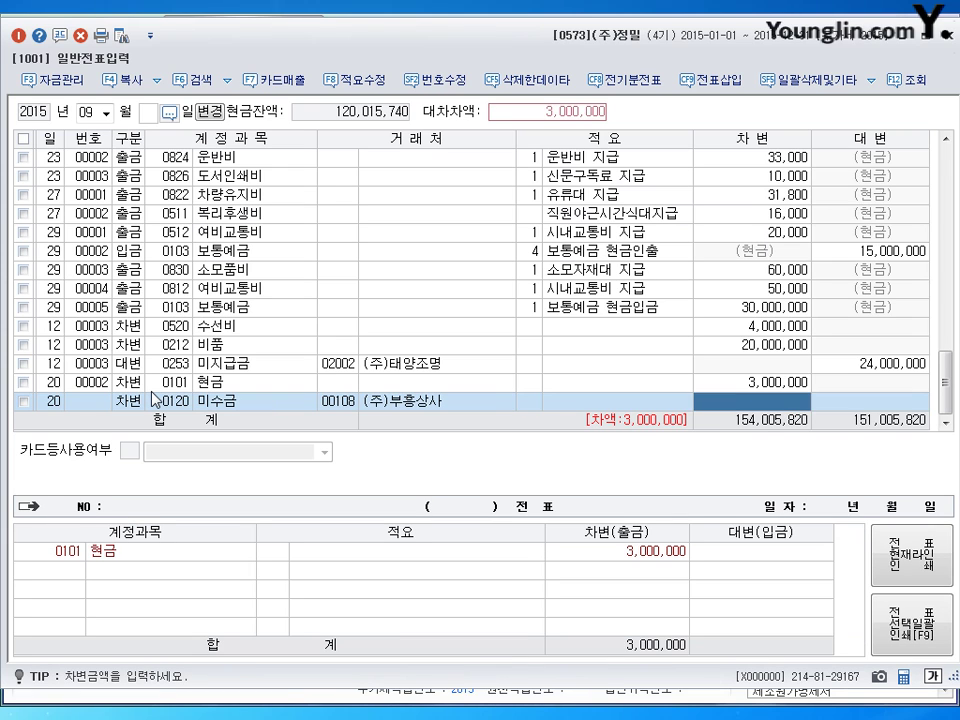
pyautogui.write('27000000')
pyautogui.press('Return')
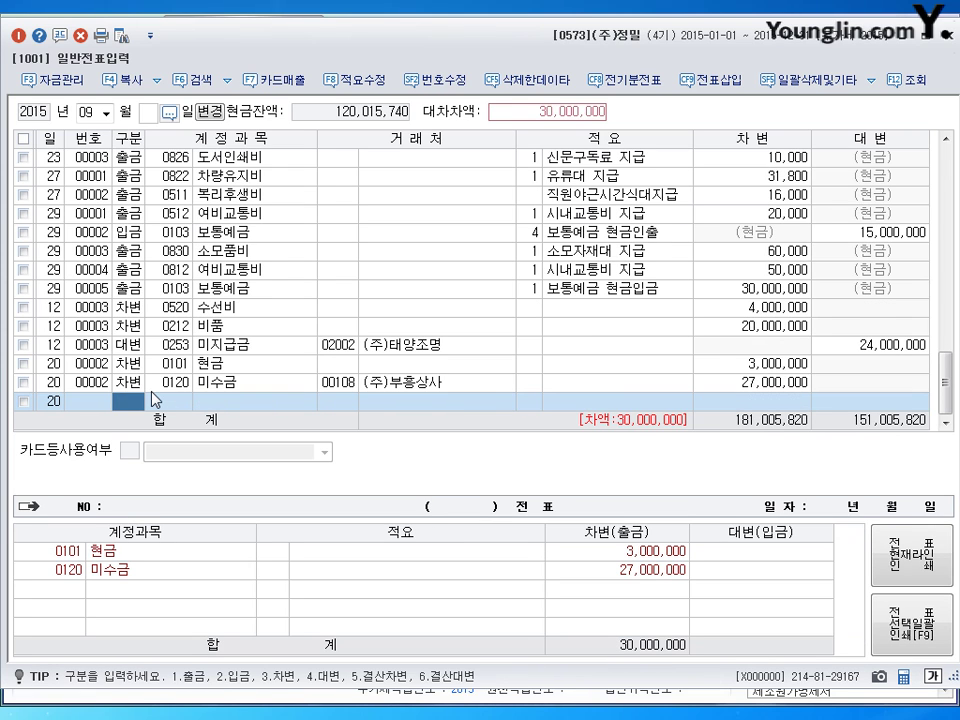
# Step: Complete the September 20 voucher with a credit (대변) line for 0294 임대보증금 of 30,000,000, with 00108 (주)부흥상사 as 거래처
pyautogui.write('4')
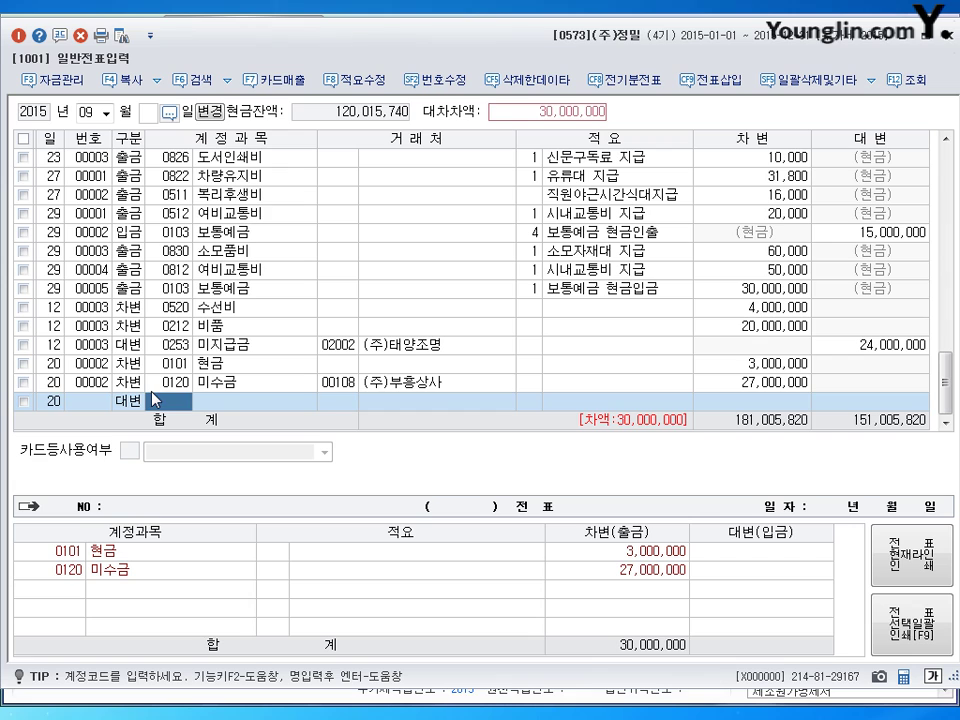
pyautogui.write('0294')
pyautogui.press('Return')
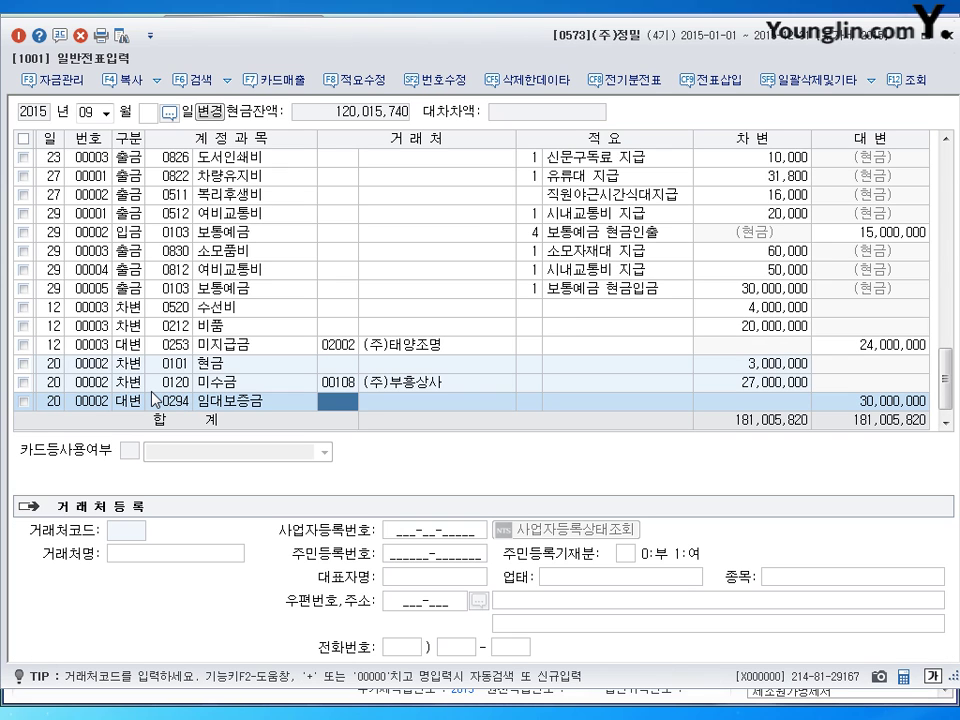
pyautogui.write('108')
pyautogui.press('Return')
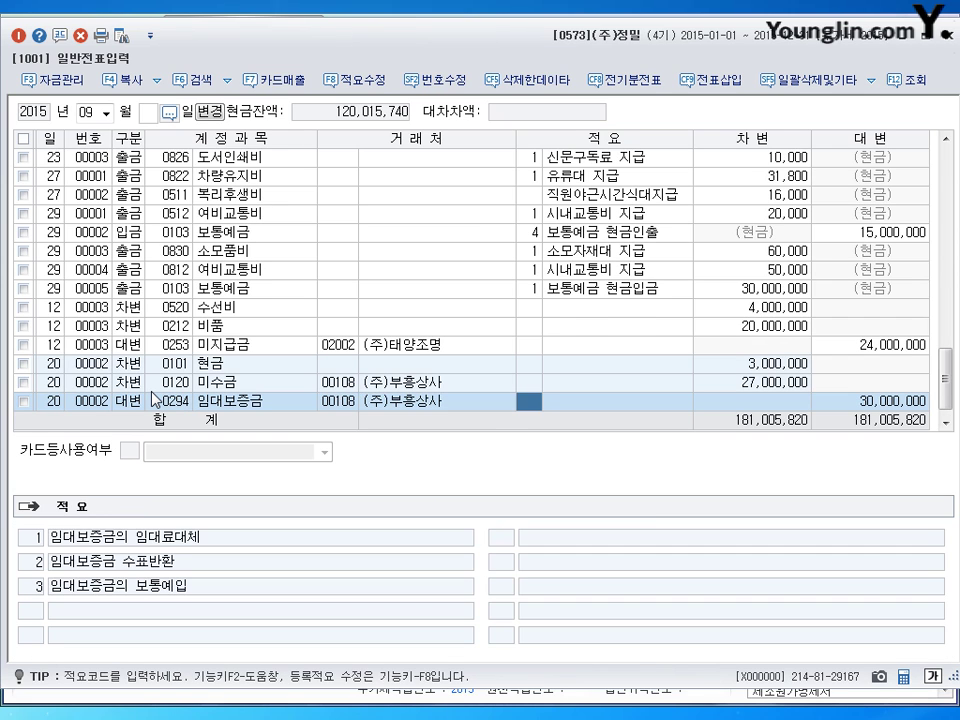
pyautogui.press('Return')
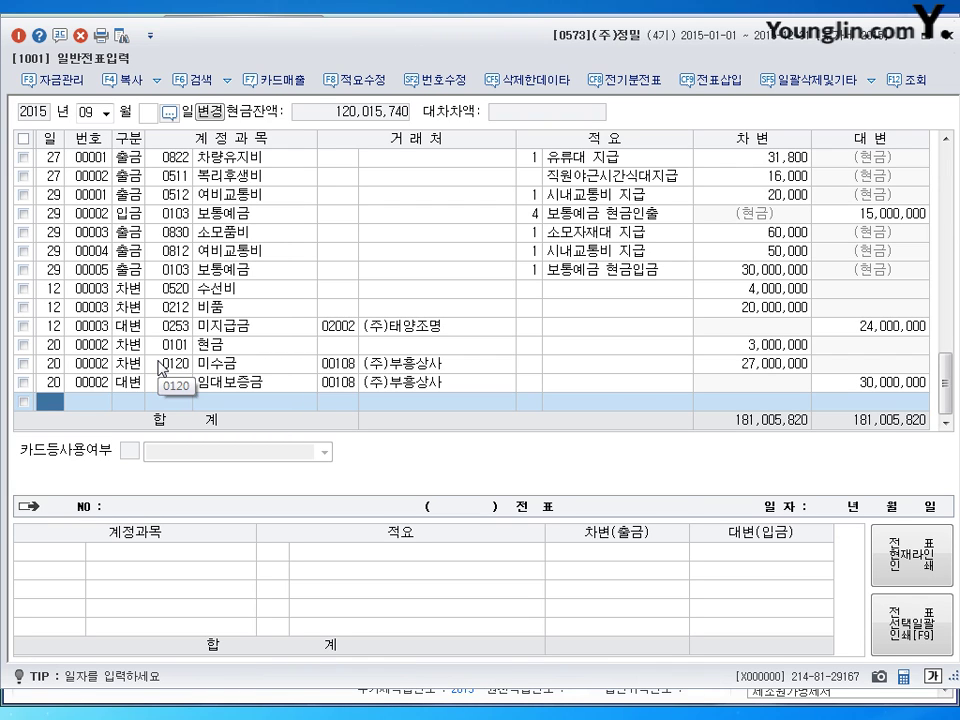
# Step: Check the 거래처 of the September 20 임대보증금 line, and close 일반전표입력
pyautogui.click(404, 380)
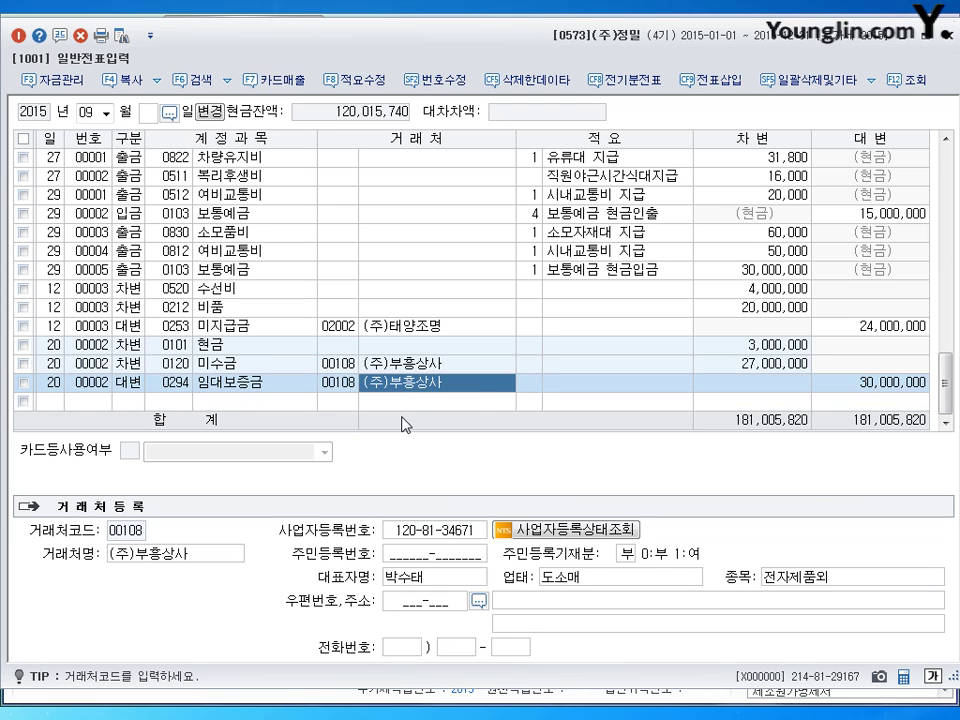
pyautogui.click(336, 380)
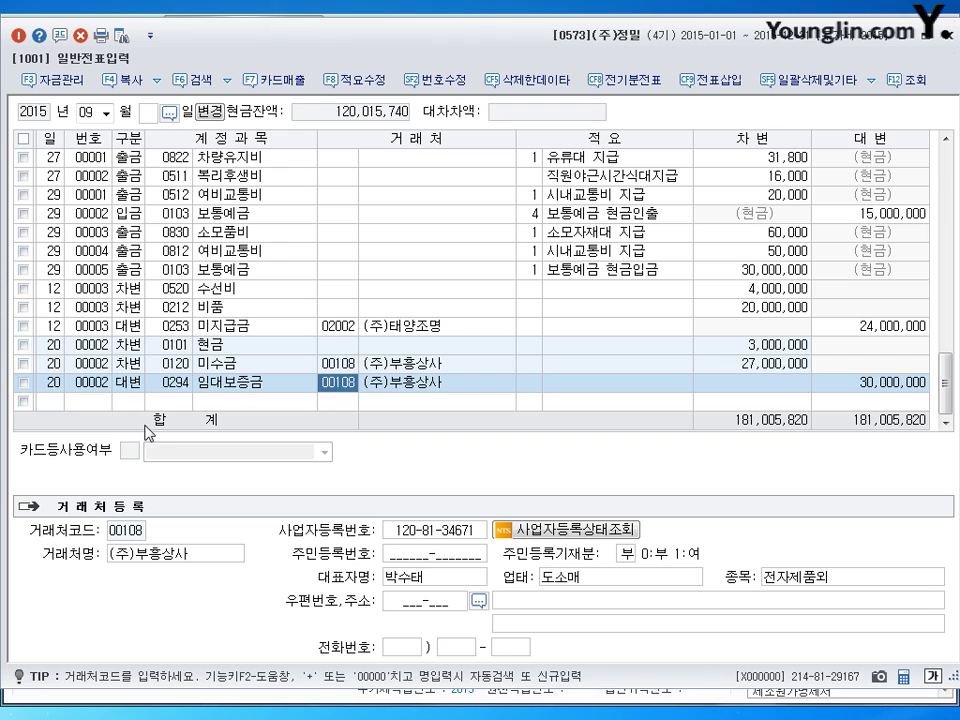
pyautogui.click(52, 403)
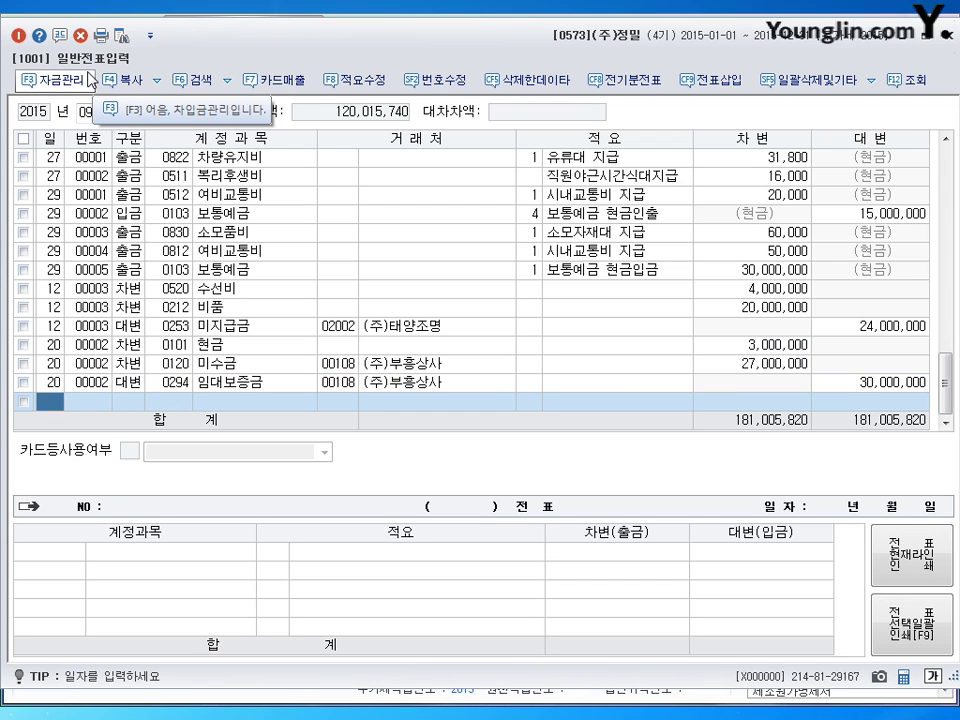
pyautogui.click(947, 33)
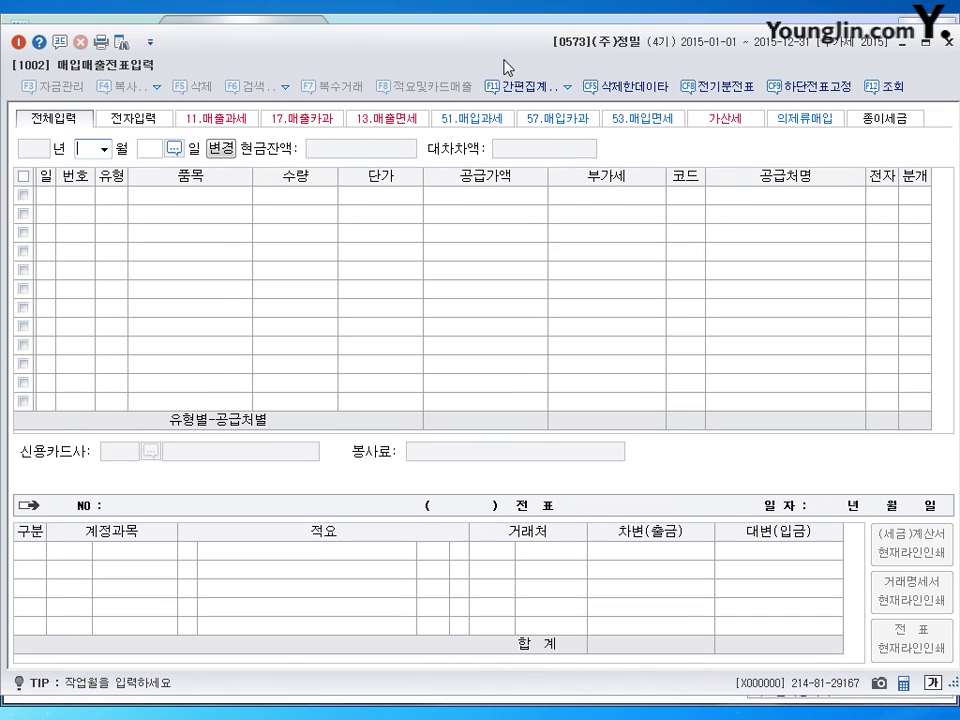
# Step: Bring up the October 2015 purchase/sales vouchers and start an entry for day 4 with VAT type 11.과세
pyautogui.write('10')
pyautogui.press('Return')
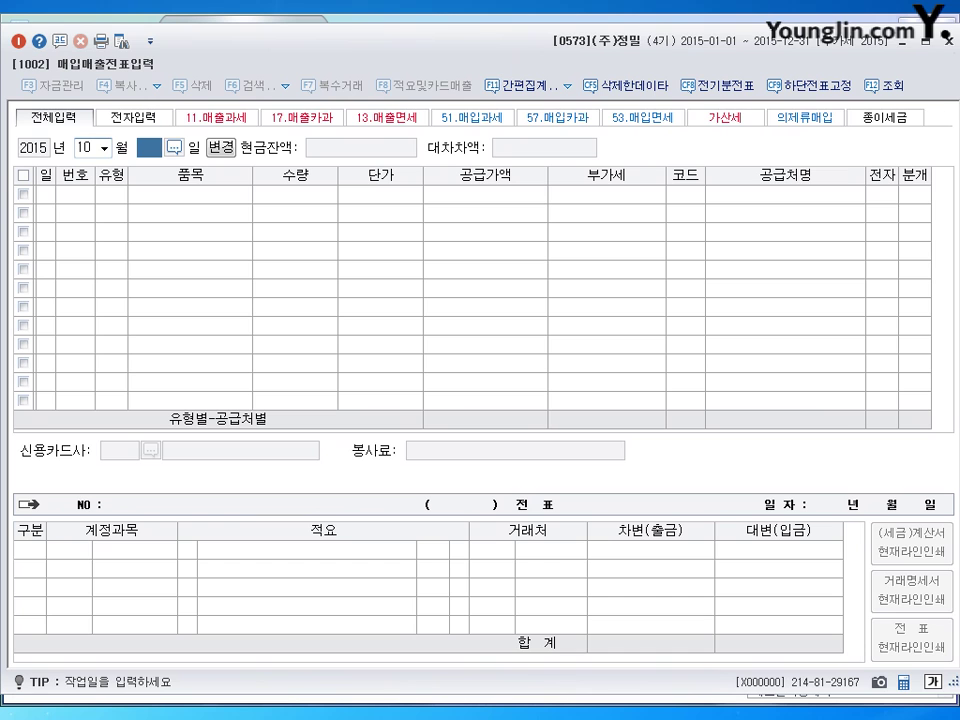
pyautogui.press('Return')
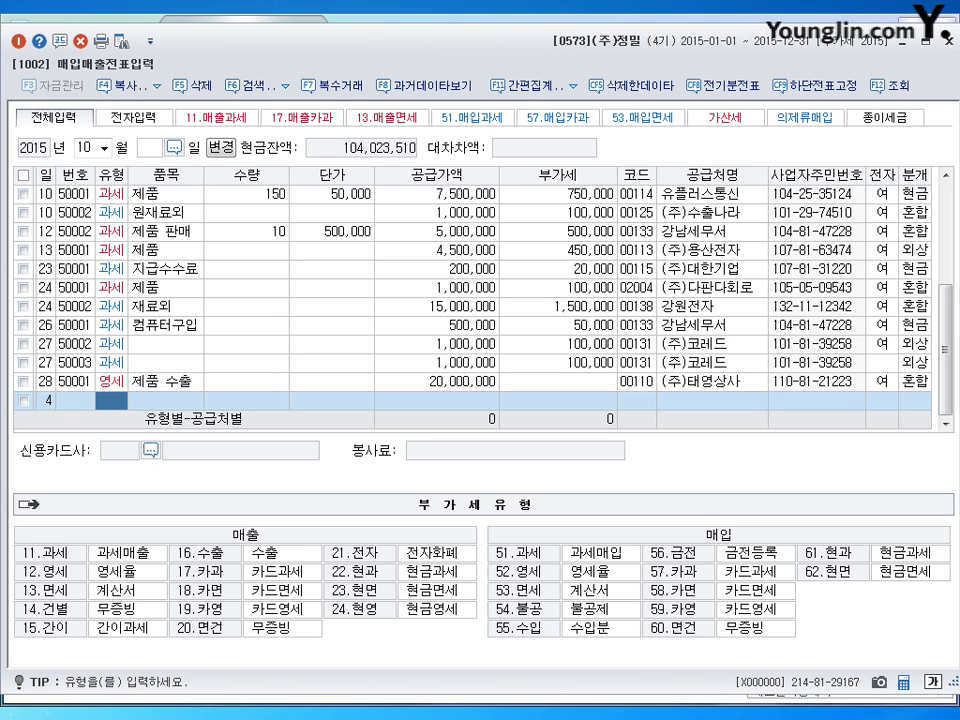
pyautogui.write('11')
pyautogui.press('Return')
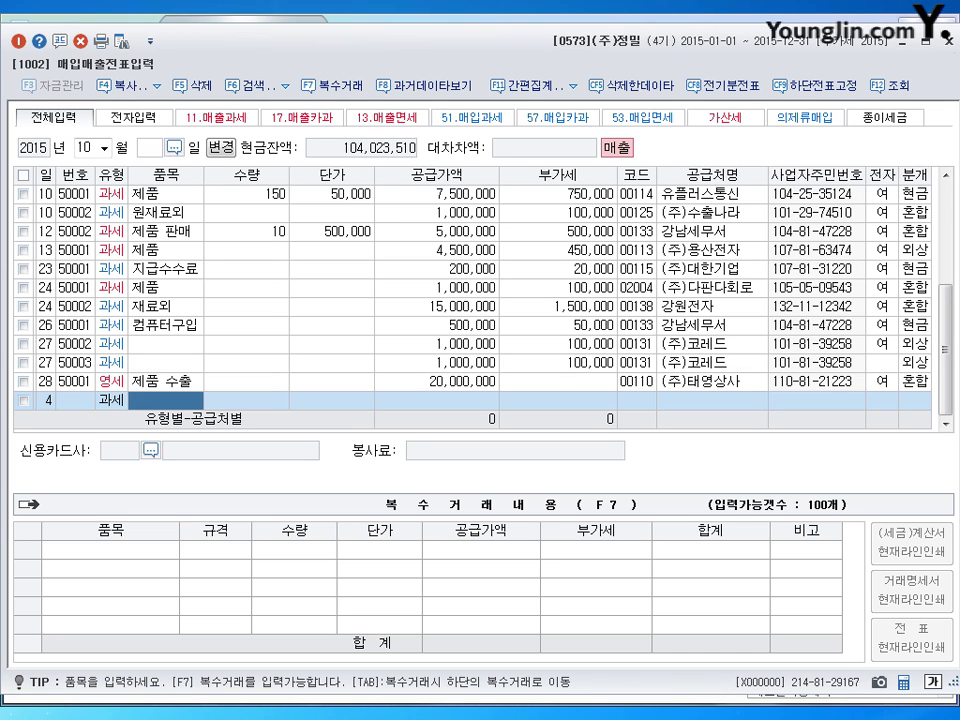
# Step: Enter 기계장치 as the October 4 entry's 품목, with a 공급가액 of 600,000 and 부가세 of 60,000
pyautogui.write('기계장치')
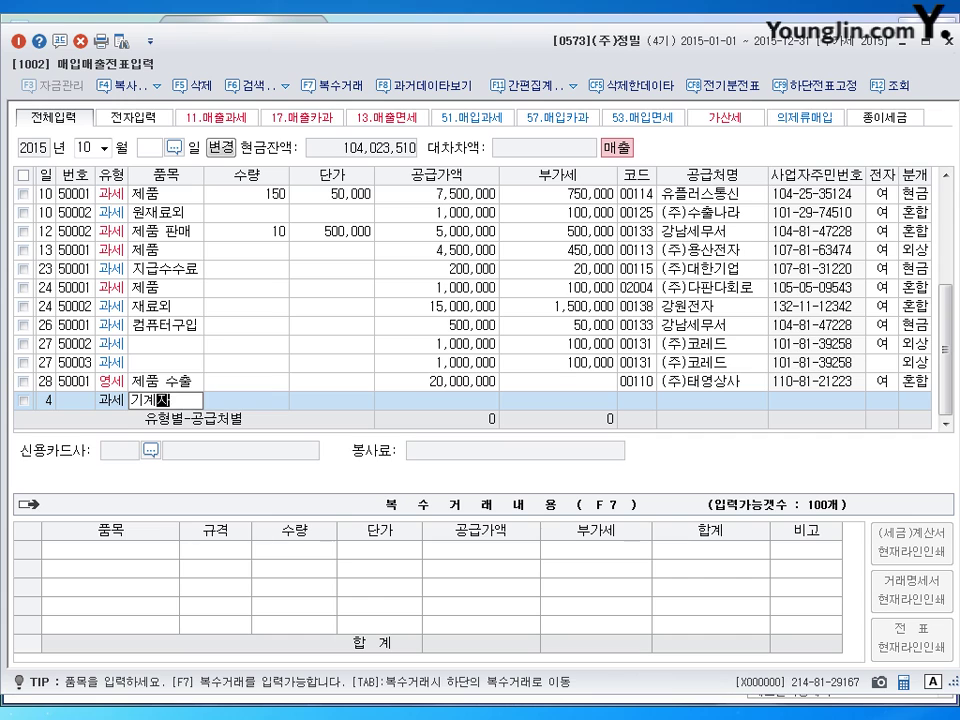
pyautogui.press('Return')
pyautogui.press('Return')
pyautogui.press('Return')
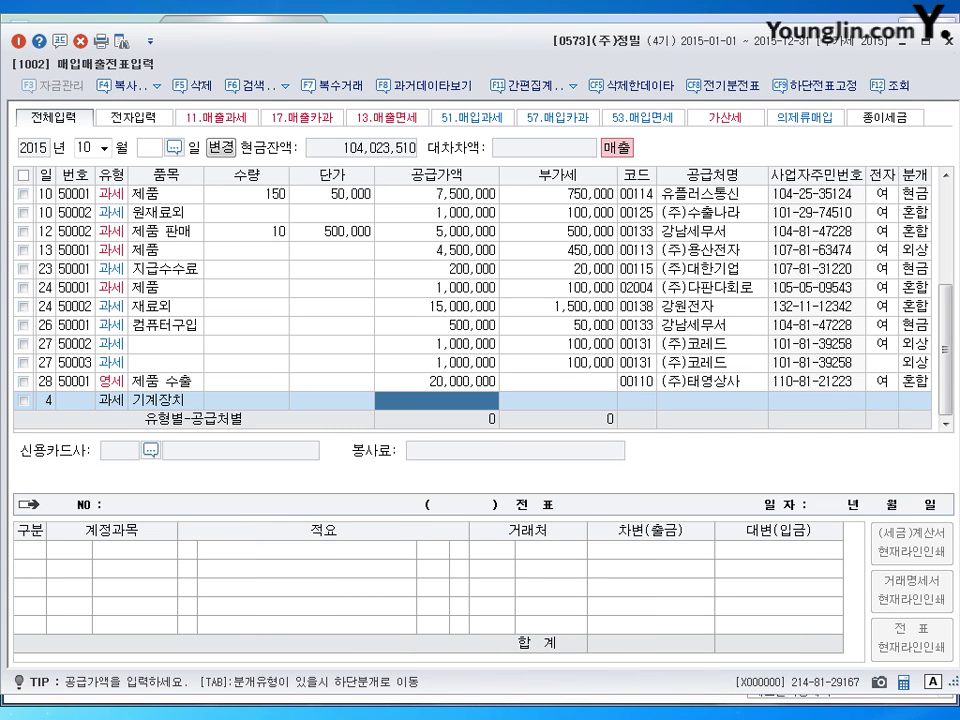
pyautogui.write('600')
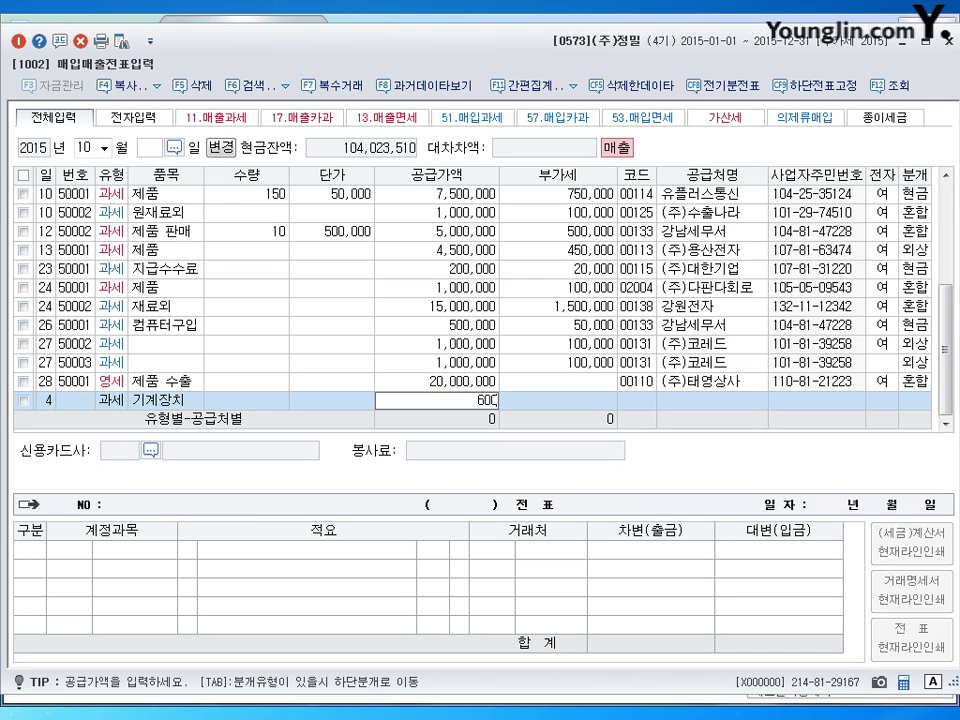
pyautogui.write(',000')
pyautogui.press('Return')
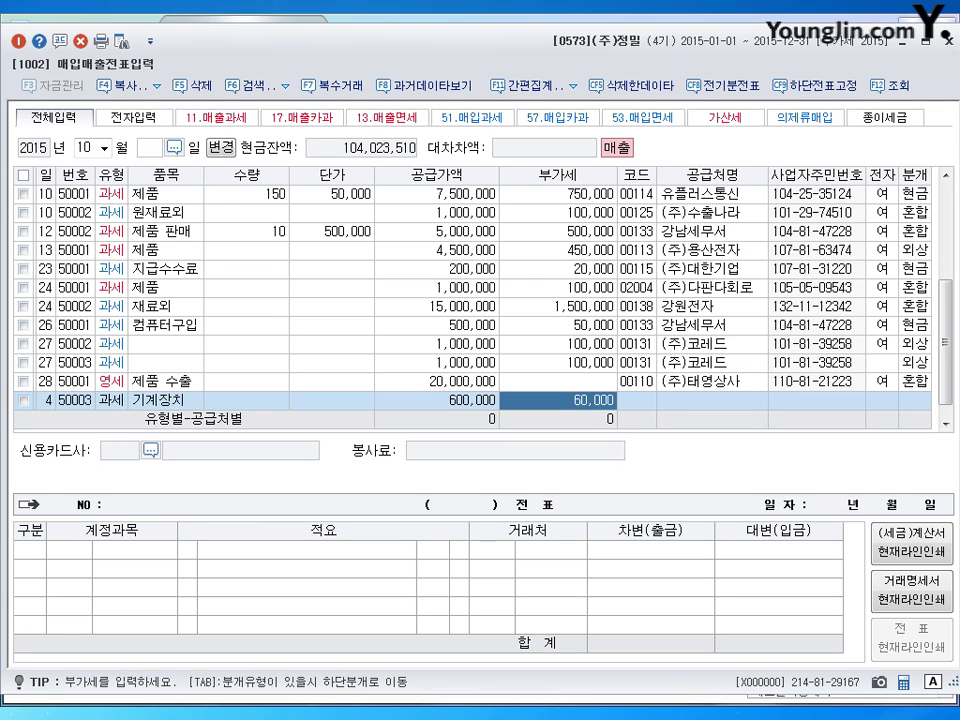
pyautogui.press('Return')
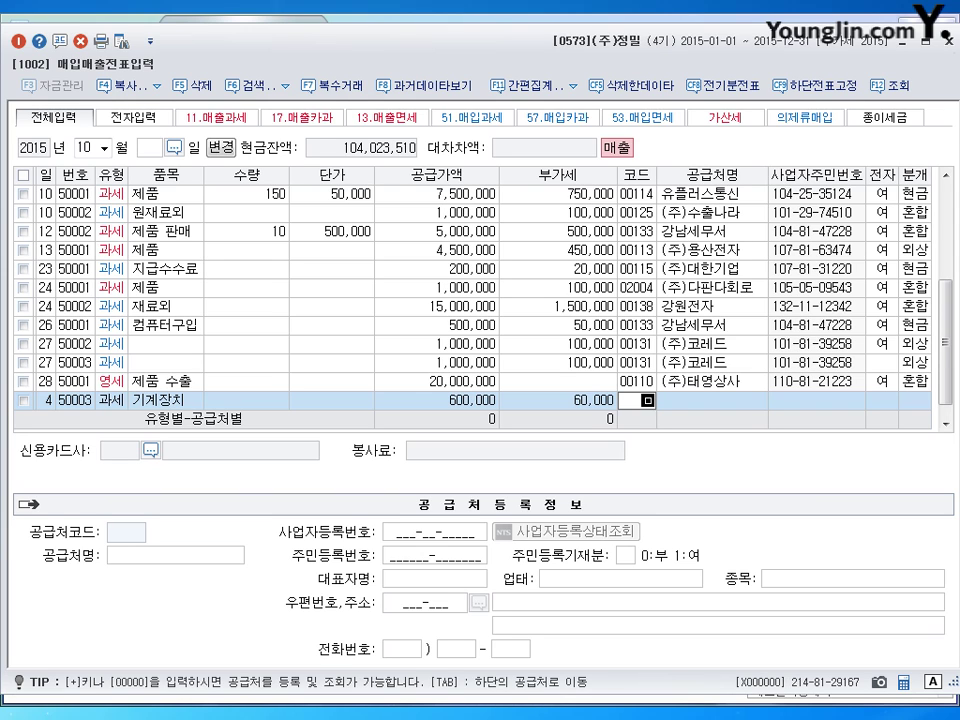
# Step: Assign 00129 만물상사 as the October 4 entry's 공급처, with 전자 set to 여 and 분개 to 혼합
pyautogui.write('만물')
pyautogui.press('Return')
pyautogui.press('Return')
pyautogui.press('Return')
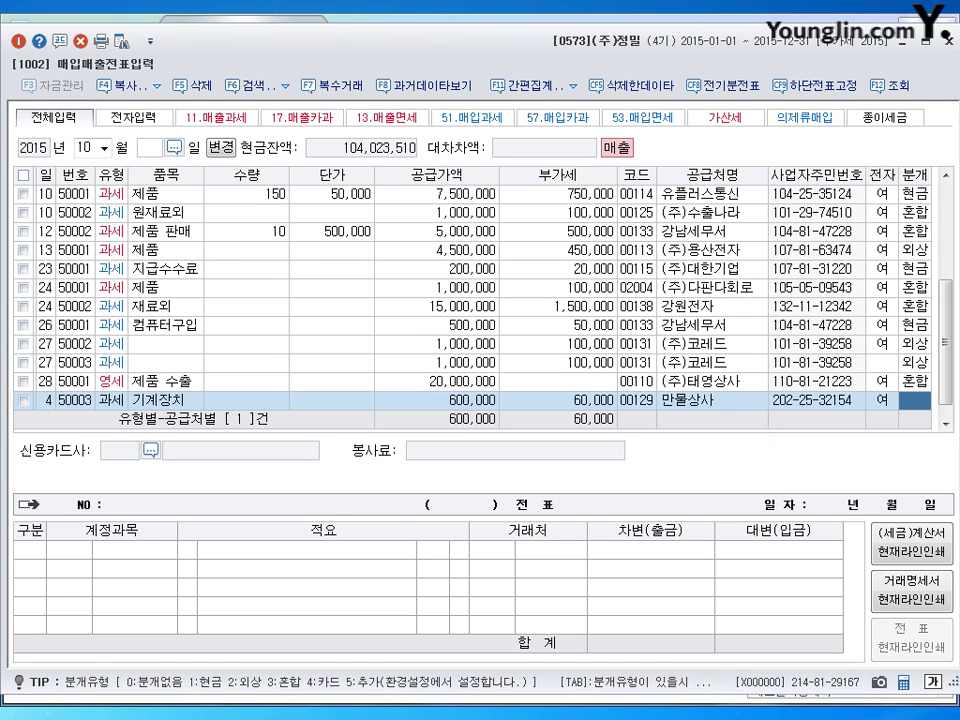
pyautogui.write('3')
pyautogui.press('Return')
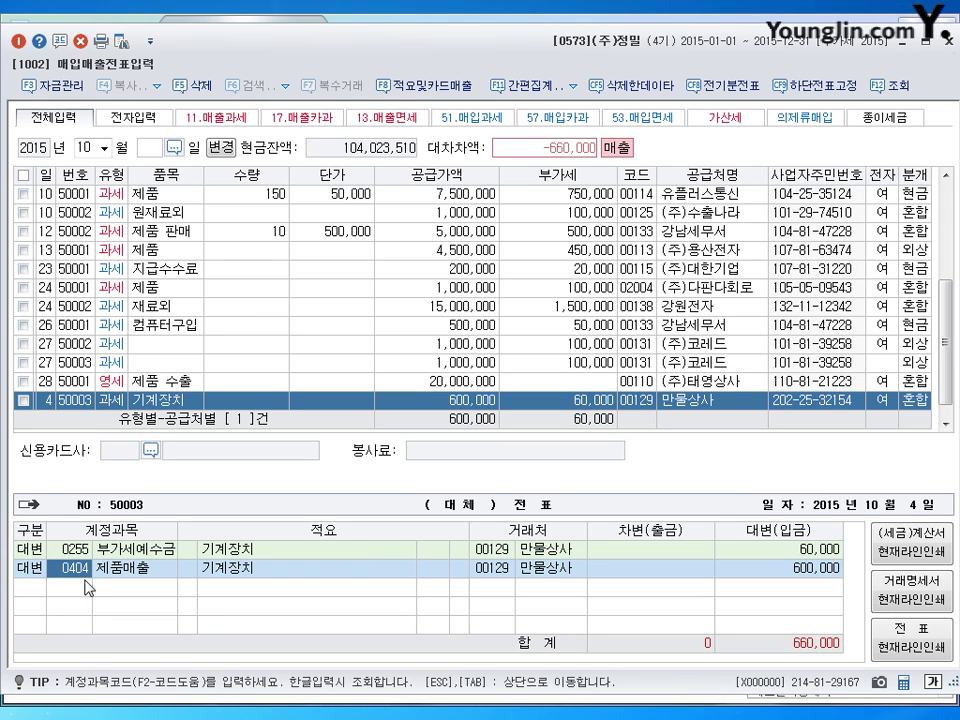
# Step: Replace the 제품매출 credit (대변) line of the October 4 voucher with 0206 기계장치 for 2,000,000
pyautogui.write('0206')
pyautogui.press('Return')
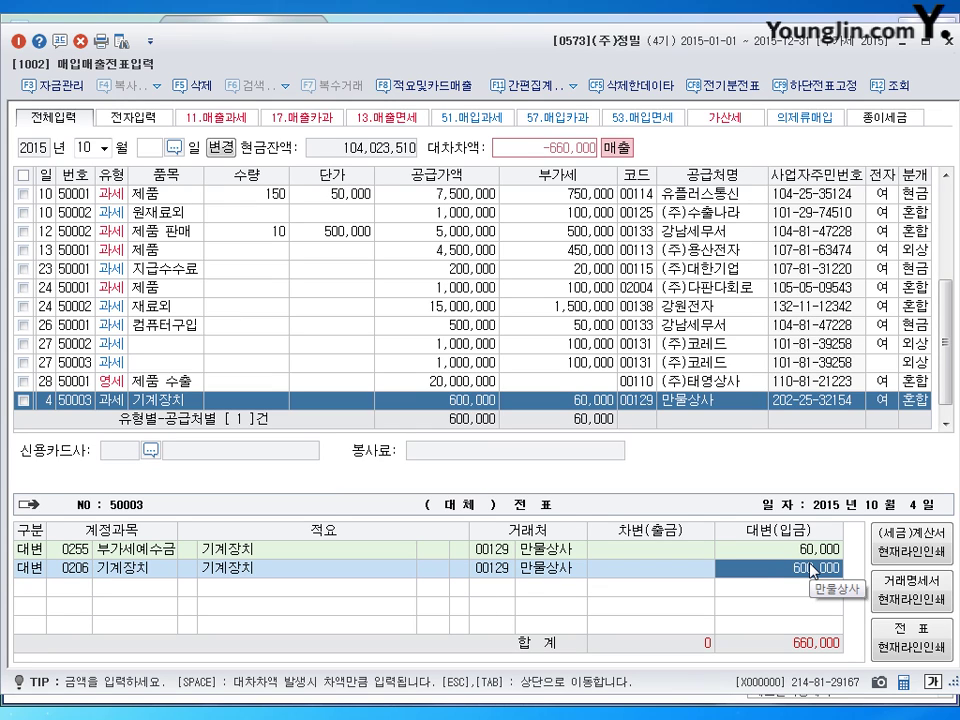
pyautogui.write('2000000')
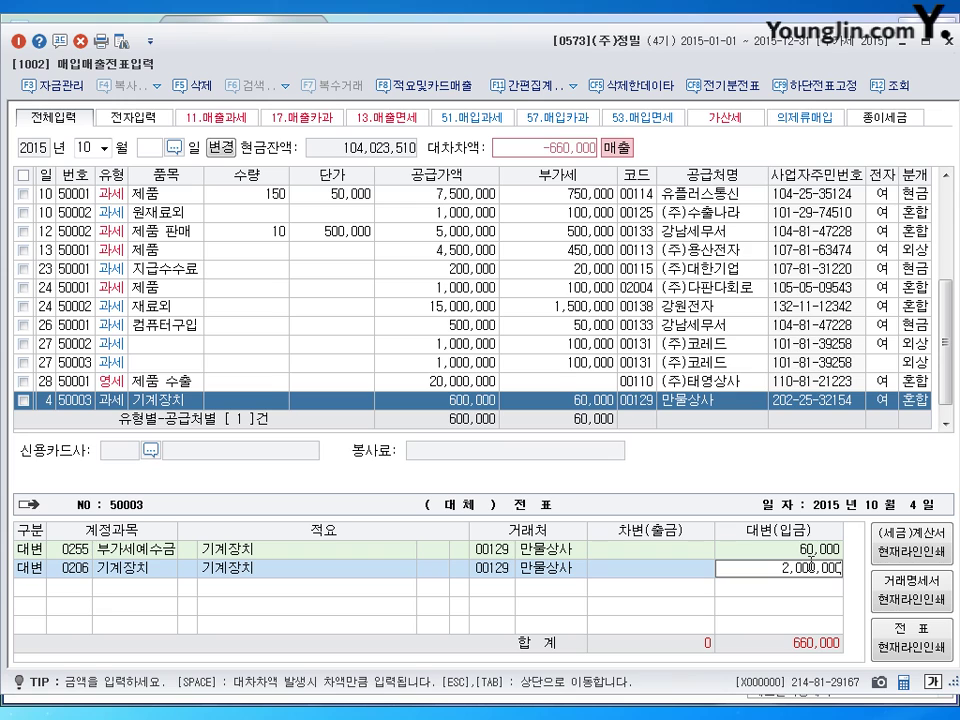
pyautogui.press('Return')
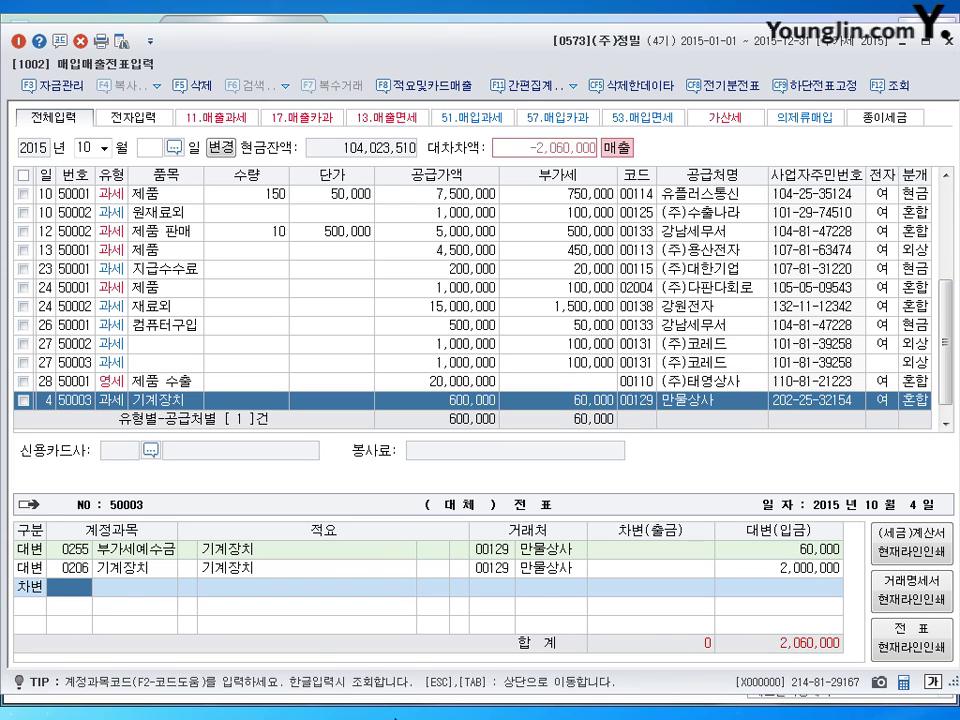
# Step: Add a debit (차변) line for 0207 감가상각누계액 of 1,200,000 to the October 4 voucher
pyautogui.write('0207')
pyautogui.press('Return')
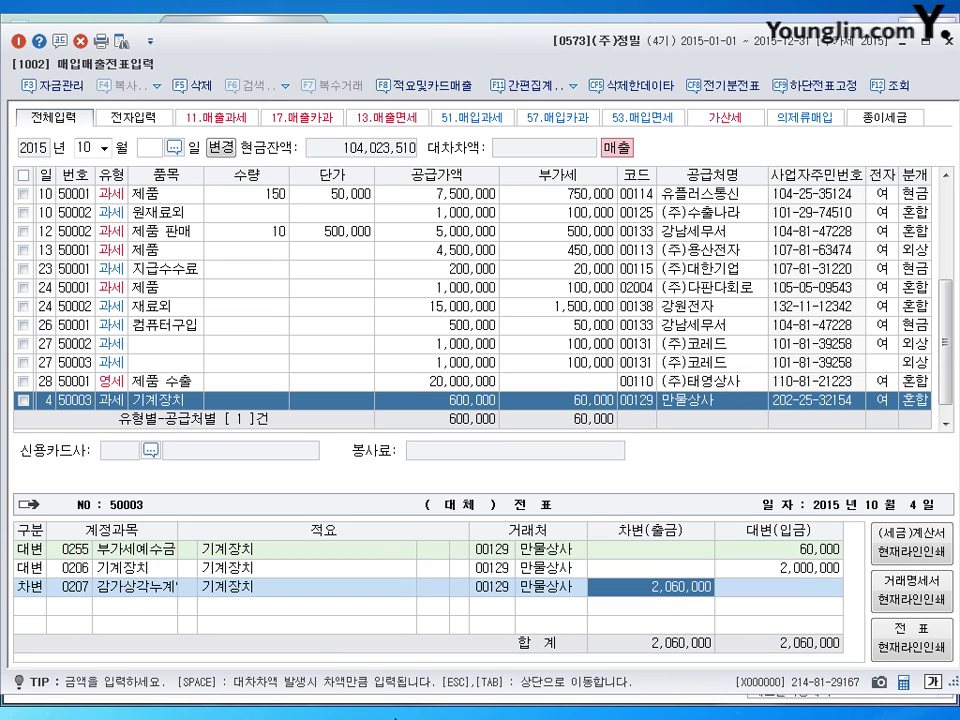
pyautogui.write('1200000')
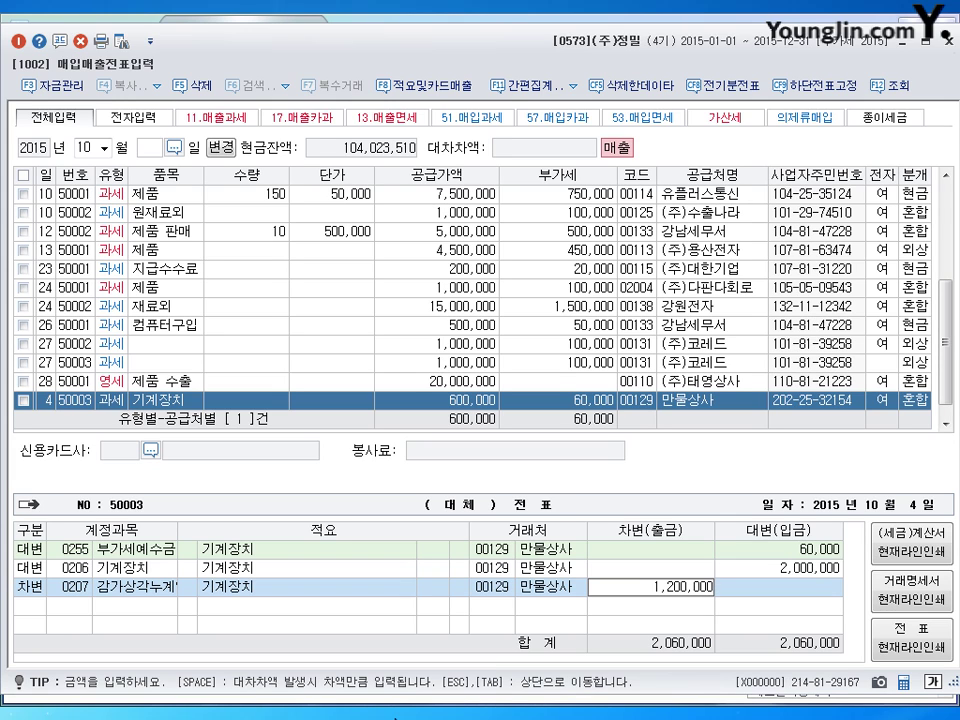
pyautogui.press('Return')
# Step: Add a debit (차변) line for 0120 미수금 of 660,000 to the October 4 voucher
pyautogui.write('3')
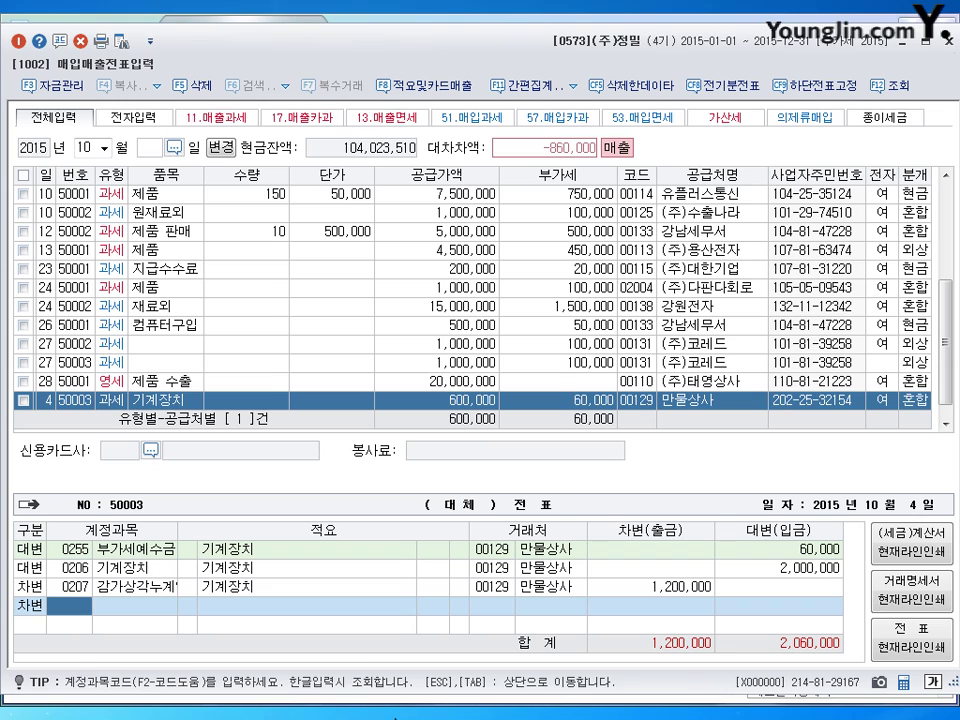
pyautogui.write('120')
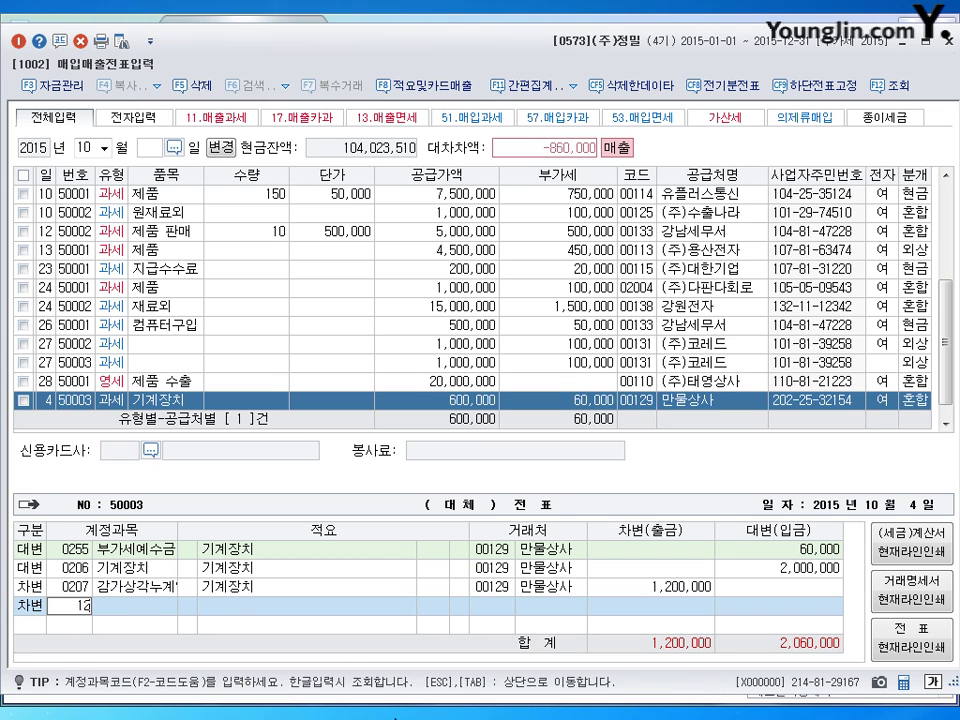
pyautogui.press('Return')
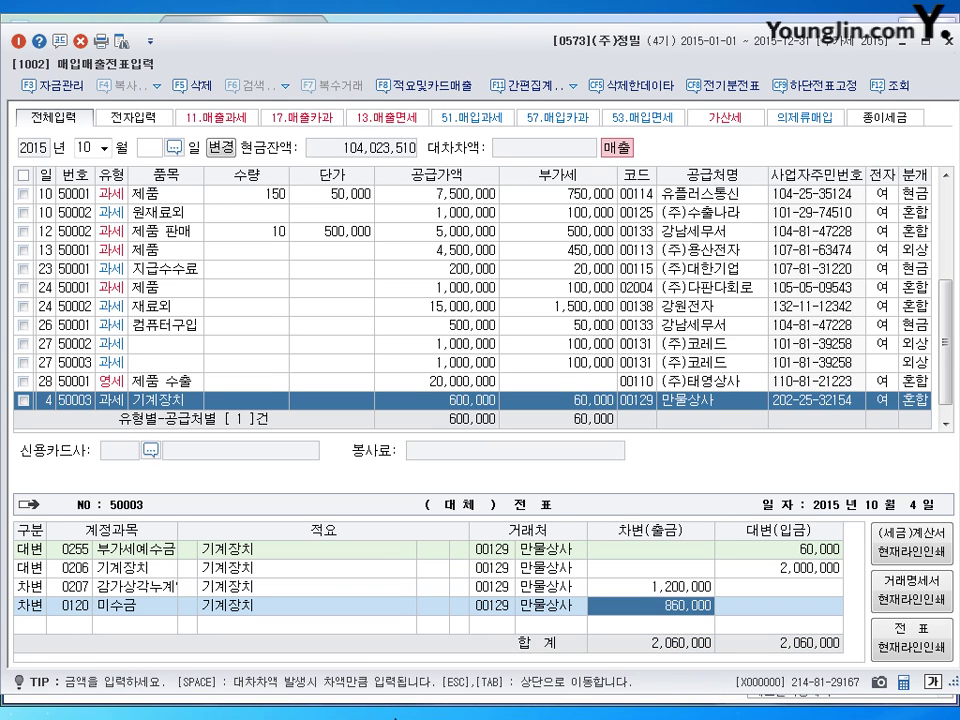
pyautogui.write('660000')
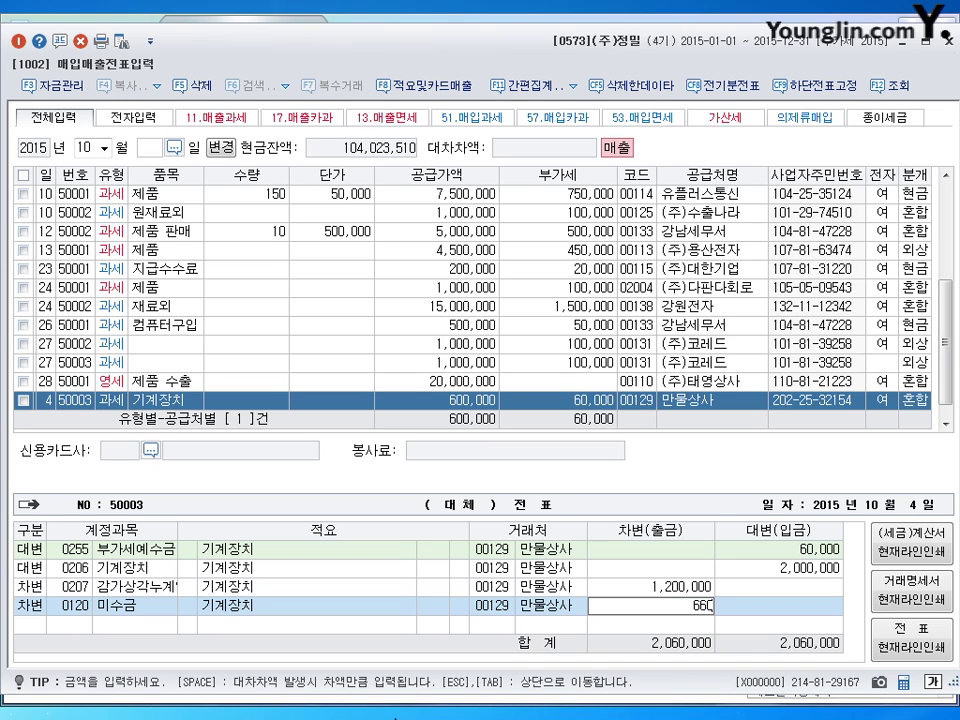
pyautogui.press('Return')
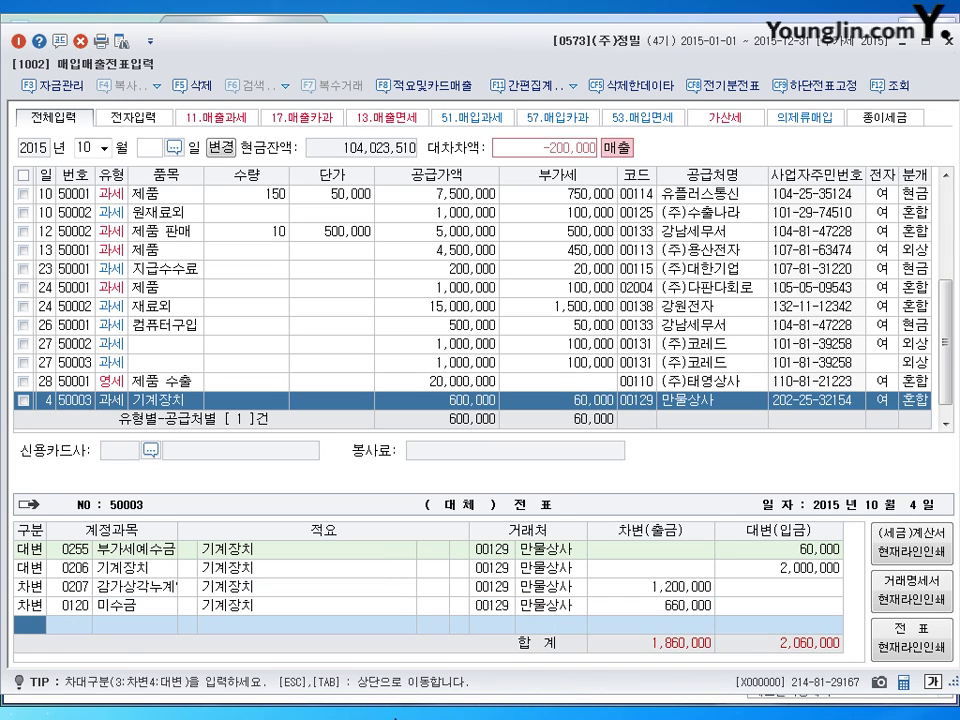
# Step: Complete the October 4 voucher with a debit (차변) line of 200,000 for the tangible asset disposal account 0970
pyautogui.write('3')
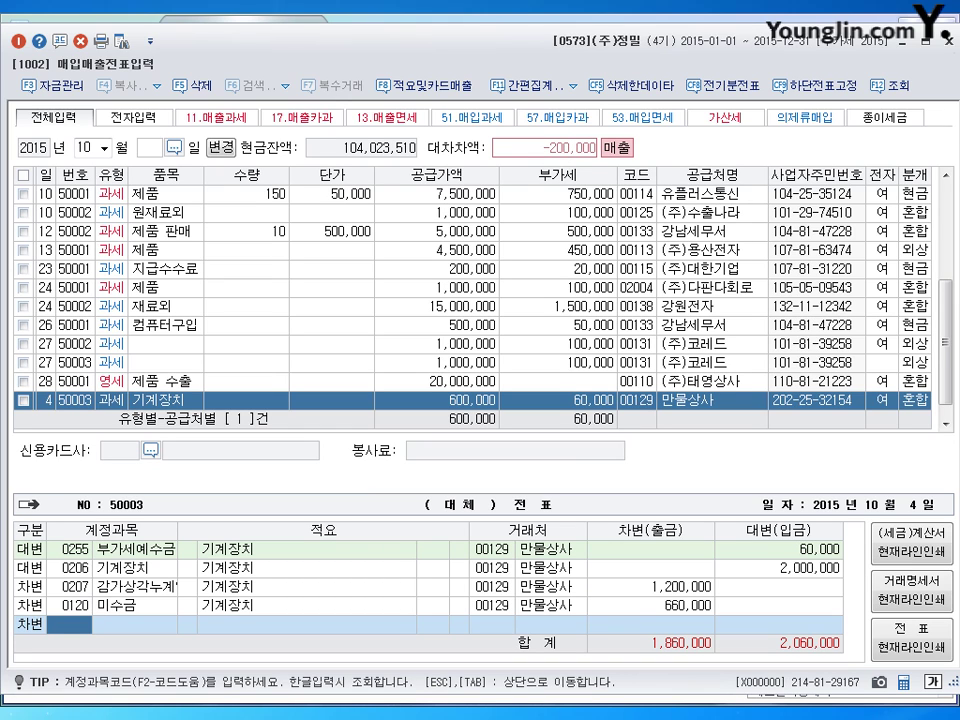
pyautogui.write('970')
pyautogui.press('Return')
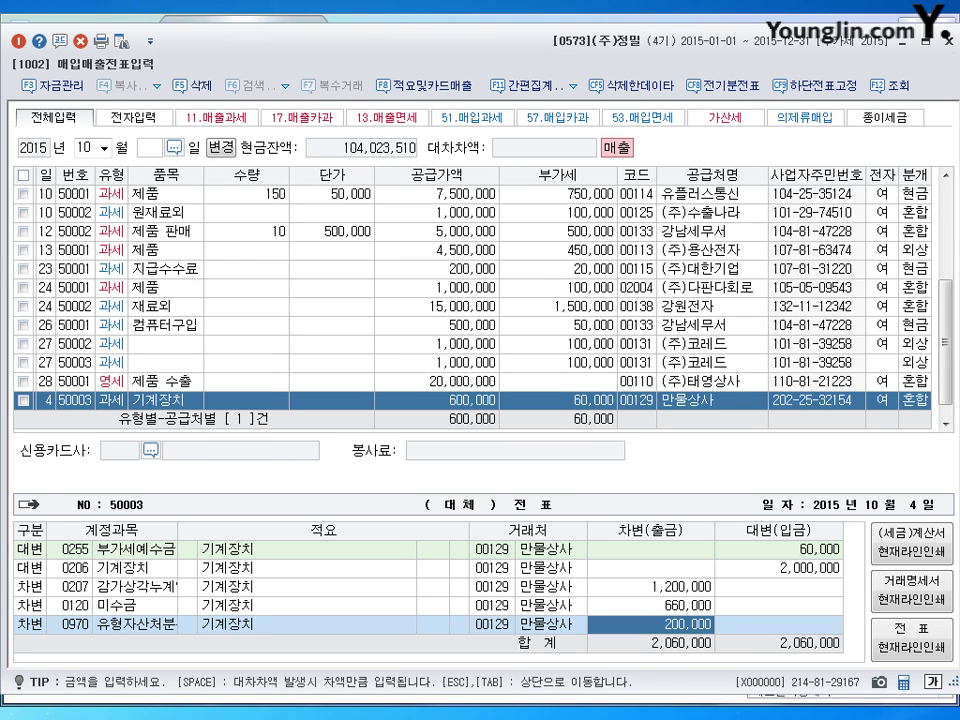
pyautogui.press('Return')
# Step: Start an October 15 entry with VAT type 12.영세 and 제품 as the 품목
pyautogui.write('15')
pyautogui.press('Return')
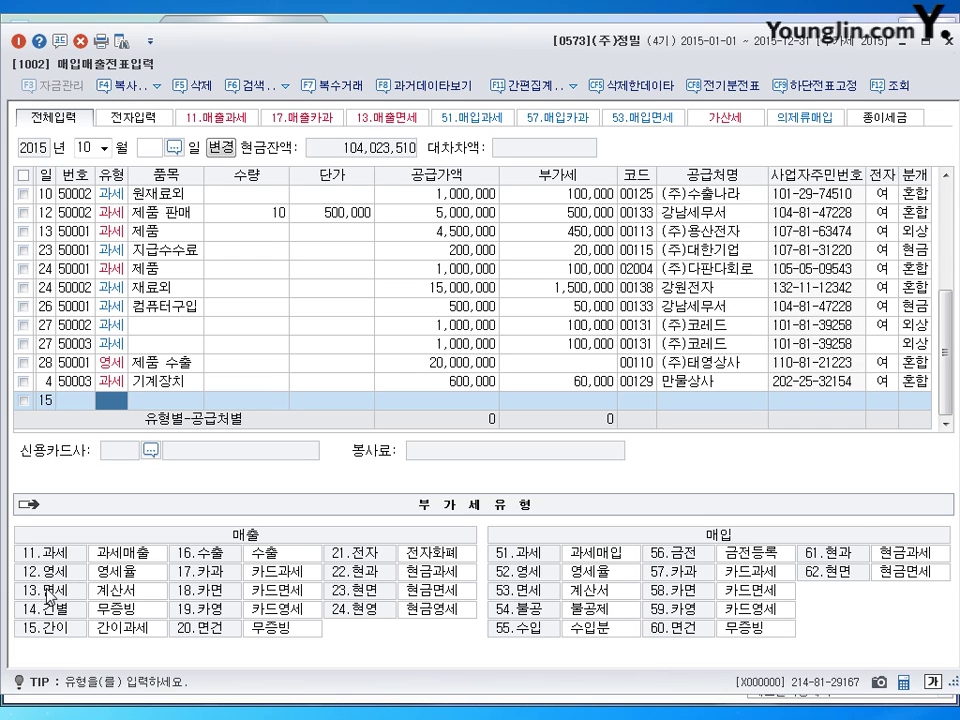
pyautogui.write('12')
pyautogui.press('Return')
pyautogui.write('제품')
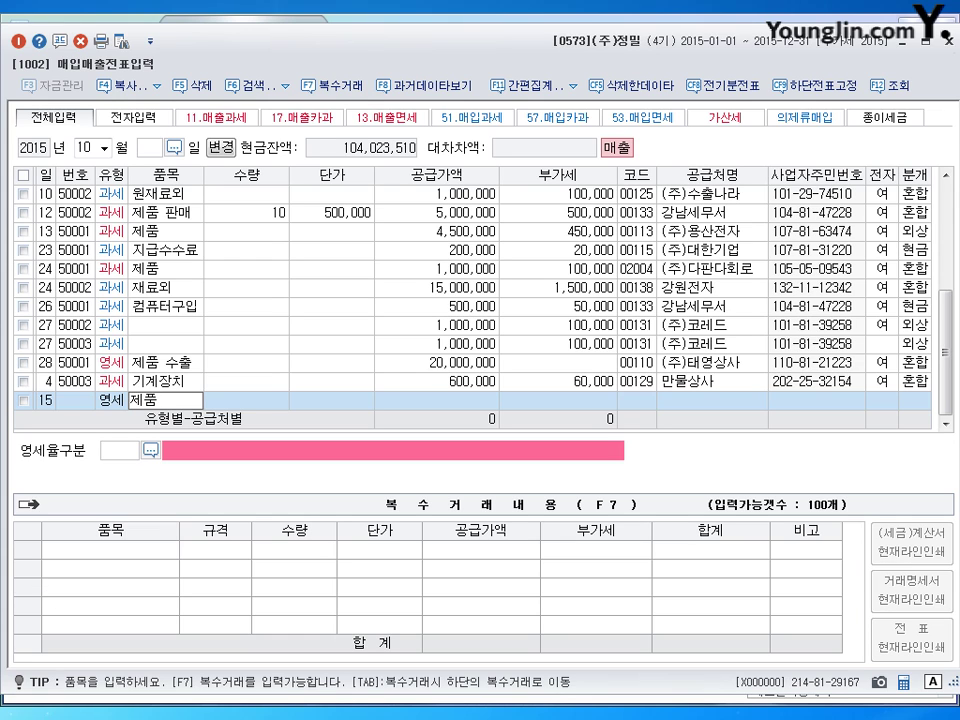
pyautogui.press('Return')
pyautogui.press('Return')
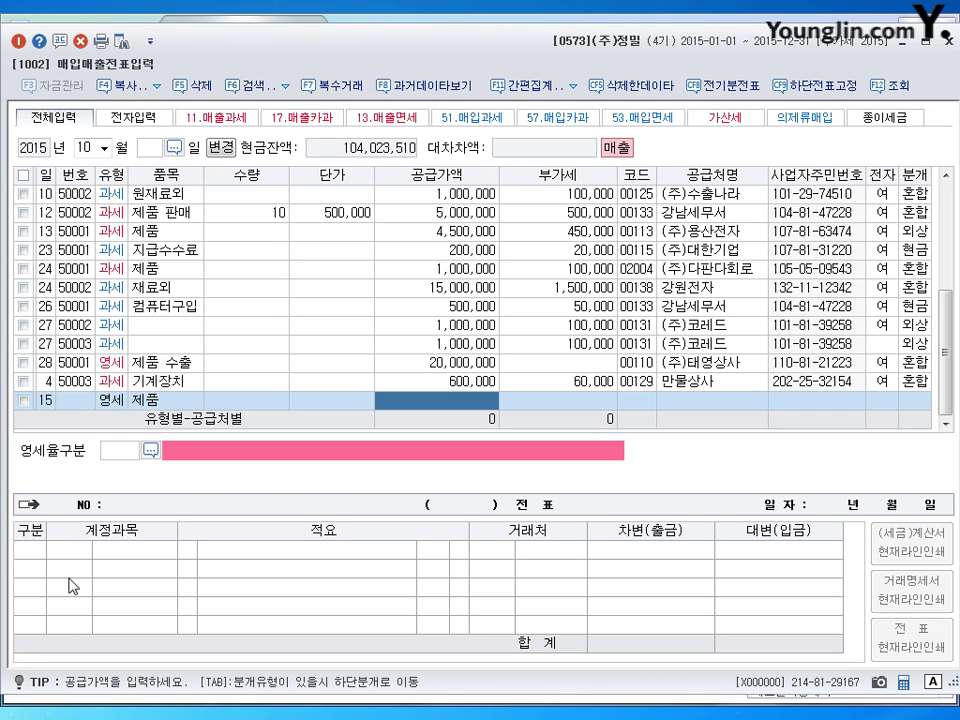
# Step: Set the October 15 entry's 공급가액 to 4,200,000 and its 공급처 to 00110 (주)태영상사
pyautogui.write('4200000')
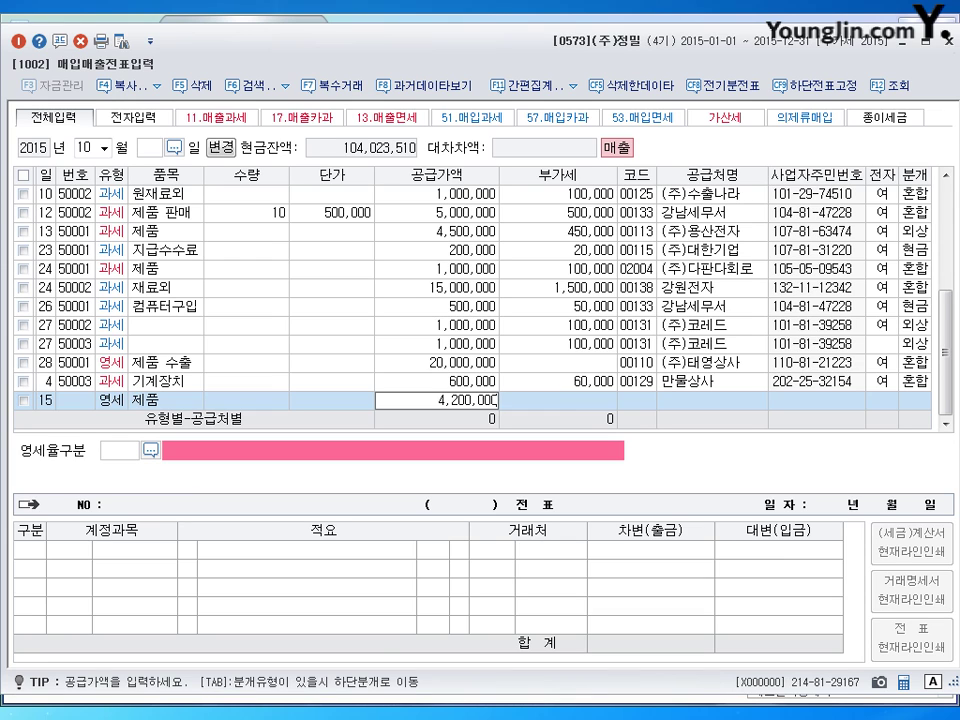
pyautogui.press('Return')
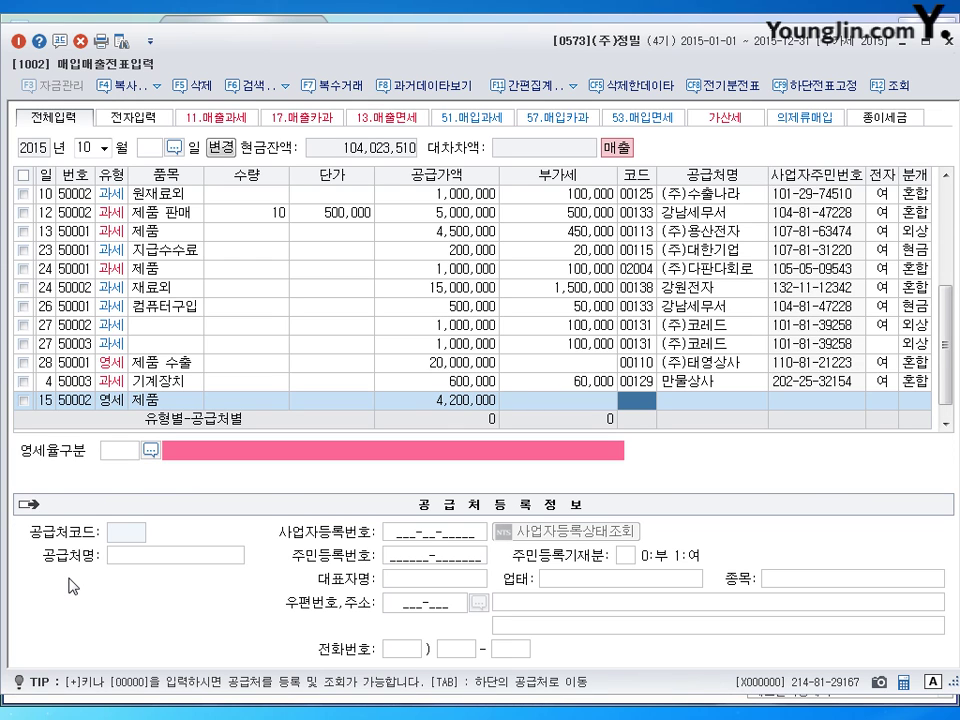
pyautogui.write('태여ㅇ')
pyautogui.press('Return')
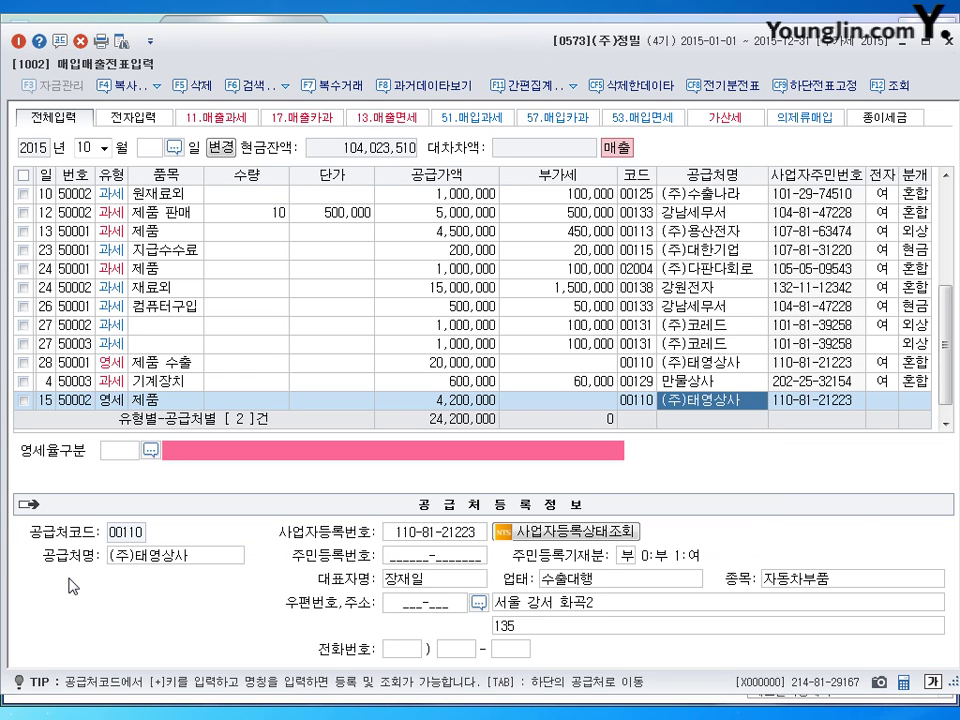
pyautogui.press('Return')
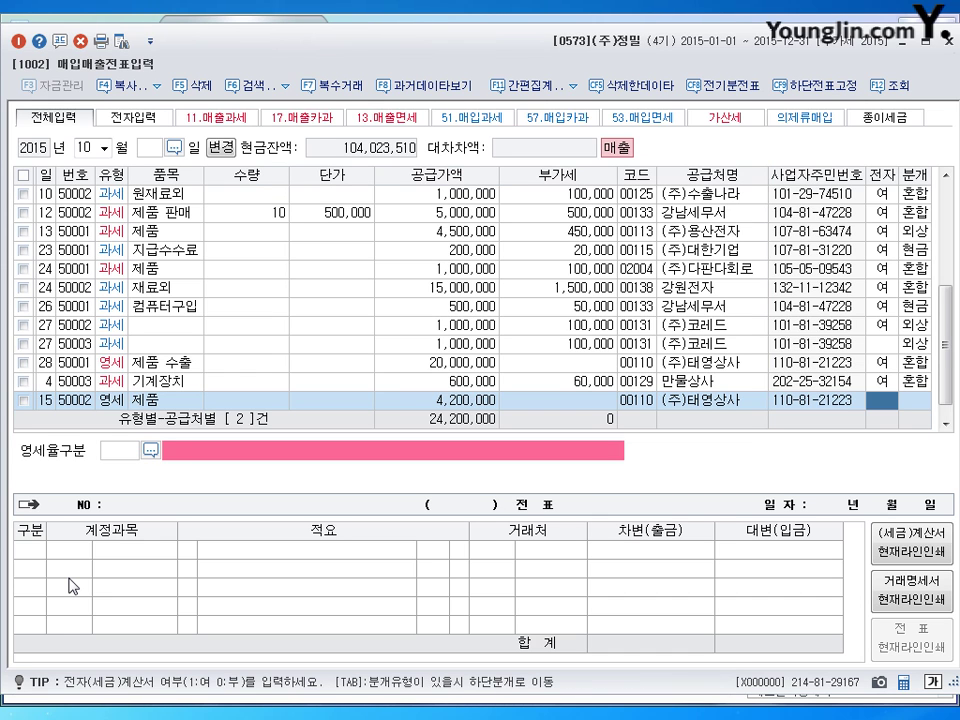
# Step: Set the October 15 entry's 전자 to 여, 영세율구분 to 3 (내국신용장 · 구매확인서에 의하여 공급하는 재화), and 분개 to 혼합
pyautogui.write('1')
pyautogui.press('Return')
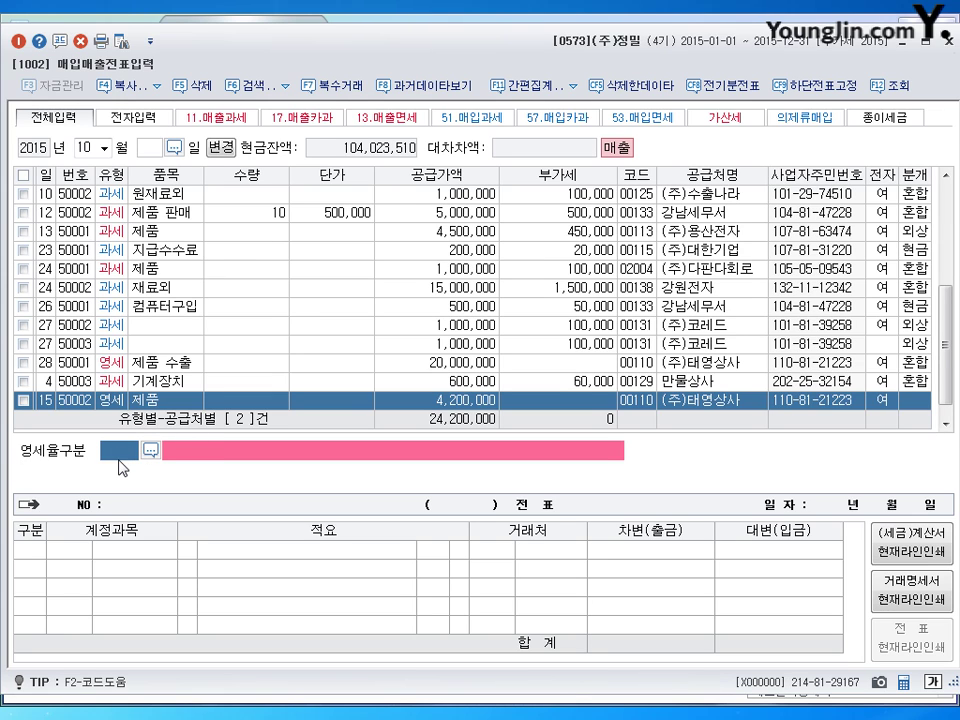
pyautogui.write('3')
pyautogui.press('Return')
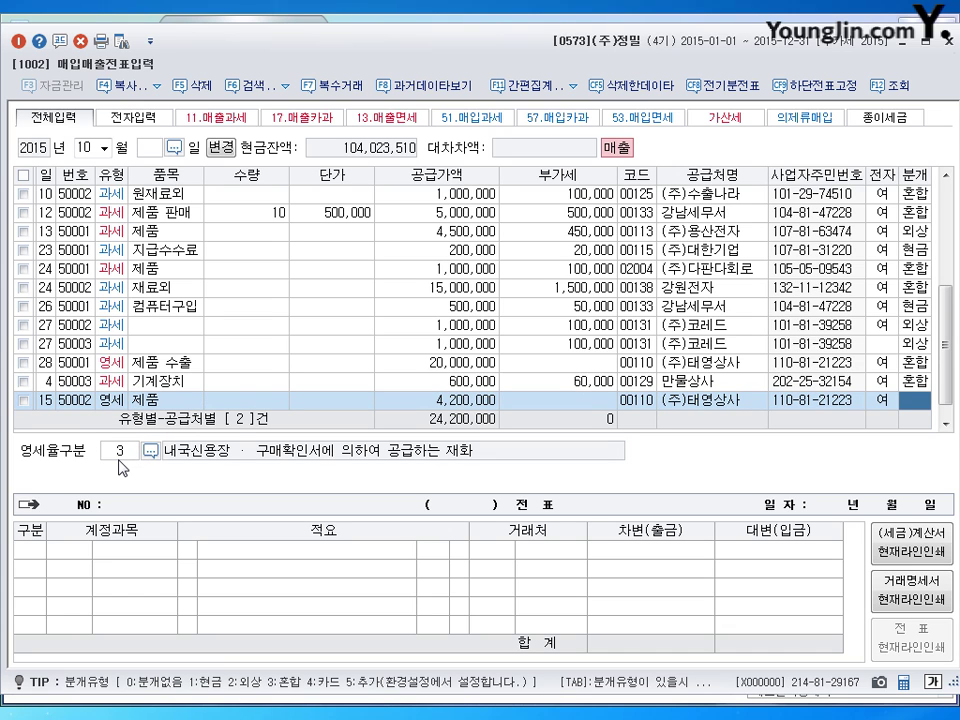
pyautogui.write('3')
pyautogui.press('Return')
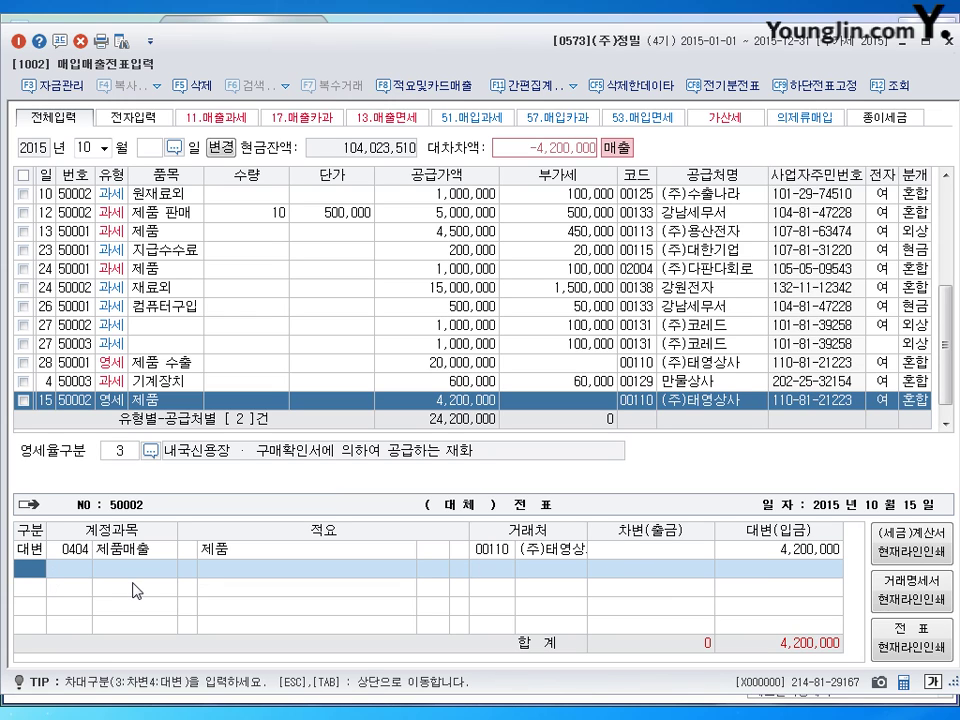
# Step: Add a debit (차변) line for 0101 현금 of 2,100,000 to the October 15 voucher
pyautogui.write('3101')
pyautogui.press('Return')
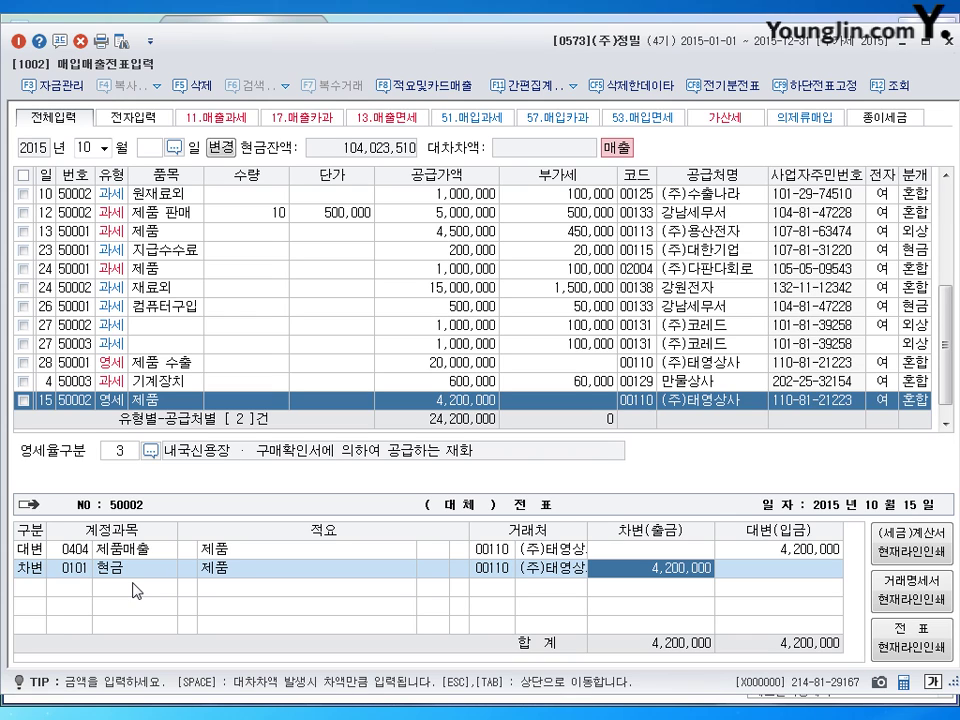
pyautogui.write('2100000')
pyautogui.press('Return')
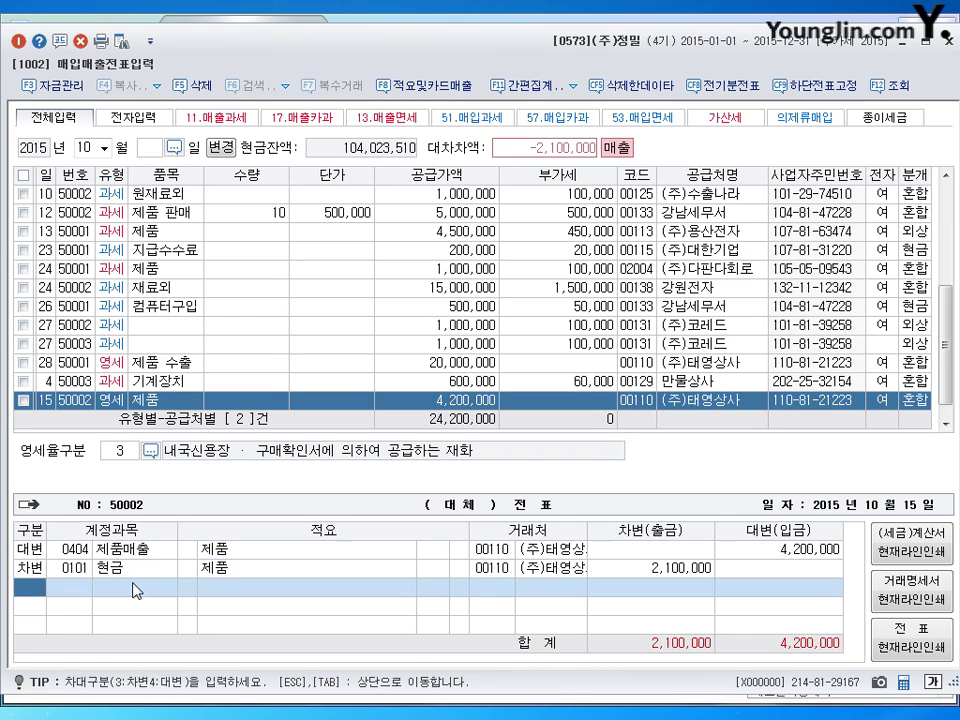
# Step: Add a debit (차변) line for 0108 외상매출금 of 2,100,000 to the October 15 voucher and decline viewing suspected duplicate vouchers
pyautogui.write('3')
pyautogui.press('Return')
pyautogui.write('108')
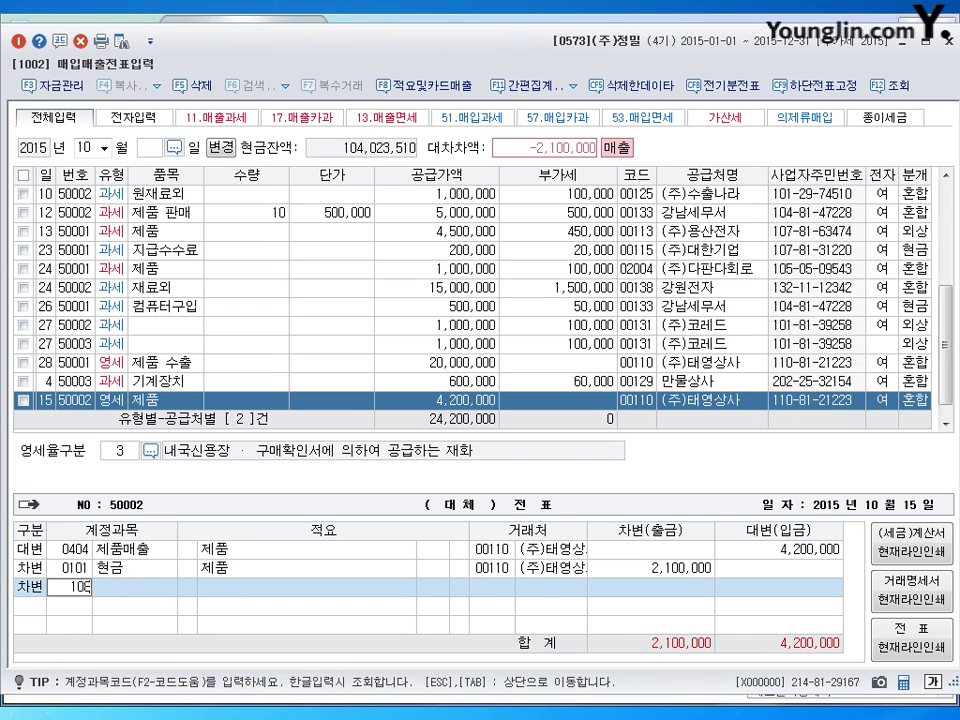
pyautogui.press('Return')
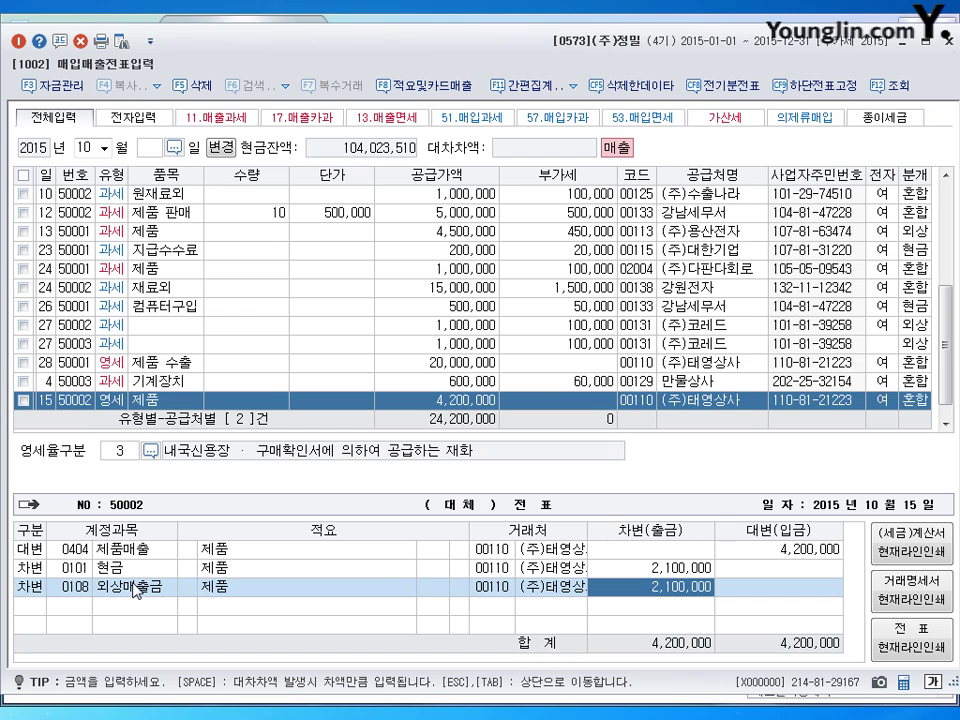
pyautogui.press('Return')
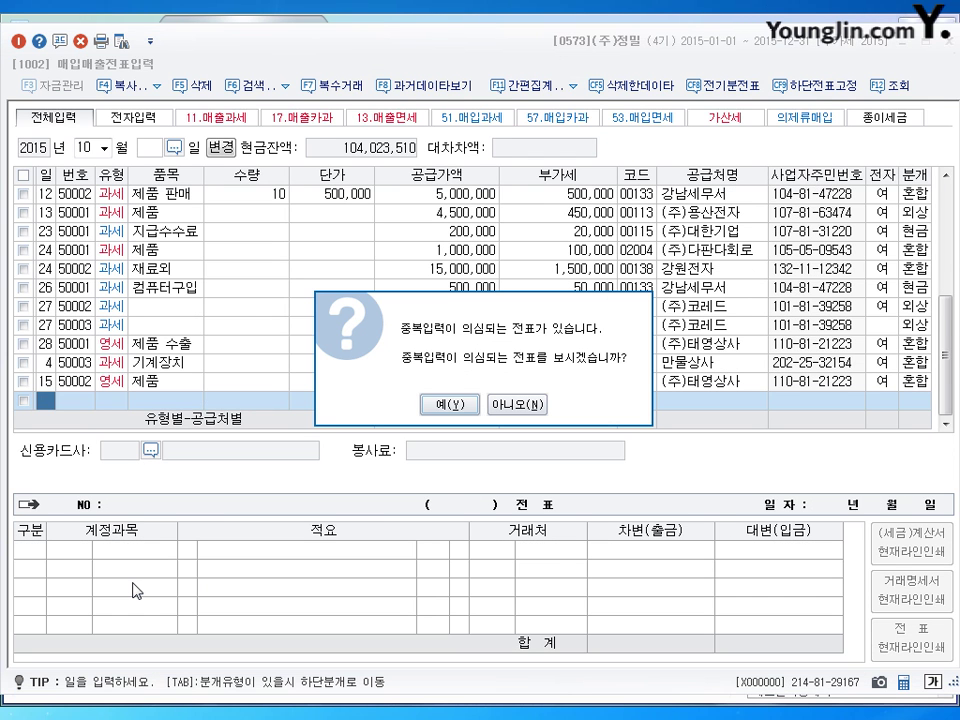
pyautogui.press('Right')
pyautogui.click(518, 408)
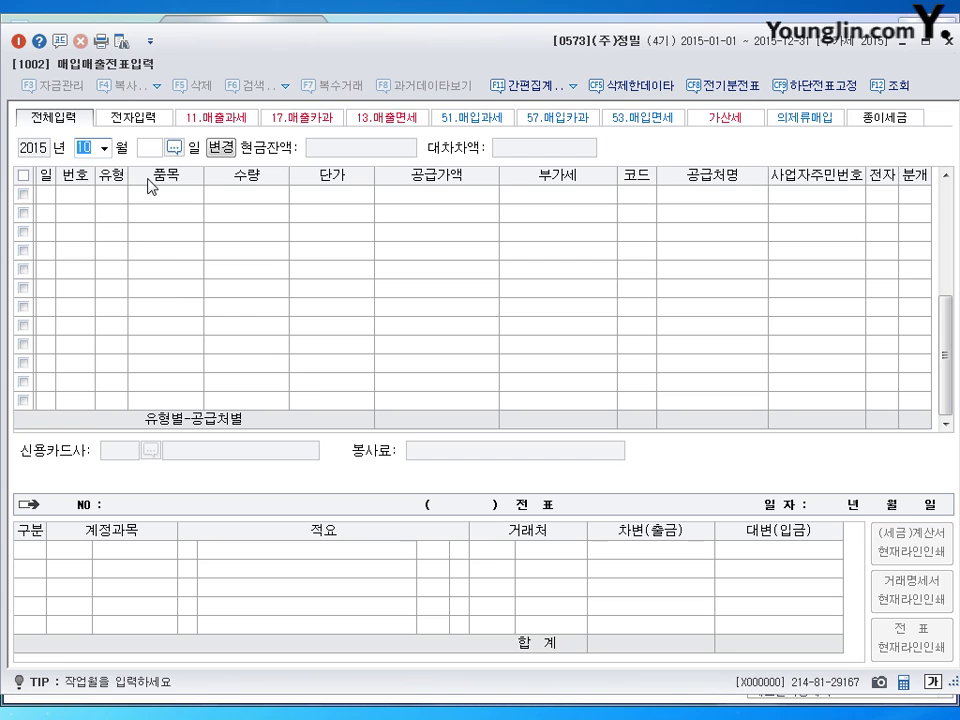
# Step: Switch the voucher month to November and start an entry for the 23rd with VAT type 54.불공
pyautogui.write('11')
pyautogui.press('Return')
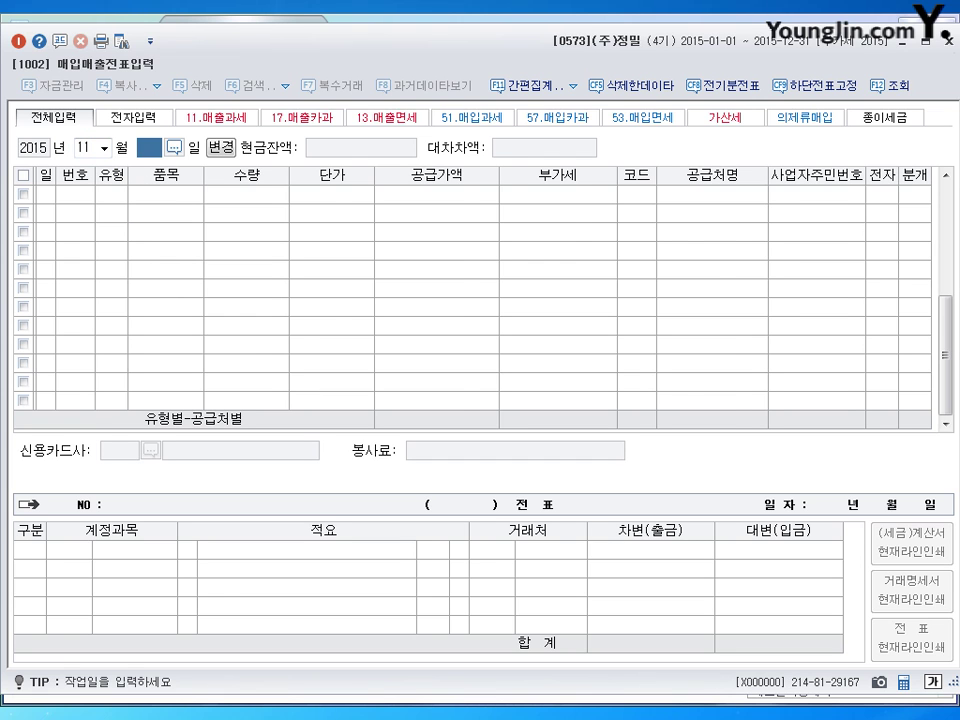
pyautogui.press('Return')
pyautogui.write('23')
pyautogui.press('Return')
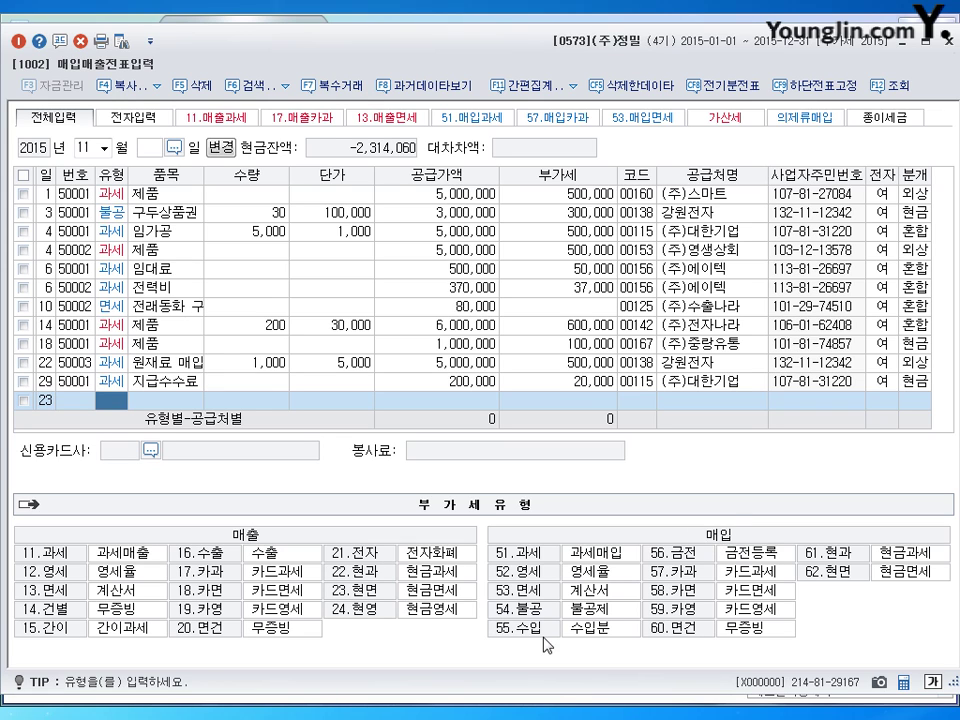
pyautogui.write('54')
pyautogui.press('Return')
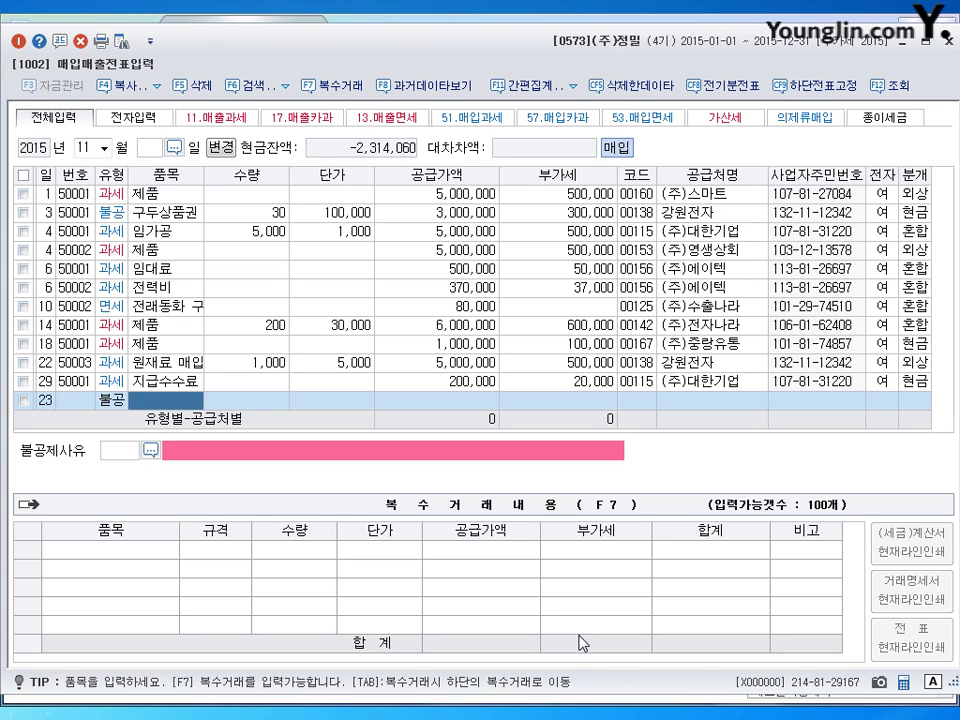
# Step: Set the November 23 entry's 품목 to LED TV, leaving 수량 and 단가 blank
pyautogui.write('ㄴ')
pyautogui.write('AD TC')
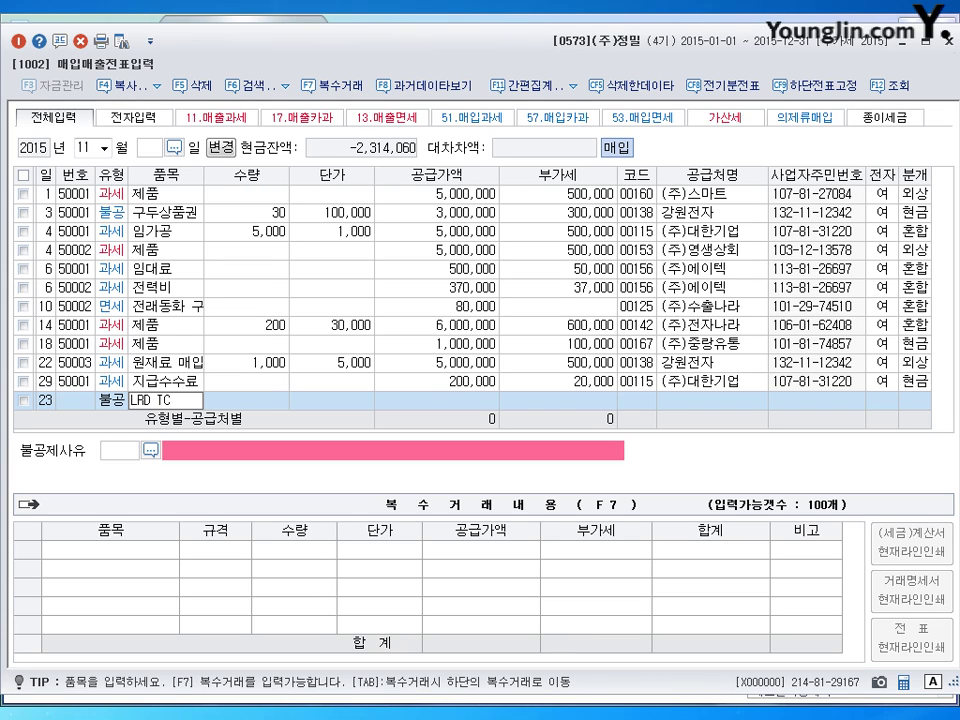
pyautogui.press('BackSpace')
pyautogui.write('V')
pyautogui.press('Hangul')
pyautogui.press('Return')
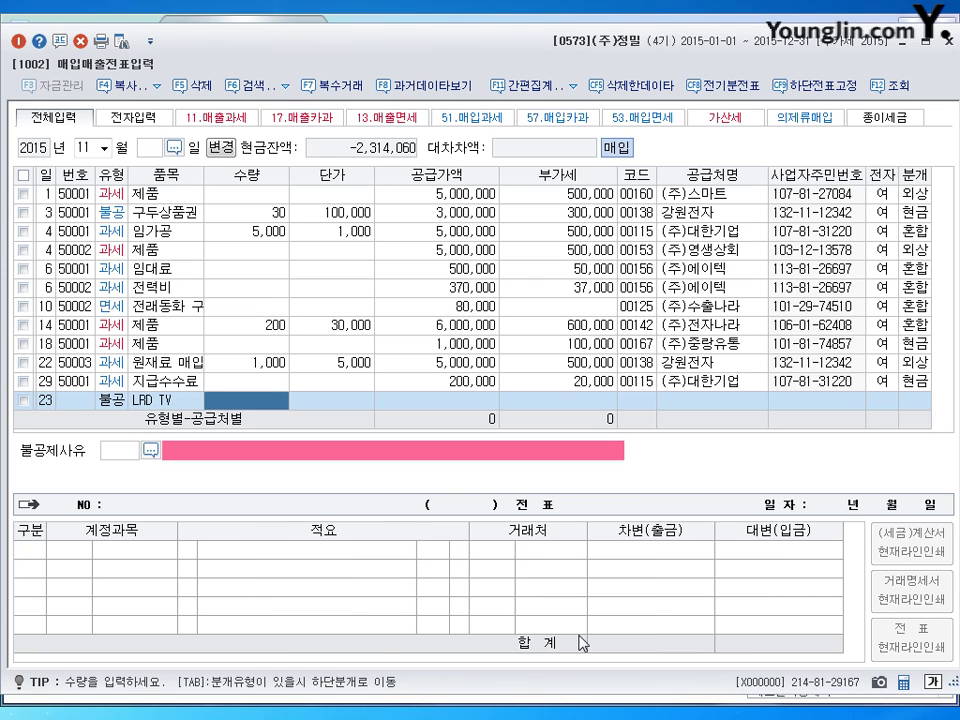
pyautogui.press('Left')
pyautogui.press('BackSpace')
pyautogui.press('BackSpace')
pyautogui.press('BackSpace')
pyautogui.press('BackSpace')
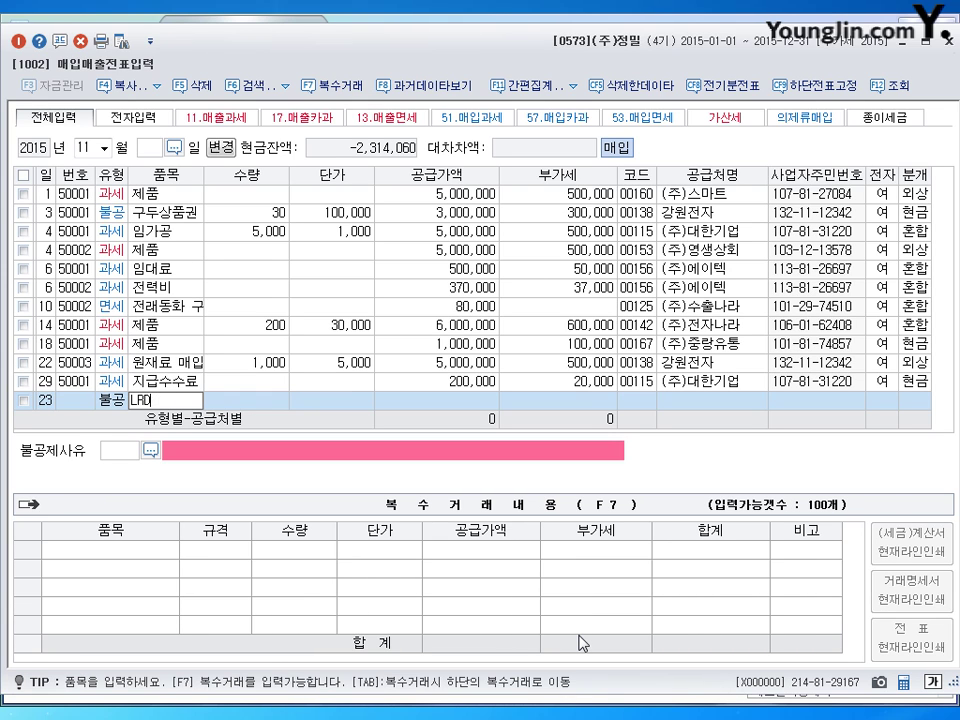
pyautogui.press('BackSpace')
pyautogui.press('Hangul')
pyautogui.write('ED TV')
pyautogui.press('Return')
pyautogui.press('Return')
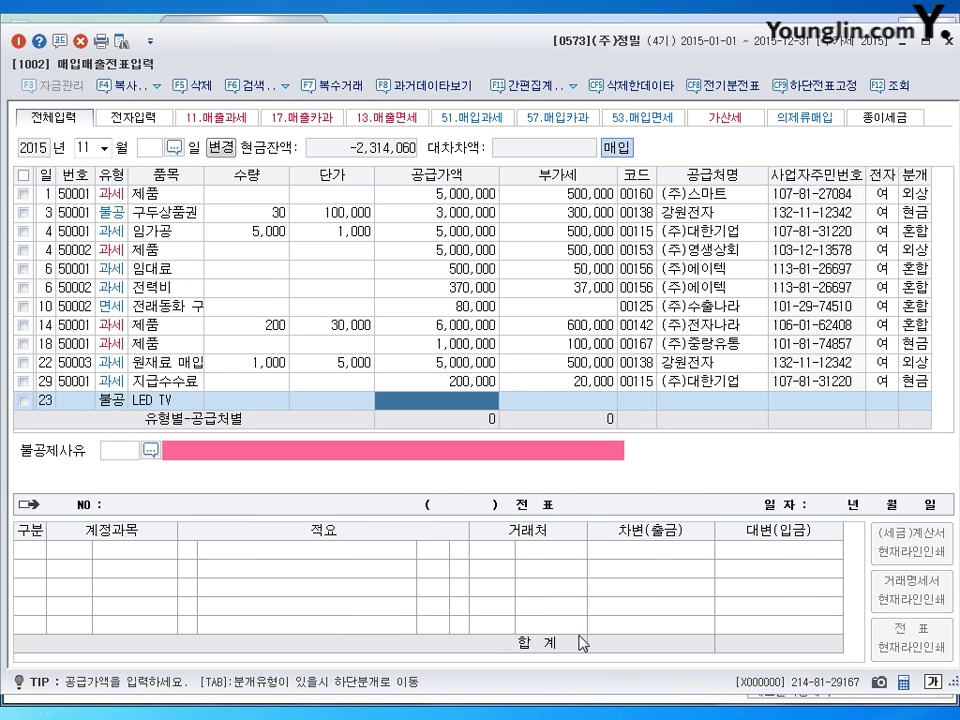
# Step: Set the November 23 entry's 공급가액 to 1,500,000 and its 공급처 to 35051 랜드마트
pyautogui.write('1500000')
pyautogui.press('Return')
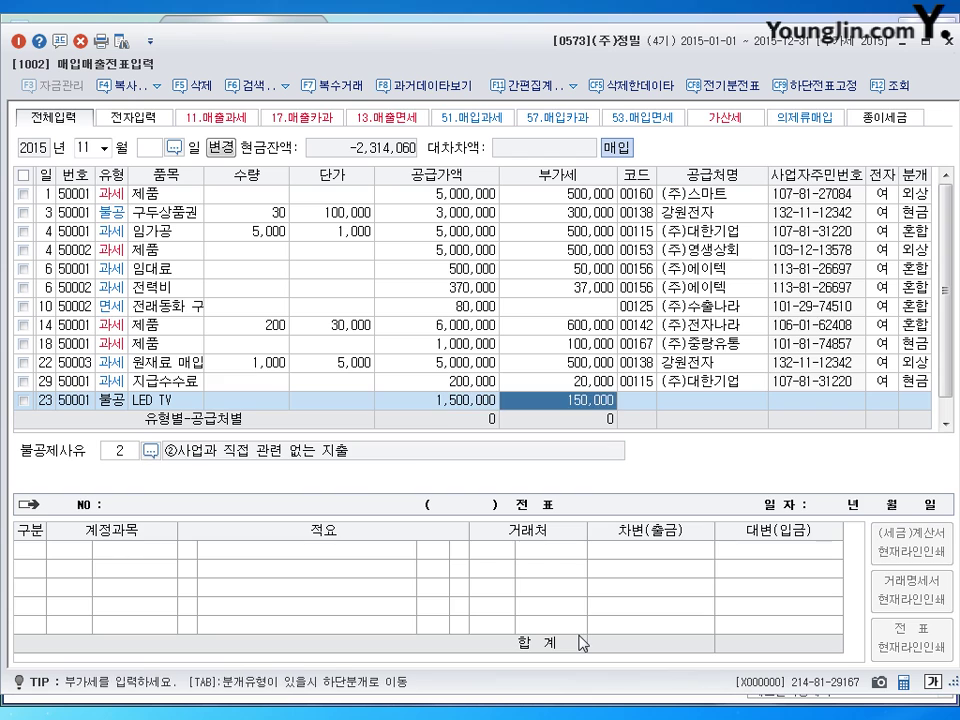
pyautogui.press('Return')
pyautogui.write('랜ㄷ')
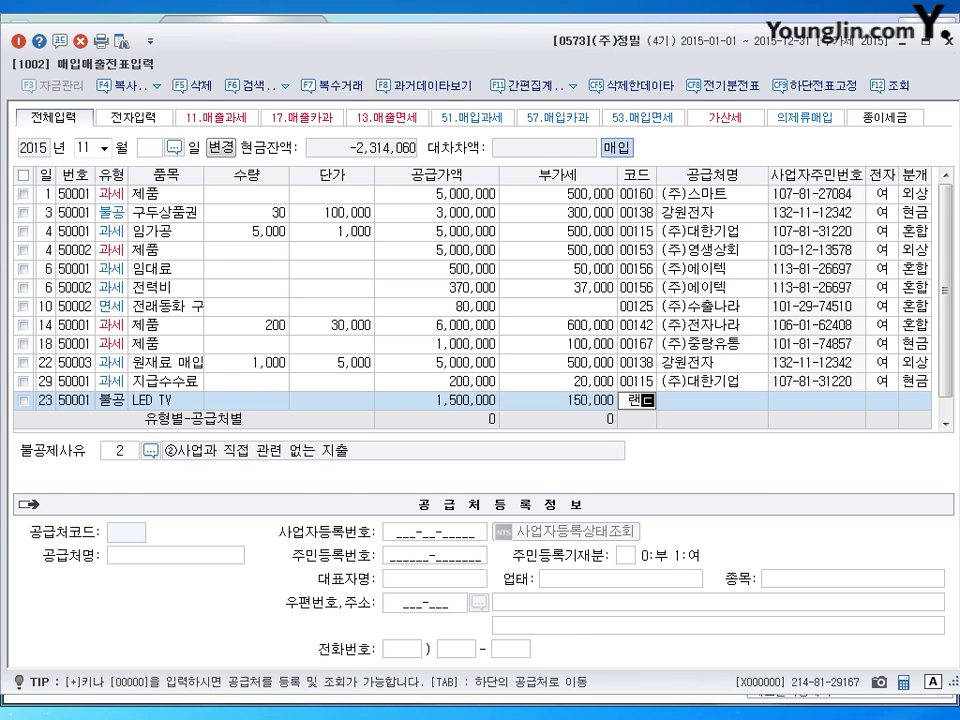
pyautogui.write('ㅡ')
pyautogui.press('Return')
pyautogui.press('Return')
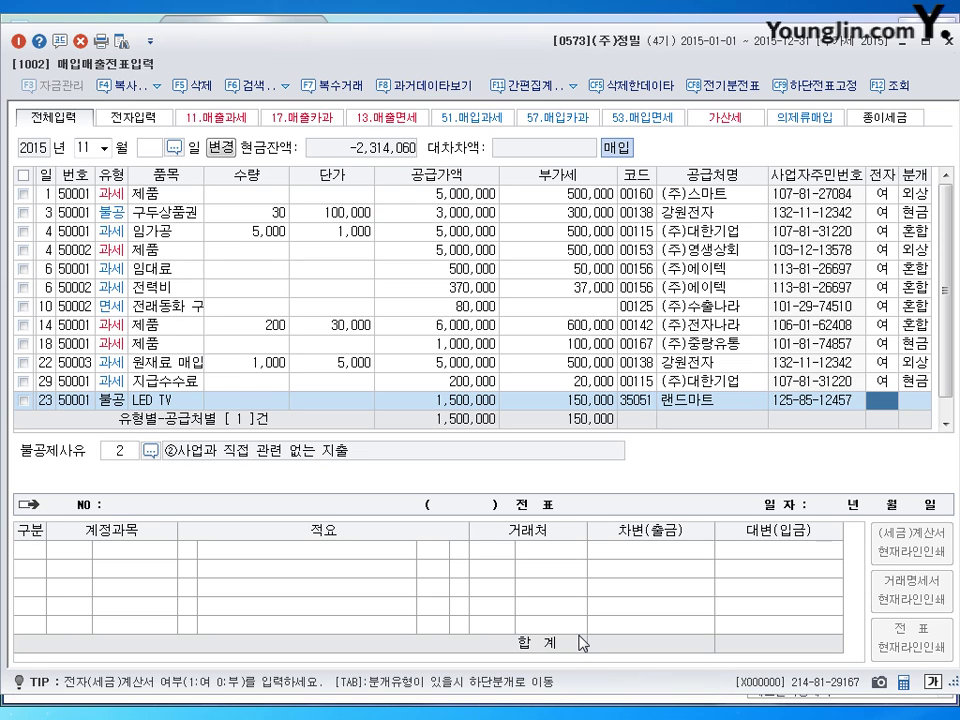
# Step: Set the November 23 entry's 전자 to 여, 불공제사유 to 4 (접대비 및 이와 유사한 비용 관련), and 분개 to 혼합
pyautogui.write('1')
pyautogui.press('Return')
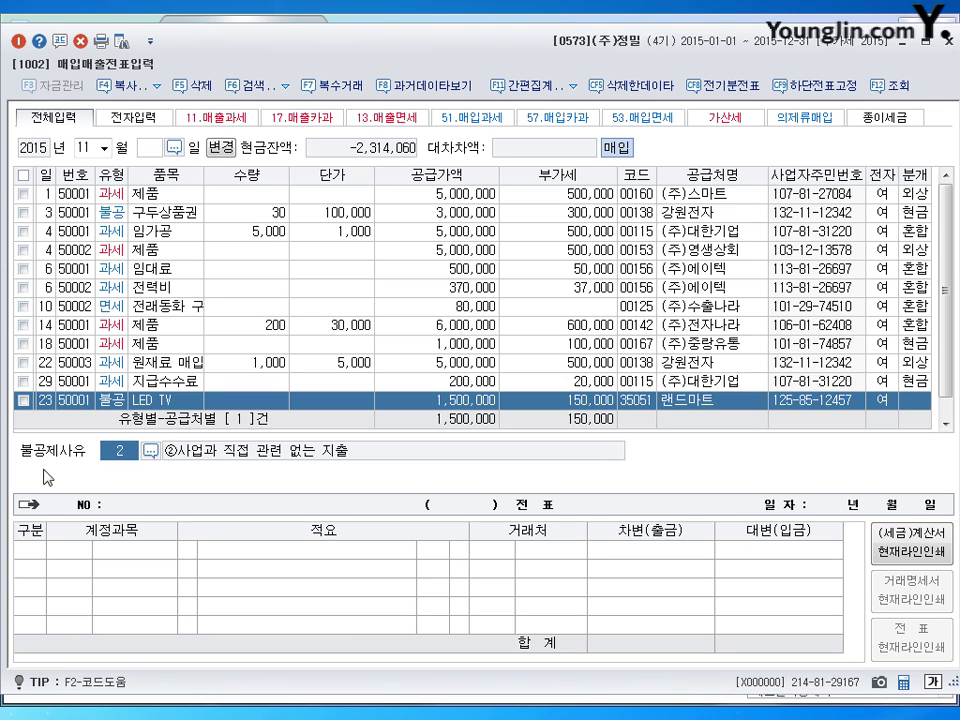
pyautogui.click(150, 451)
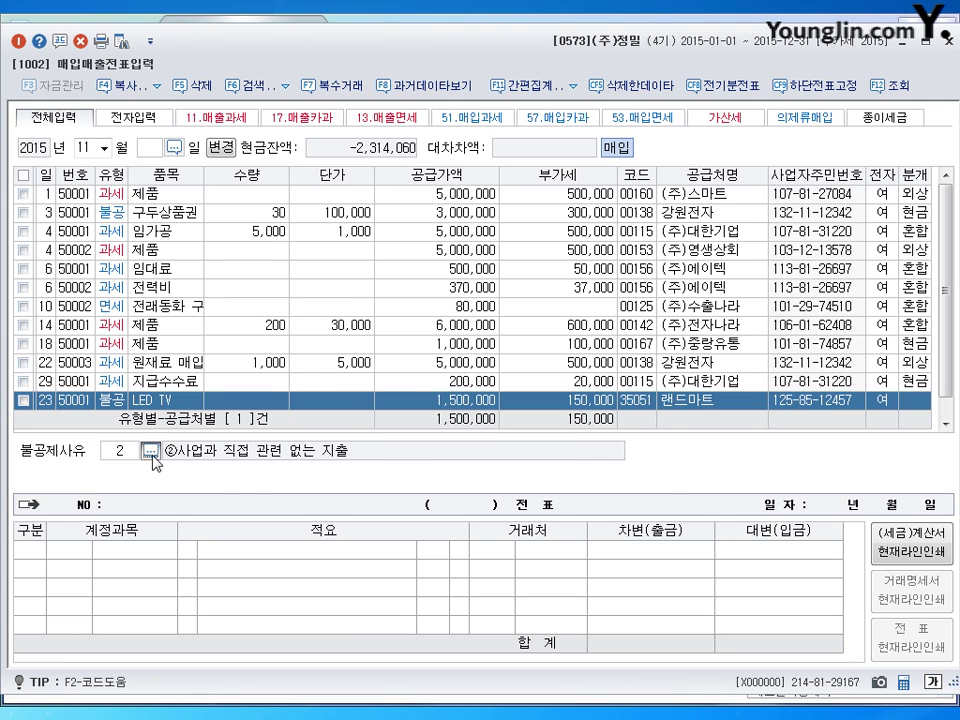
pyautogui.click(395, 324)
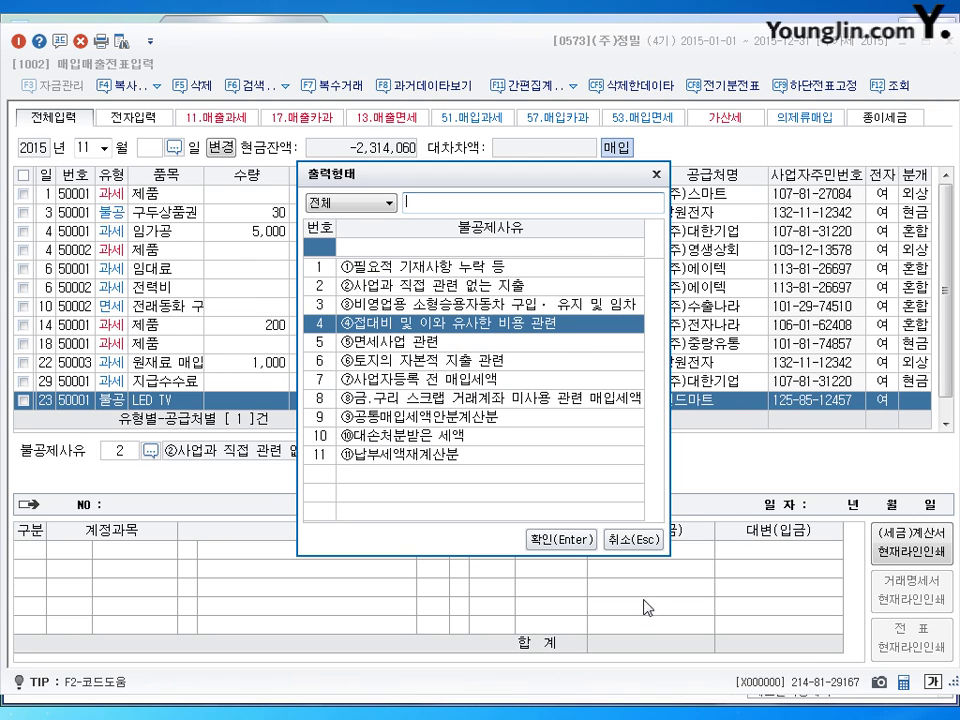
pyautogui.click(556, 545)
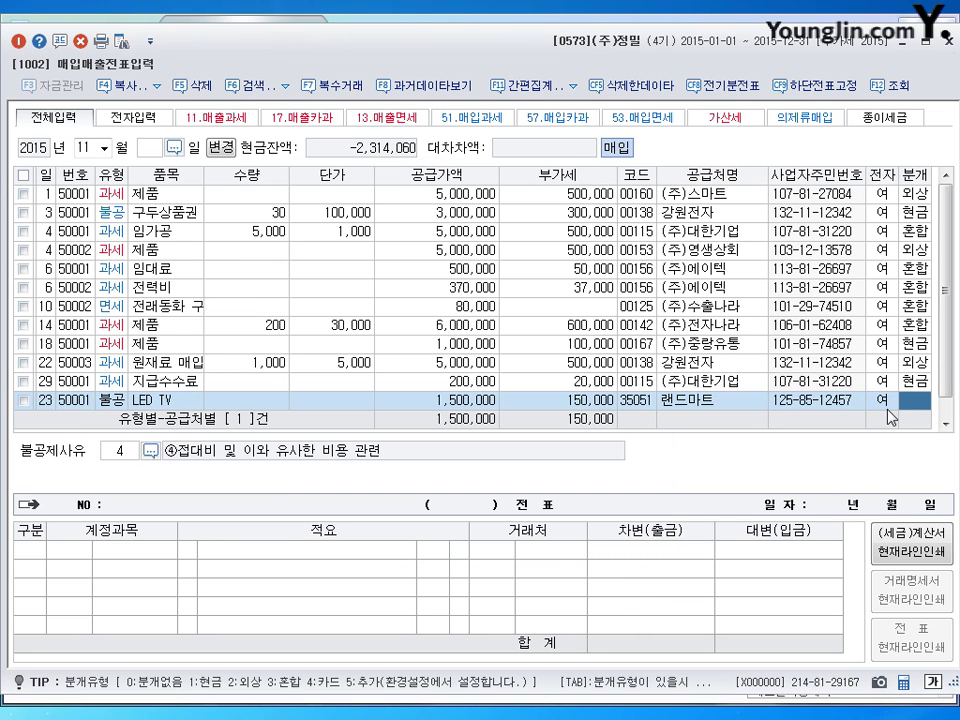
pyautogui.write('3')
pyautogui.press('Return')
pyautogui.press('Return')
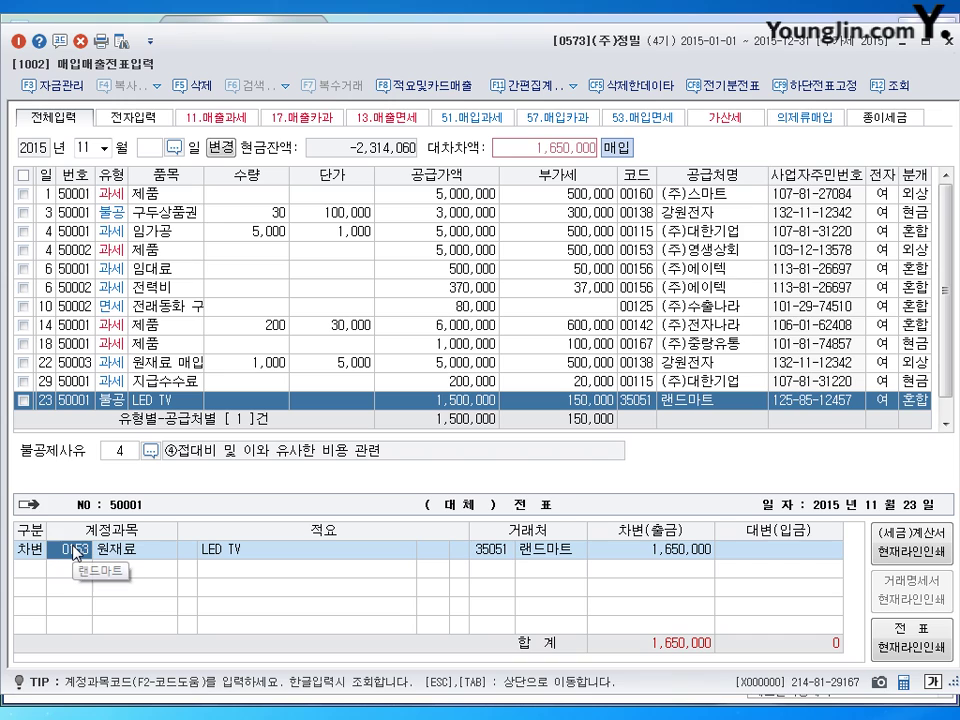
# Step: Change the debit (차변) line's account on the November 23 voucher to 0513 접대비, keeping its amount
pyautogui.write('0513')
pyautogui.press('Return')
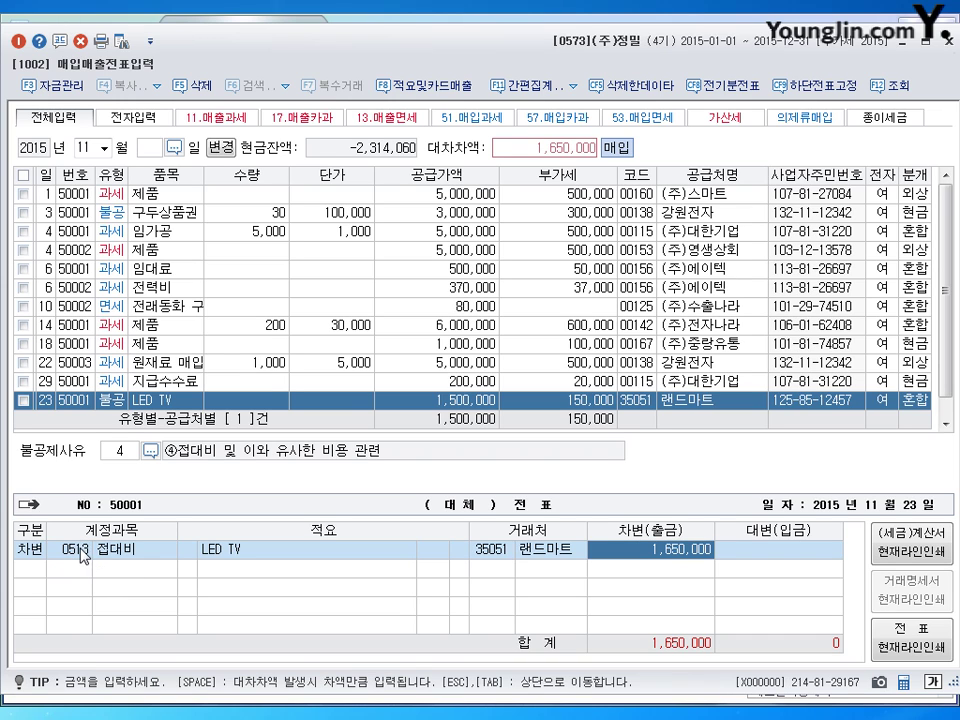
pyautogui.click(106, 550)
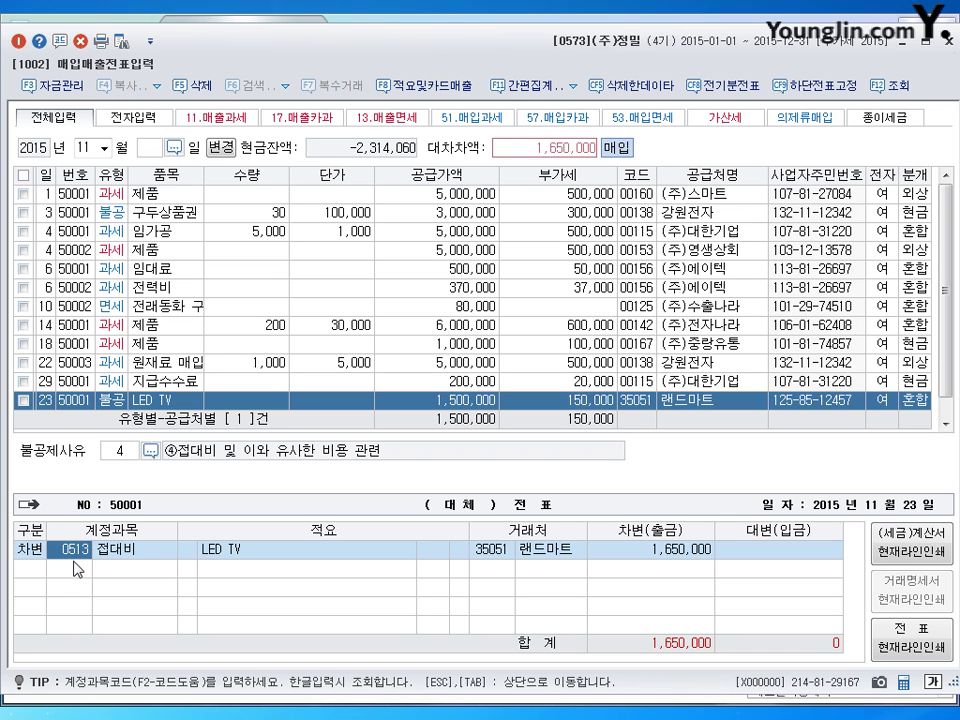
pyautogui.press('Return')
pyautogui.press('Return')
pyautogui.press('Return')
pyautogui.press('Return')
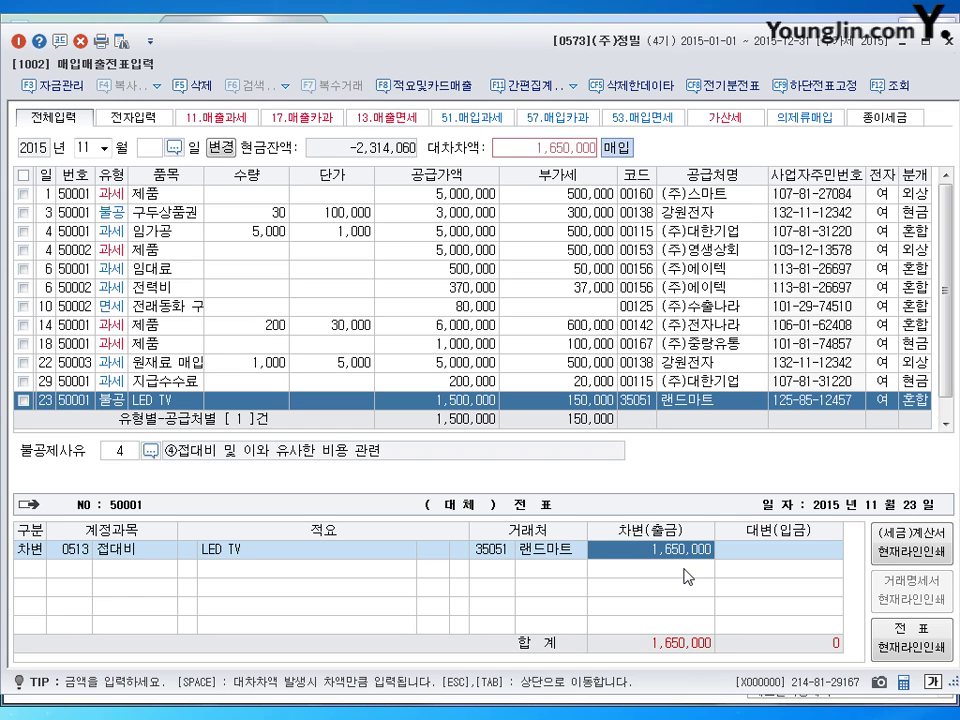
pyautogui.press('Return')
# Step: Add a credit (대변) line for 0253 미지급금 of 1,650,000 with 거래처 99602 비씨카드 and finish the November 23 voucher
pyautogui.write('4')
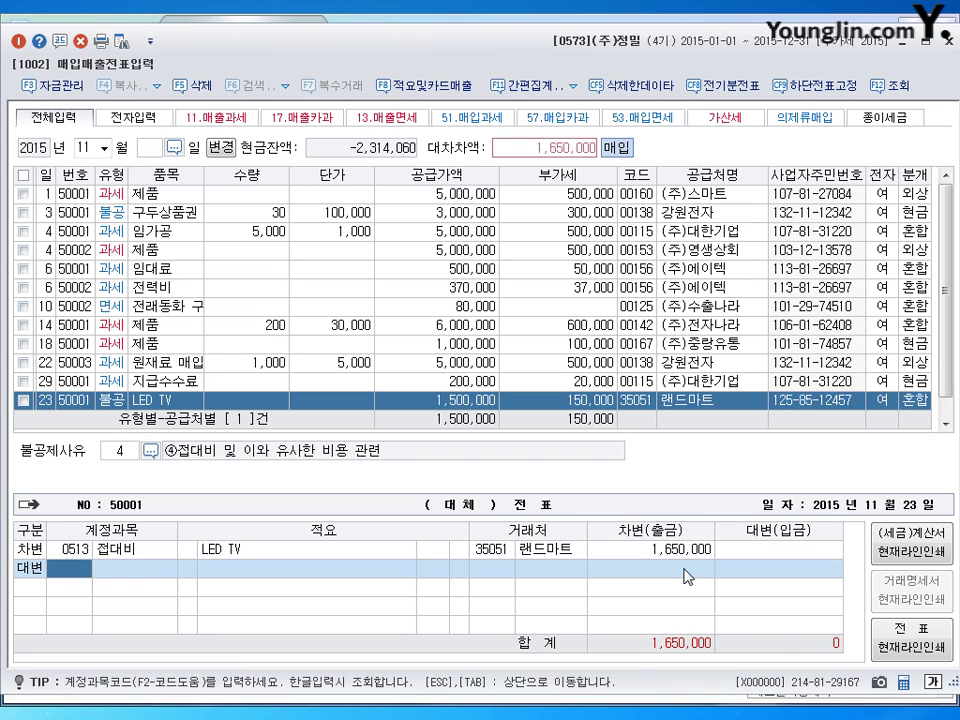
pyautogui.write('253')
pyautogui.press('Return')
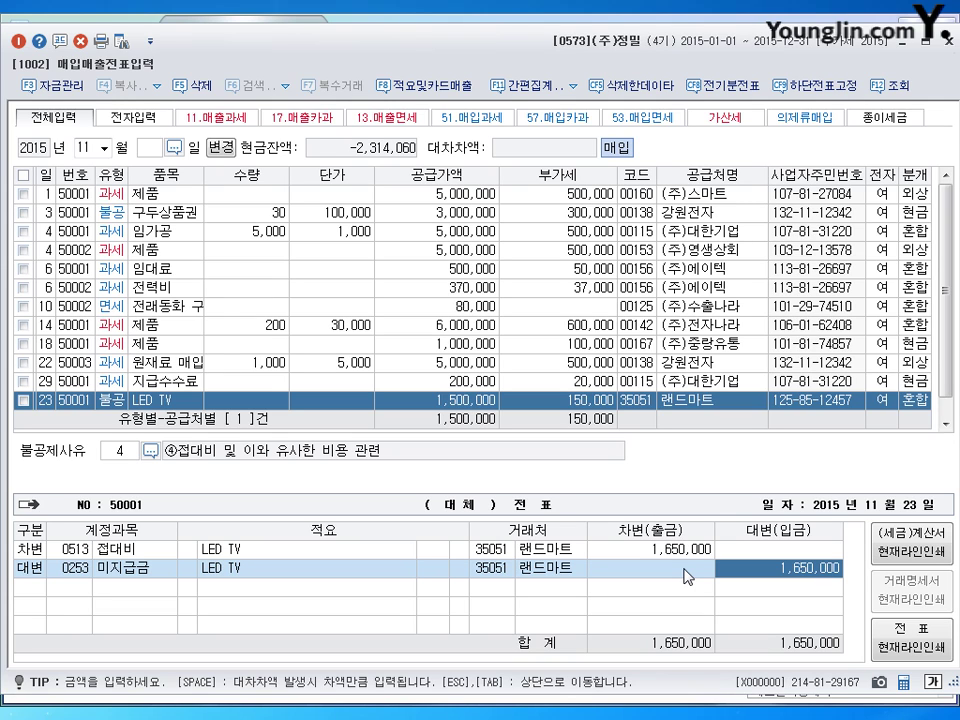
pyautogui.click(490, 577)
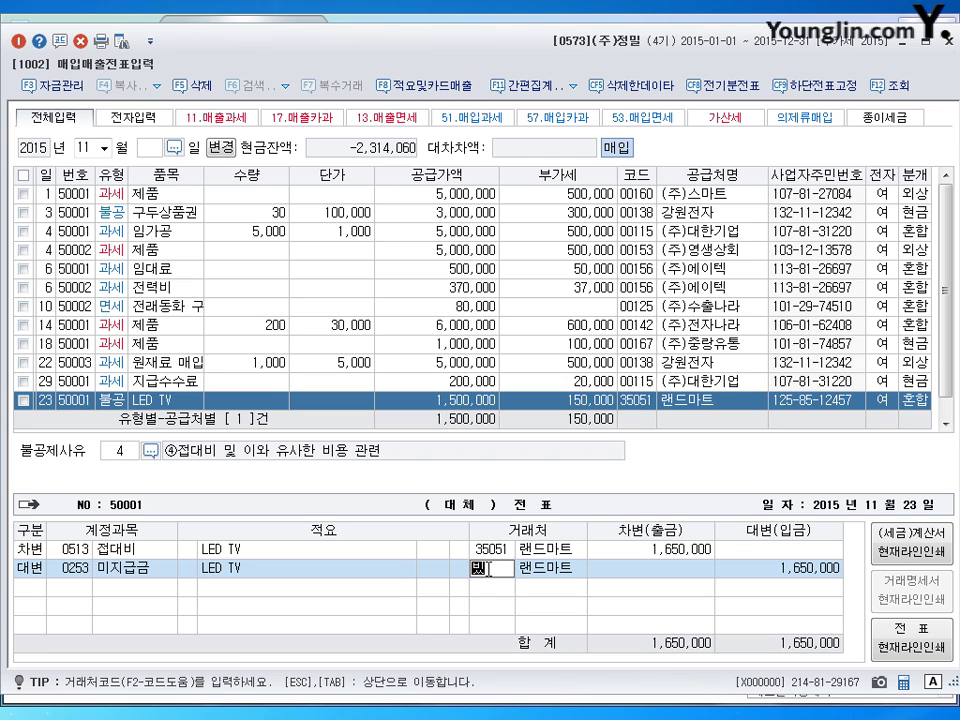
pyautogui.write('비씨')
pyautogui.press('Return')
pyautogui.press('Return')
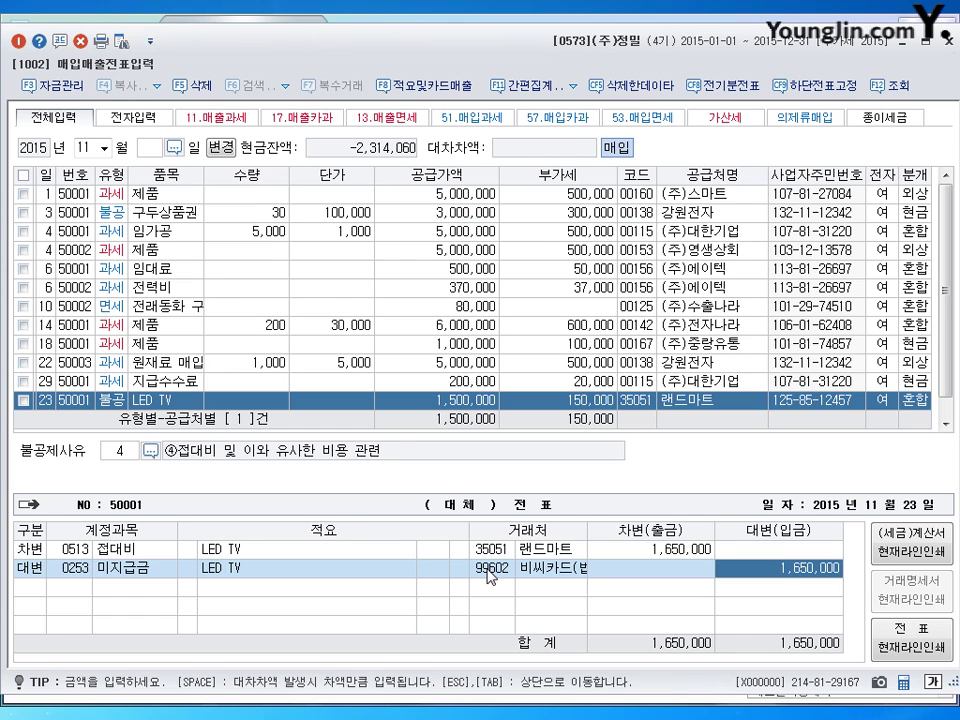
pyautogui.press('Tab')
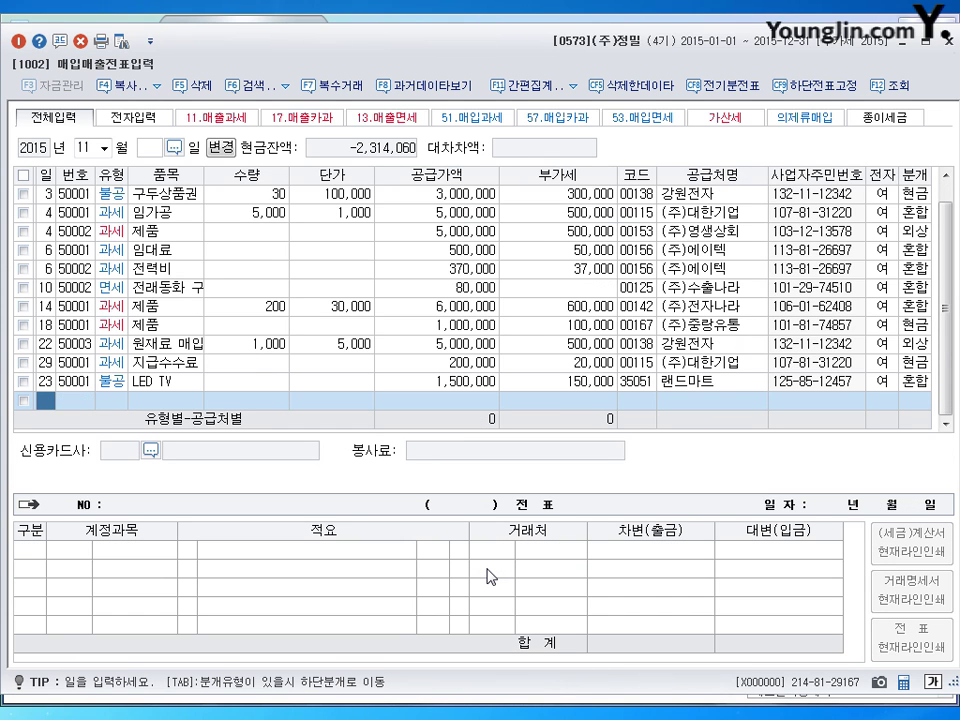
# Step: Start a November 28 entry with VAT type 61.현과 and 청소비 as the 품목
pyautogui.write('28')
pyautogui.press('Return')
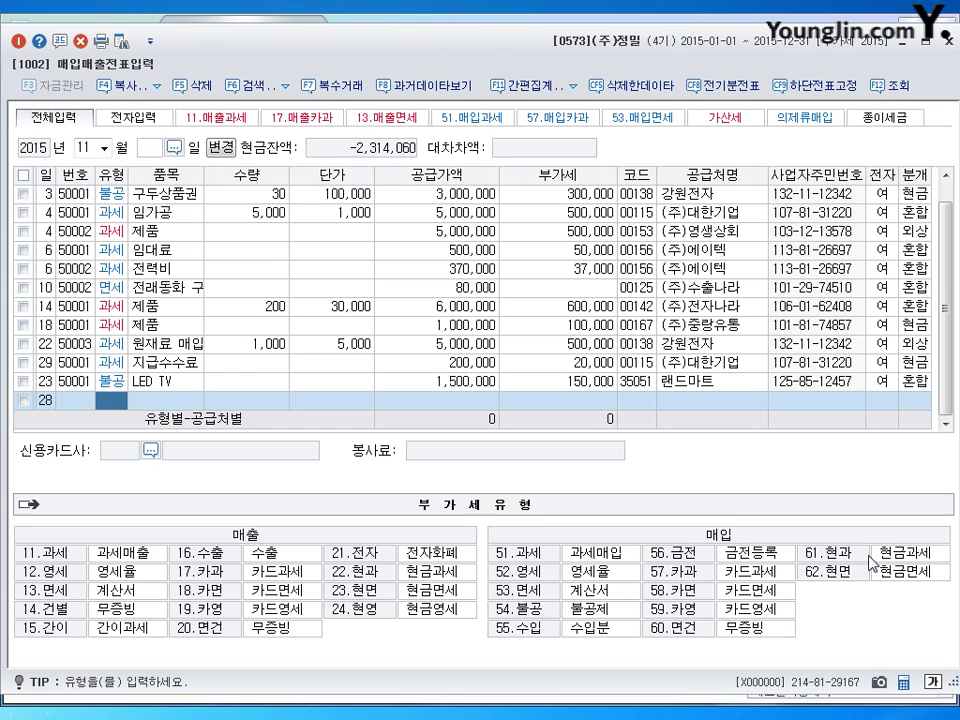
pyautogui.write('61')
pyautogui.press('Return')
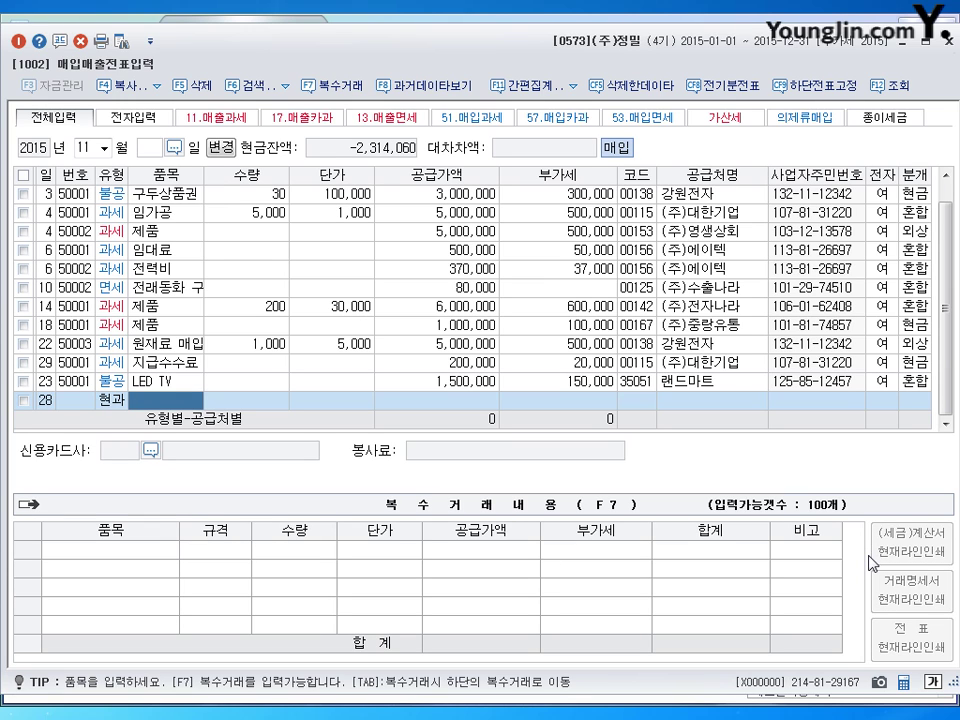
pyautogui.write('청솝2')
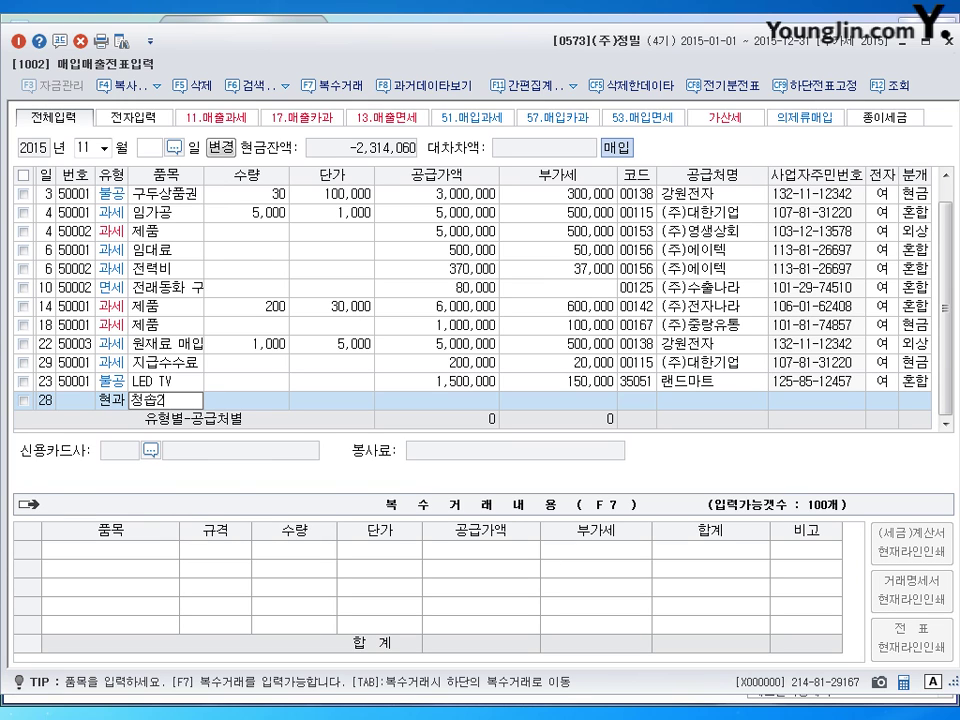
pyautogui.press('BackSpace')
pyautogui.write('소')
pyautogui.press('BackSpace')
pyautogui.write('솝')
pyautogui.write('비')
pyautogui.press('Return')
pyautogui.press('Return')
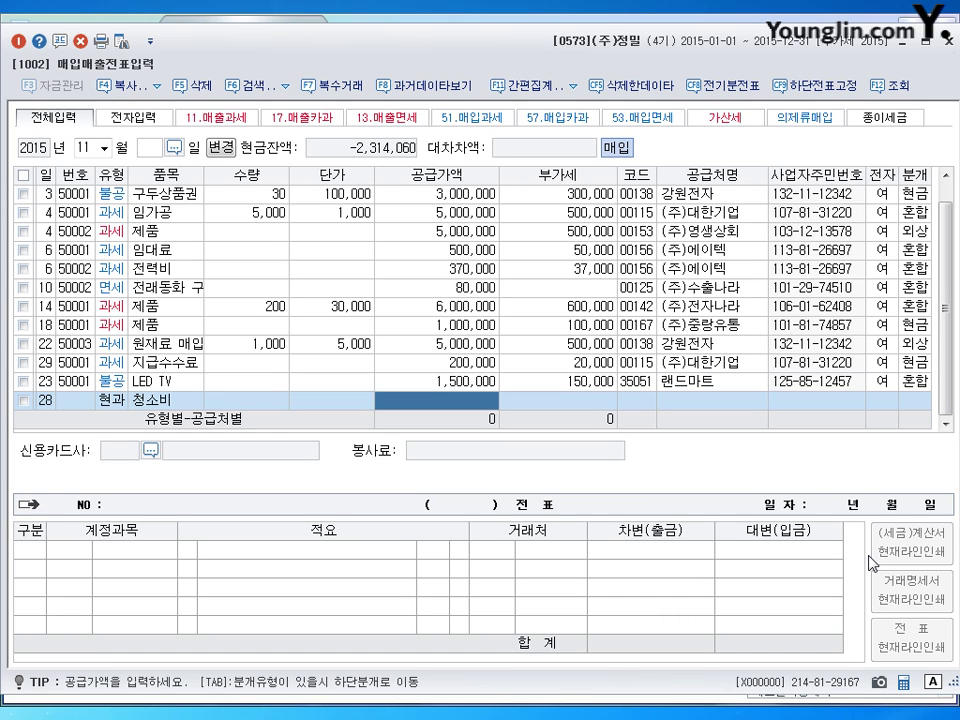
# Step: Enter 1,100,000 as the VAT-inclusive 공급가액 of the November 28 entry and choose (주)하이크리너 as its supplier
pyautogui.write('1100000')
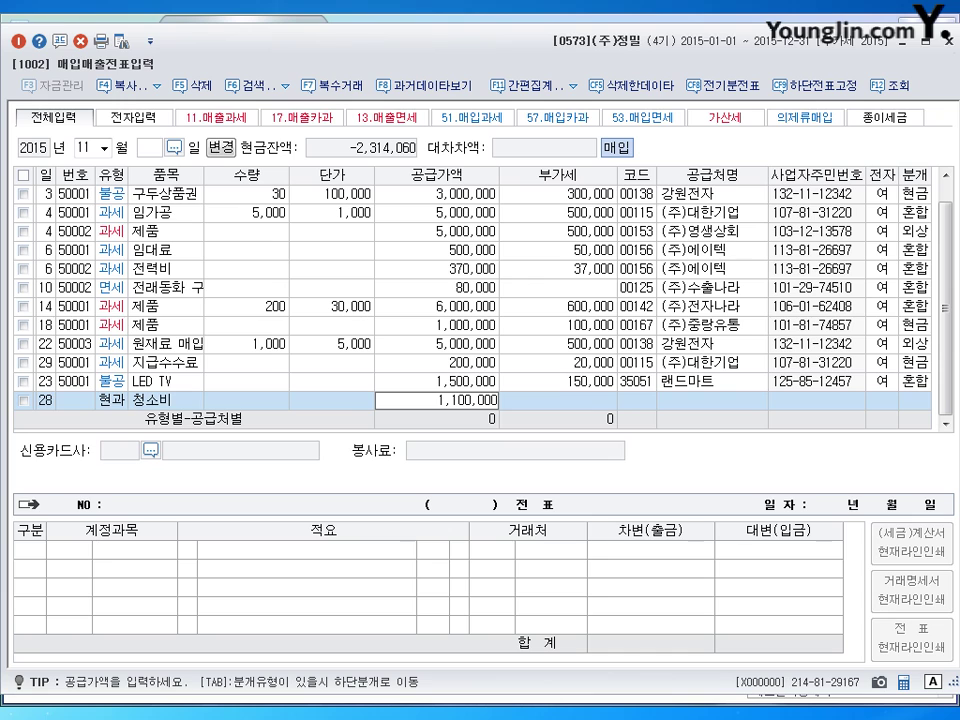
pyautogui.press('Return')
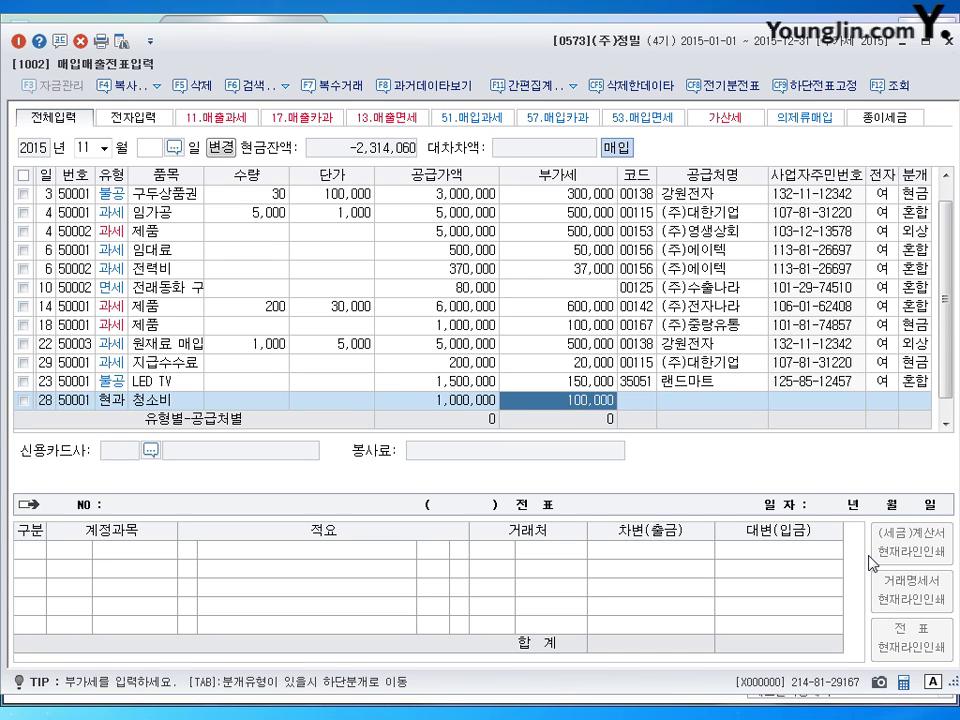
pyautogui.press('Return')
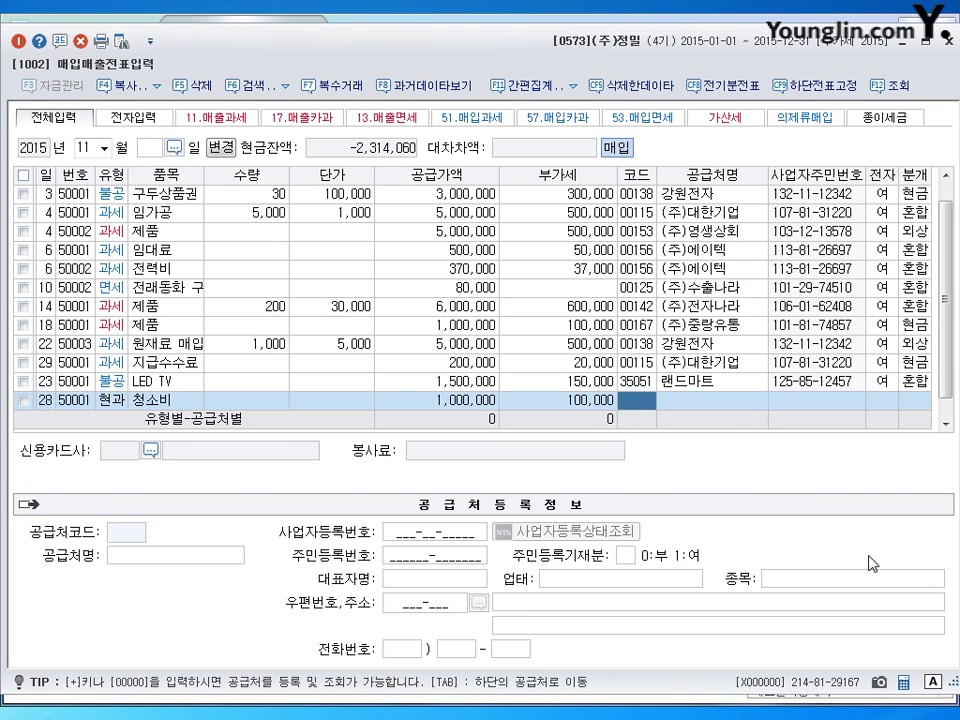
pyautogui.write('하이')
pyautogui.press('Return')
pyautogui.press('Return')
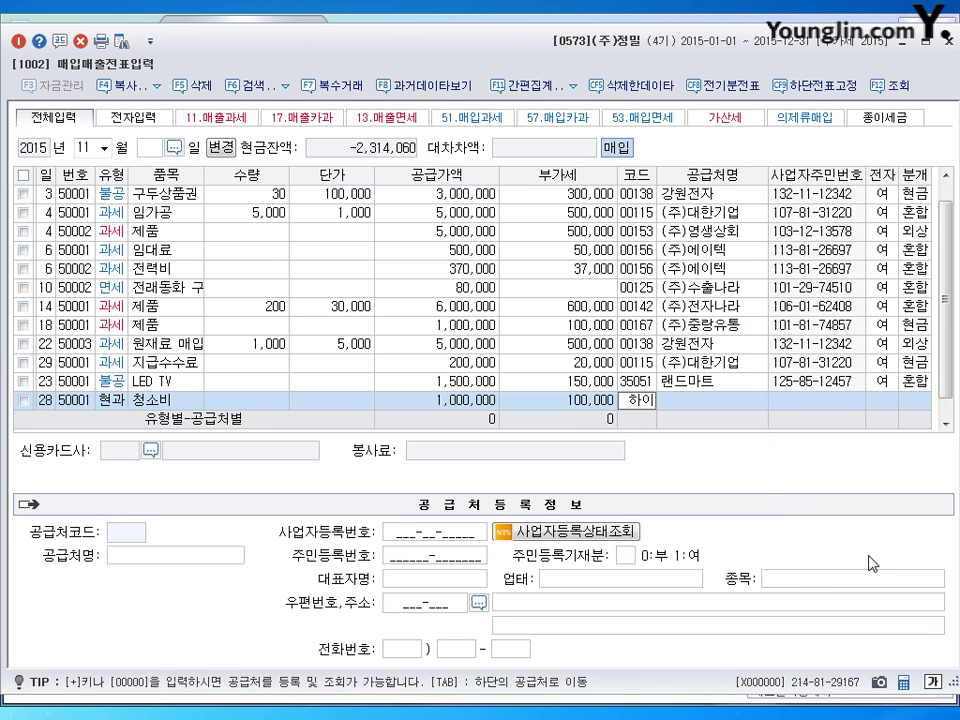
pyautogui.press('Return')
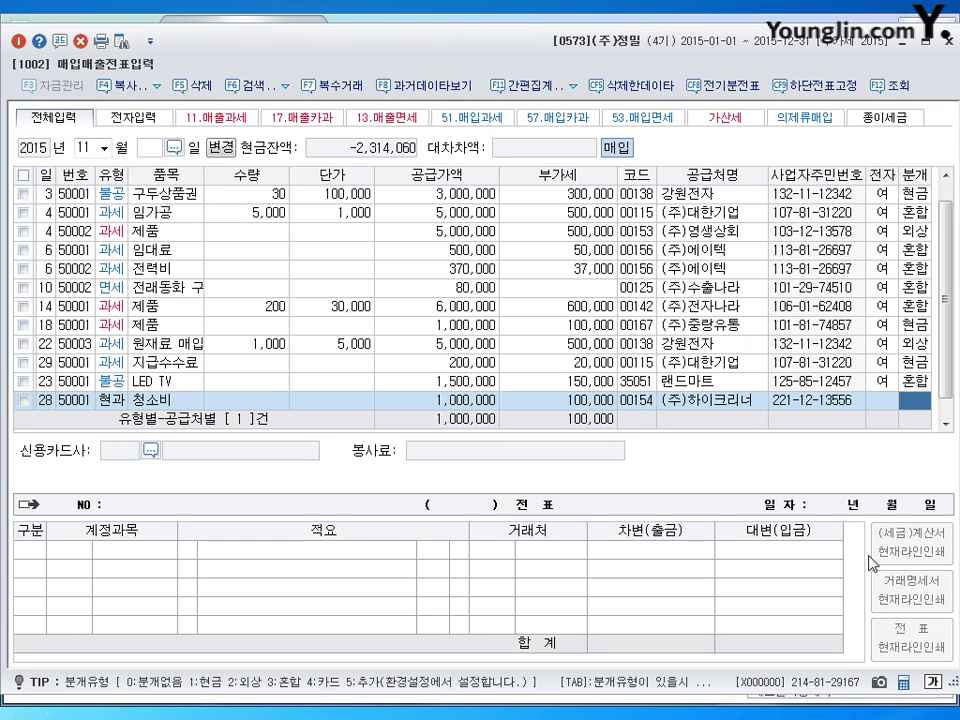
# Step: Set the November 28 entry's 분개 to 현금, change its 원재료 line to account 0837 건물관리비, and finish the voucher
pyautogui.write('1')
pyautogui.press('Return')
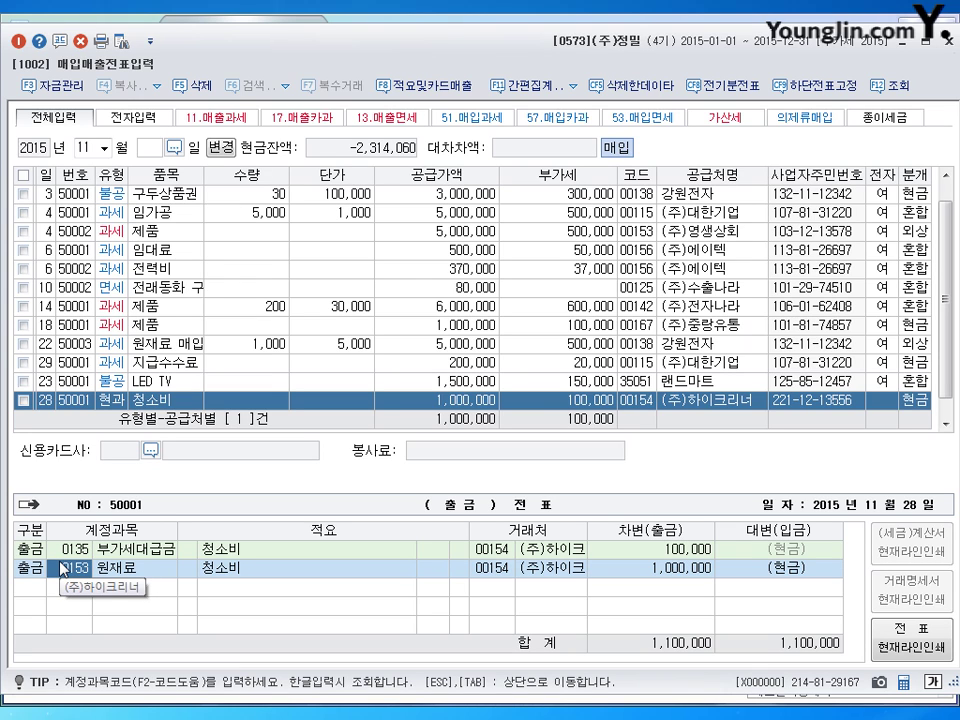
pyautogui.write('건')
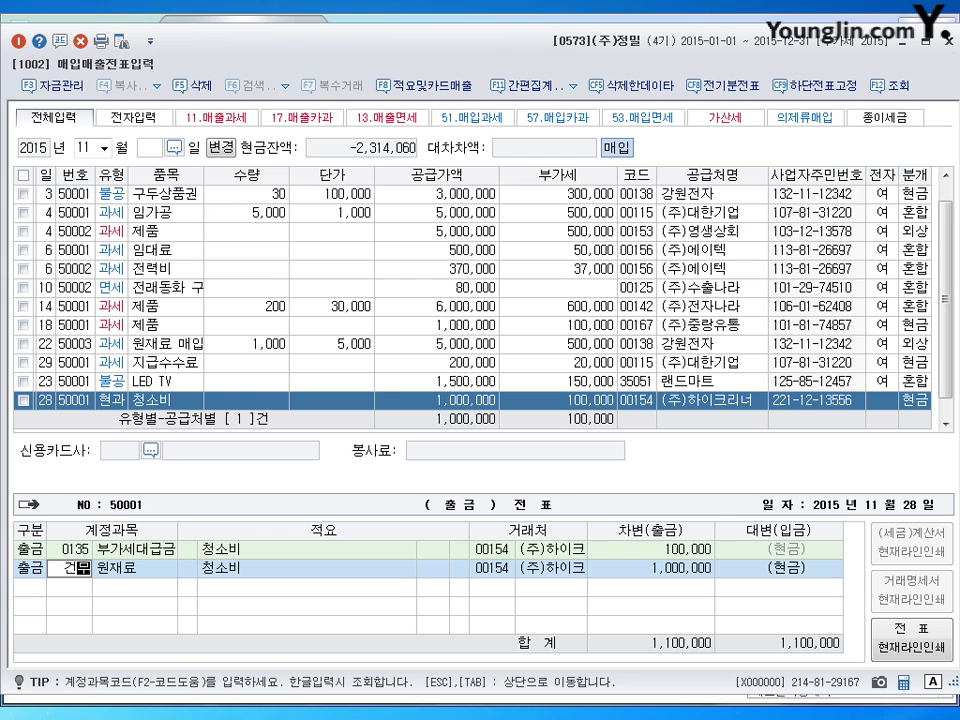
pyautogui.write('물')
pyautogui.press('Return')
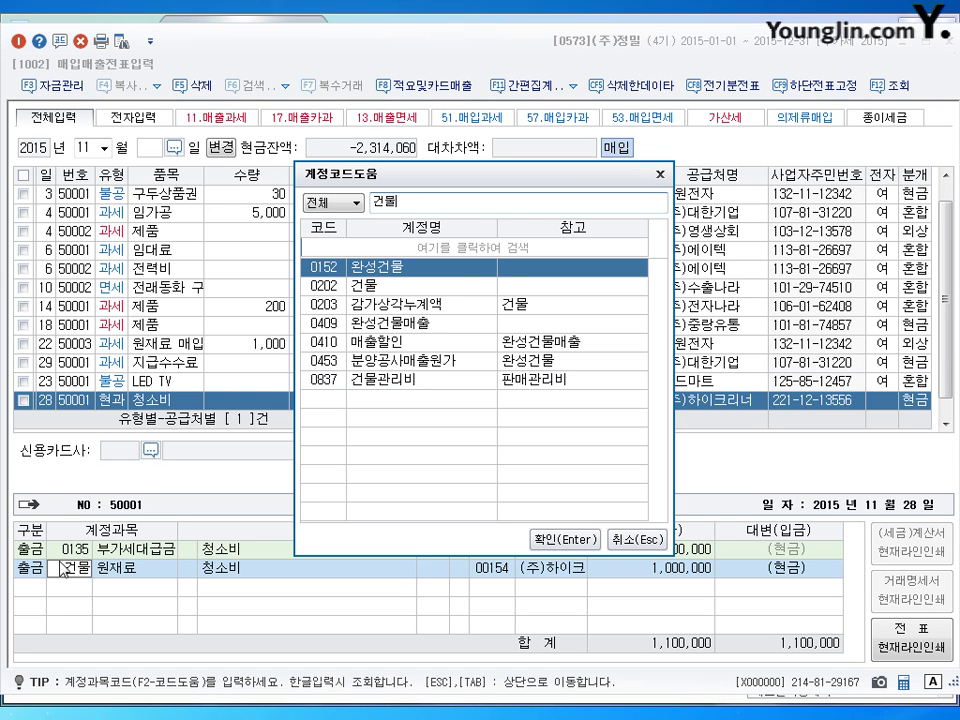
pyautogui.press('Down')
pyautogui.press('Down')
pyautogui.press('Down')
pyautogui.press('Down')
pyautogui.press('Down')
pyautogui.press('Down')
pyautogui.press('Return')
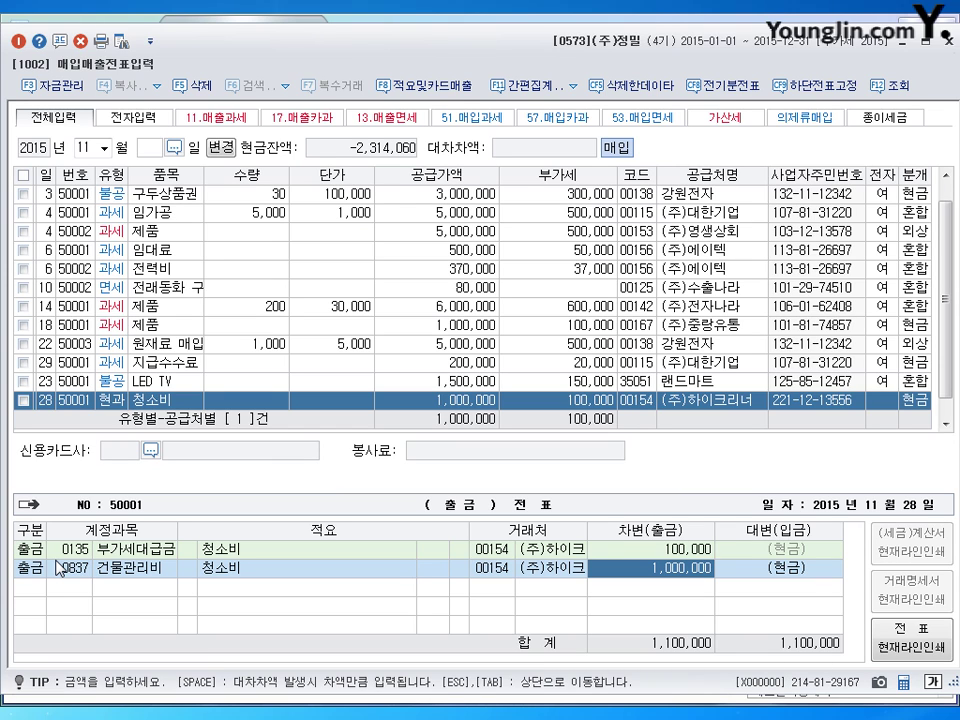
pyautogui.press('Escape')
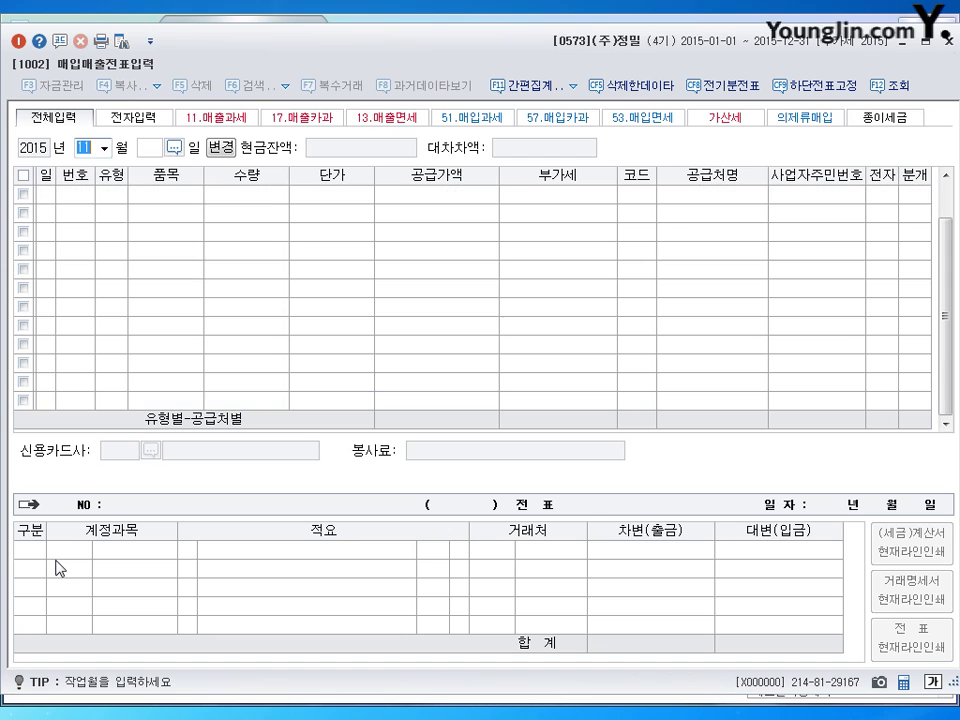
# Step: Switch the working month to 12 and start a December 2 entry with VAT type 51.과세 and XA as the 품목
pyautogui.write('12')
pyautogui.press('Return')
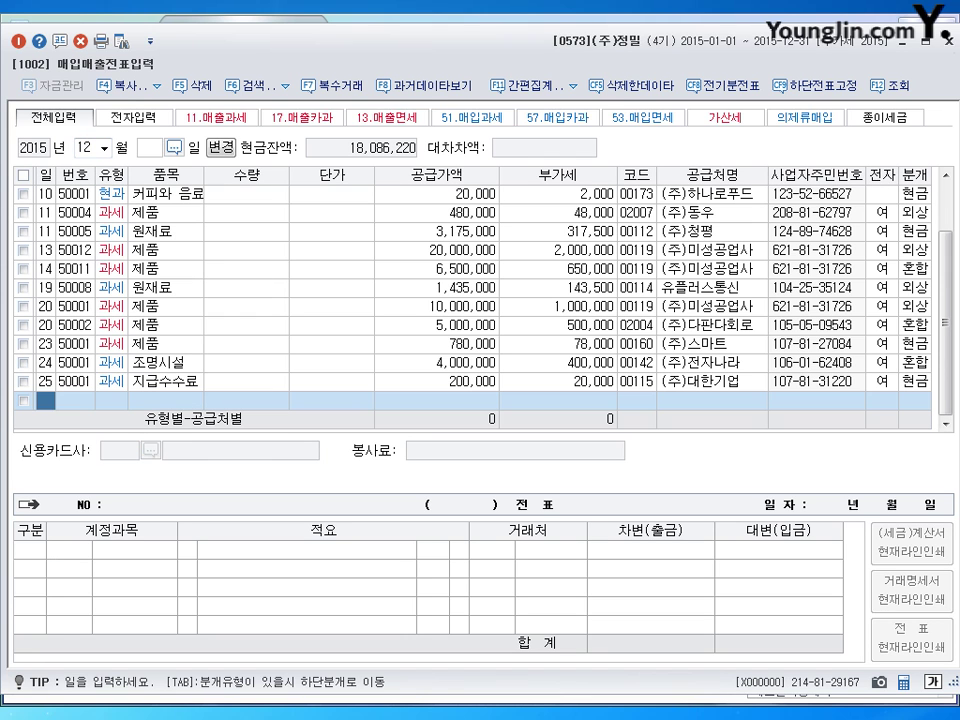
pyautogui.write('2')
pyautogui.press('Return')
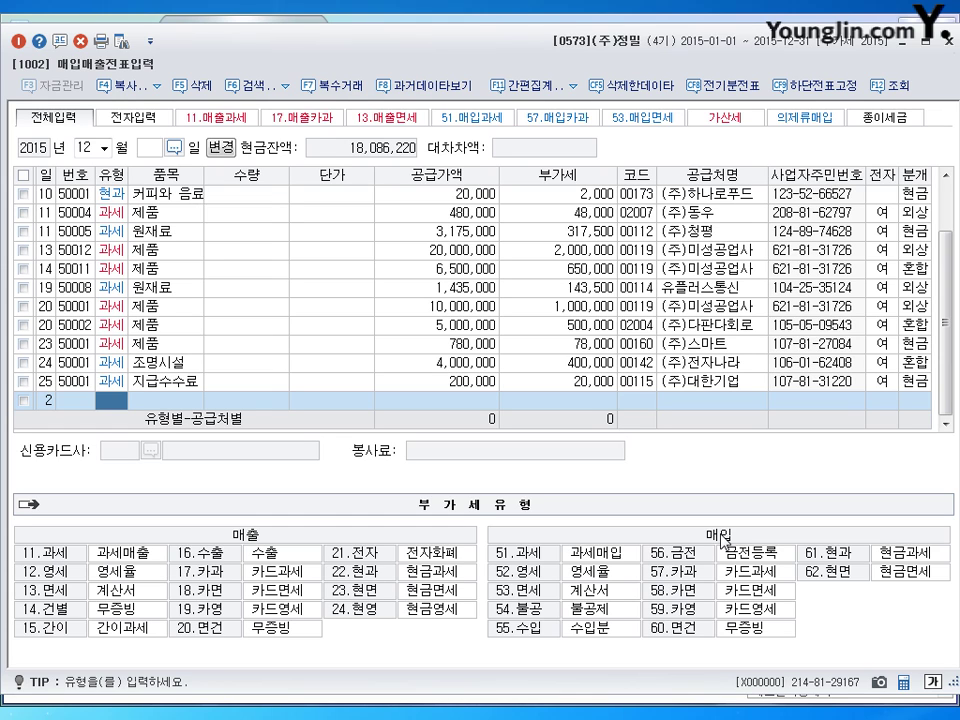
pyautogui.write('51')
pyautogui.press('Return')
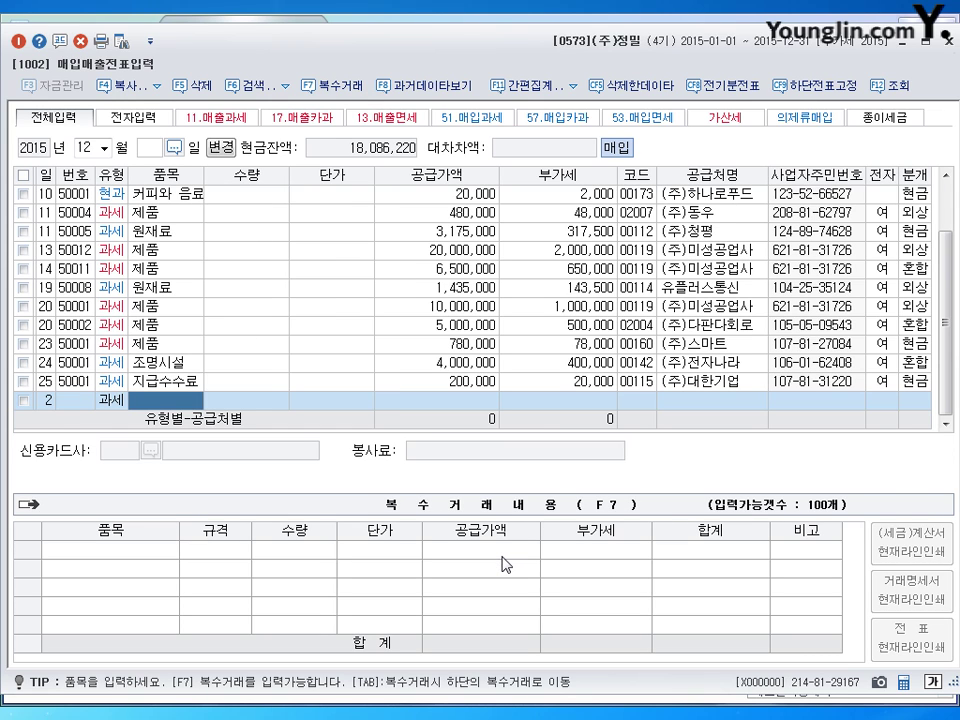
pyautogui.write('XA')
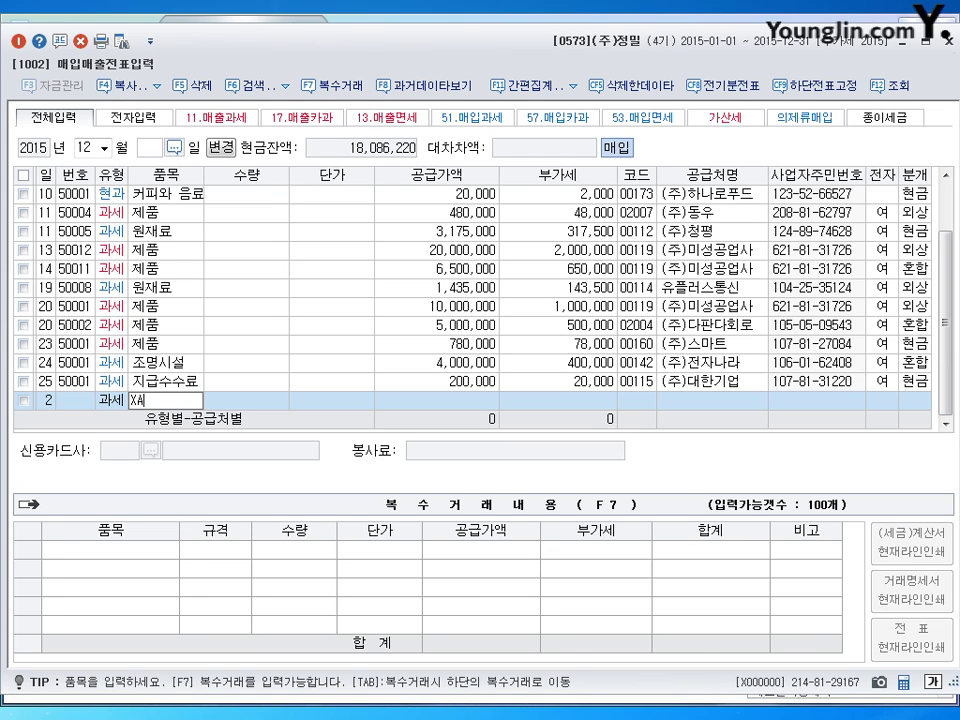
pyautogui.press('Return')
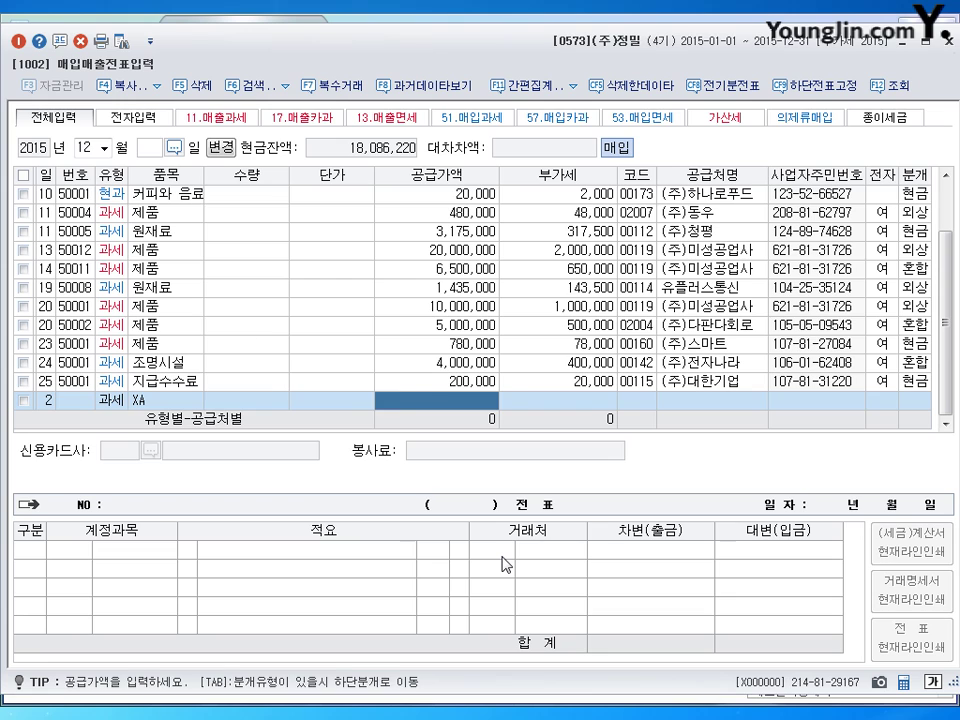
# Step: Set the December 2 entry's 수량 to 500 and 단가 to 5,000, keeping the calculated supply amount and VAT
pyautogui.press('Left')
pyautogui.press('Left')
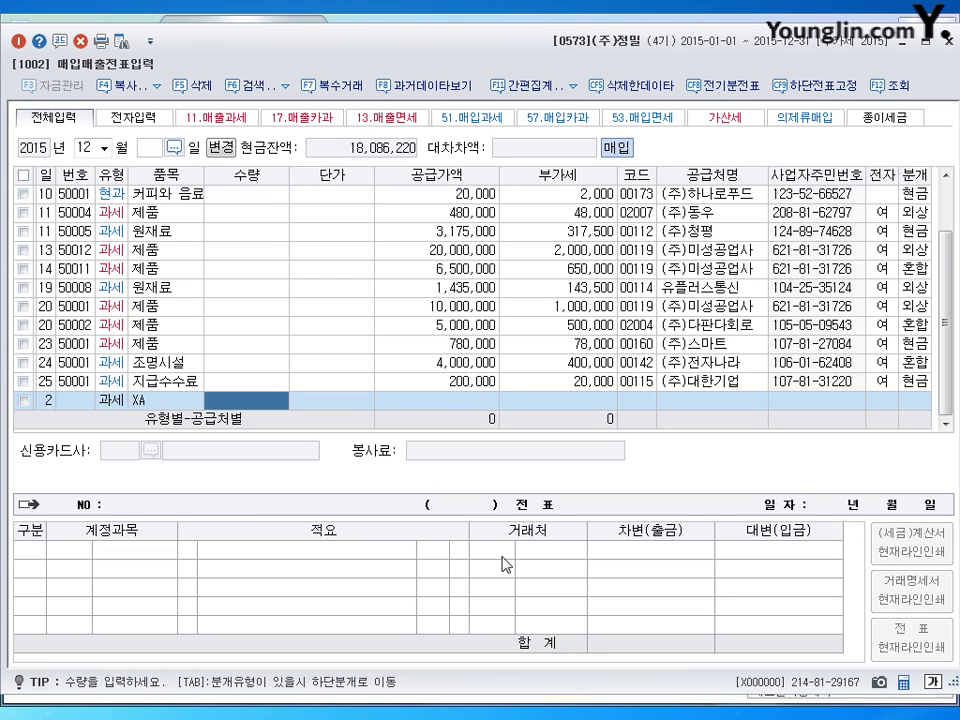
pyautogui.write('500')
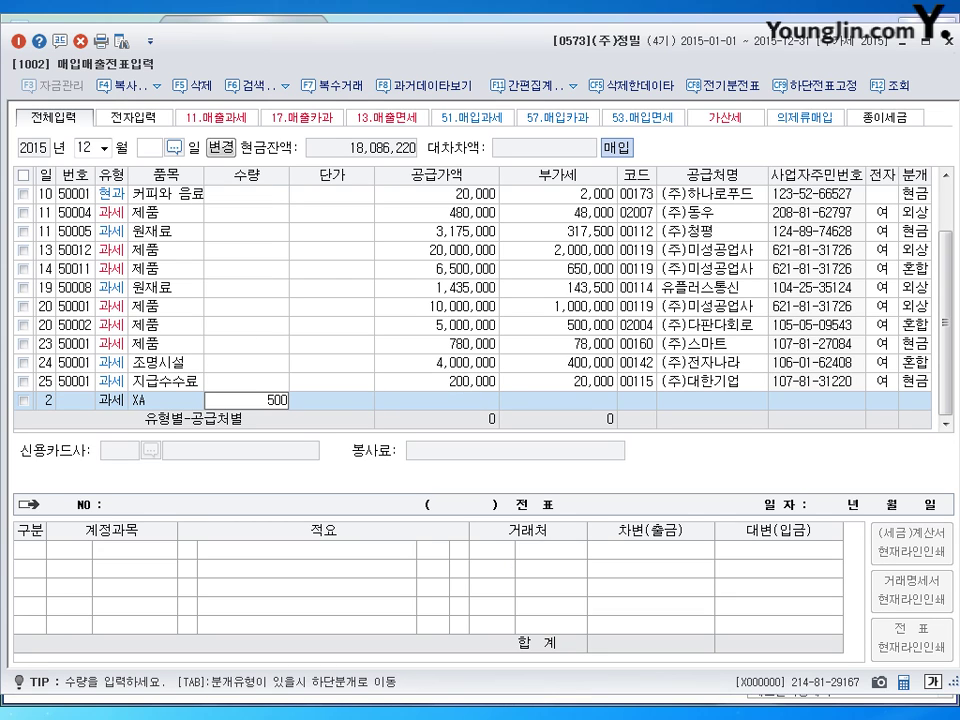
pyautogui.press('Return')
pyautogui.write('5000')
pyautogui.press('Return')
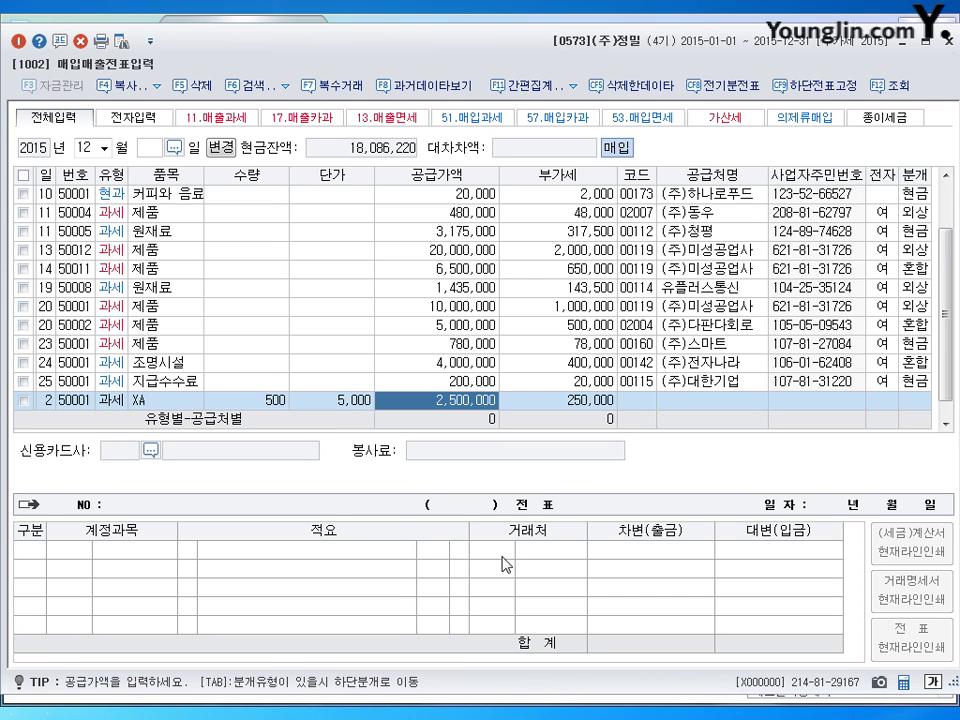
pyautogui.press('Return')
pyautogui.press('Return')
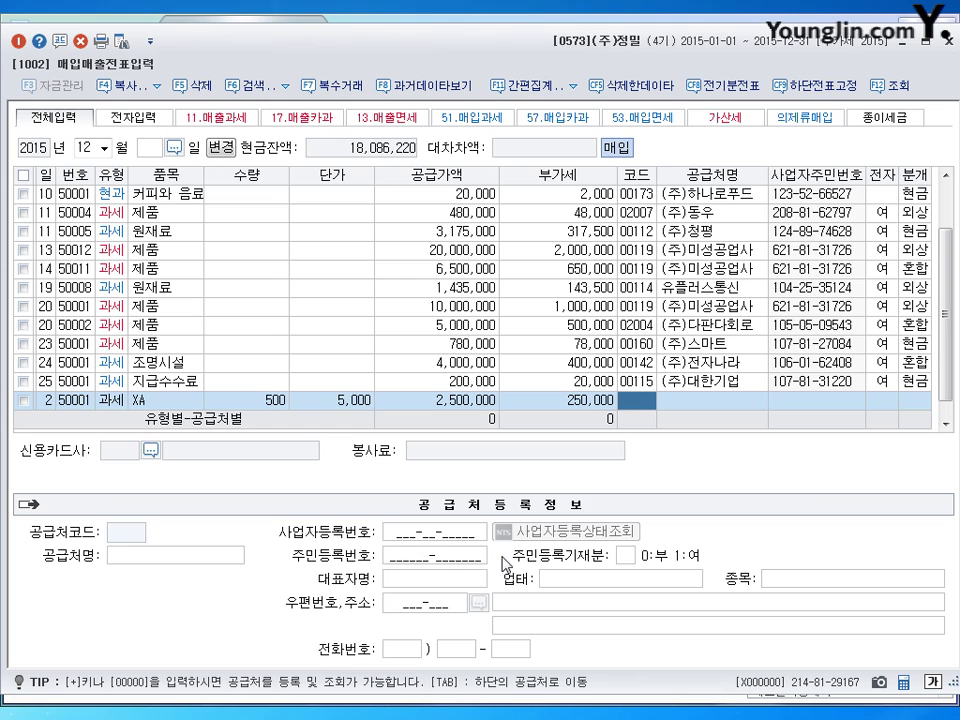
# Step: Choose 영포전자 as the supplier of the December 2 entry and set 전자 to 여
pyautogui.write('ㅇ')
pyautogui.press('BackSpace')
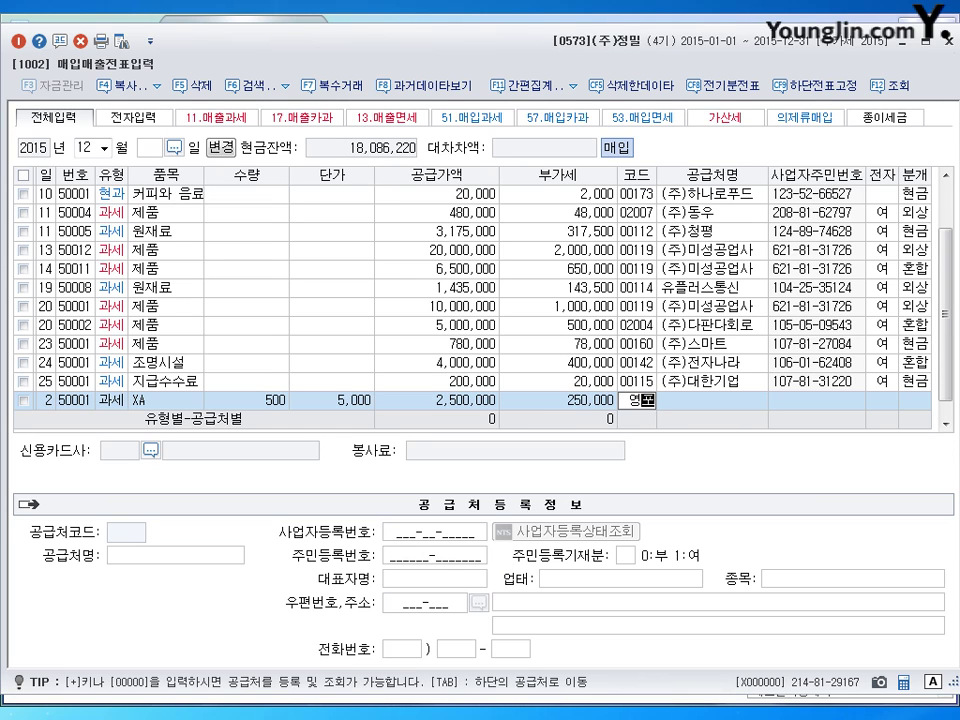
pyautogui.write('영포')
pyautogui.press('Return')
pyautogui.press('Return')
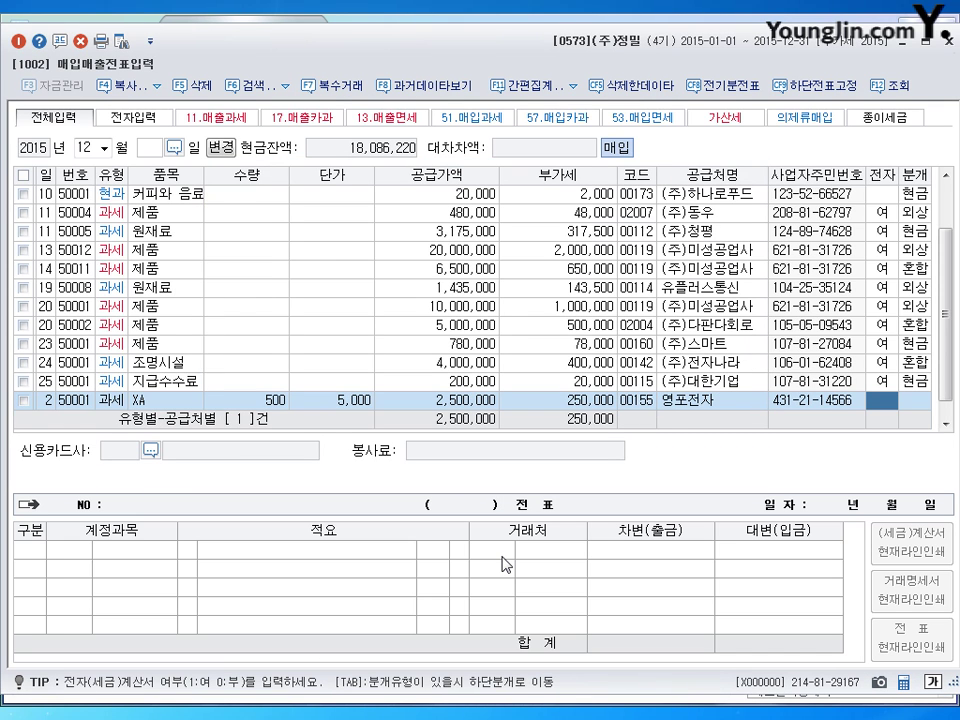
pyautogui.press('1')
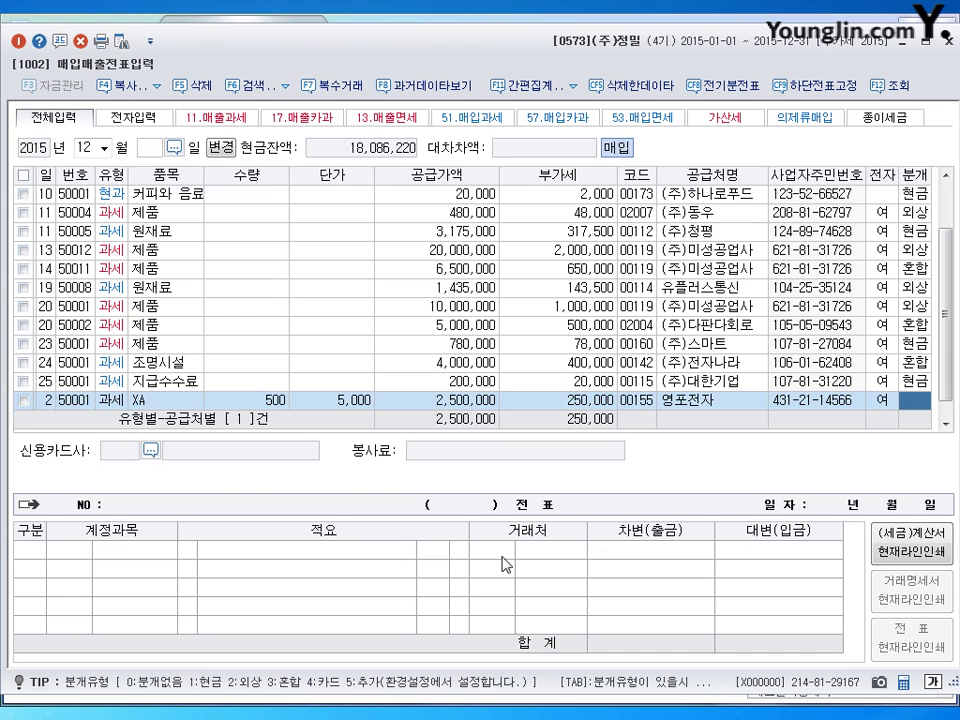
# Step: Set the December 2 entry's 분개 to 혼합 and add a credit (대변) line for 0252 지급어음 of 2,750,000
pyautogui.write('3')
pyautogui.press('Return')
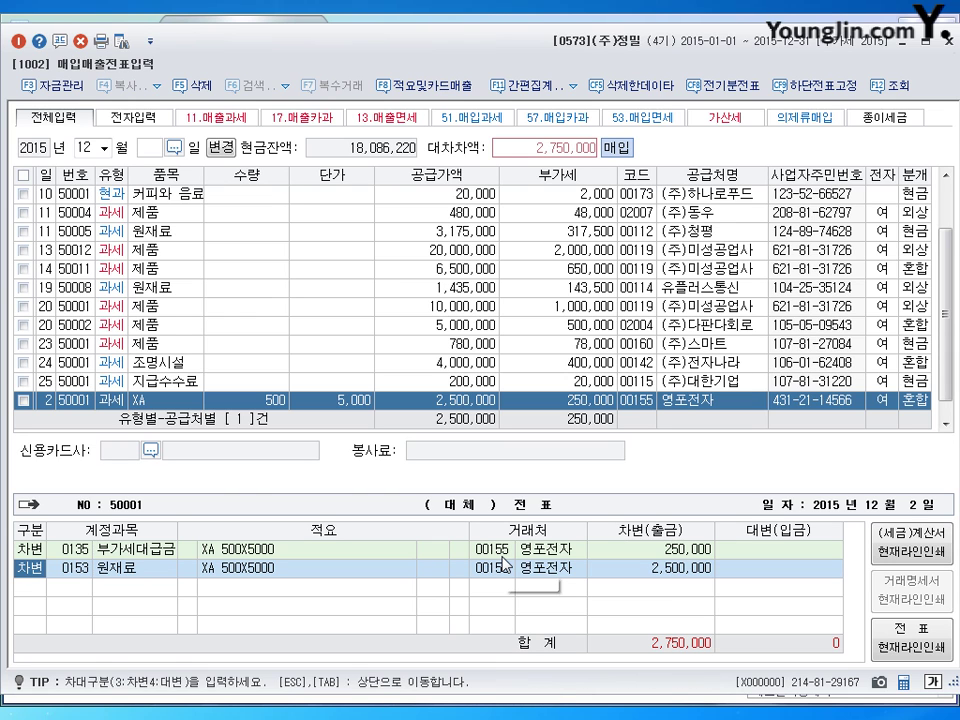
pyautogui.write('4')
pyautogui.press('Return')
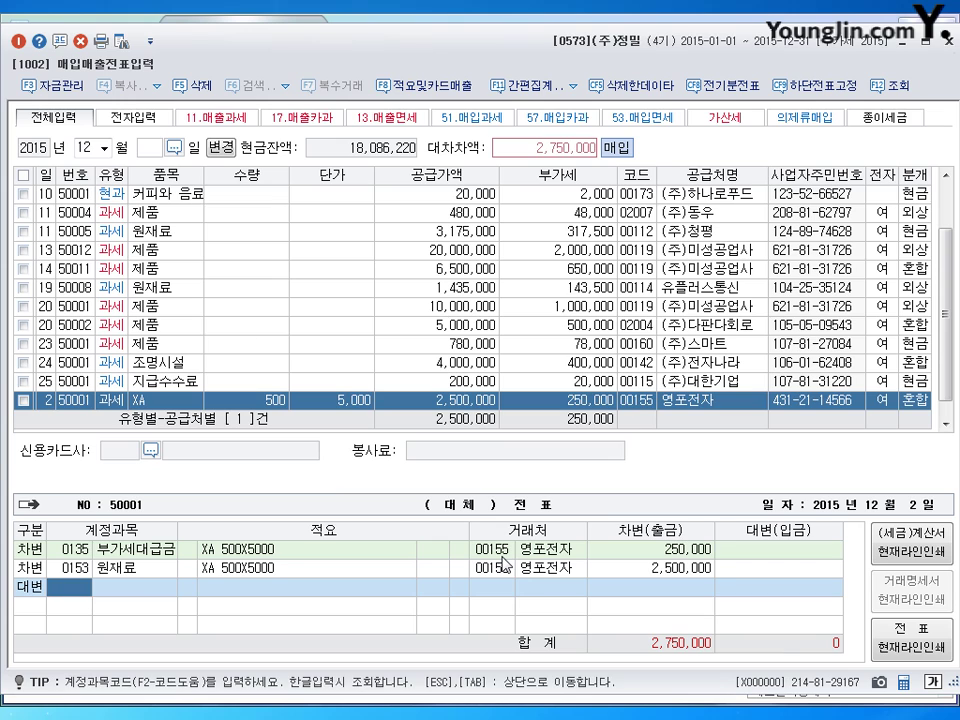
pyautogui.write('252')
pyautogui.press('Return')
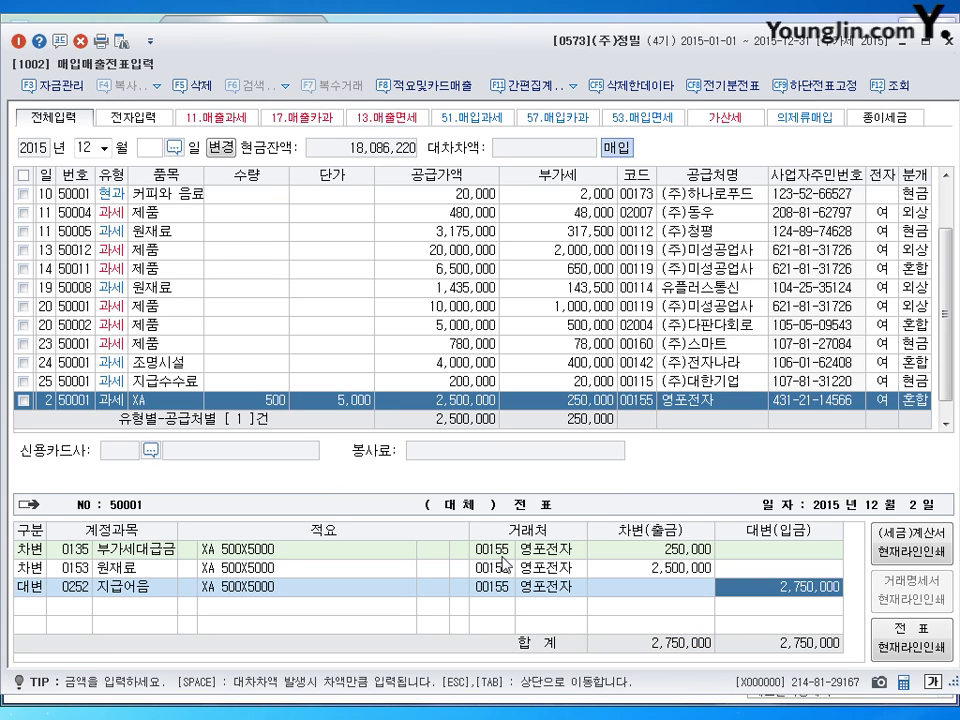
pyautogui.press('Return')
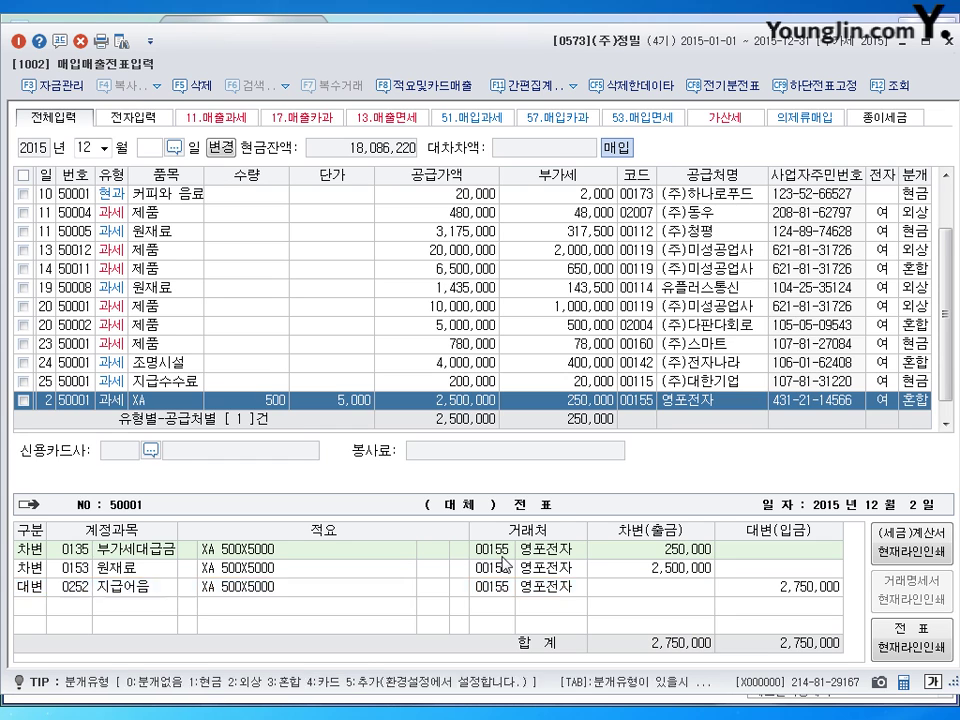
# Step: Start a December 21 entry with VAT type 53.면세 and 교육 as the 품목
pyautogui.write('21')
pyautogui.press('Return')
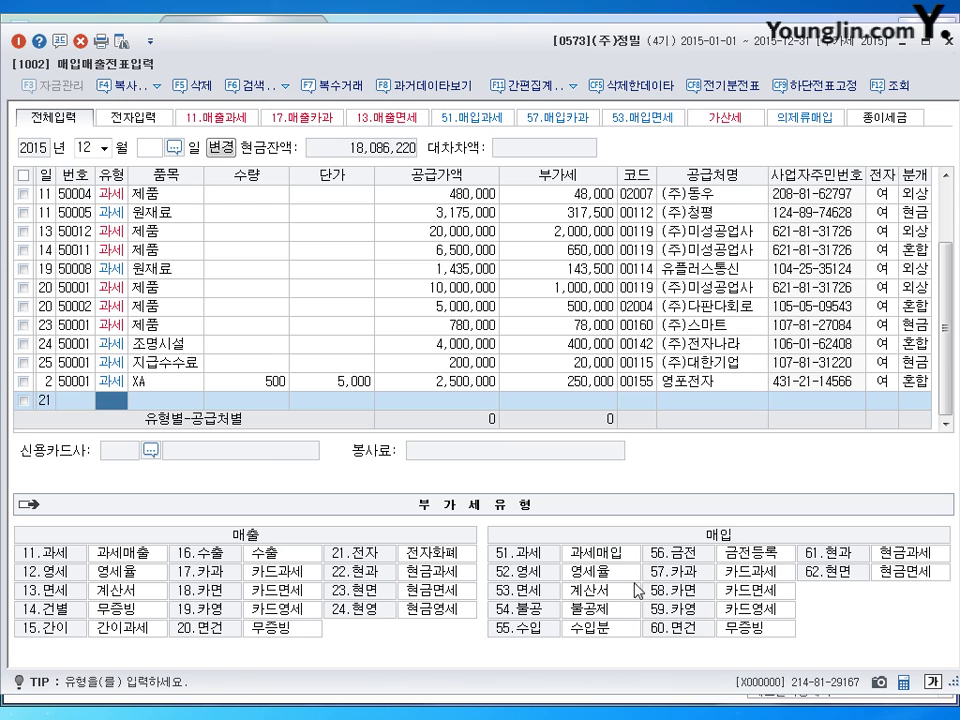
pyautogui.write('53')
pyautogui.press('Return')
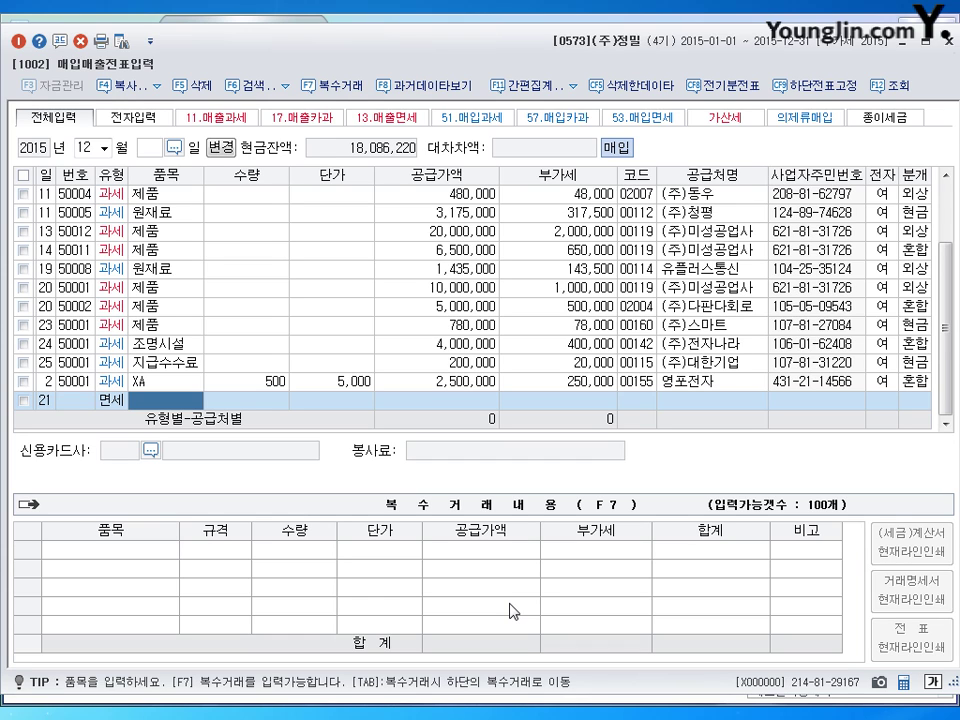
pyautogui.write('교육')
pyautogui.press('Return')
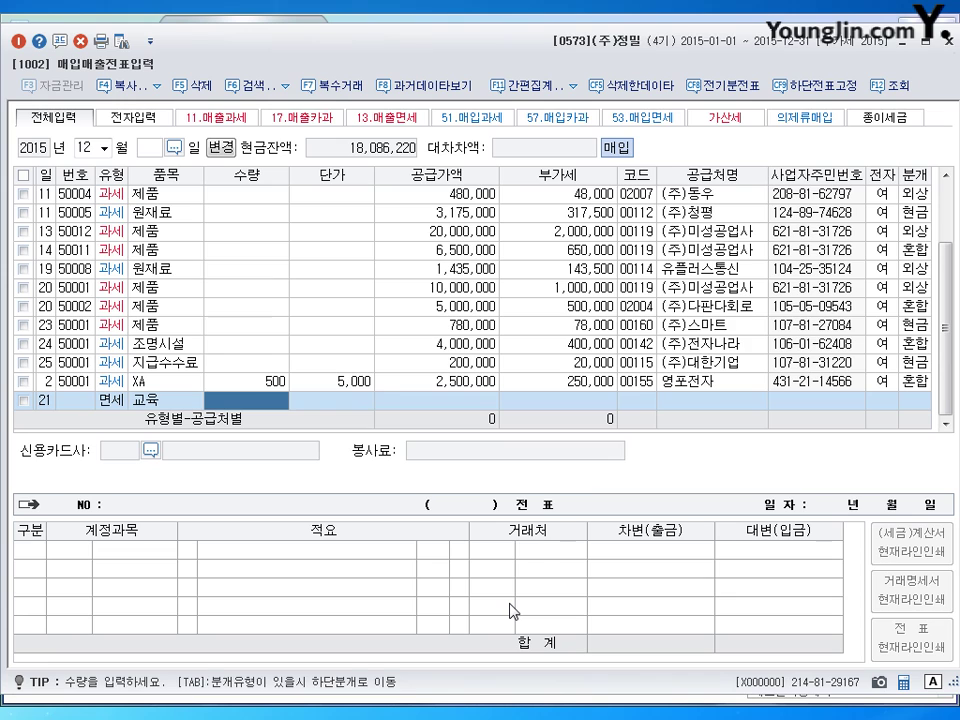
# Step: Enter 5,500,000 as the 공급가액 of the December 21 entry and look up its supplier by 한라
pyautogui.press('Return')
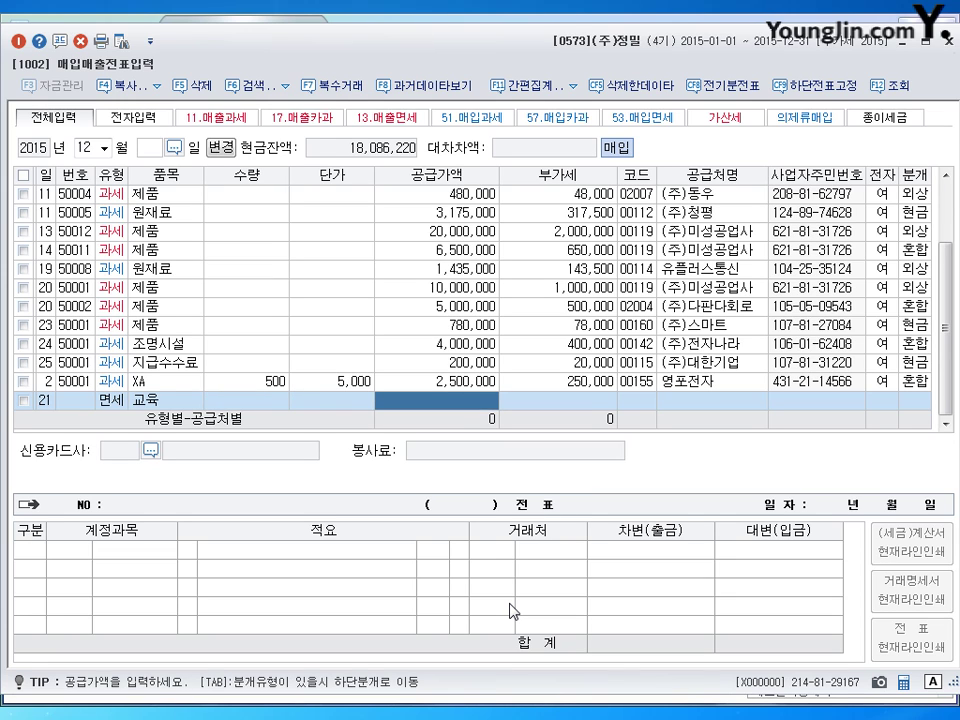
pyautogui.write('5500000')
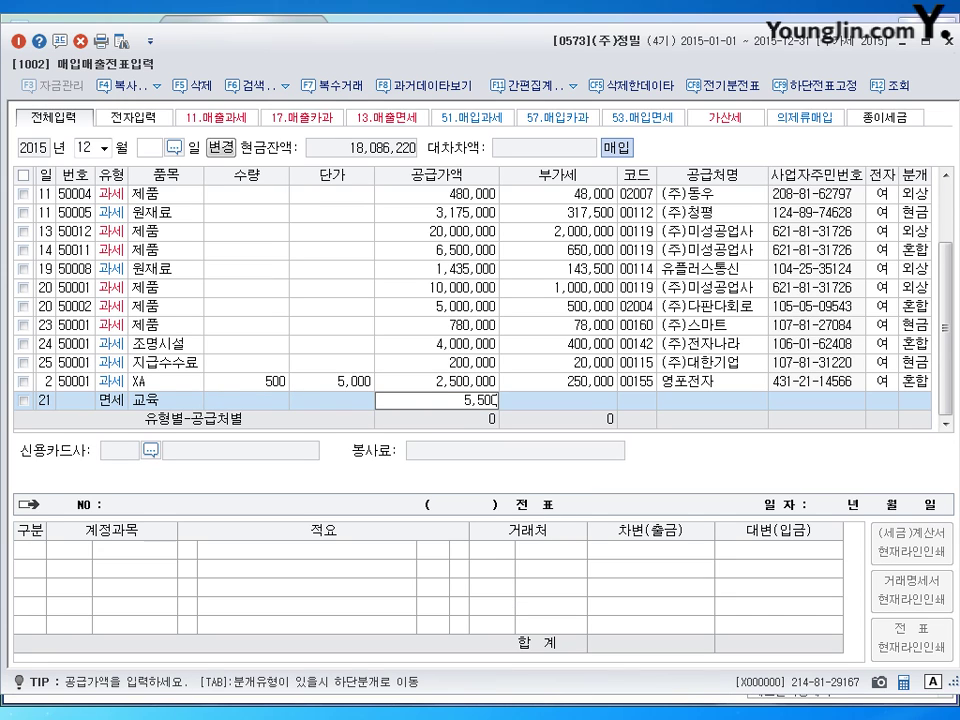
pyautogui.press('Return')
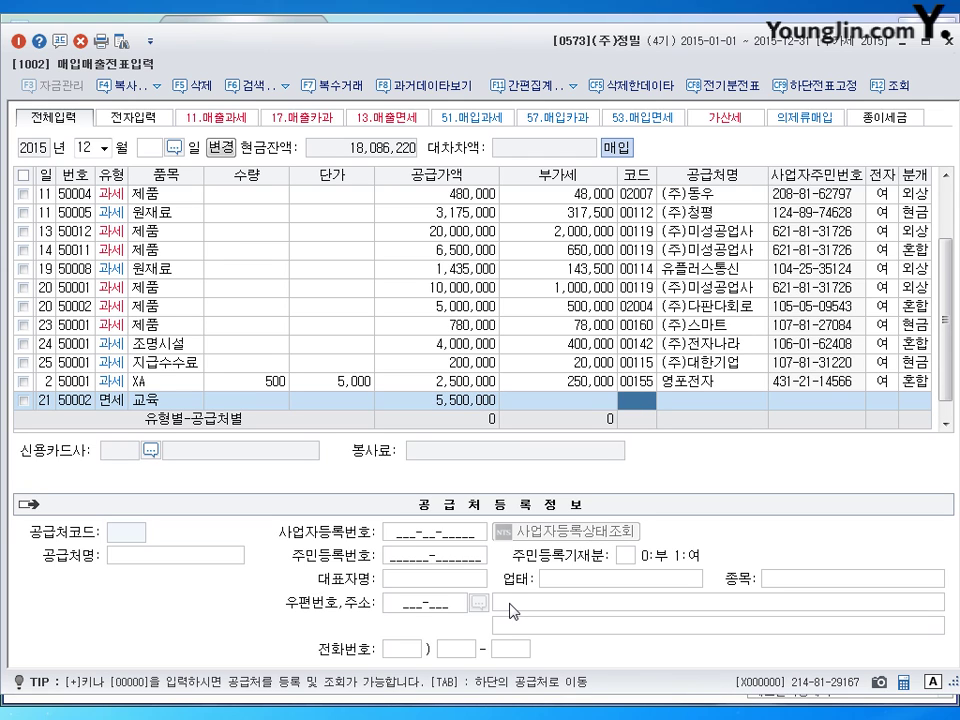
pyautogui.write('한라')
pyautogui.press('Return')
pyautogui.press('Escape')
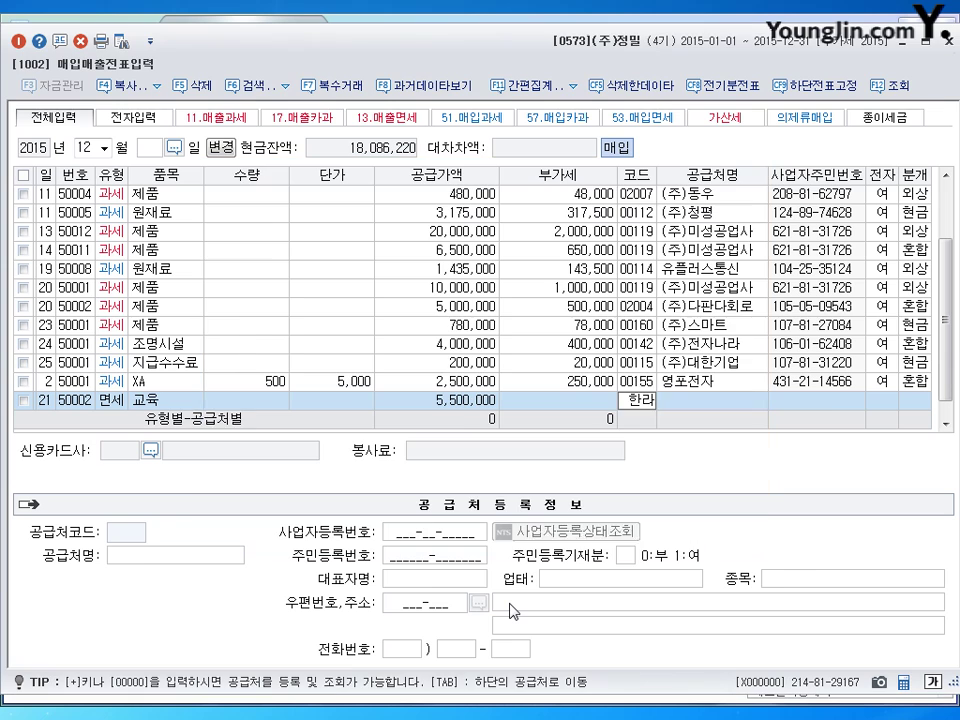
pyautogui.press('Return')
pyautogui.press('Return')
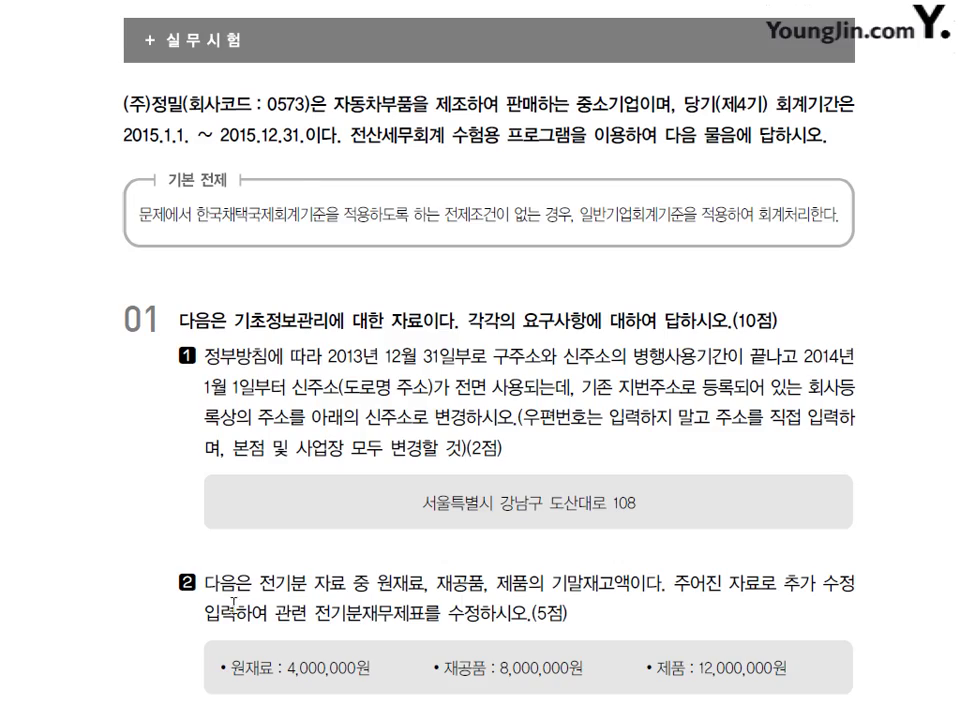
# Step: Review the question 03 entry notes in the exam document, marking the instruction that 전자세금계산서 be reflected as 전자입력
pyautogui.scroll(-10, 381, 540)
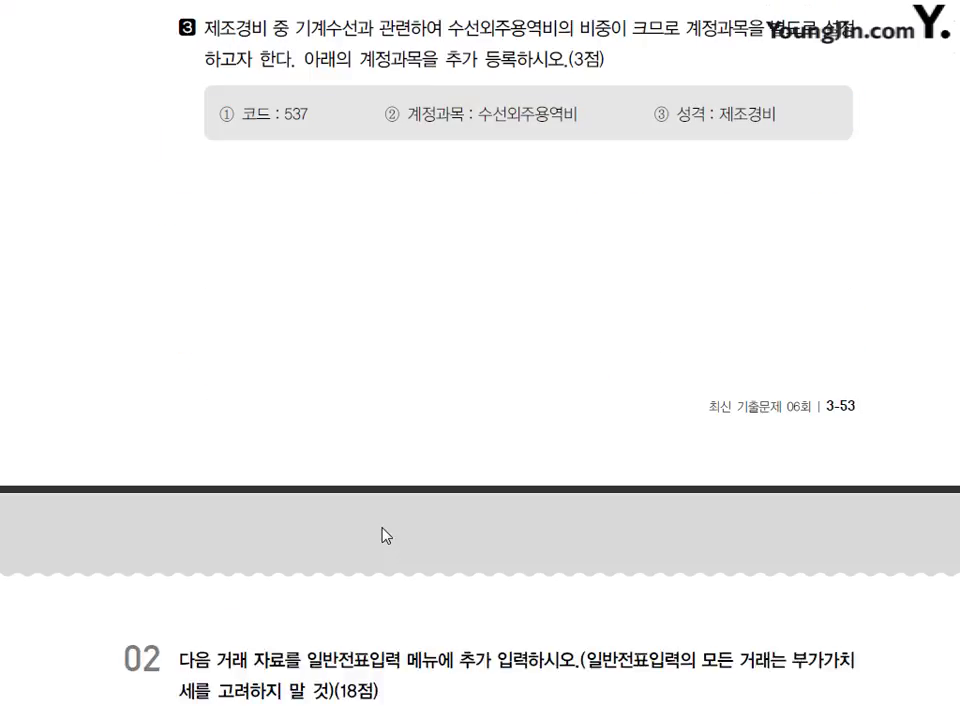
pyautogui.scroll(-9, 381, 528)
pyautogui.scroll(2, 375, 563)
pyautogui.scroll(-3, 375, 563)
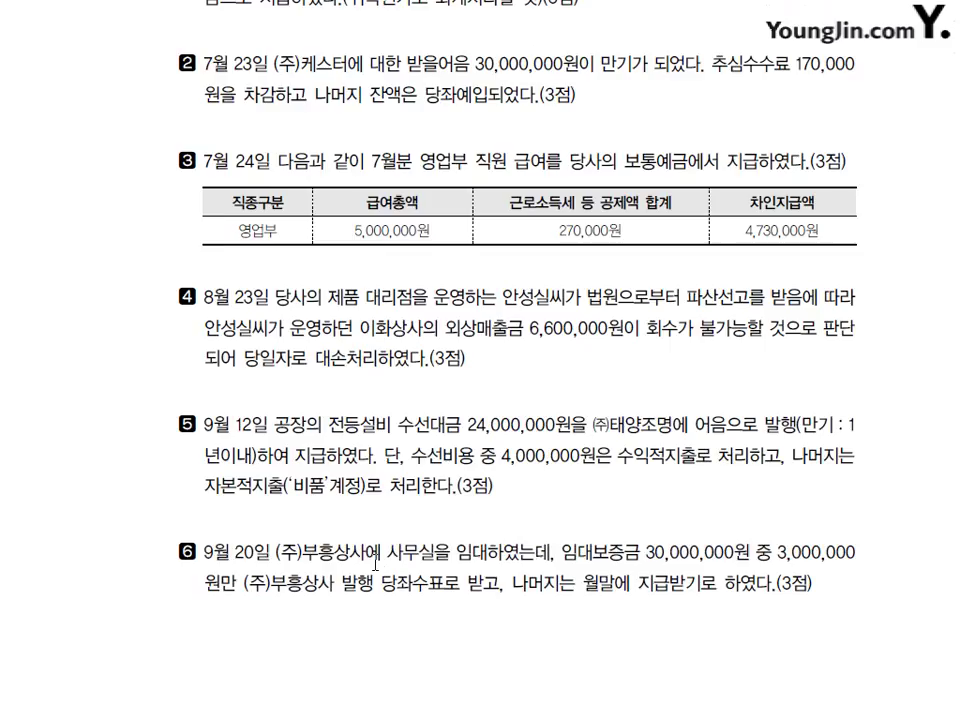
pyautogui.scroll(-12, 375, 563)
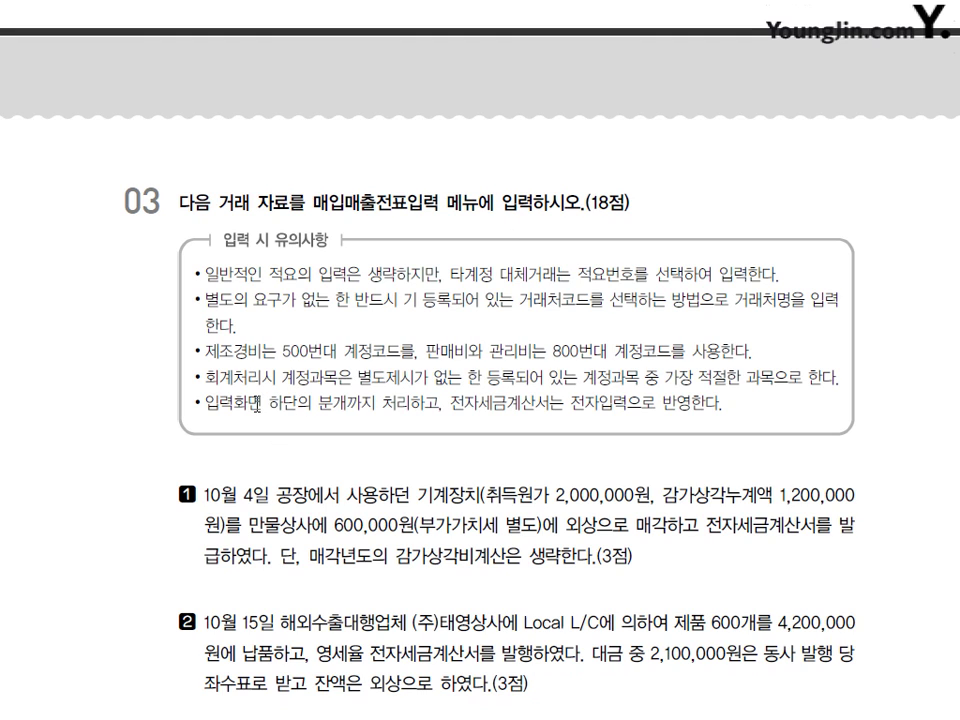
pyautogui.moveTo(205, 405); pyautogui.dragTo(479, 410)
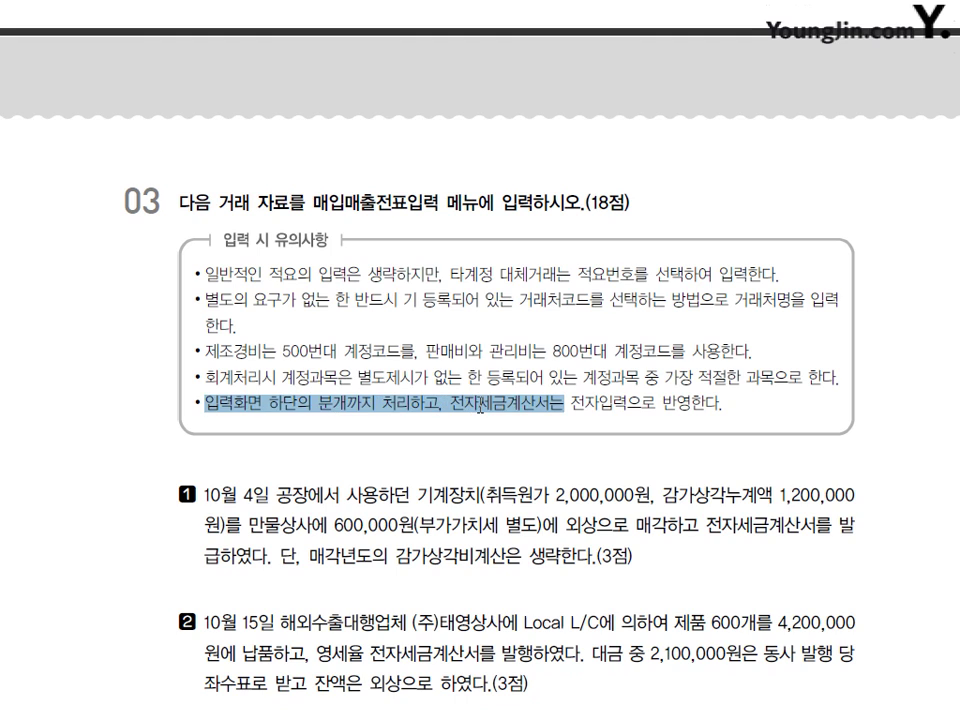
pyautogui.click(470, 422)
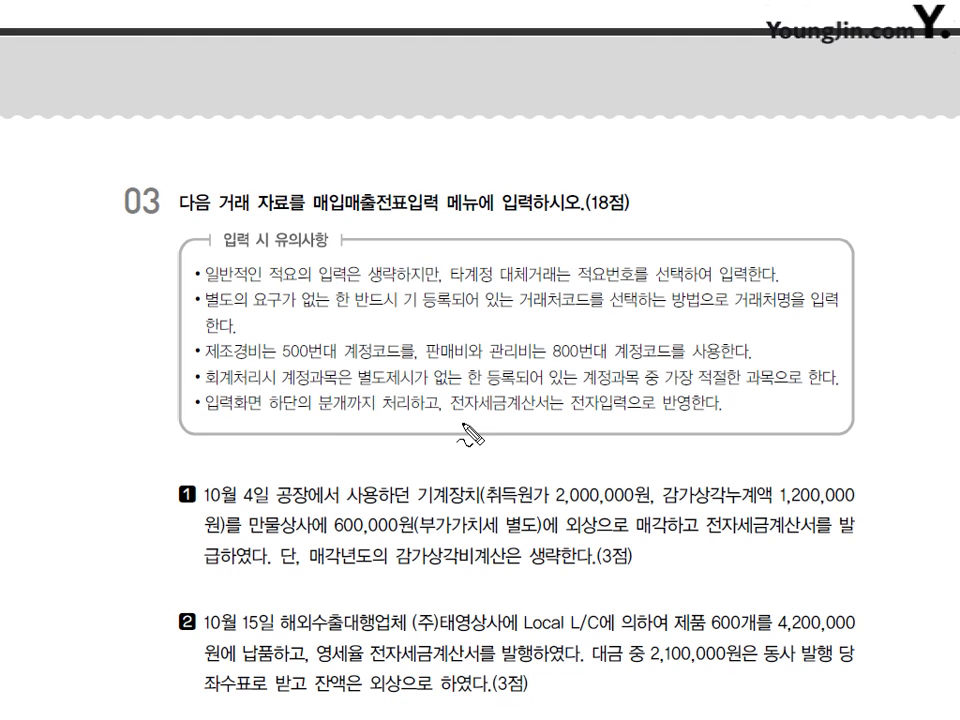
pyautogui.moveTo(453, 422); pyautogui.dragTo(541, 421)
pyautogui.moveTo(621, 422)
pyautogui.mouseDown()
pyautogui.moveTo(583, 420)
pyautogui.moveTo(607, 394)
pyautogui.moveTo(627, 425)
pyautogui.mouseUp()
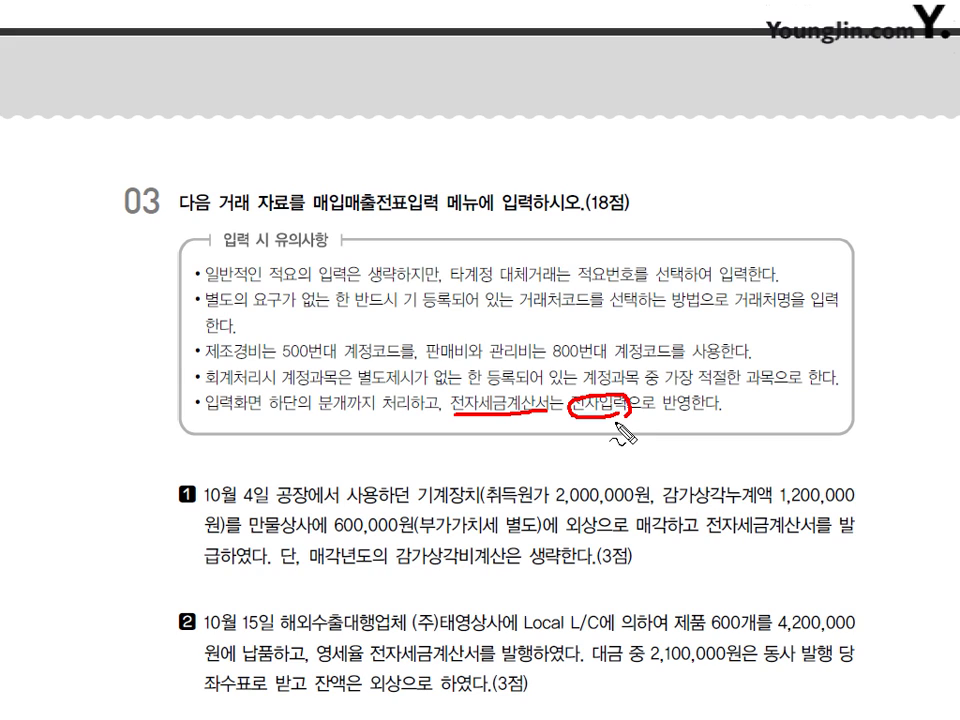
pyautogui.press('Escape')
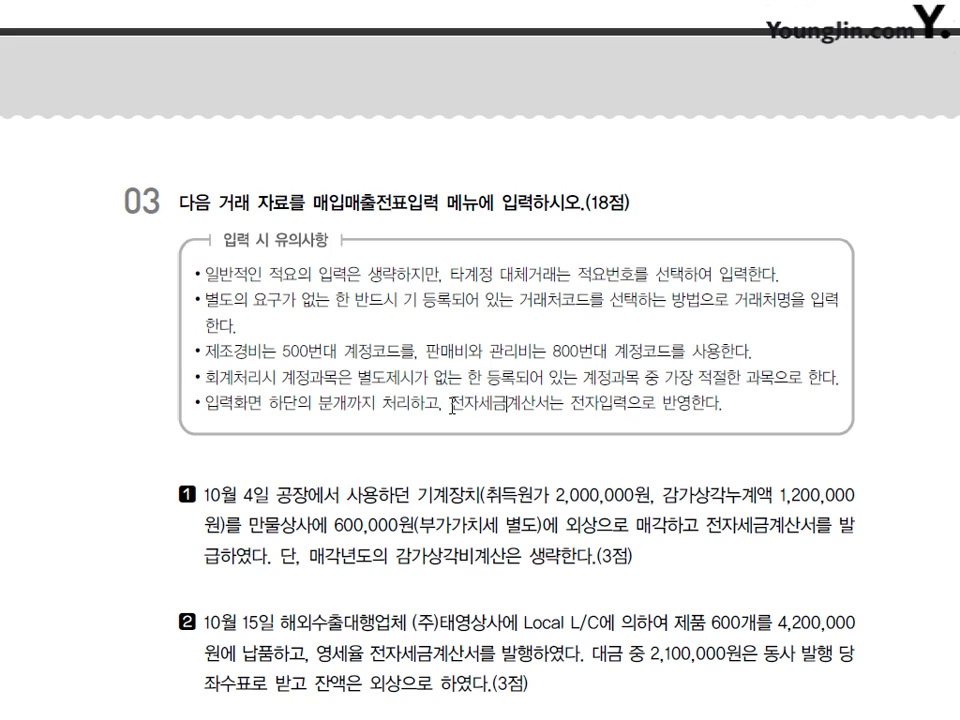
pyautogui.moveTo(454, 405); pyautogui.dragTo(722, 405)
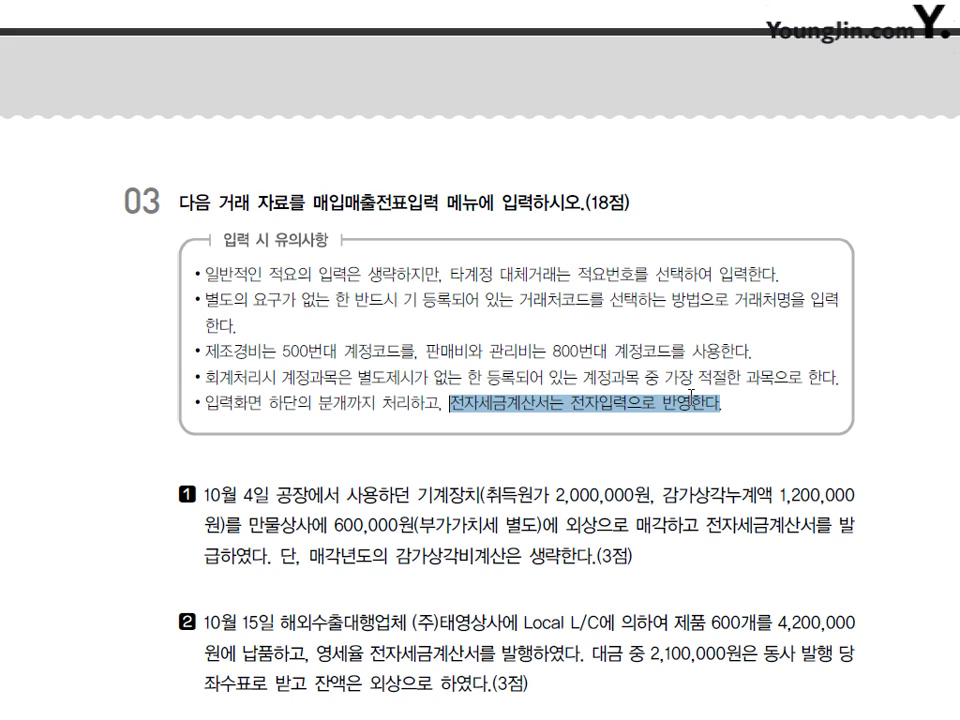
pyautogui.click(628, 405)
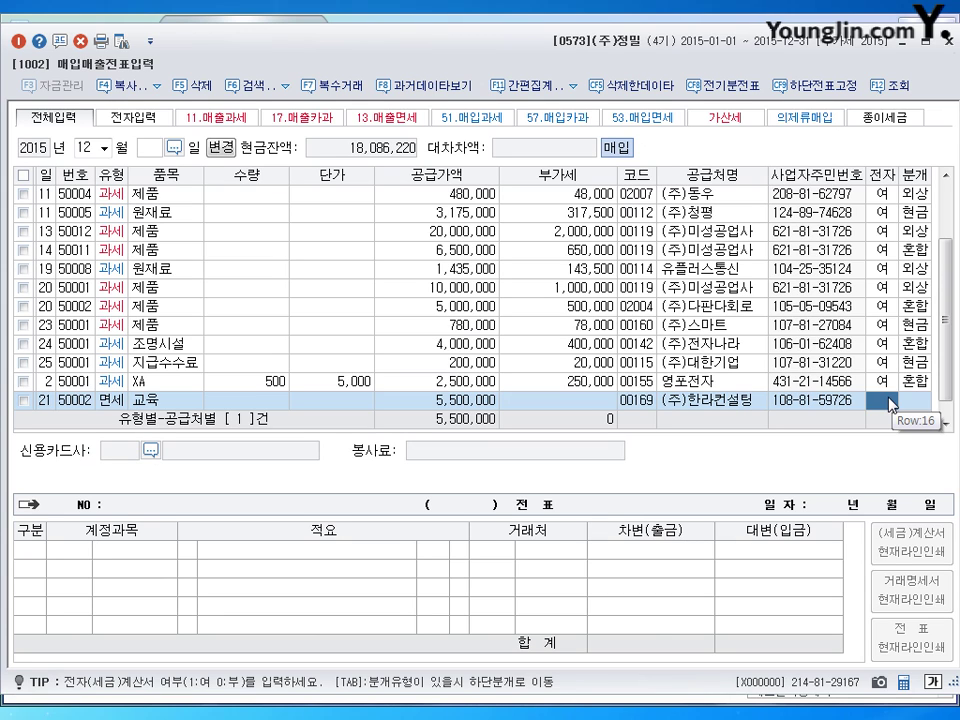
# Step: Set 전자 to 여 and 분개 to 혼합 for the December 21 교육 entry
pyautogui.click(915, 400)
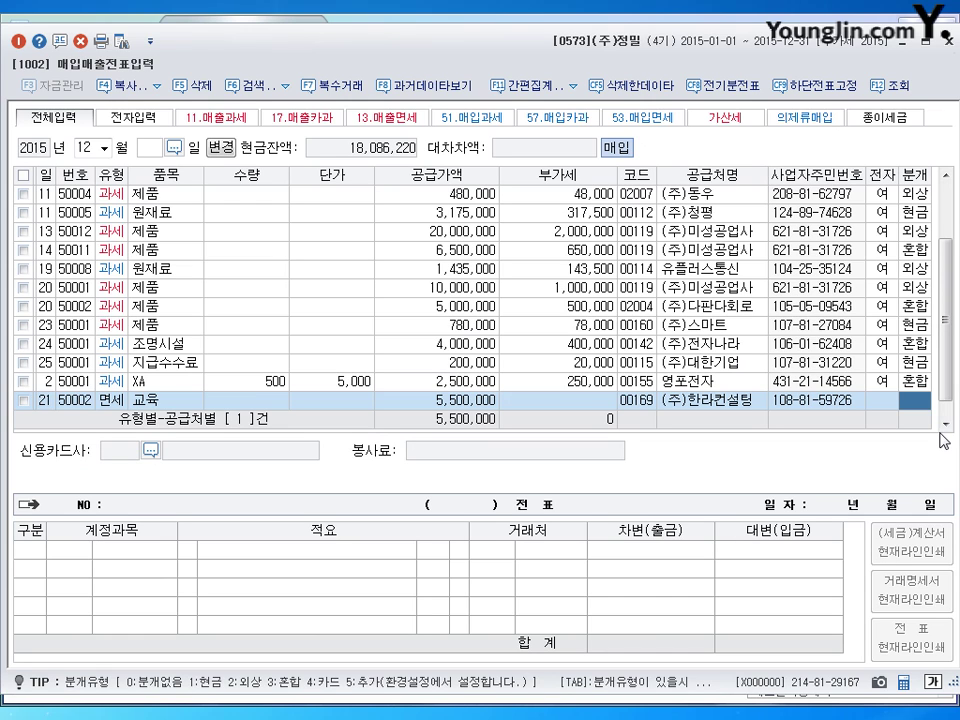
pyautogui.press('Left')
pyautogui.write('1')
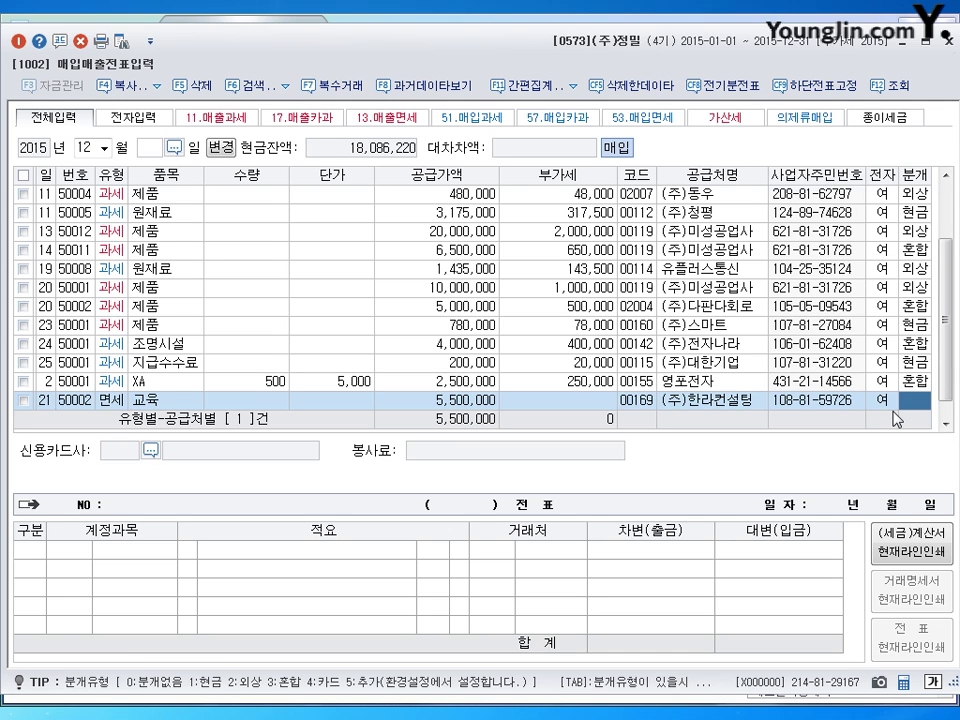
pyautogui.write('3')
pyautogui.press('Return')
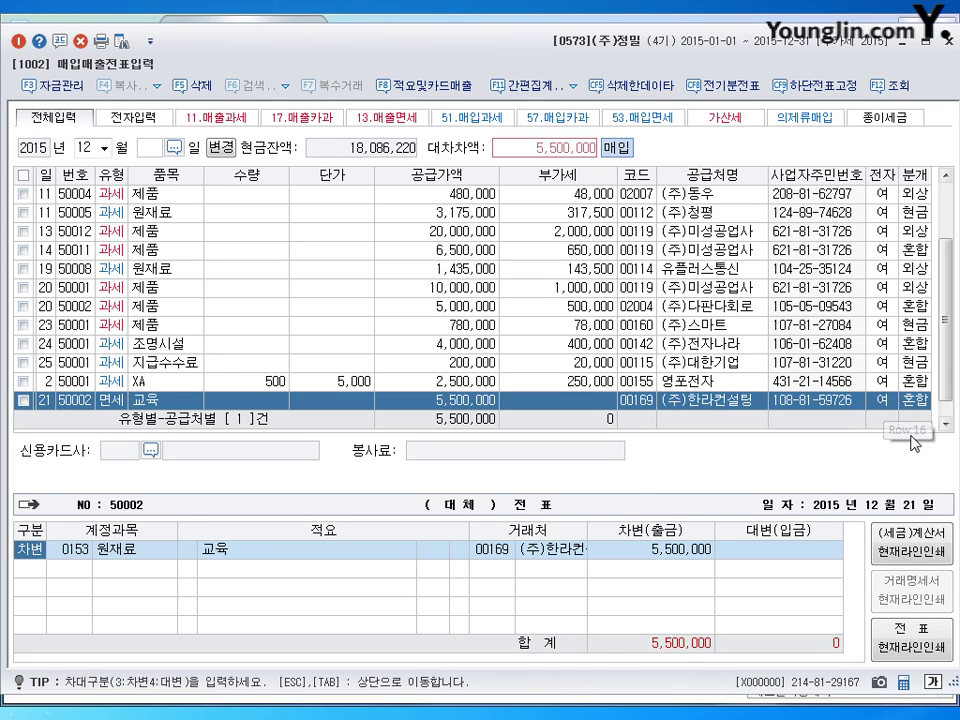
# Step: Change the December 21 entry's debit account to 0525 교육훈련비, add a 0103 보통예금 credit line of 5,500,000, and leave the voucher
pyautogui.press('Return')
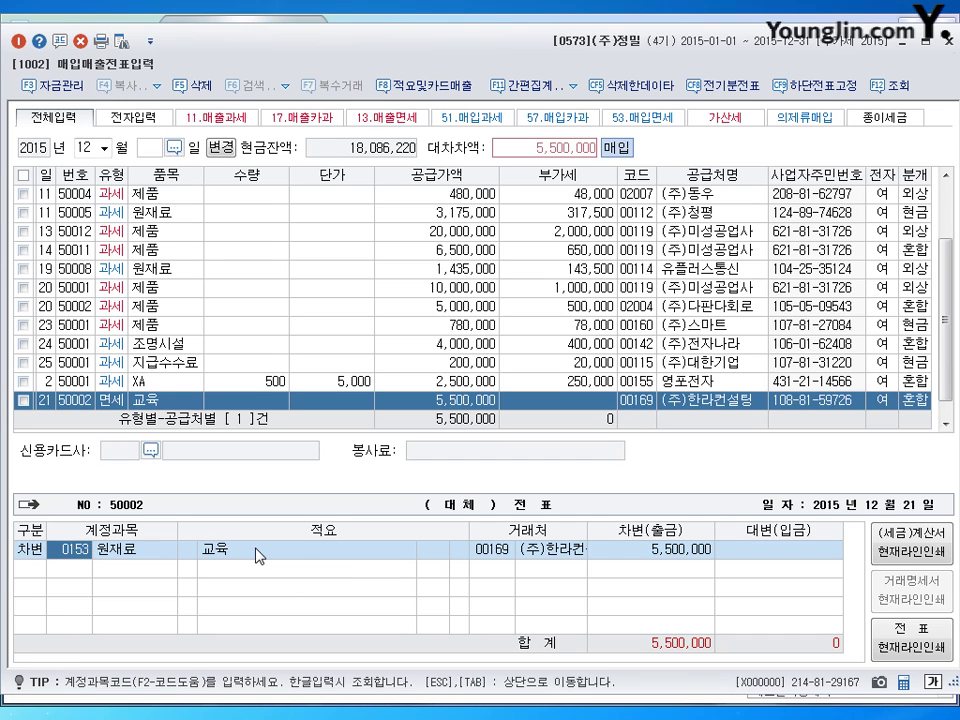
pyautogui.write('0525')
pyautogui.press('Return')
pyautogui.press('Return')
pyautogui.press('Return')
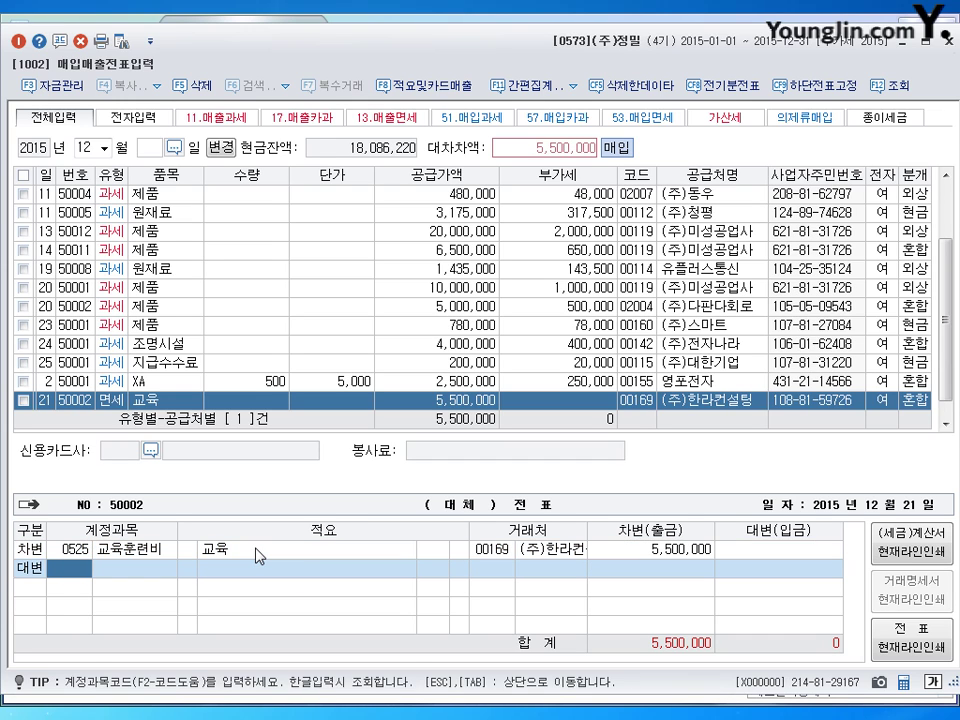
pyautogui.write('103')
pyautogui.press('Return')
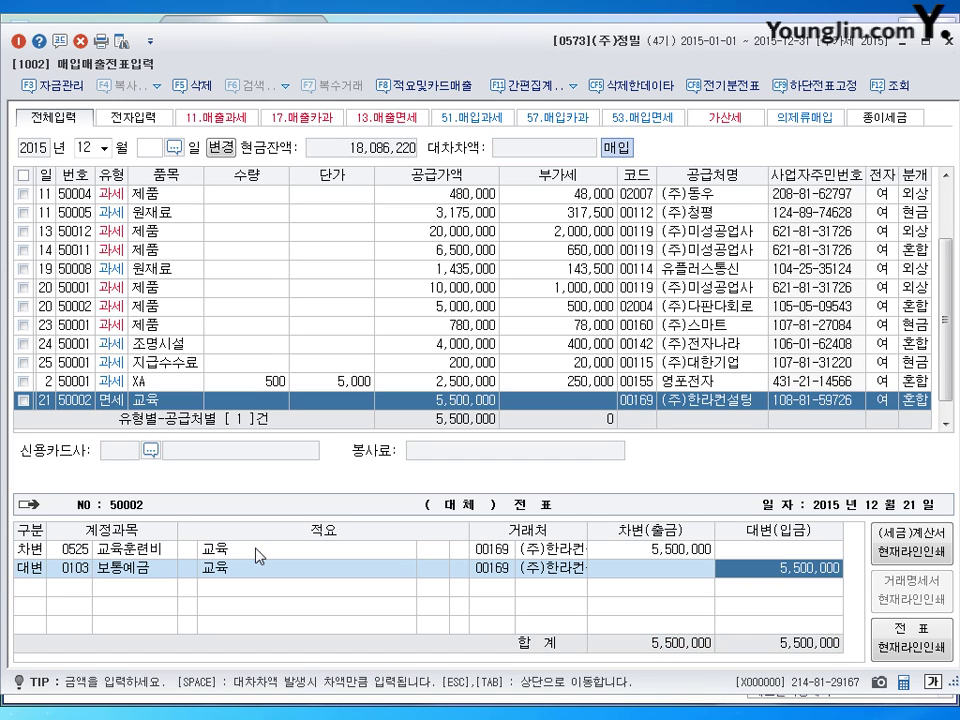
pyautogui.press('Return')
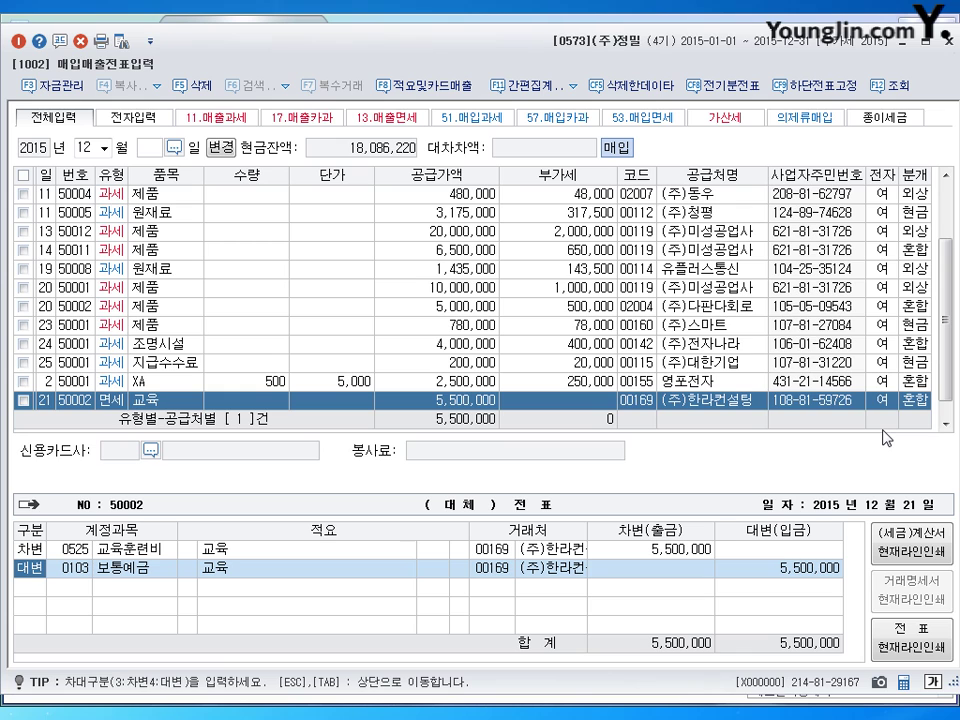
pyautogui.press('Escape')
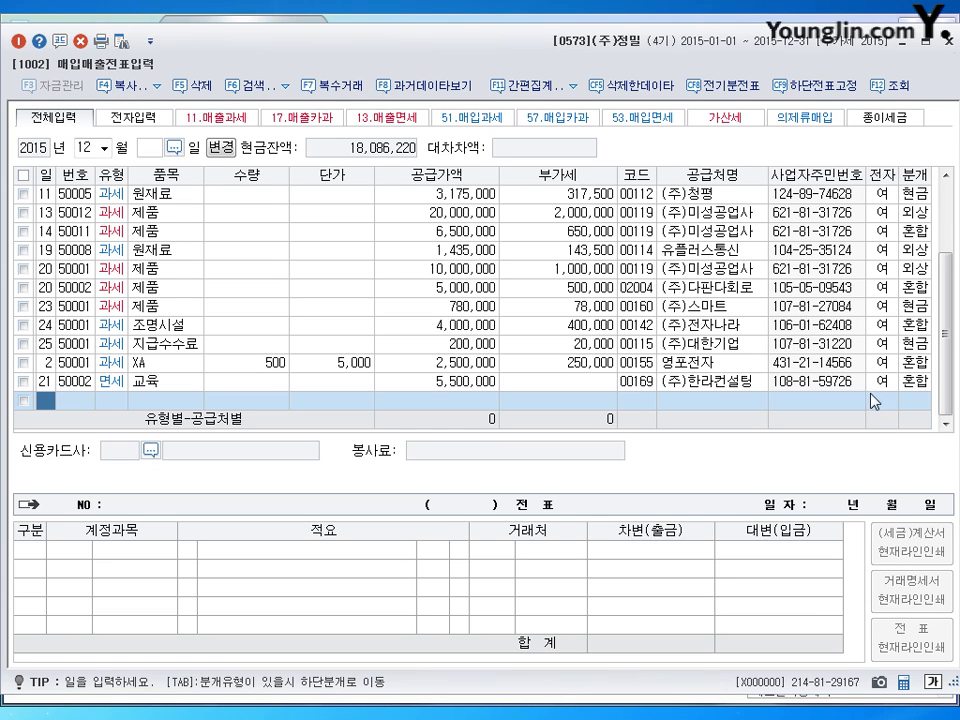
pyautogui.press('Escape')
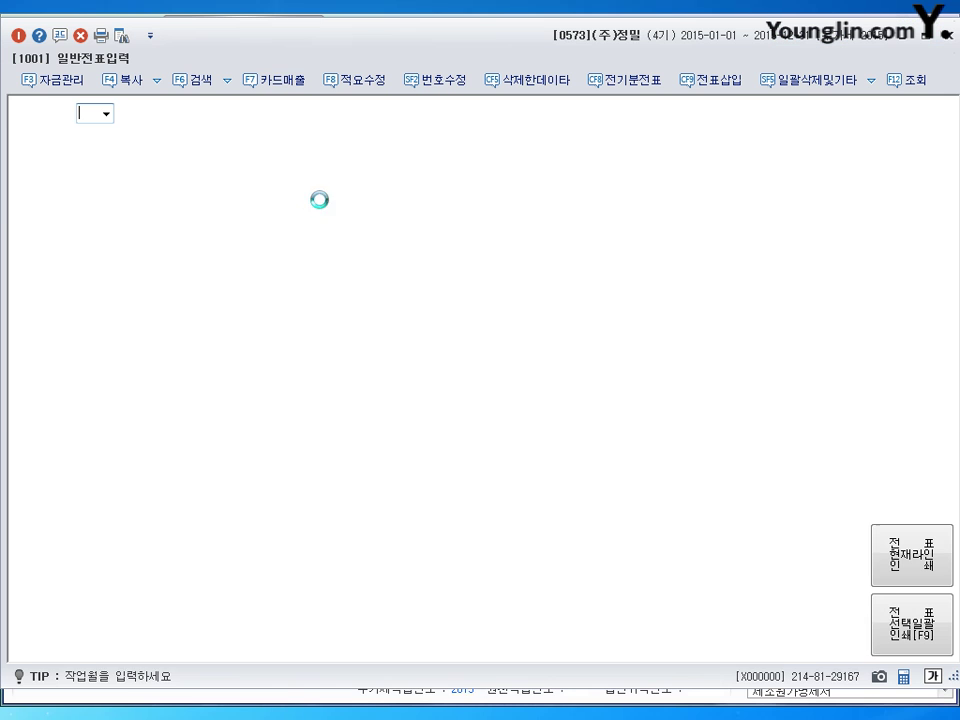
# Step: Open the June 30 vouchers in 일반전표입력 and examine the 부가세예수금, 부가세대급금 and 미지급세금 lines
pyautogui.write('3')
pyautogui.press('Return')
pyautogui.write('0')
pyautogui.press('Return')
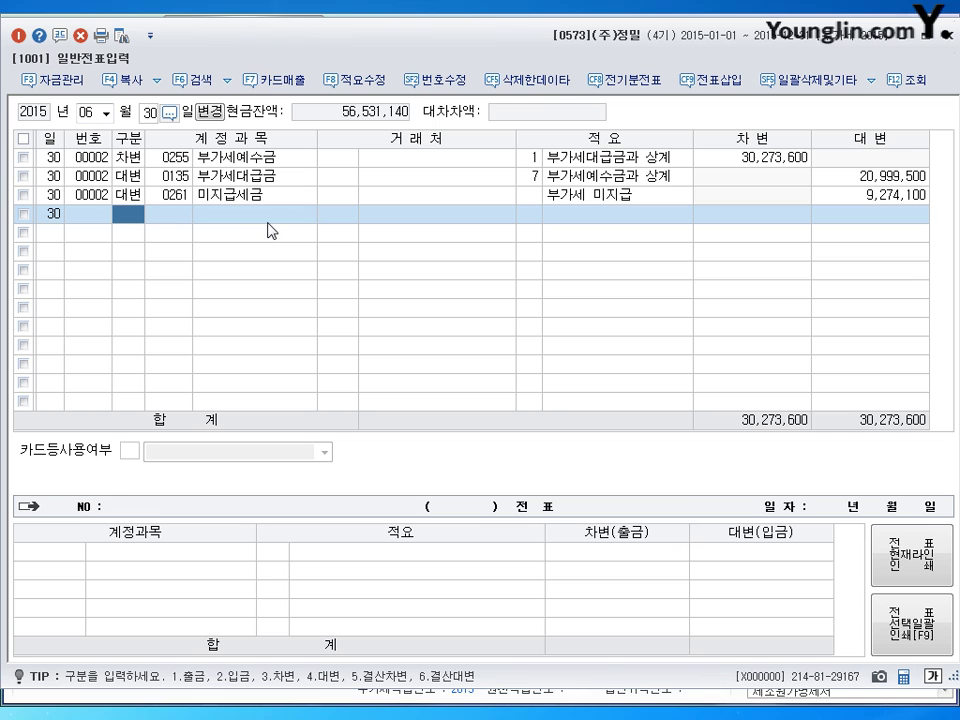
pyautogui.click(250, 164)
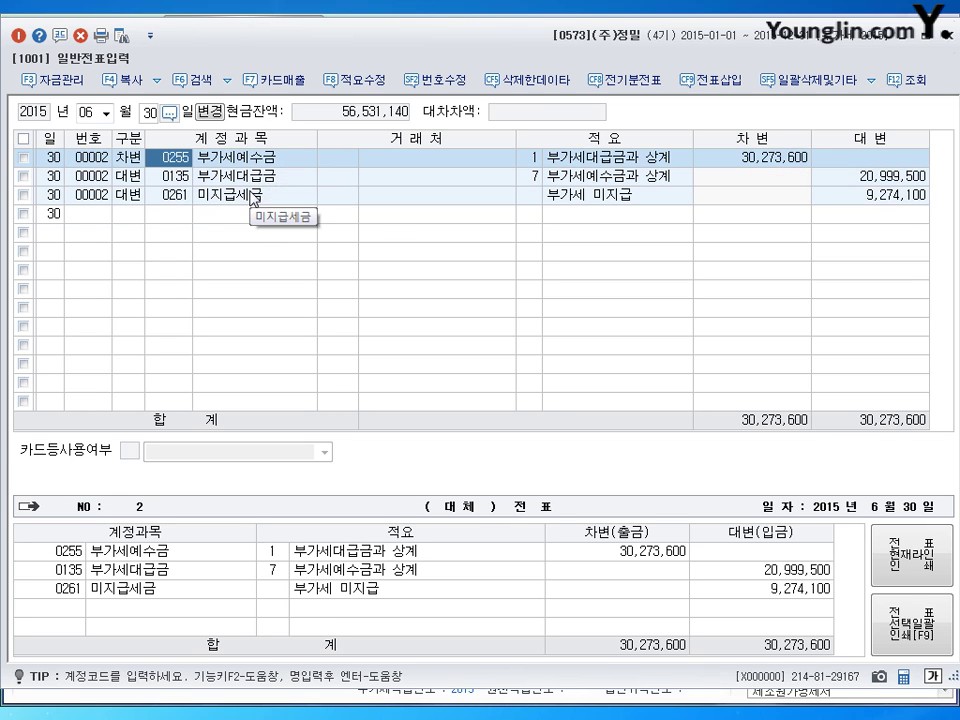
pyautogui.click(244, 177)
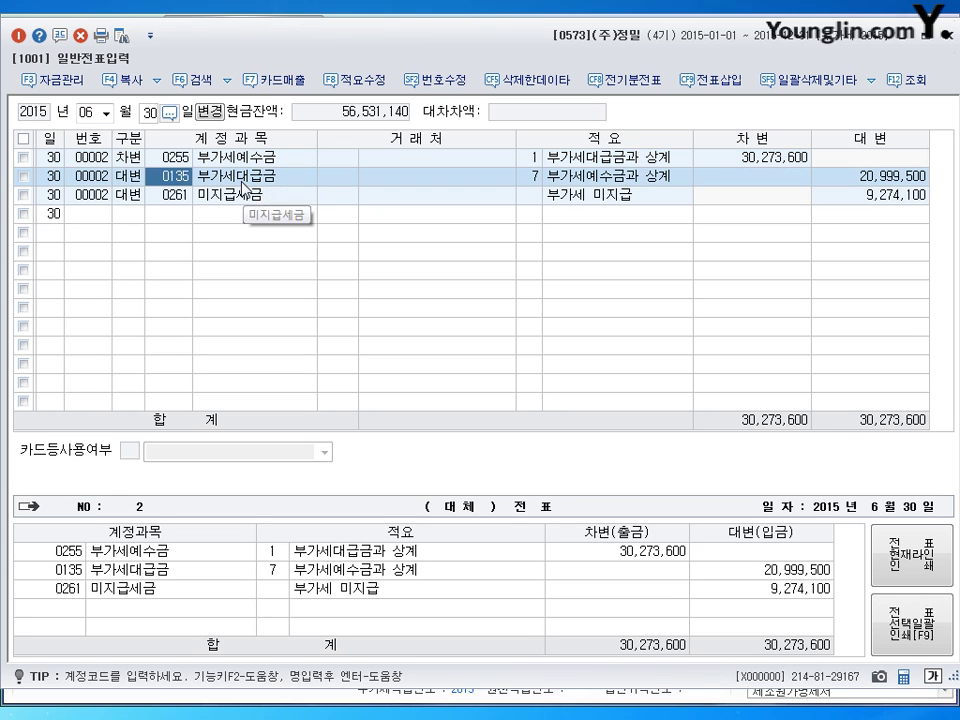
pyautogui.click(243, 160)
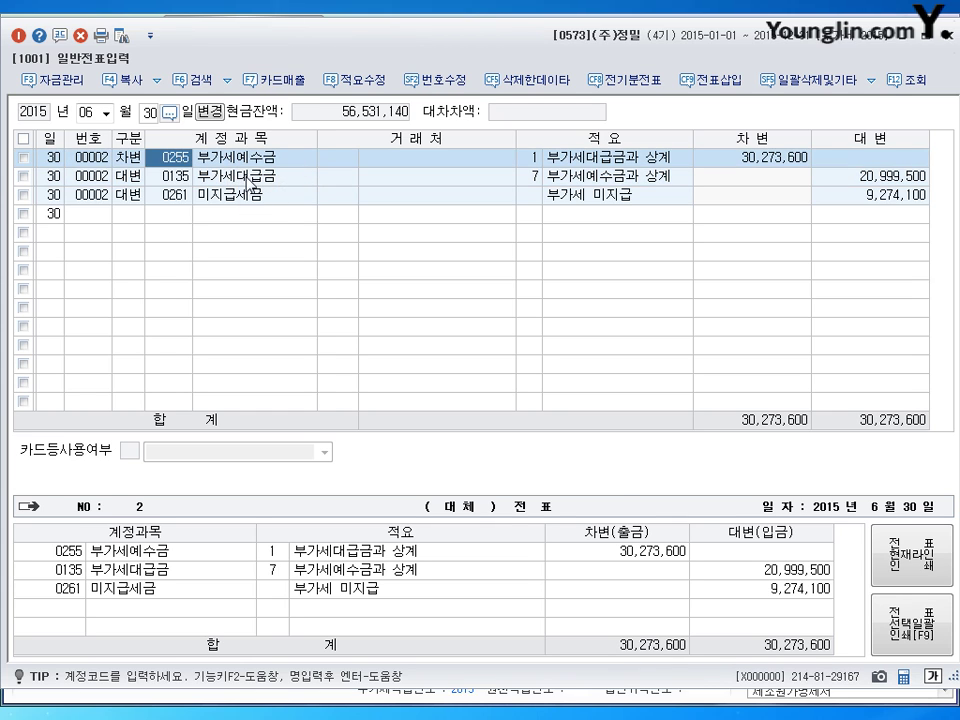
pyautogui.click(250, 177)
pyautogui.click(249, 162)
pyautogui.click(250, 177)
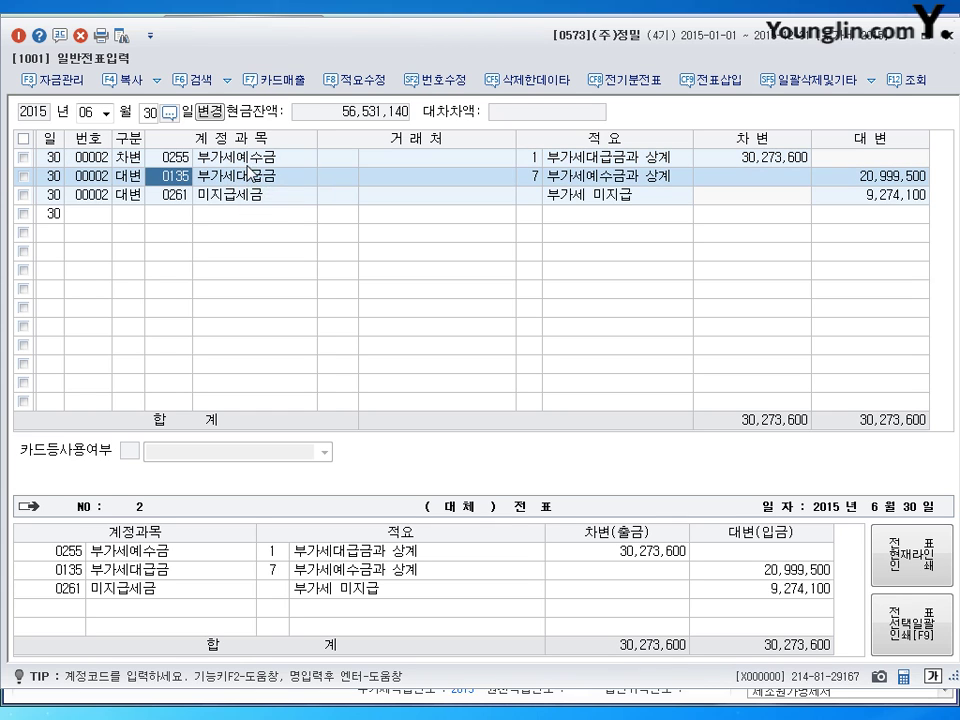
pyautogui.click(249, 160)
pyautogui.click(247, 198)
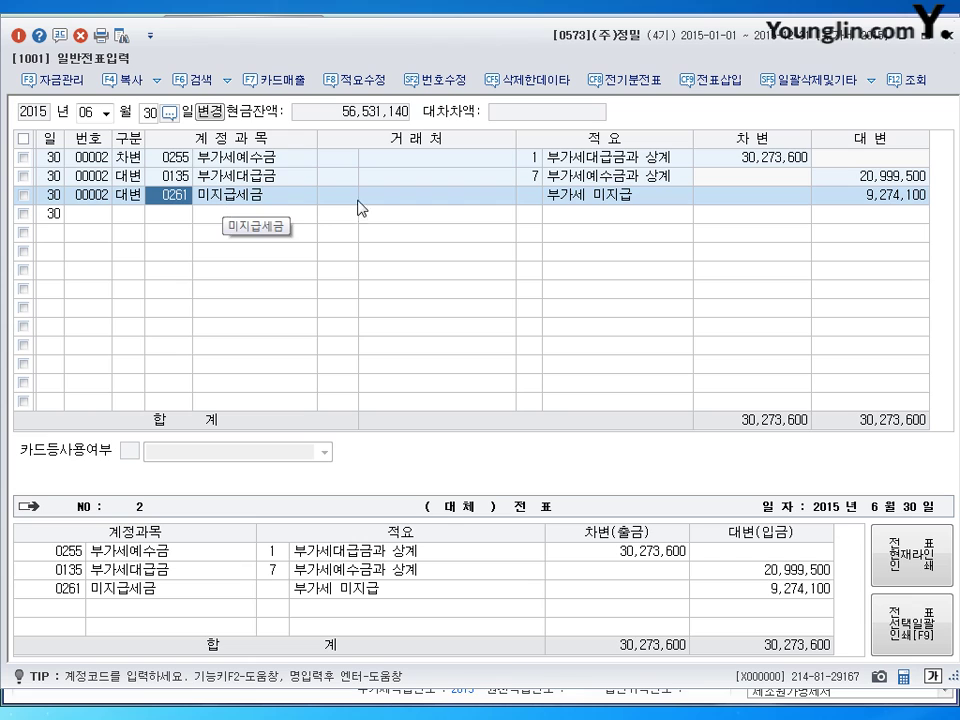
pyautogui.click(889, 197)
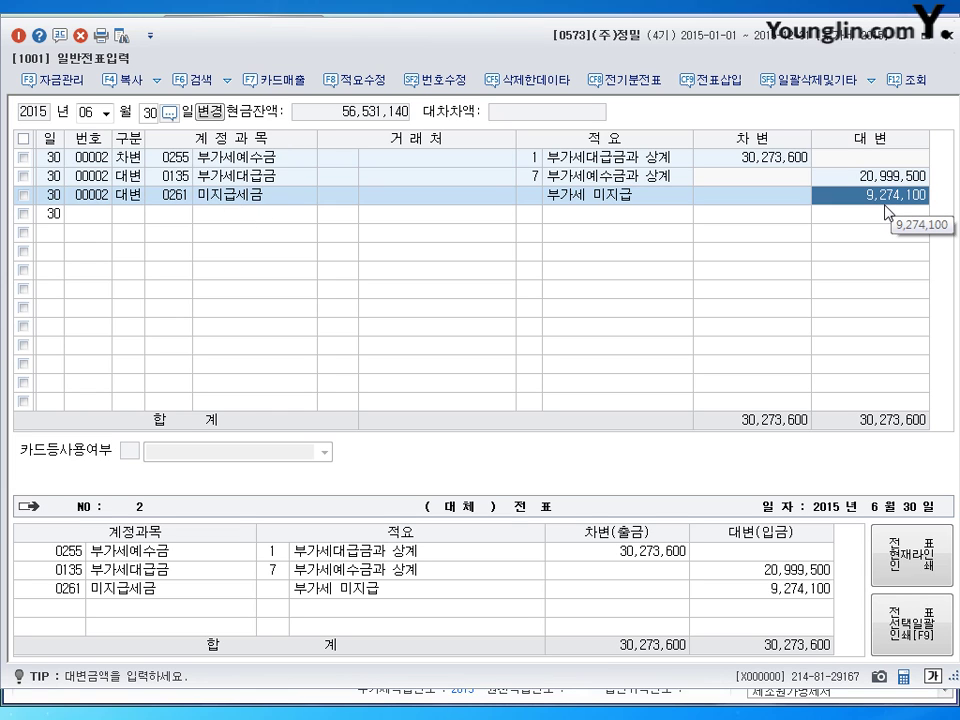
# Step: Open the July 25 general vouchers and change the 세금과공과 payment's account to 0261 미지급세금
pyautogui.click(88, 112)
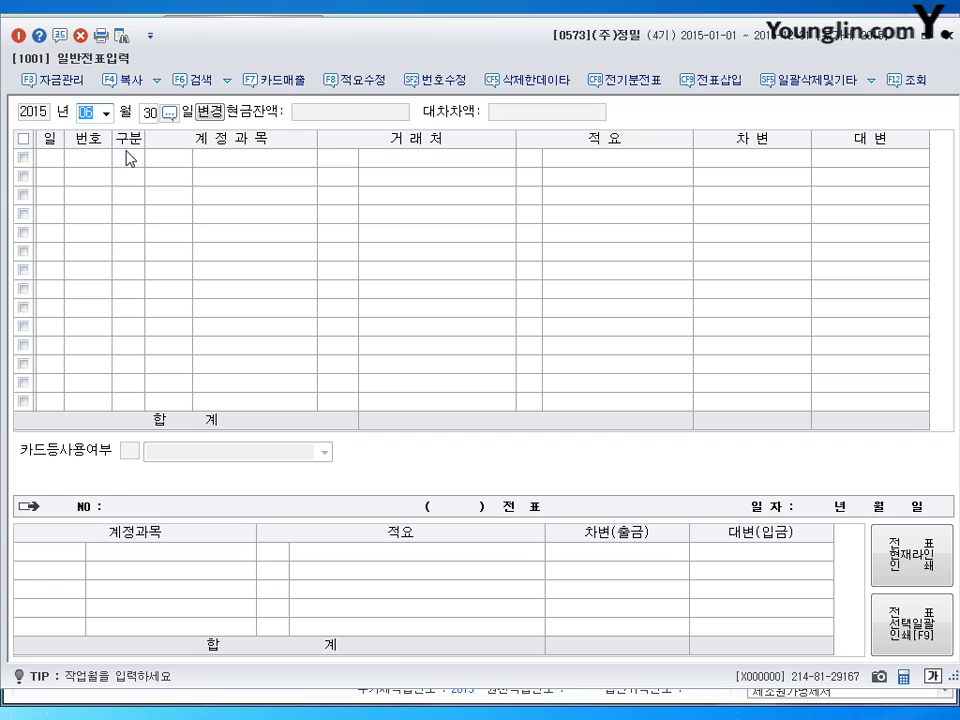
pyautogui.write('07')
pyautogui.press('Return')
pyautogui.write('25')
pyautogui.press('Return')
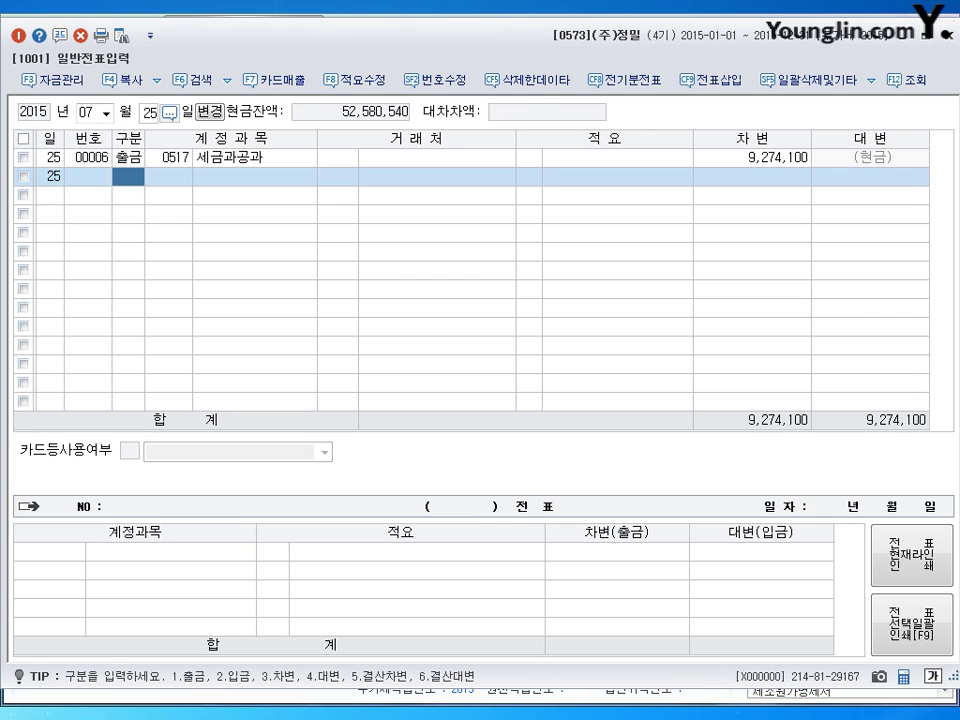
pyautogui.click(176, 160)
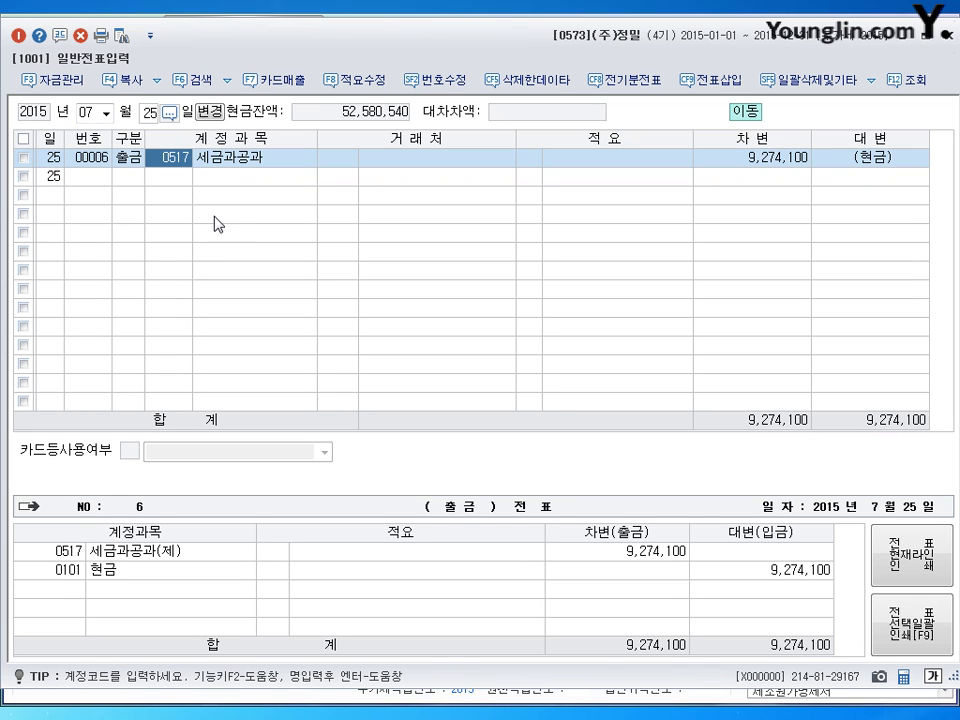
pyautogui.write('251')
pyautogui.press('Return')
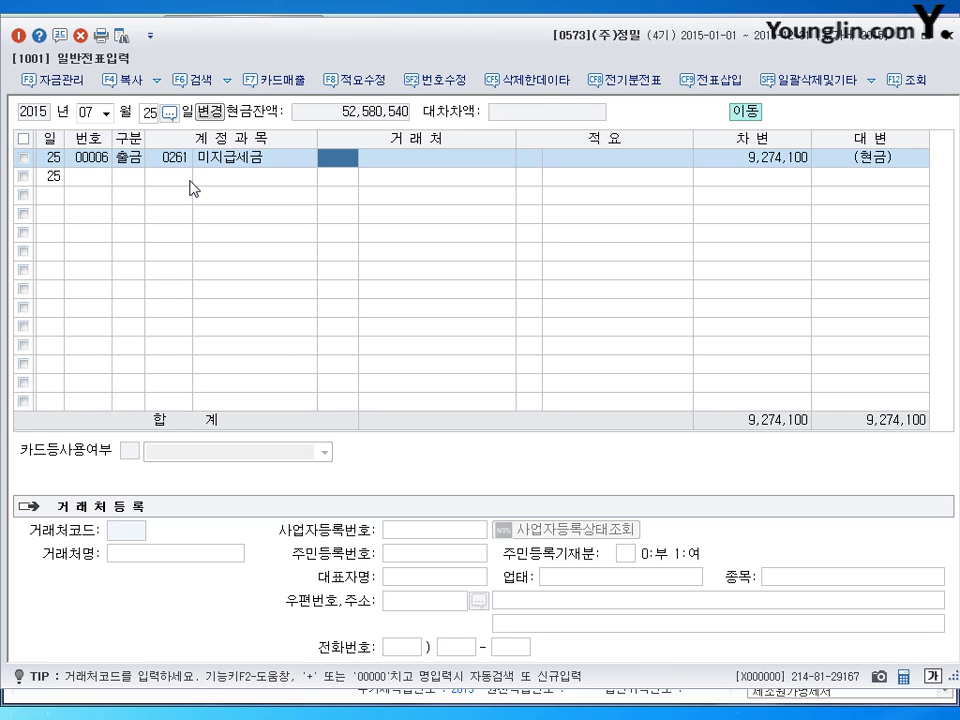
pyautogui.press('Return')
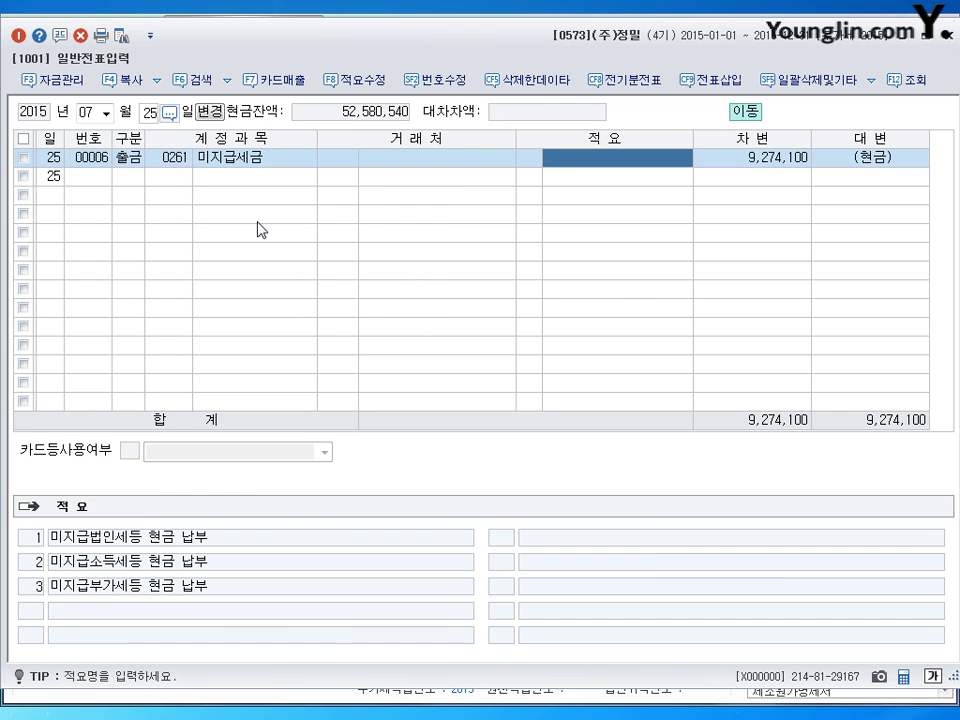
pyautogui.press('Return')
pyautogui.press('Return')
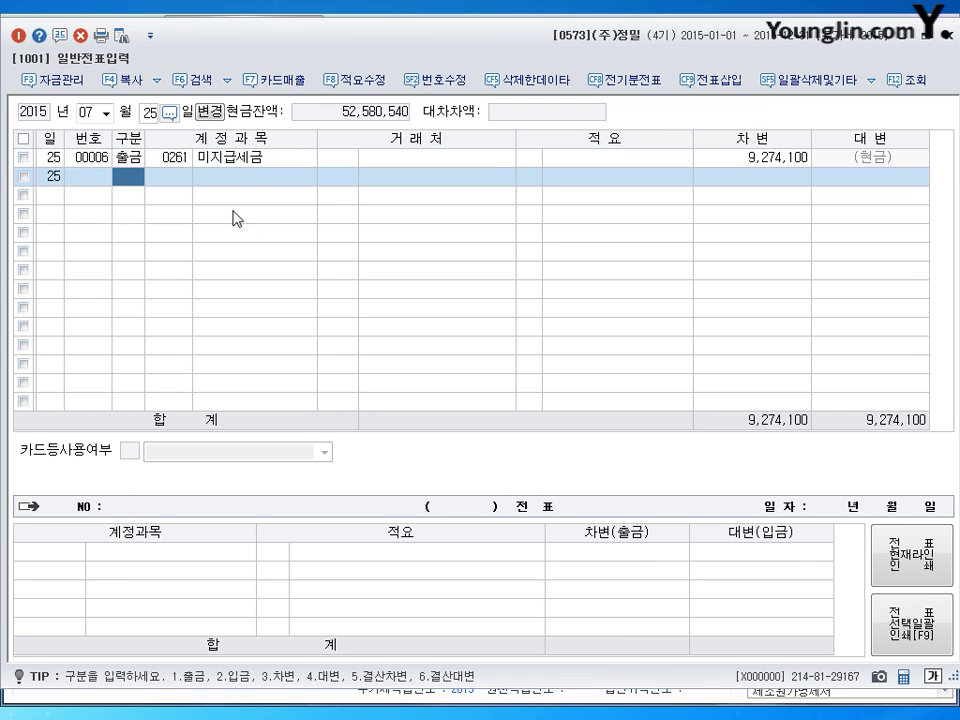
pyautogui.click(174, 160)
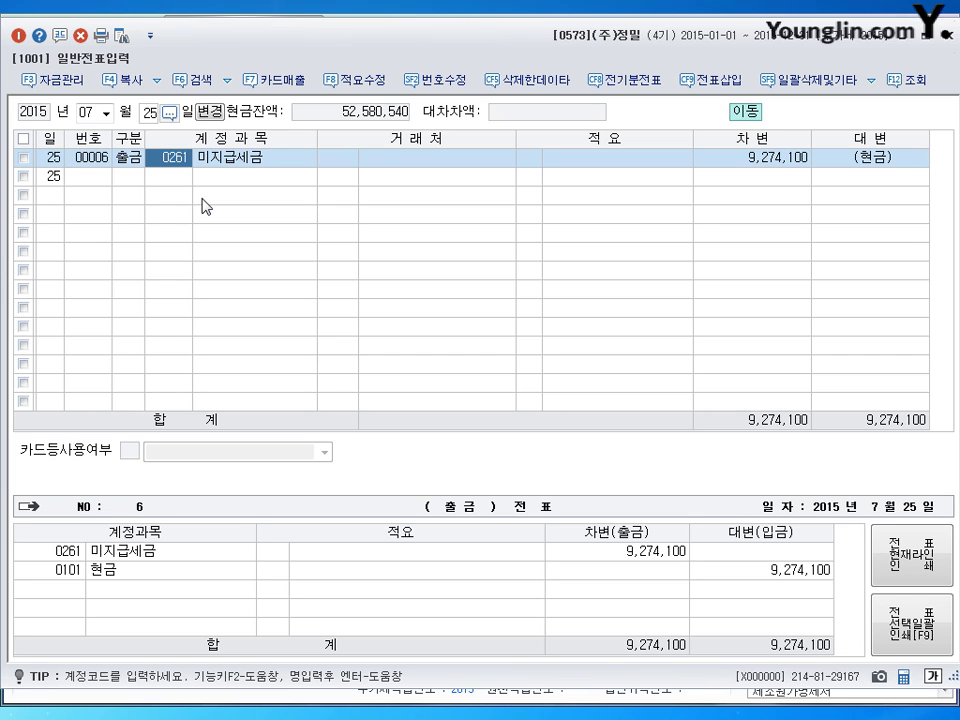
# Step: Open the September 10 general vouchers and set the credit amount of the 외상매출금 line for (주)청평 to 10,000,000
pyautogui.click(90, 112)
pyautogui.write('0910')
pyautogui.press('Return')
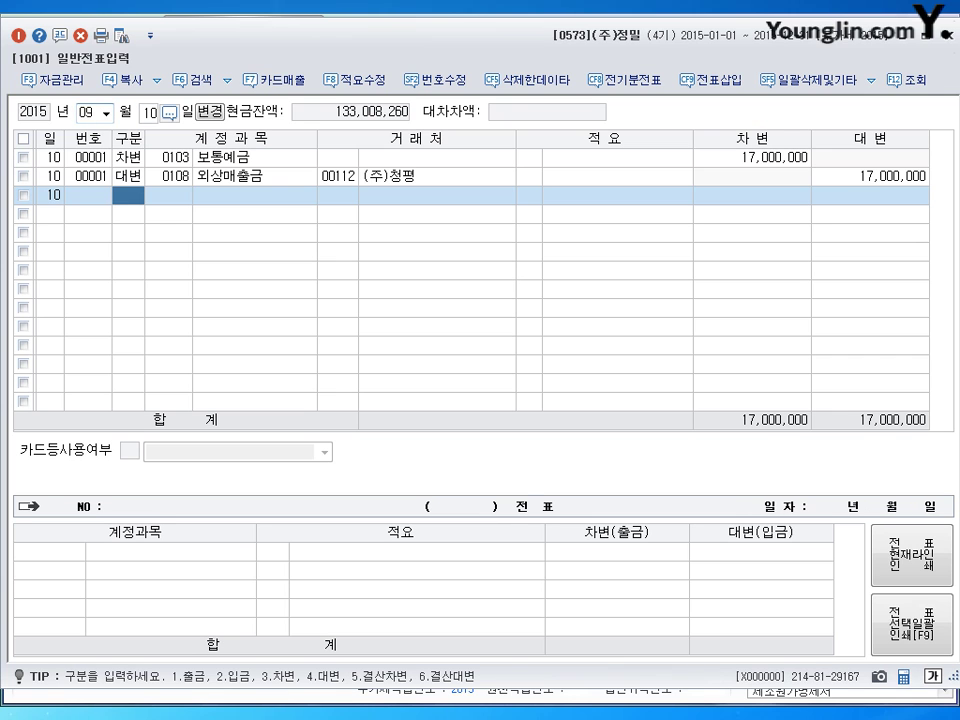
pyautogui.click(803, 162)
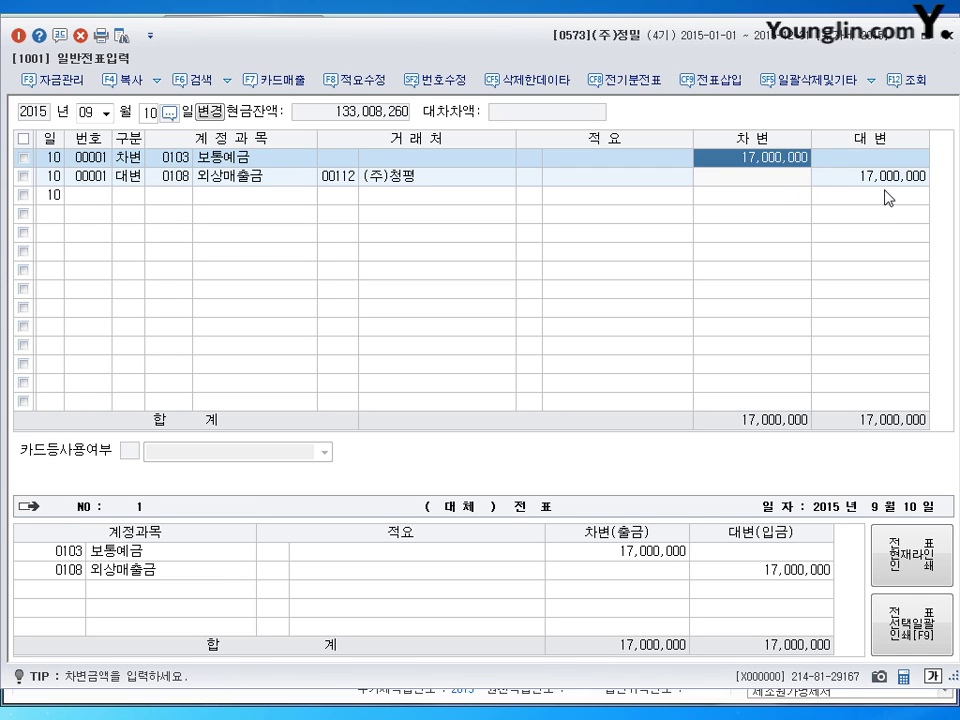
pyautogui.press('Return')
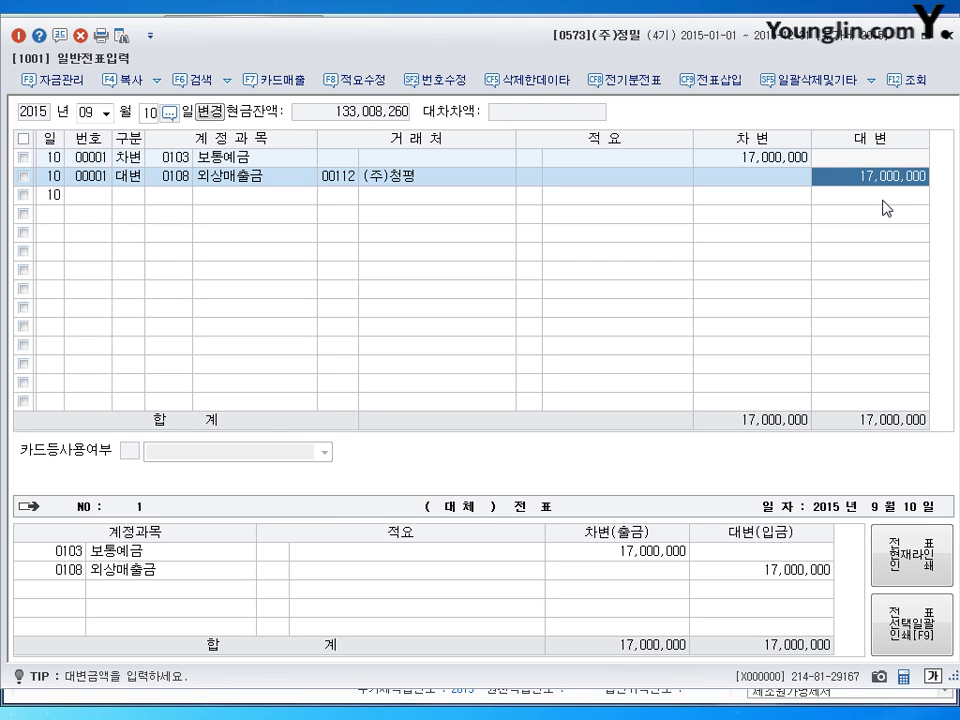
pyautogui.write('10000000')
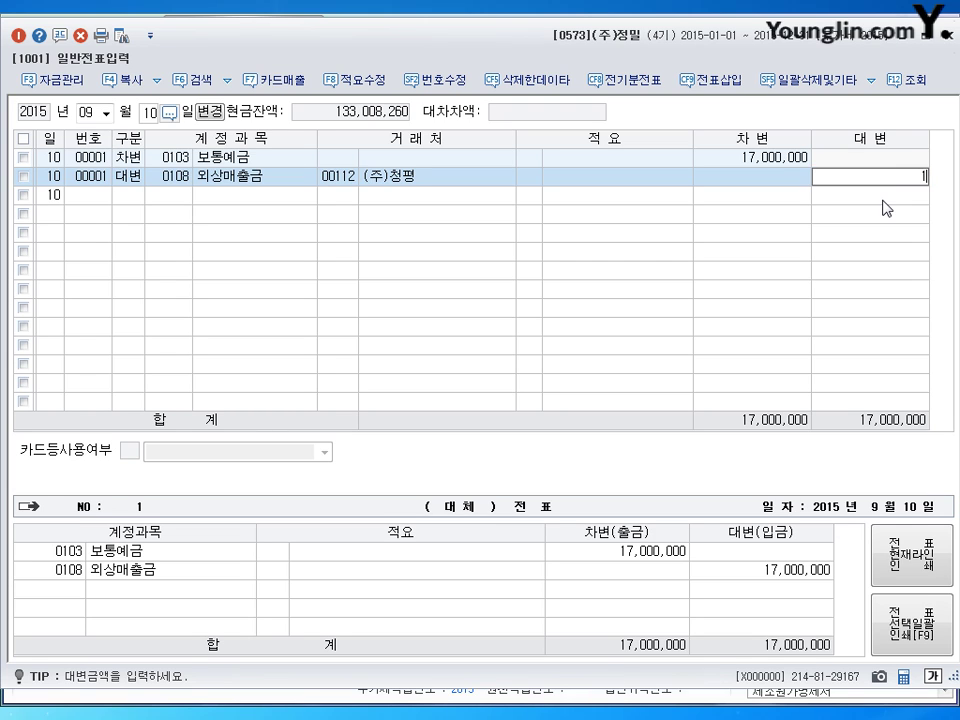
pyautogui.press('Return')
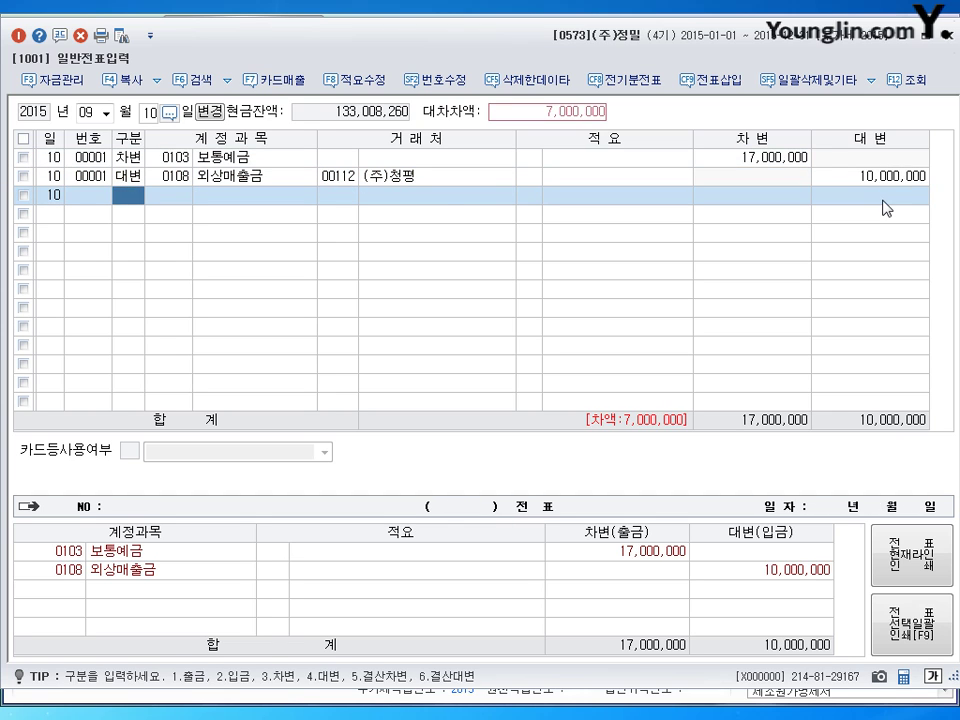
# Step: Add a 0110 받을어음 credit line of 7,000,000 for (주)청평 to the September 10 voucher and close 일반전표입력
pyautogui.write('4')
pyautogui.press('Return')
pyautogui.write('110')
pyautogui.press('Return')
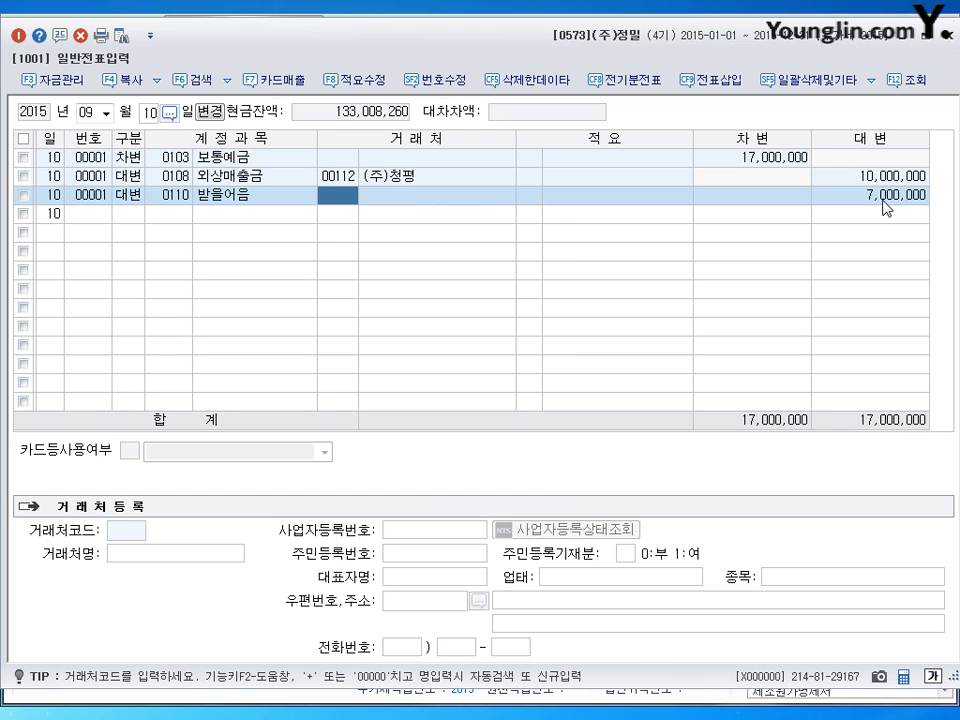
pyautogui.press('+')
pyautogui.press('Return')
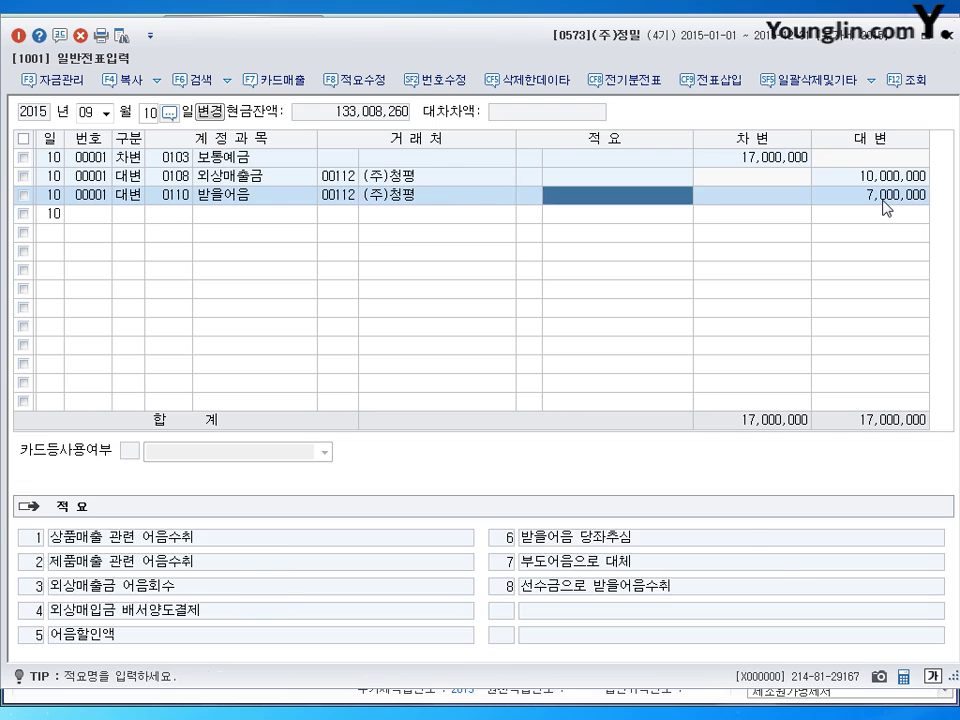
pyautogui.press('Return')
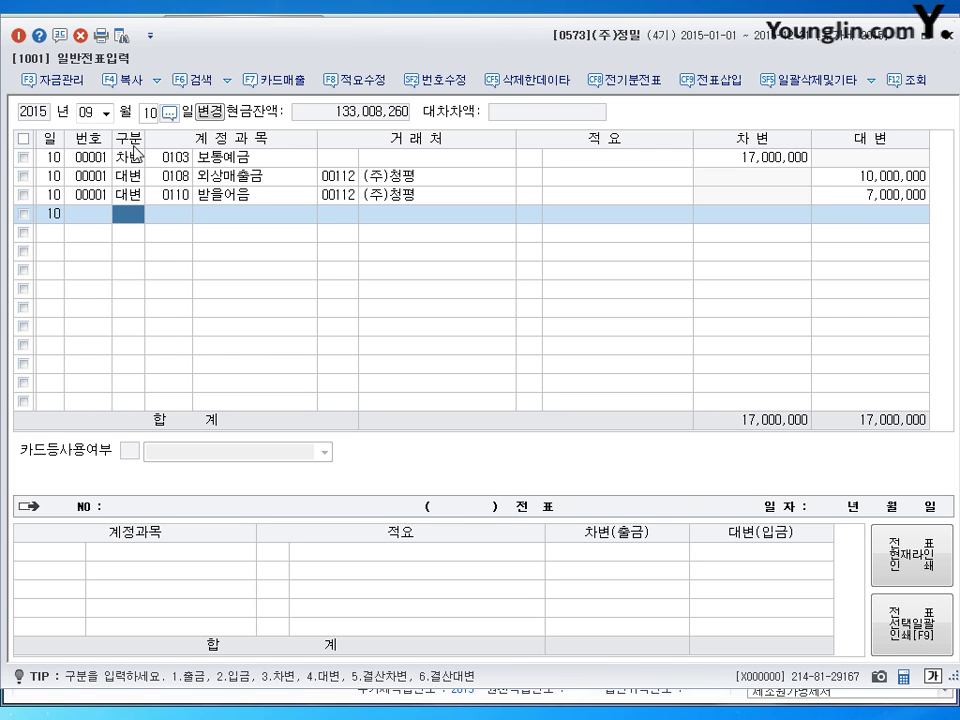
pyautogui.click(946, 33)
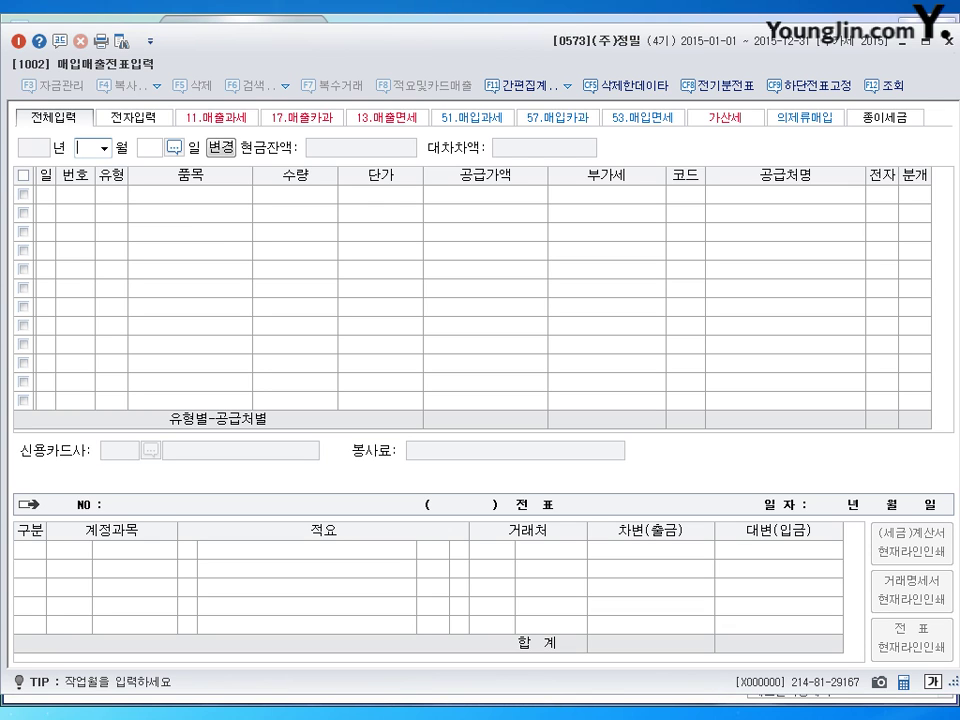
# Step: Open the October 27 entries in 매입매출전표입력, delete the duplicate (주)코레드 purchase without 전자 marking, and return to the main screen
pyautogui.write('10')
pyautogui.press('Return')
pyautogui.write('37')
pyautogui.press('Return')
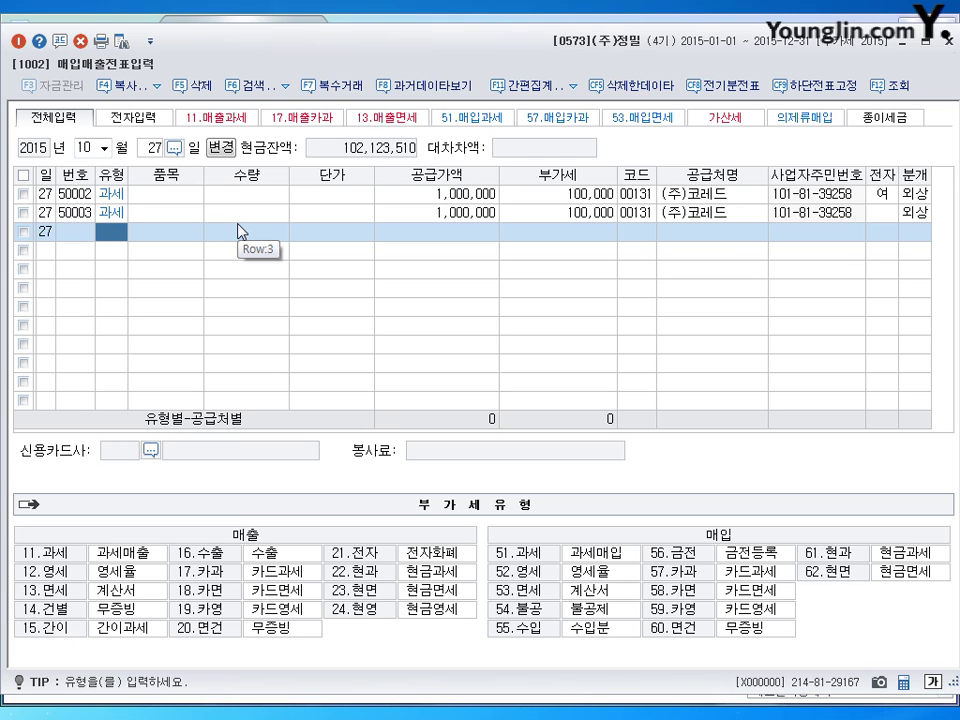
pyautogui.click(884, 214)
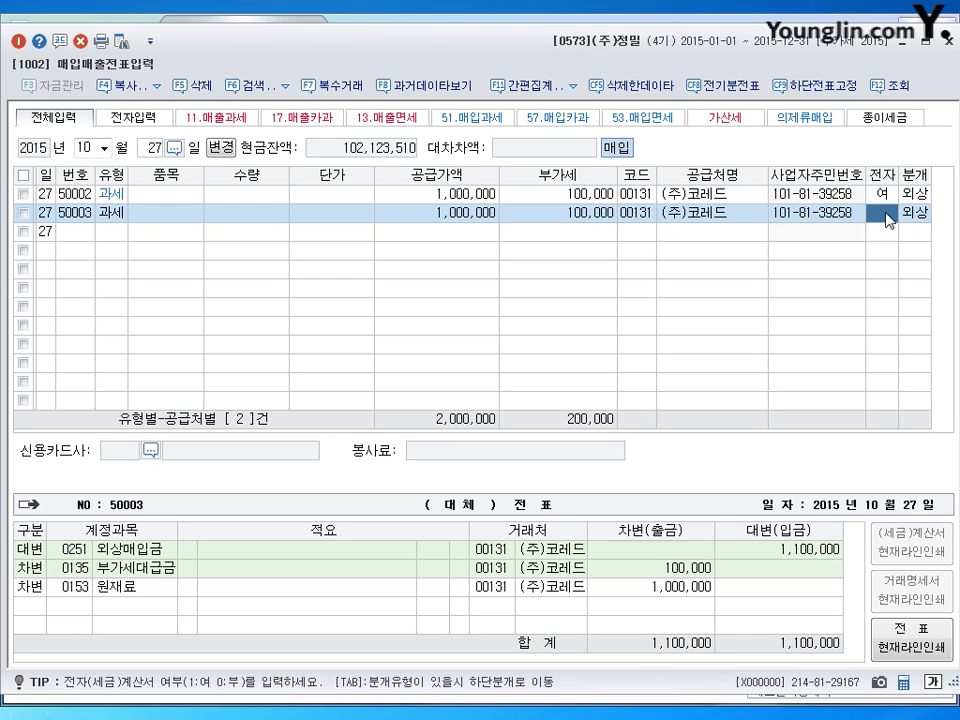
pyautogui.click(163, 213)
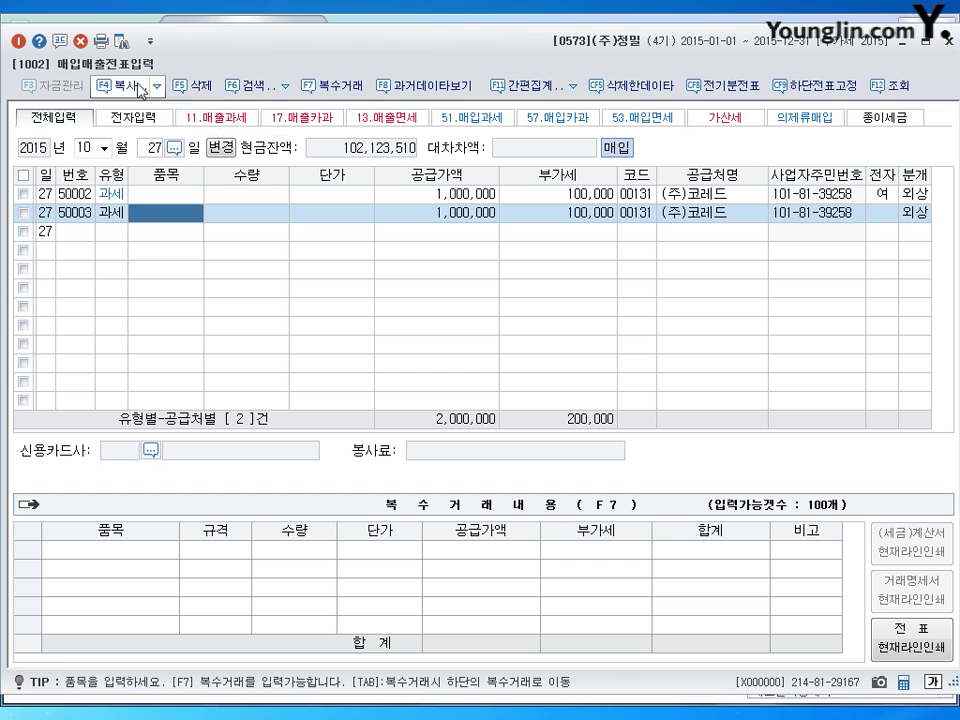
pyautogui.click(80, 42)
pyautogui.press('Return')
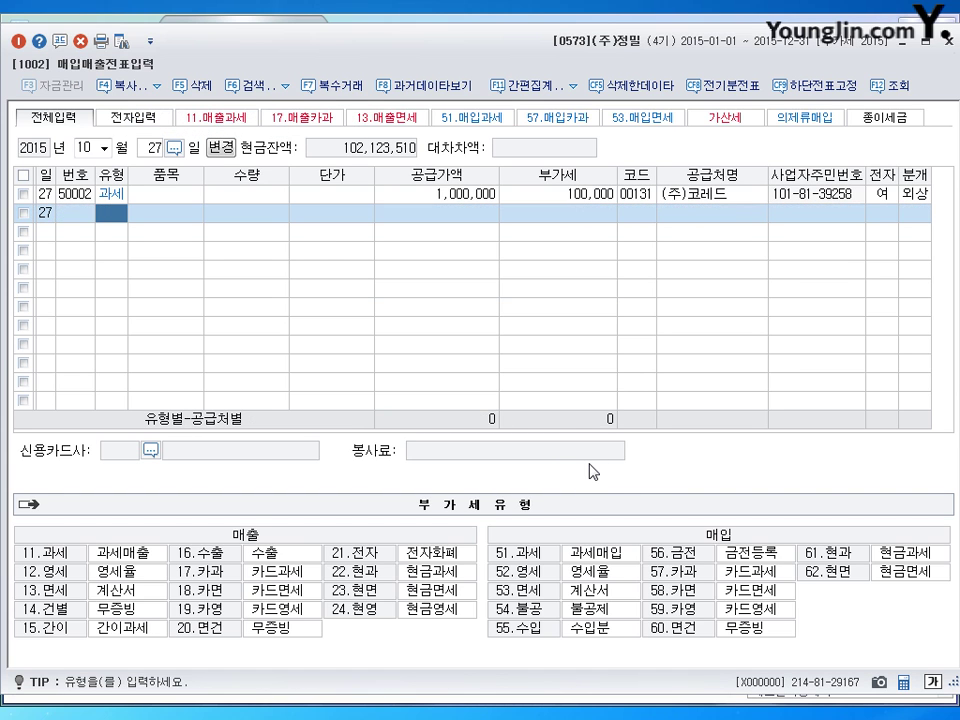
pyautogui.press('Escape')
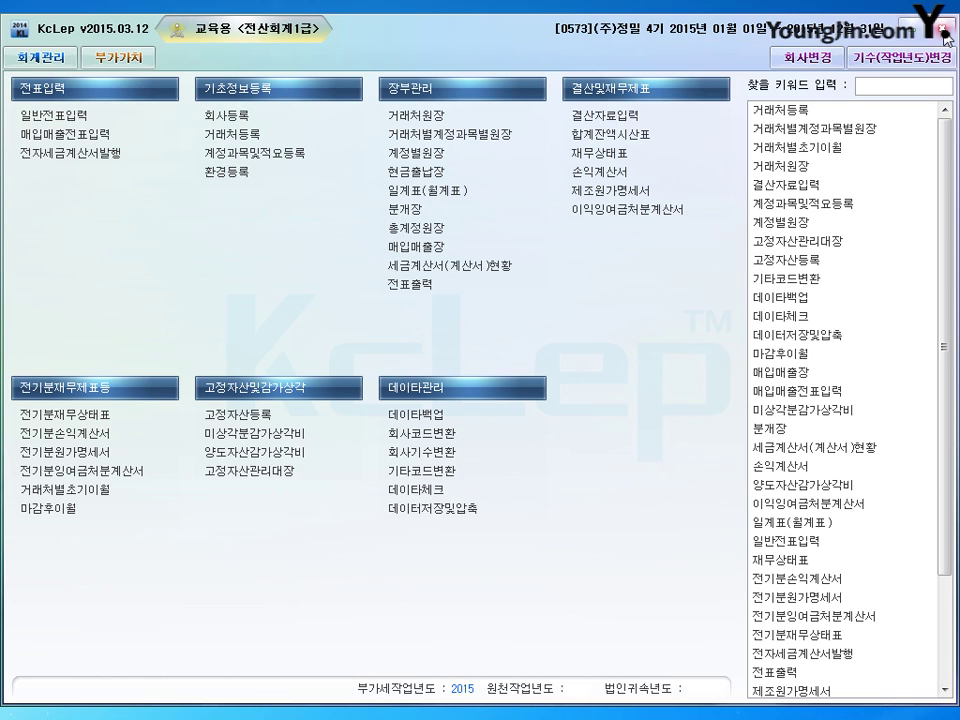
pyautogui.press('Escape')
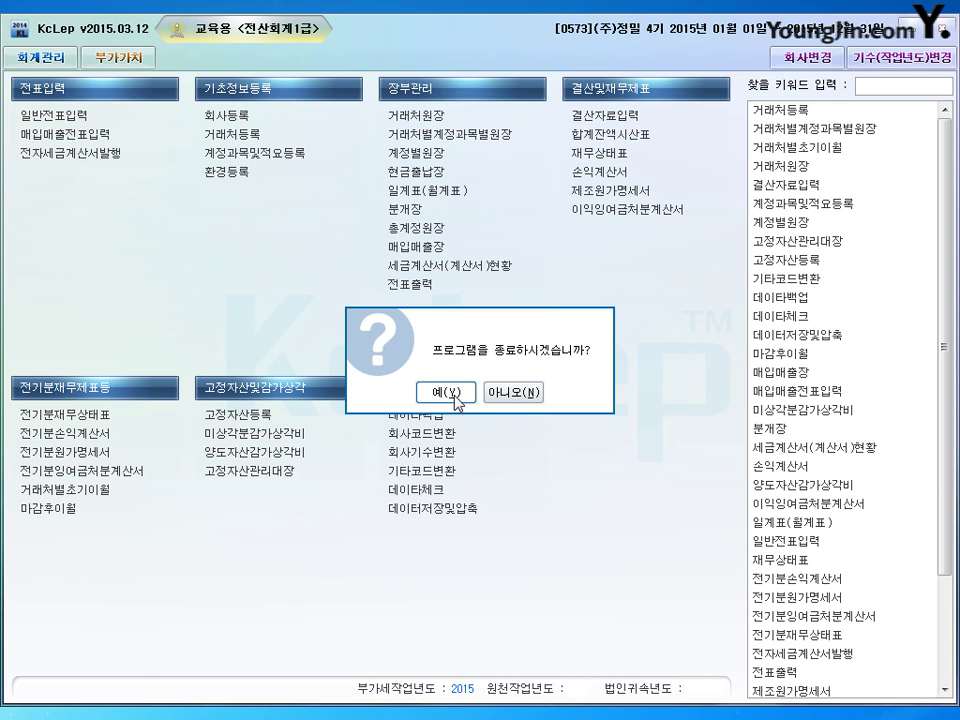
pyautogui.click(512, 398)
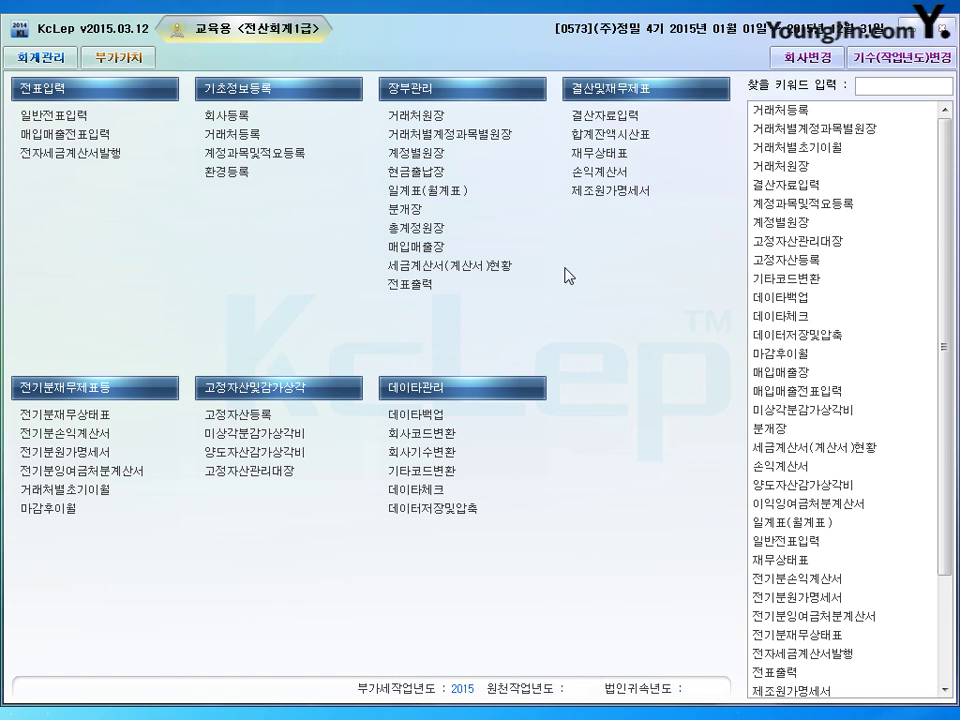
# Step: Switch to the 결산자료입력.txt memo in Notepad and review its five types of closing entries, such as 대손충당금 and 법인세비용
pyautogui.hotkey('alt', 'Tab')
pyautogui.moveTo(575, 317); pyautogui.dragTo(621, 124)
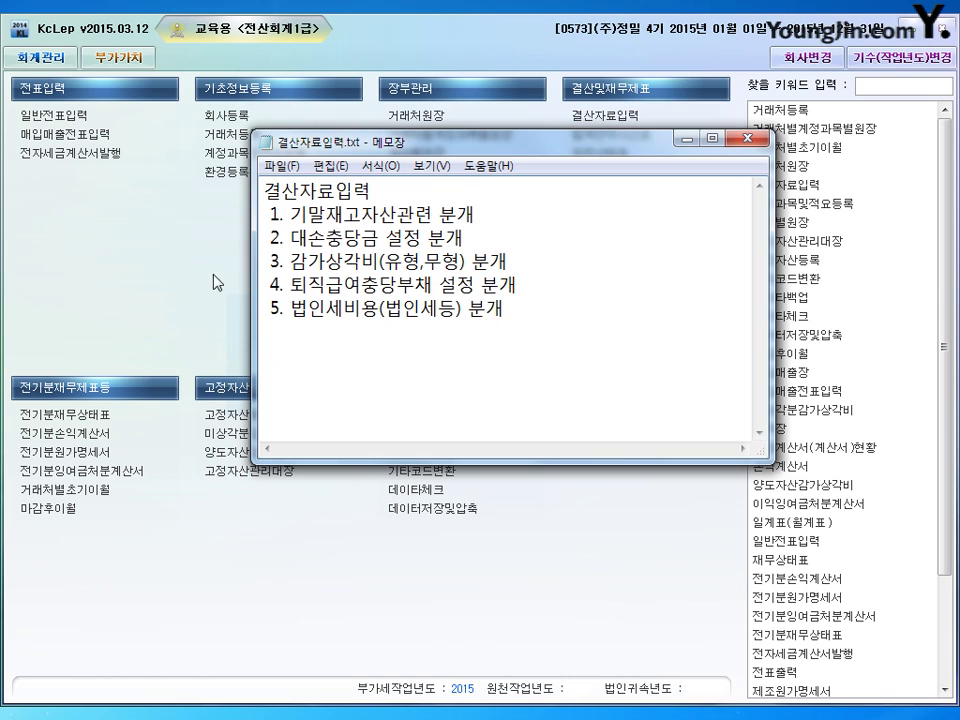
pyautogui.moveTo(265, 214); pyautogui.dragTo(516, 306)
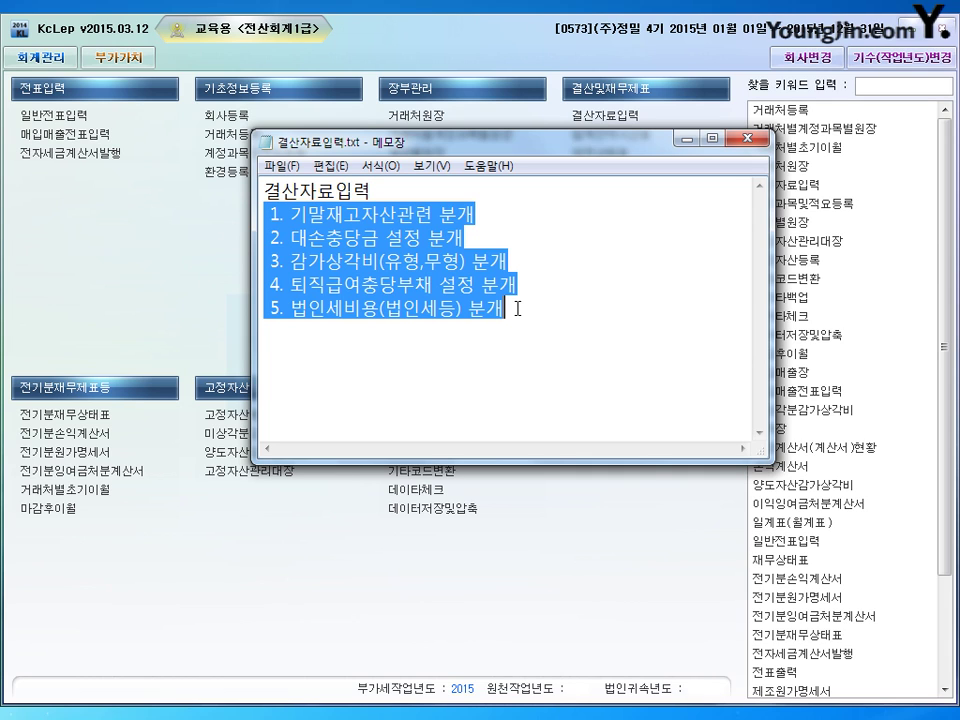
pyautogui.moveTo(476, 241); pyautogui.dragTo(264, 238)
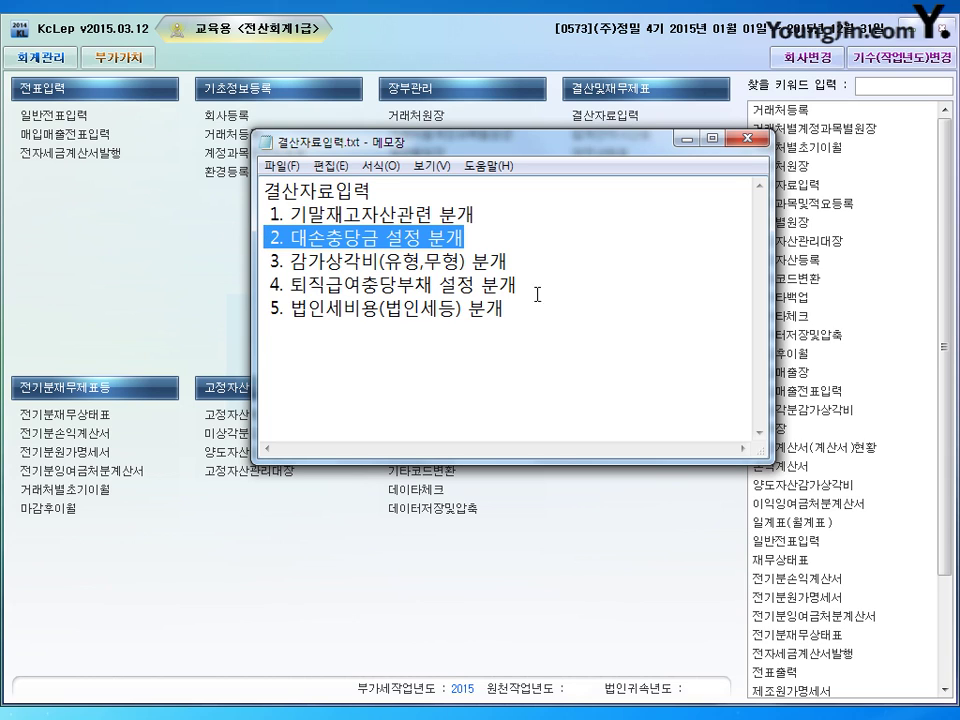
pyautogui.click(505, 308)
pyautogui.moveTo(505, 308); pyautogui.dragTo(268, 308)
pyautogui.click(503, 337)
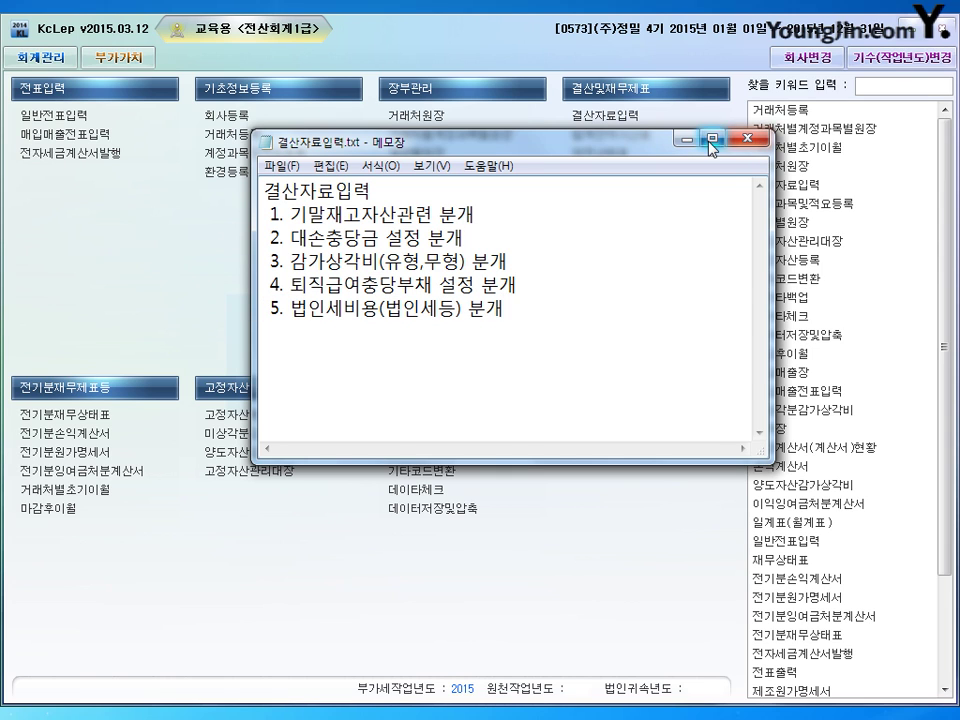
pyautogui.click(687, 140)
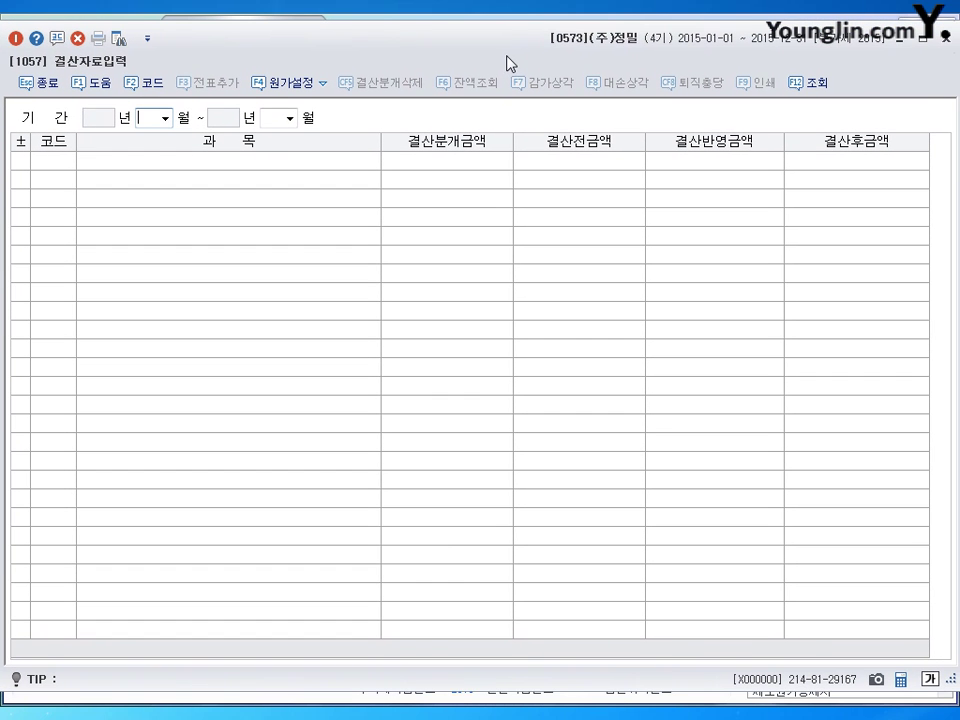
# Step: Load the closing data in 결산자료입력 for the period January to December 2015
pyautogui.write('1')
pyautogui.press('Return')
pyautogui.write('12')
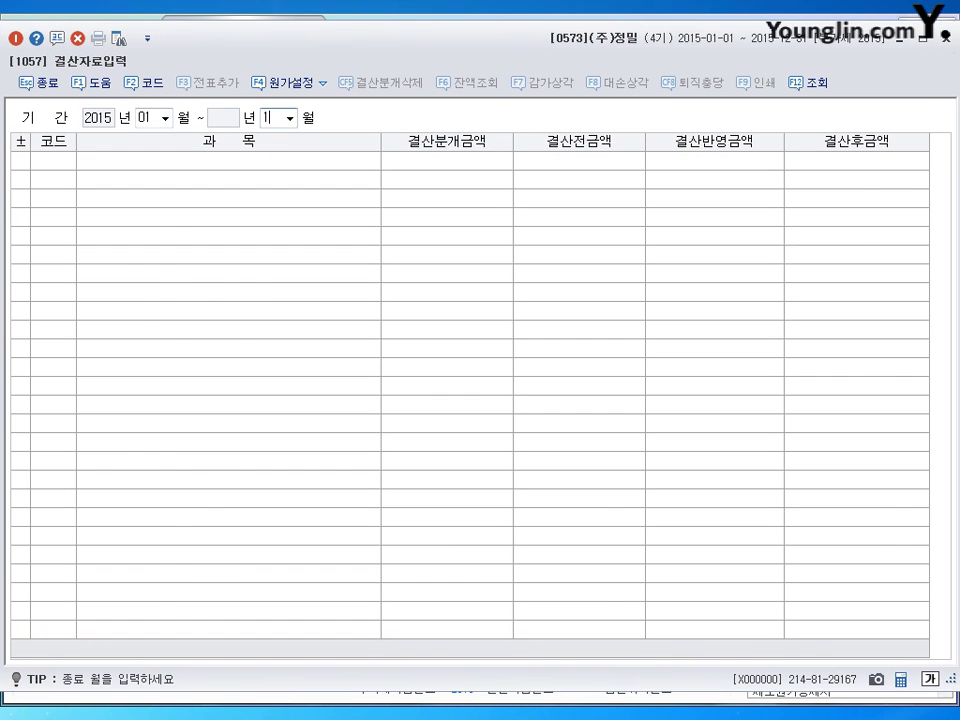
pyautogui.press('Return')
# Step: Examine the 판매비와 일반관리비 section, especially the 결산반영금액 cells for 외상매출금 and 받을어음 under 대손상각
pyautogui.moveTo(944, 222)
pyautogui.mouseDown()
pyautogui.moveTo(953, 580)
pyautogui.moveTo(938, 215)
pyautogui.mouseUp()
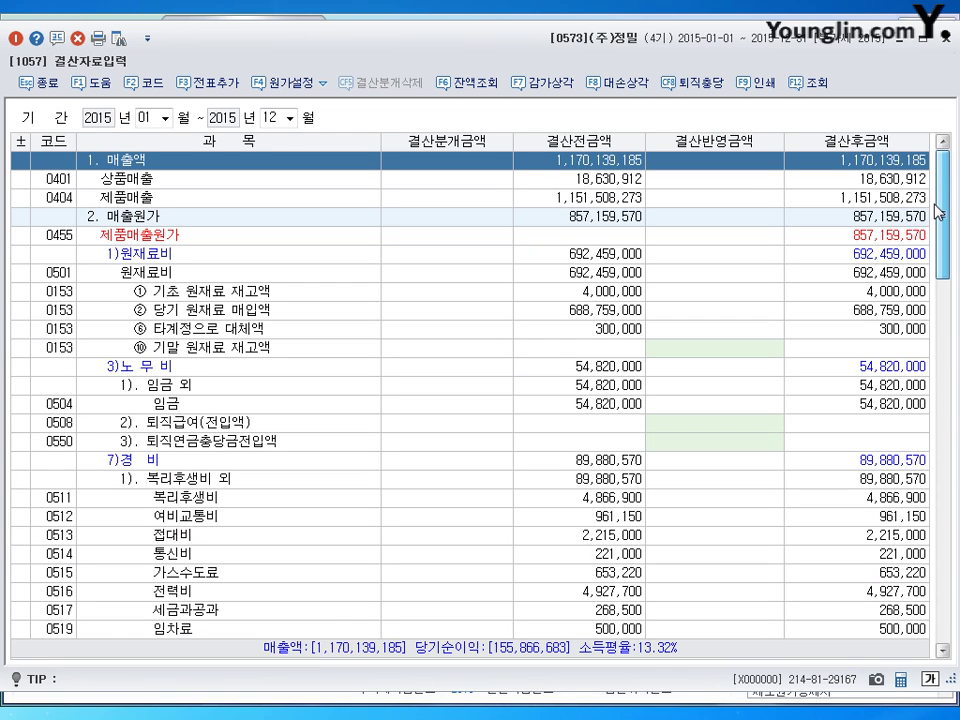
pyautogui.moveTo(938, 212); pyautogui.dragTo(944, 430)
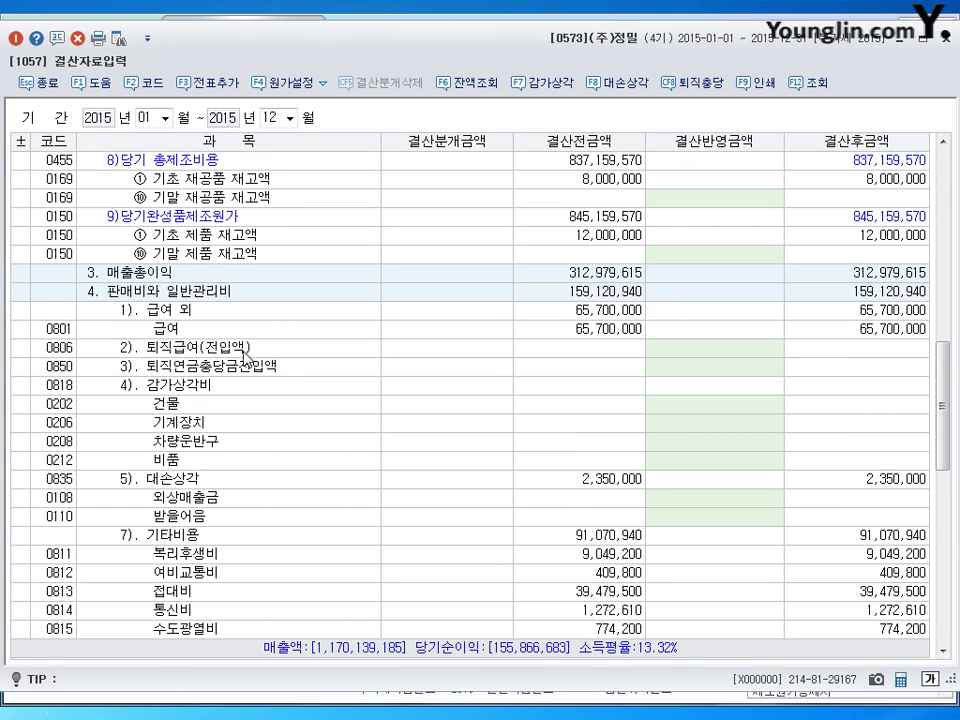
pyautogui.moveTo(945, 439); pyautogui.dragTo(955, 470)
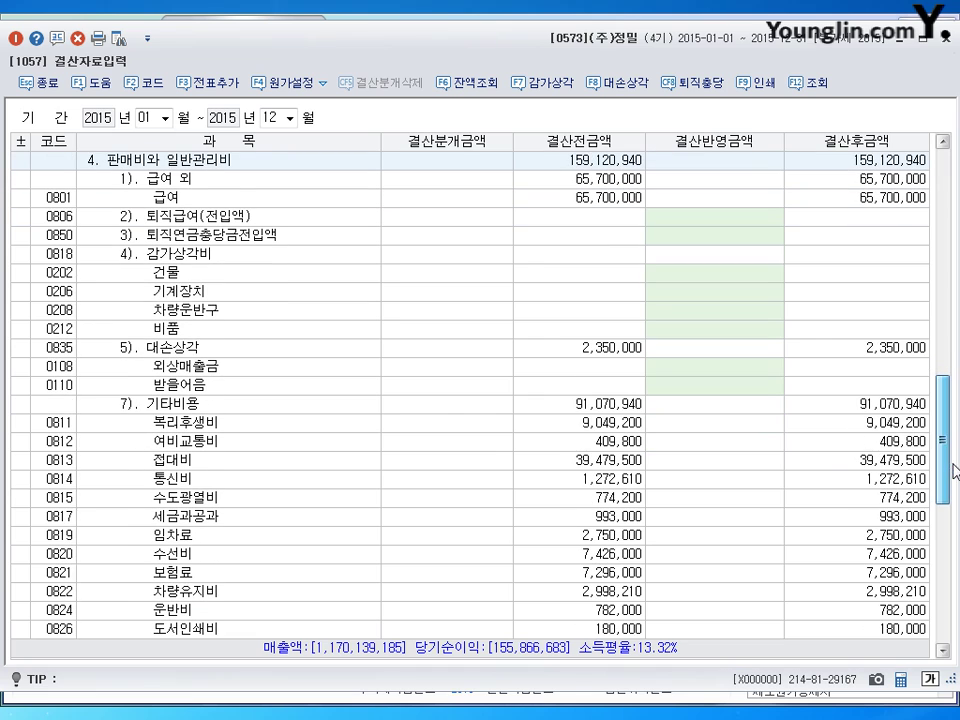
pyautogui.click(168, 347)
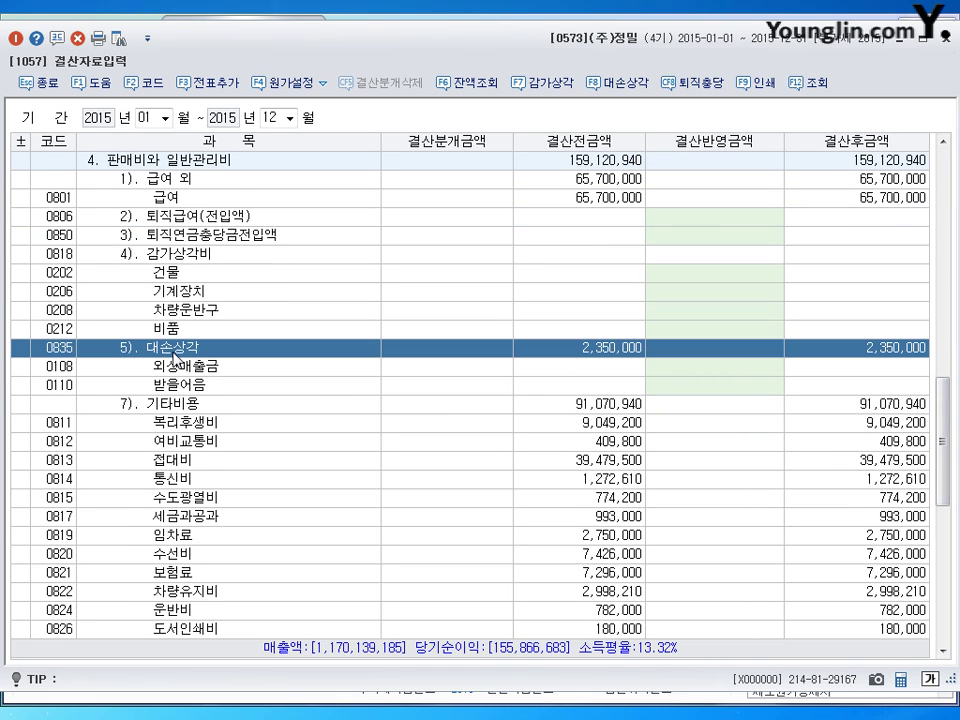
pyautogui.click(713, 385)
pyautogui.press('Up')
pyautogui.press('Down')
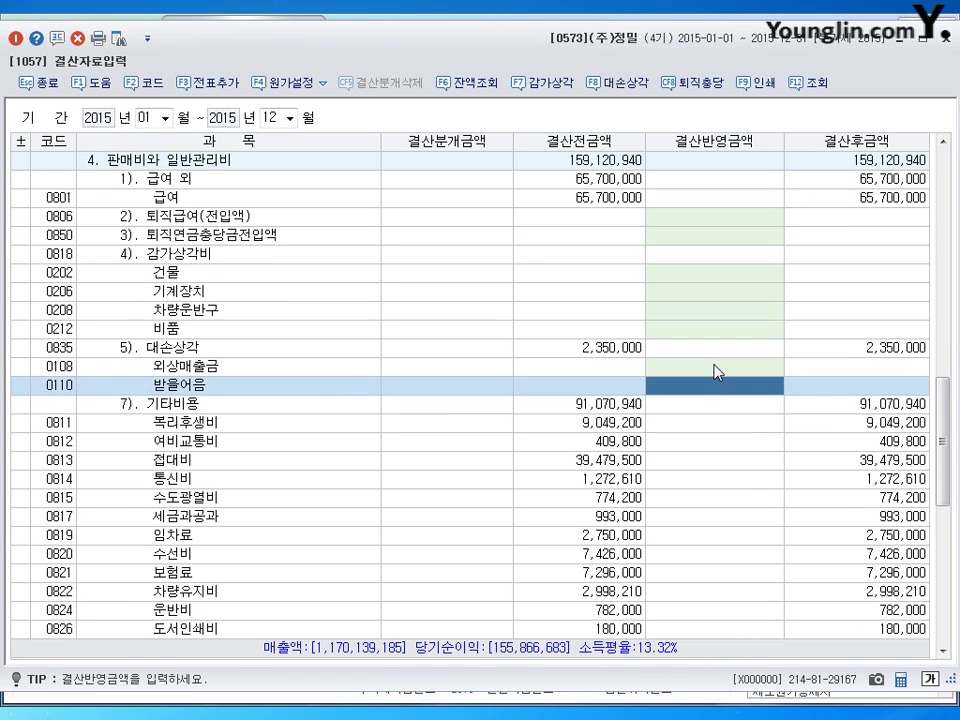
pyautogui.click(716, 367)
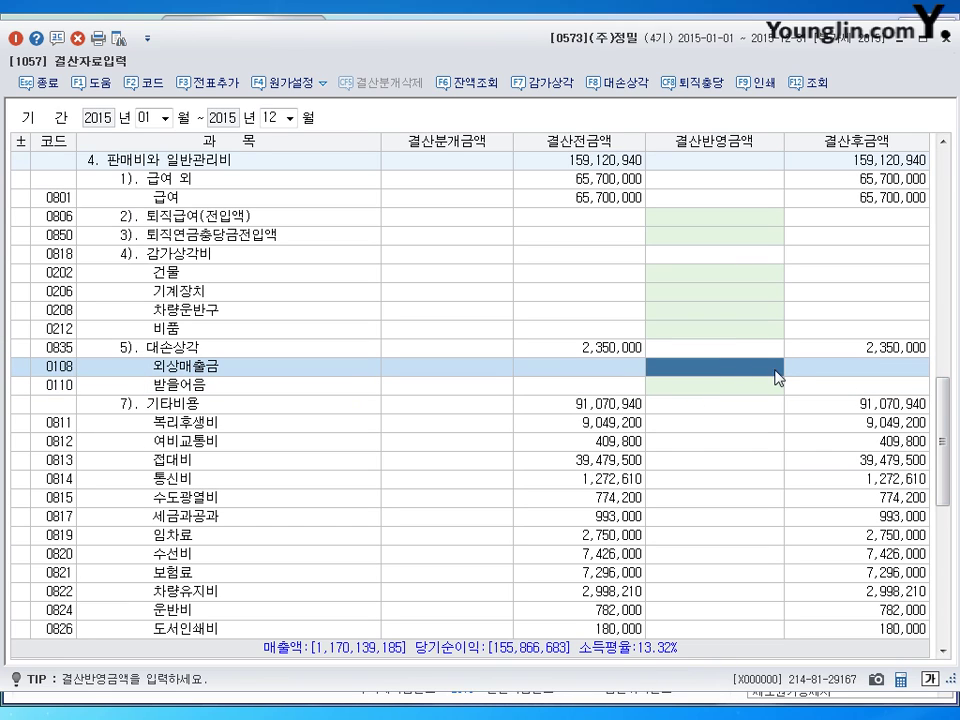
pyautogui.click(737, 386)
pyautogui.click(736, 373)
# Step: Open the 대손상각 calculation and review the balances and additional provisions for 외상매출금, 받을어음, 단기대여금 and 미수금
pyautogui.click(618, 86)
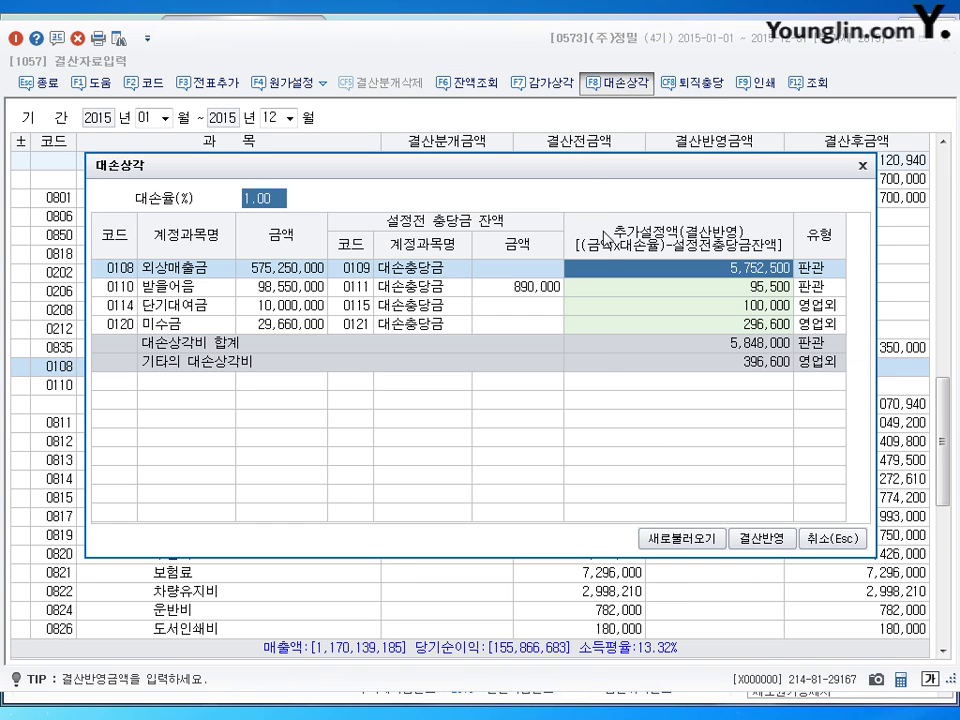
pyautogui.moveTo(579, 166); pyautogui.dragTo(588, 215)
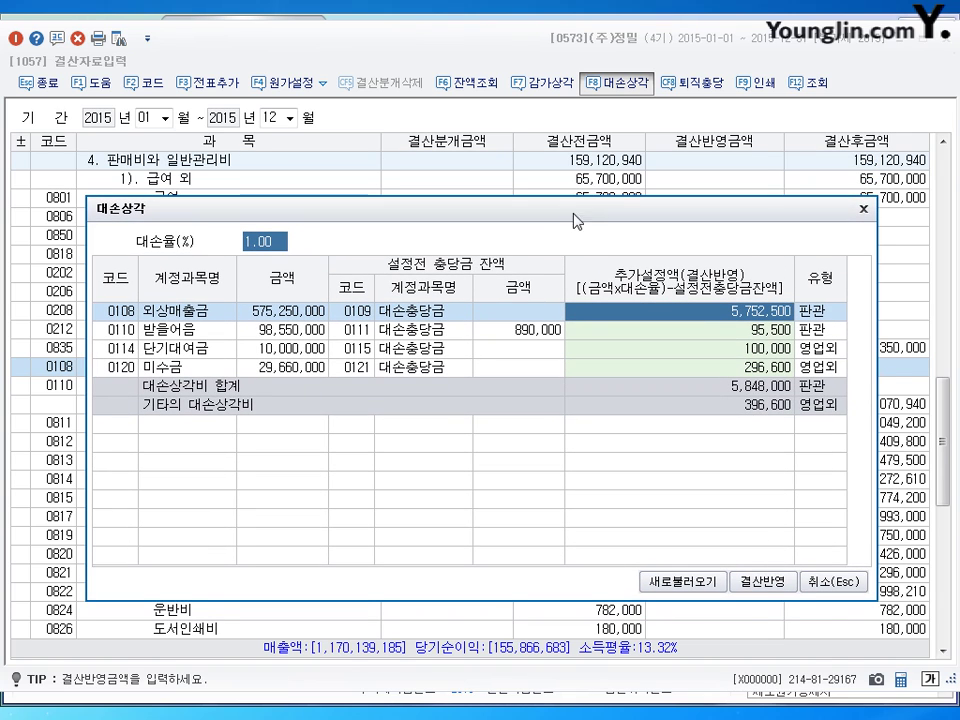
pyautogui.click(282, 333)
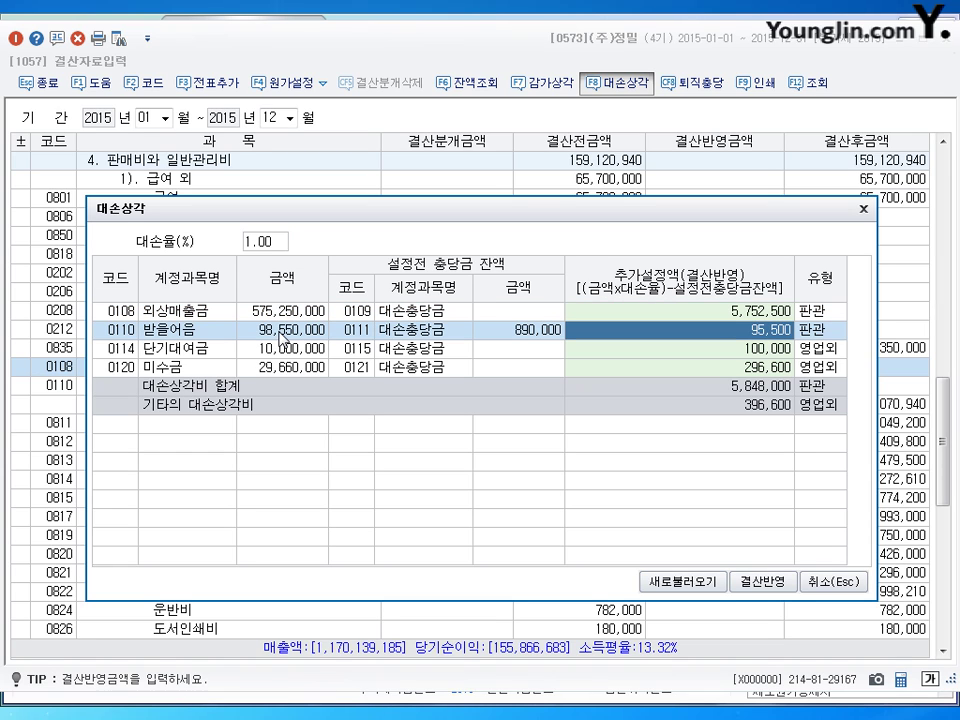
pyautogui.press('Return')
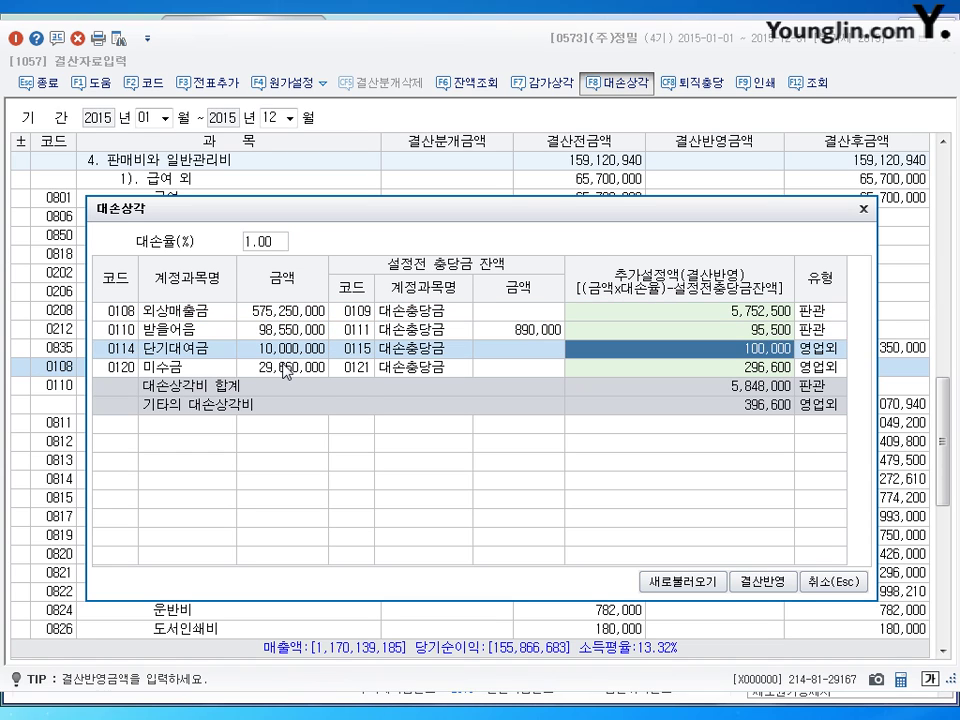
pyautogui.click(284, 369)
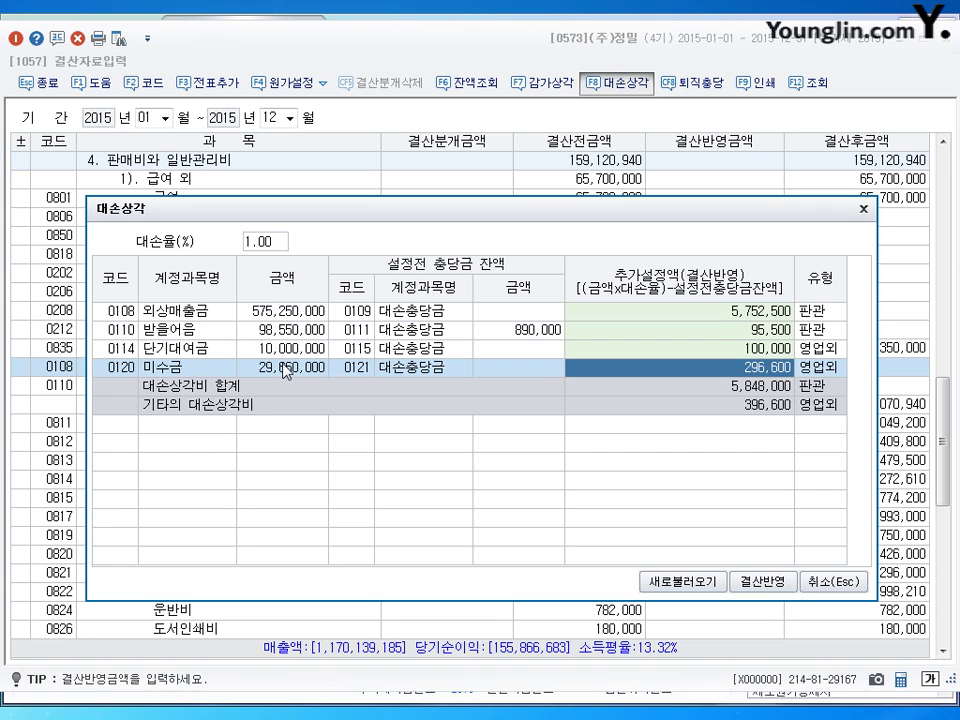
pyautogui.click(273, 313)
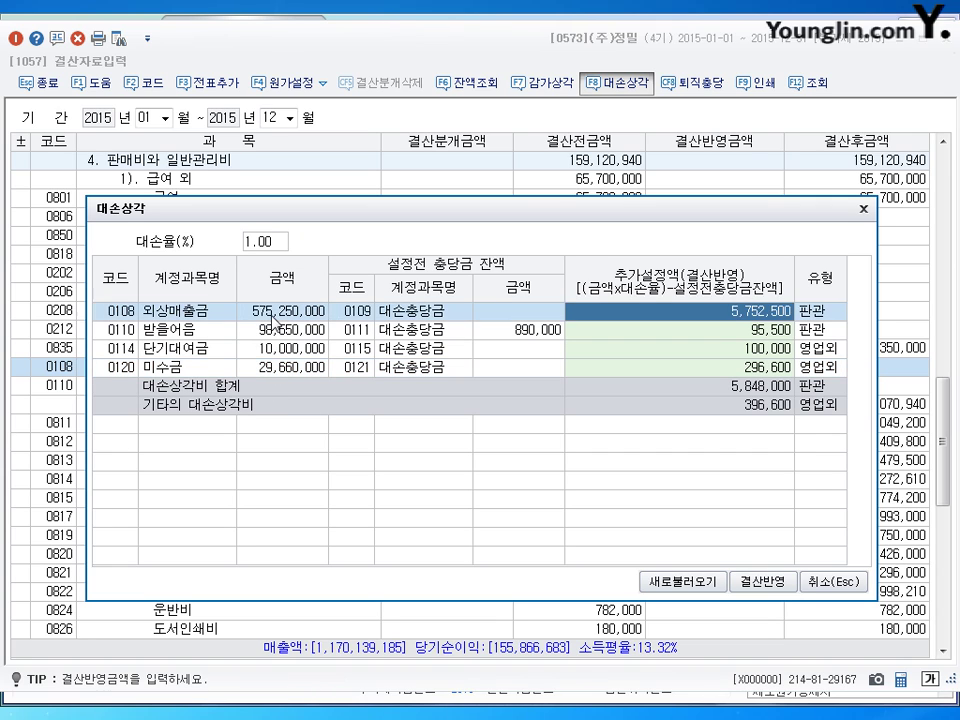
pyautogui.click(281, 336)
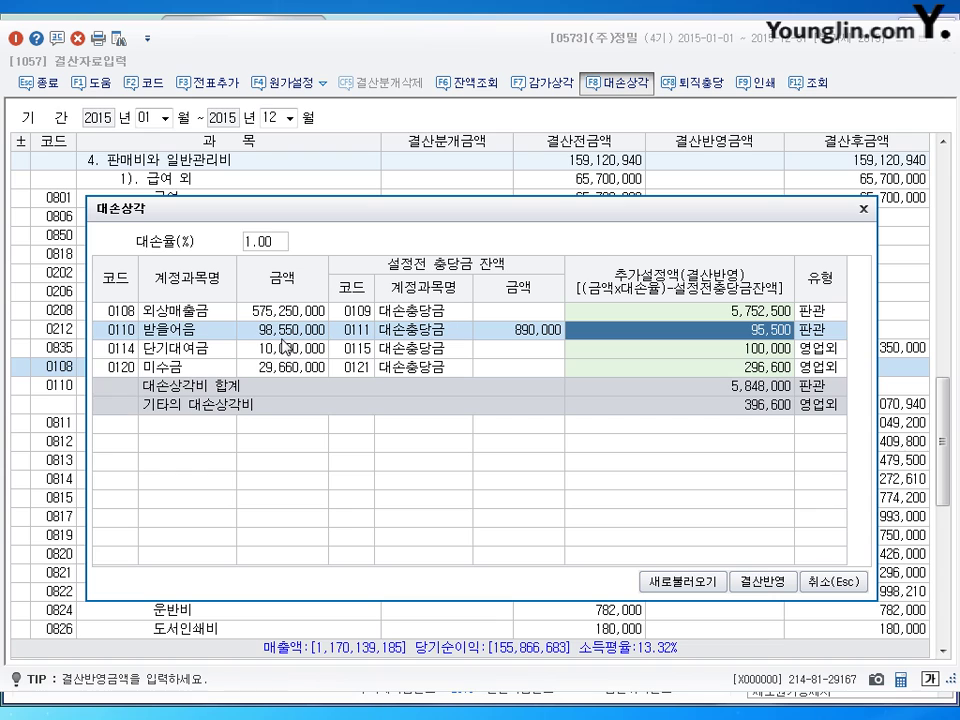
# Step: Clear the additional provisions for 단기대여금 and 미수금, and apply the 외상매출금 and 받을어음 provisions to the closing data
pyautogui.click(285, 346)
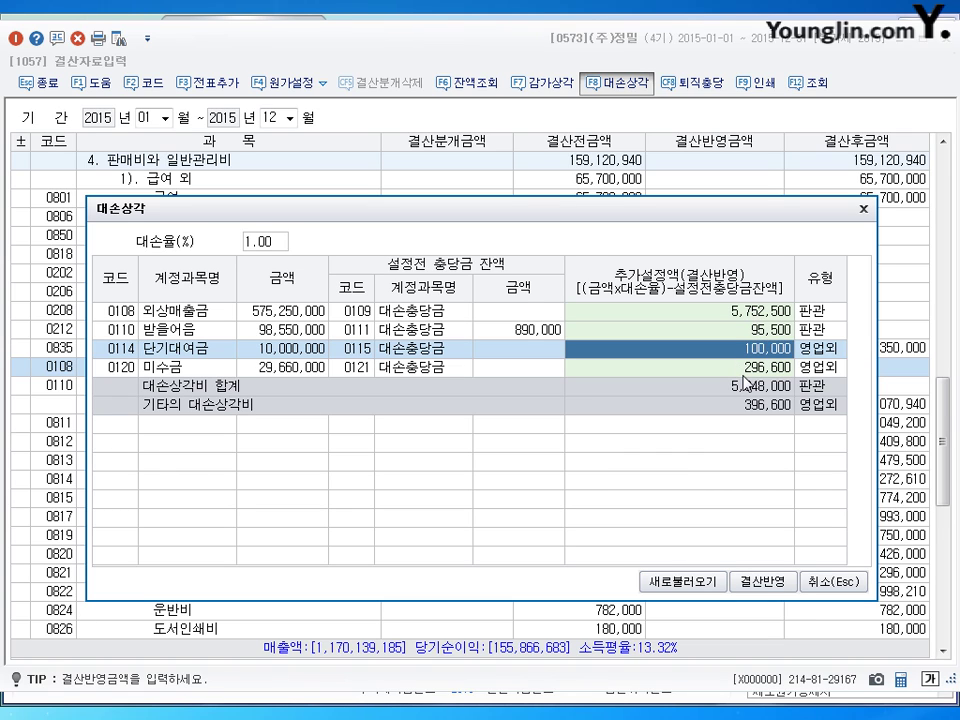
pyautogui.press('Delete')
pyautogui.press('Return')
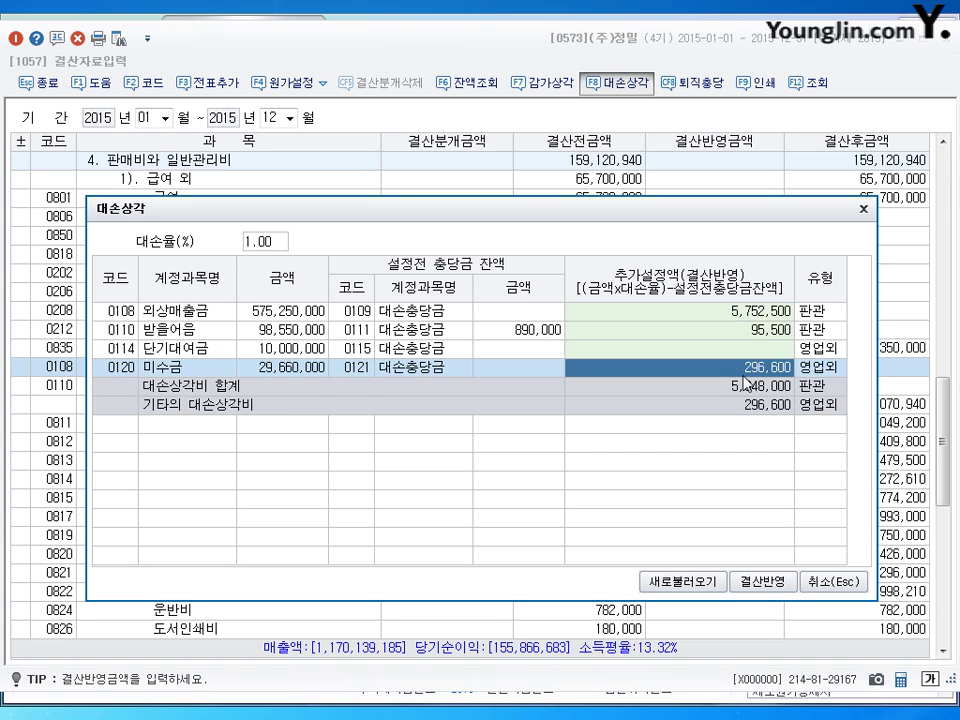
pyautogui.press('Delete')
pyautogui.press('Return')
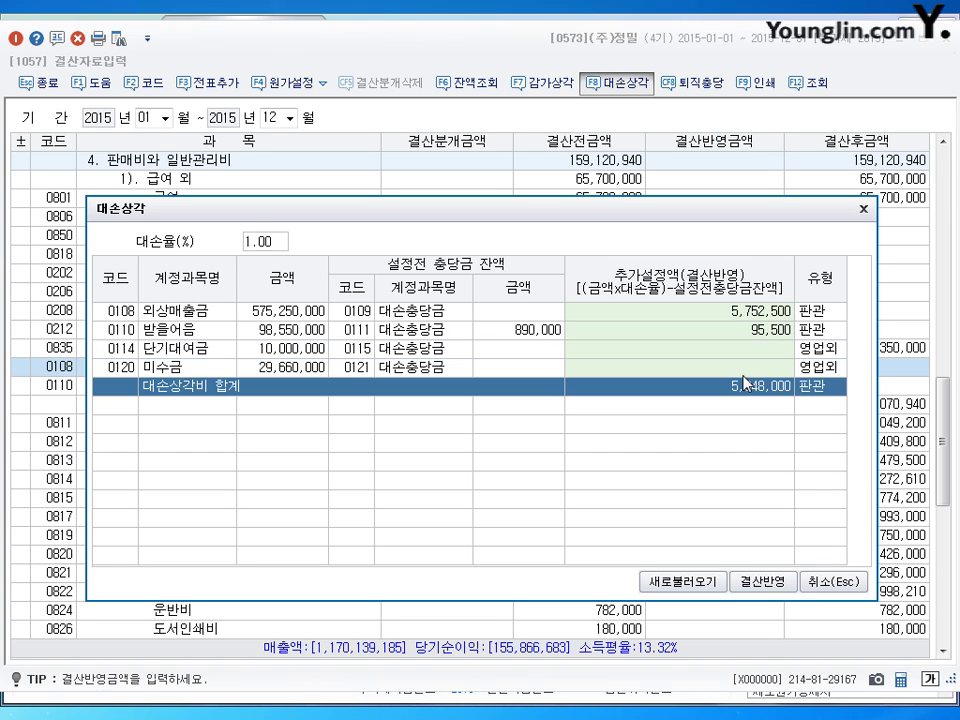
pyautogui.click(752, 350)
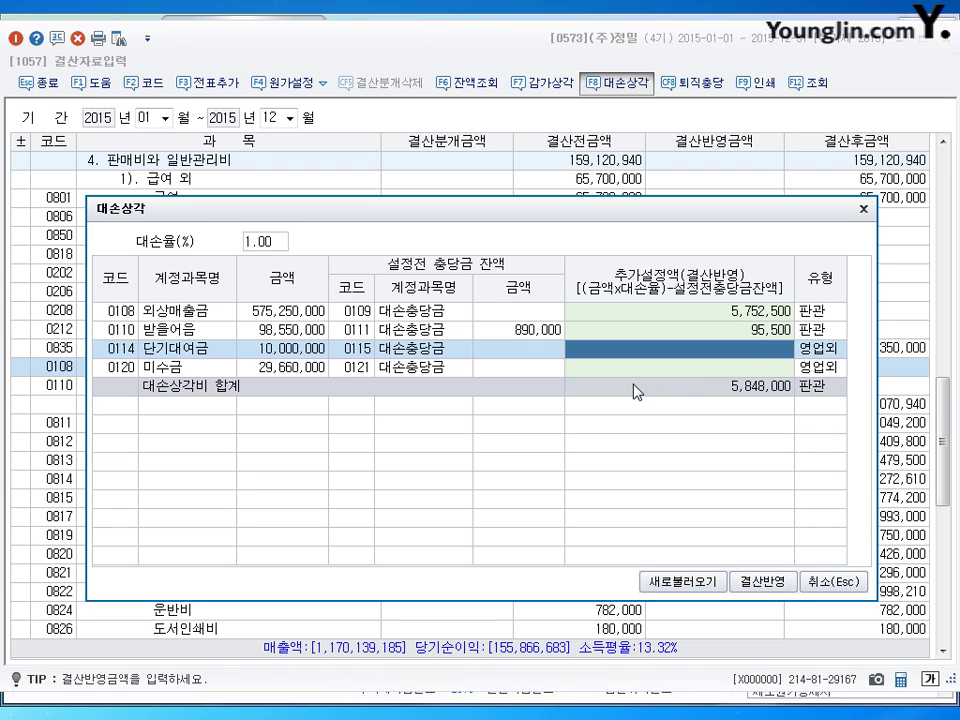
pyautogui.click(763, 584)
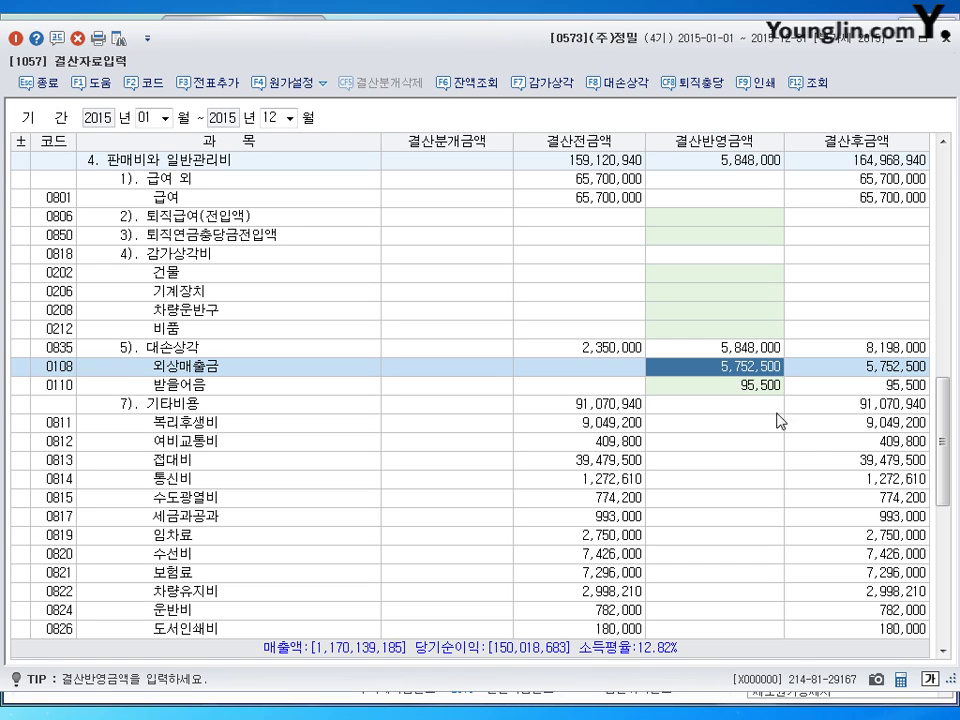
pyautogui.click(750, 388)
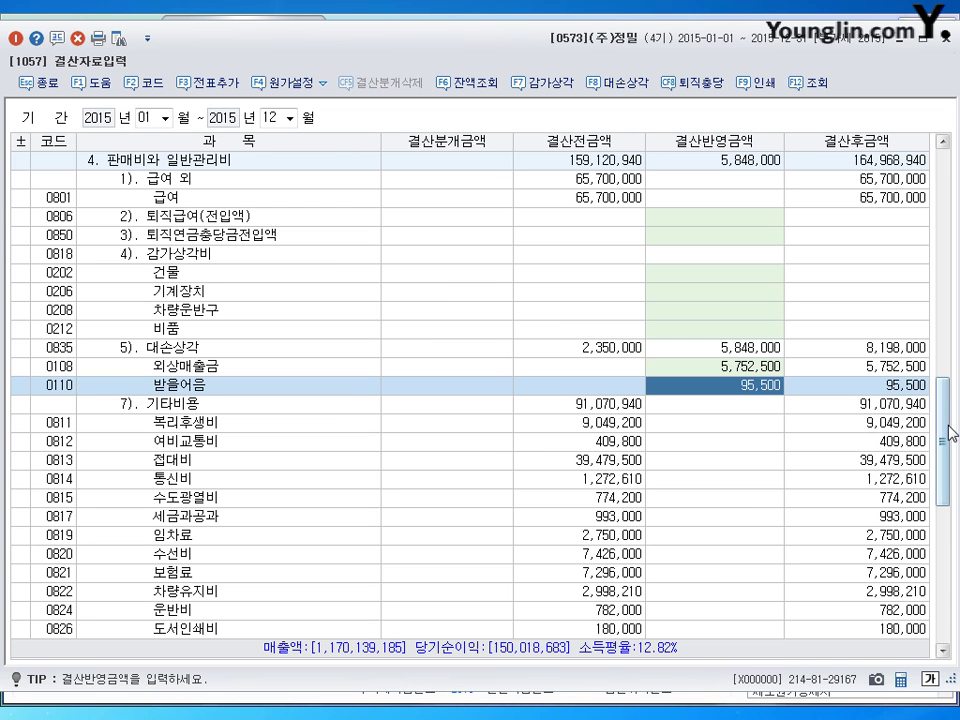
# Step: Set the 결산반영금액 of 선납세금 under 법인세등 to 3,000,000
pyautogui.moveTo(949, 428); pyautogui.dragTo(952, 565)
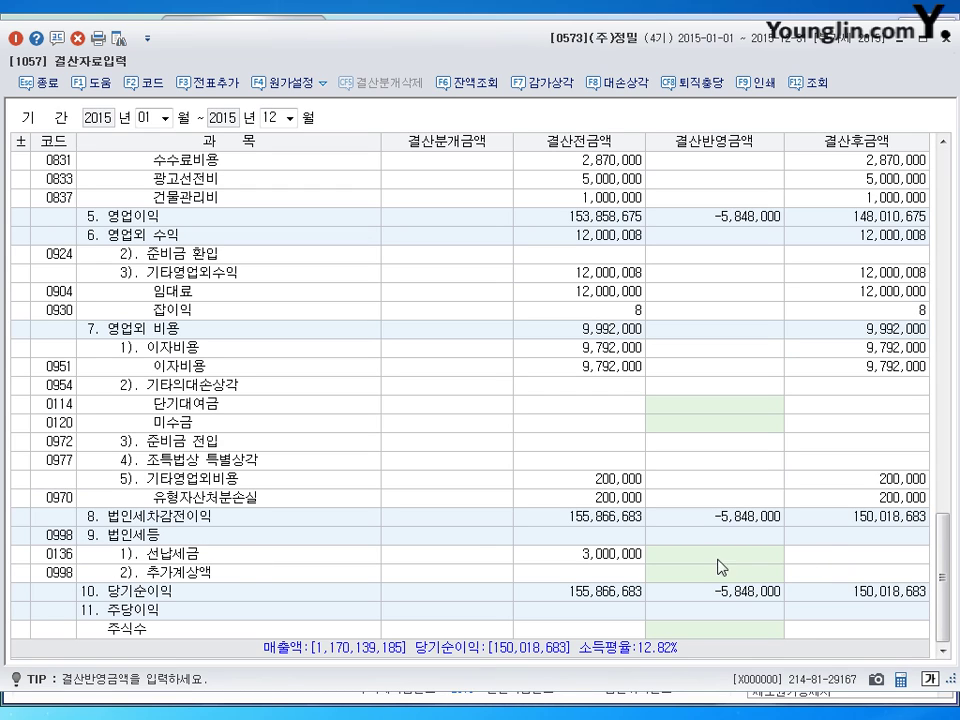
pyautogui.click(597, 566)
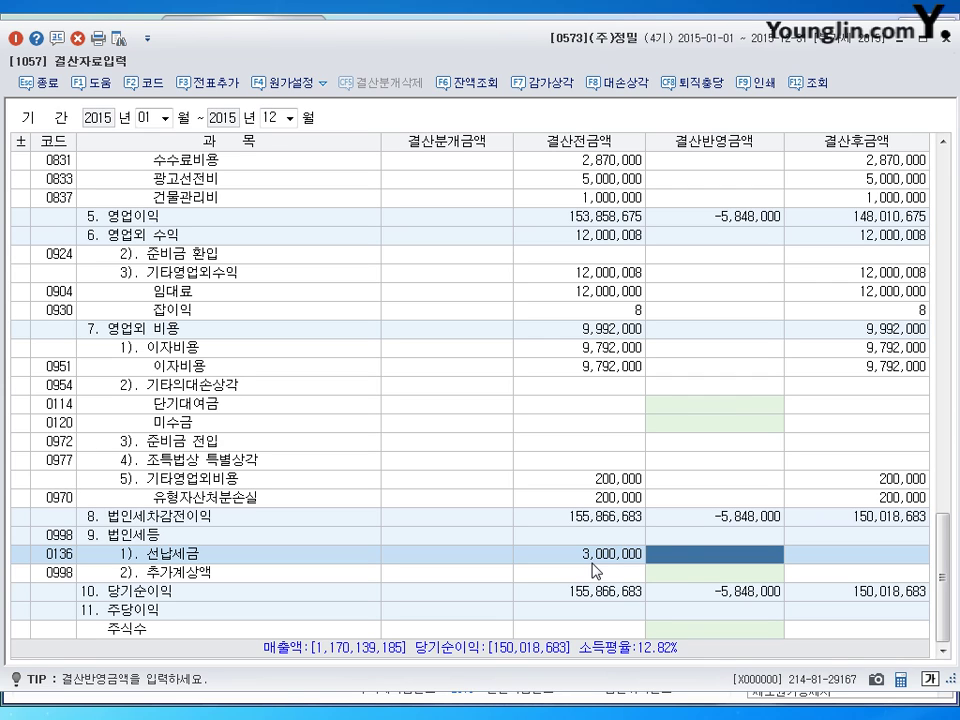
pyautogui.write('3000000')
pyautogui.press('Return')
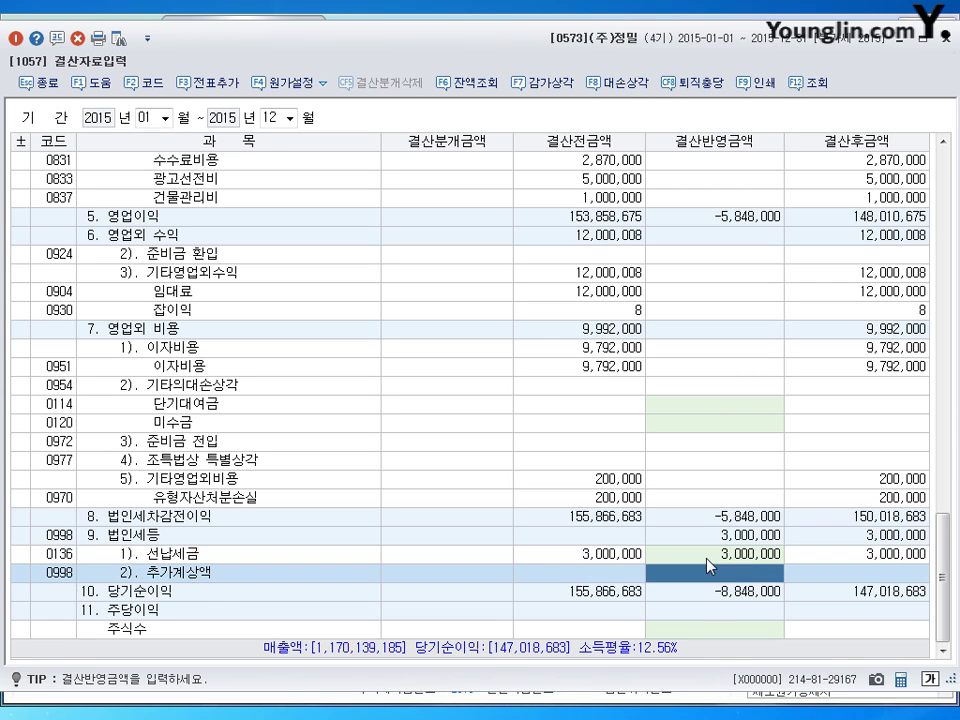
pyautogui.press('Up')
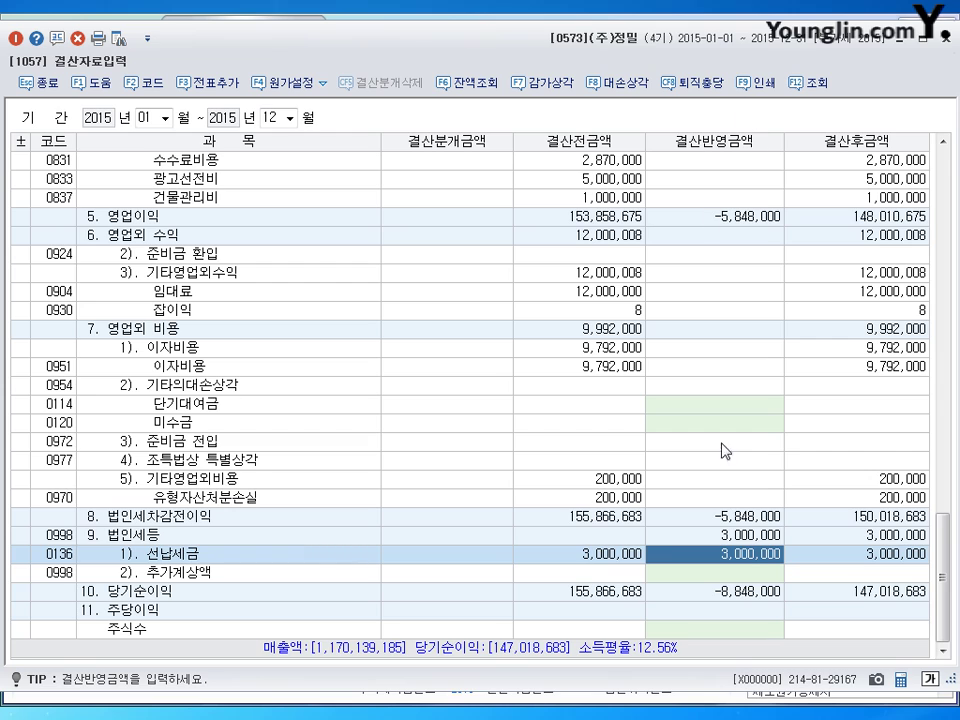
# Step: Set the 결산반영금액 of 추가계상액 to 2,600,000 and check the 법인세등 total
pyautogui.click(742, 575)
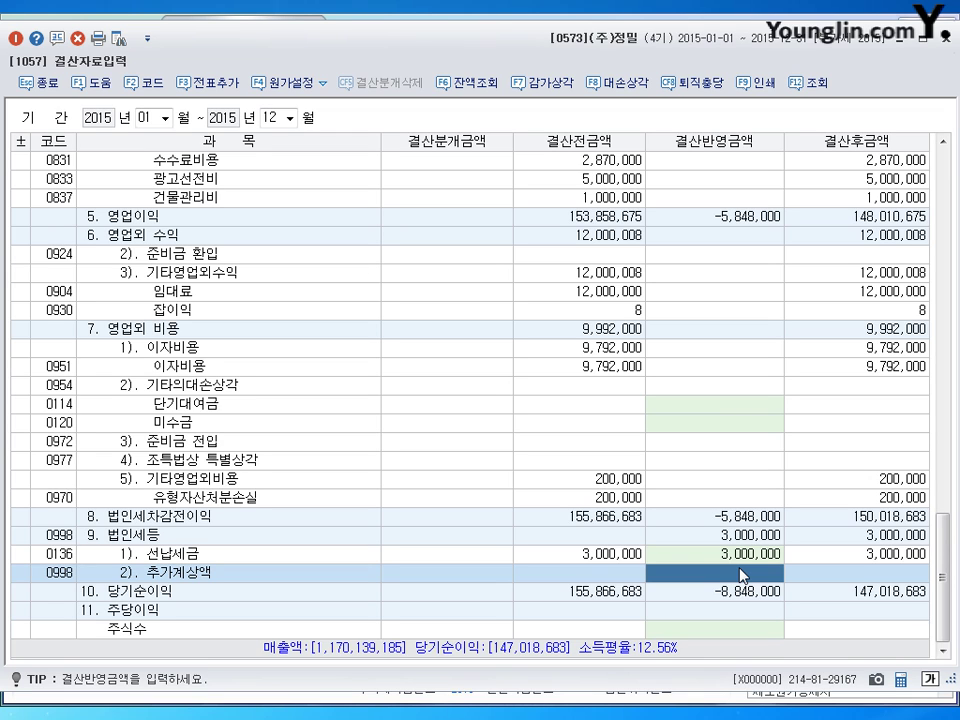
pyautogui.write('2600000')
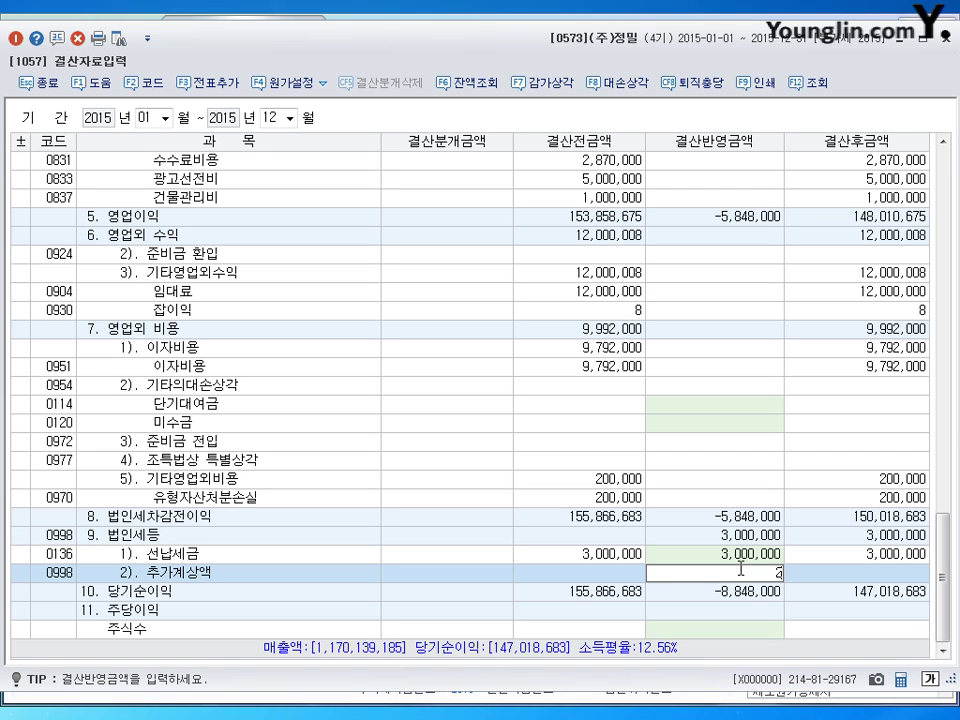
pyautogui.press('Return')
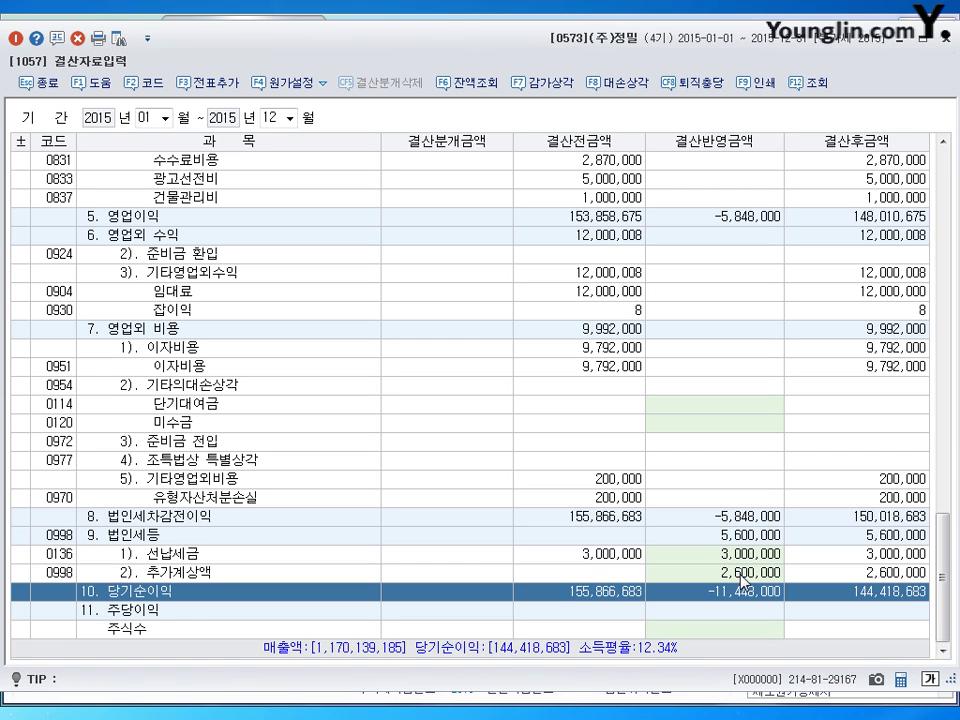
pyautogui.click(742, 574)
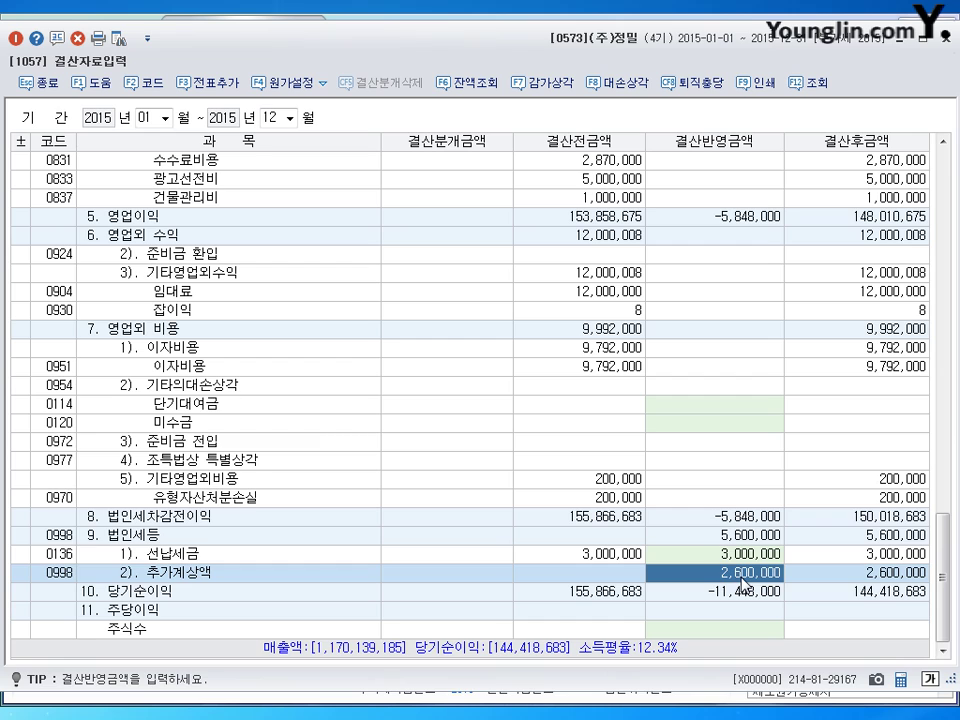
pyautogui.click(748, 538)
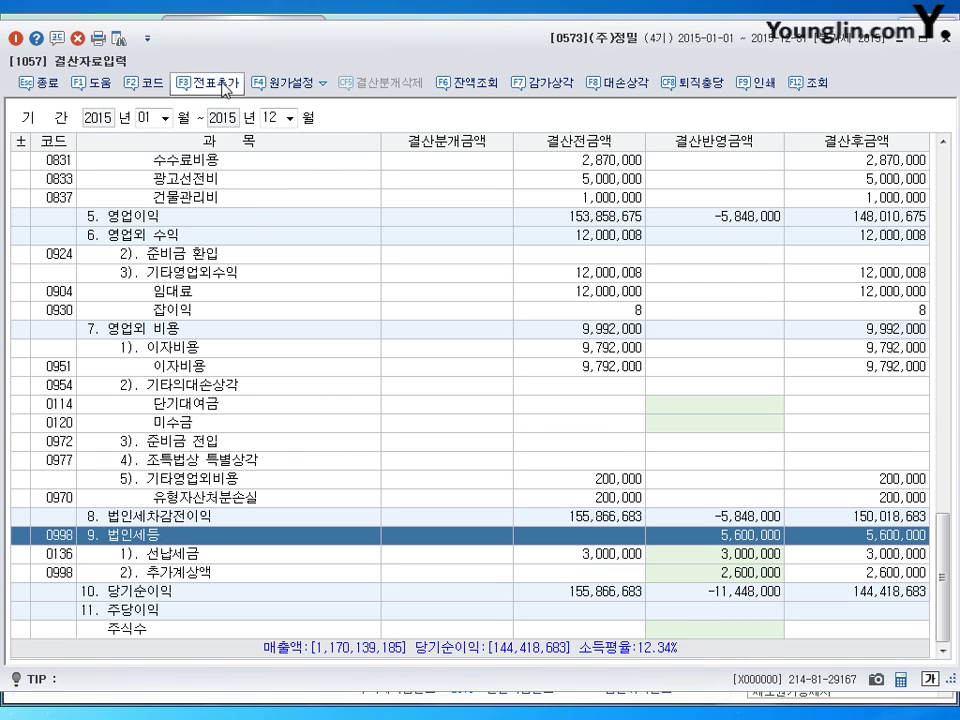
# Step: Add the closing entries to the general vouchers and leave 결산자료입력
pyautogui.click(207, 82)
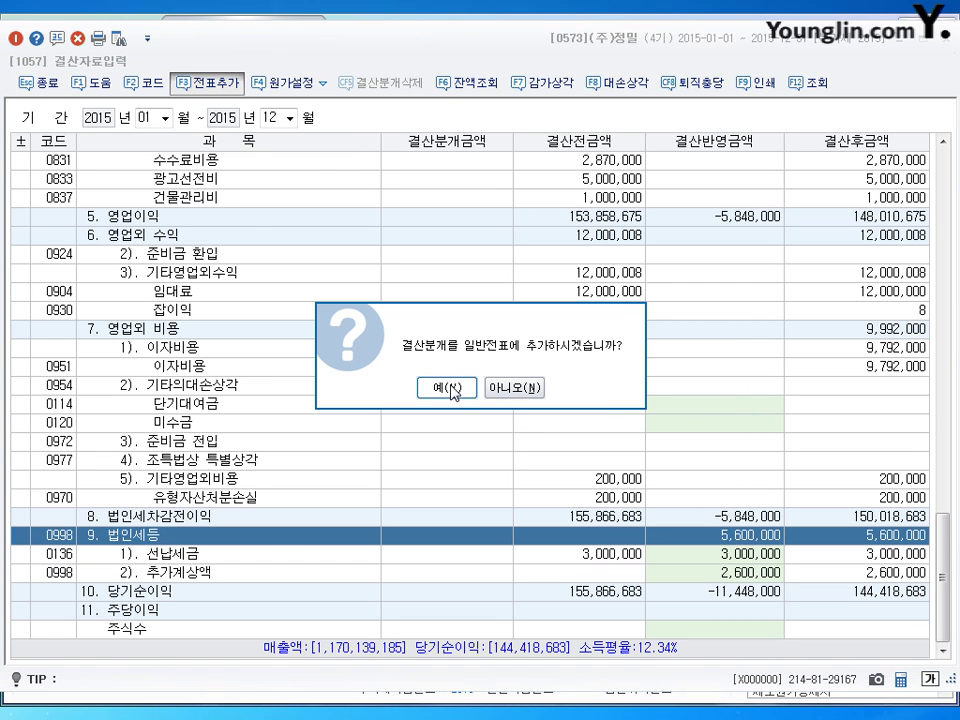
pyautogui.click(446, 388)
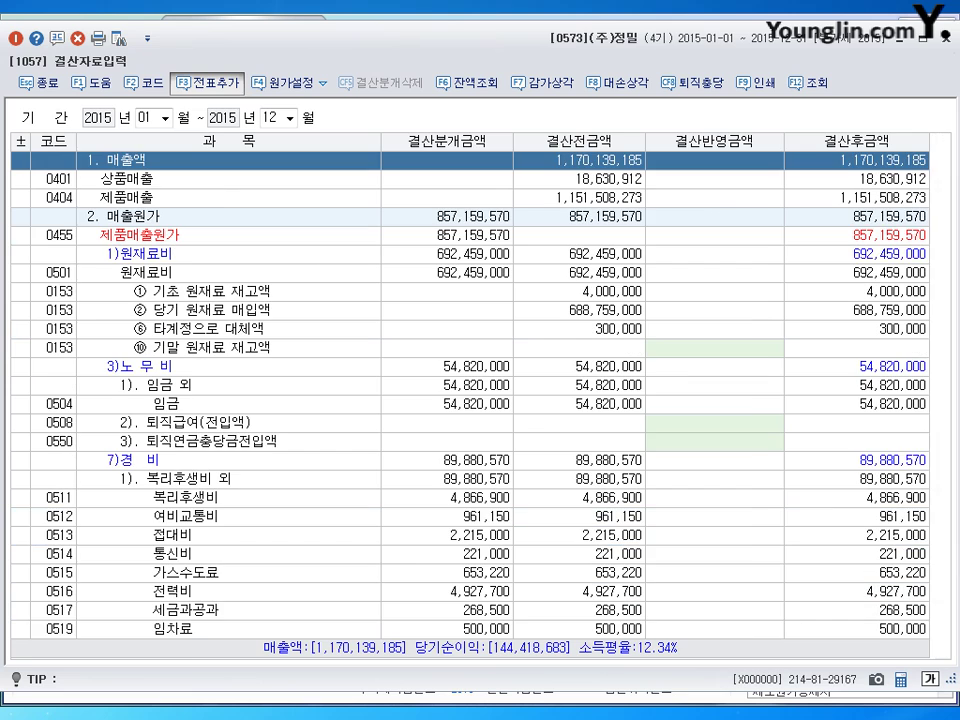
pyautogui.press('Escape')
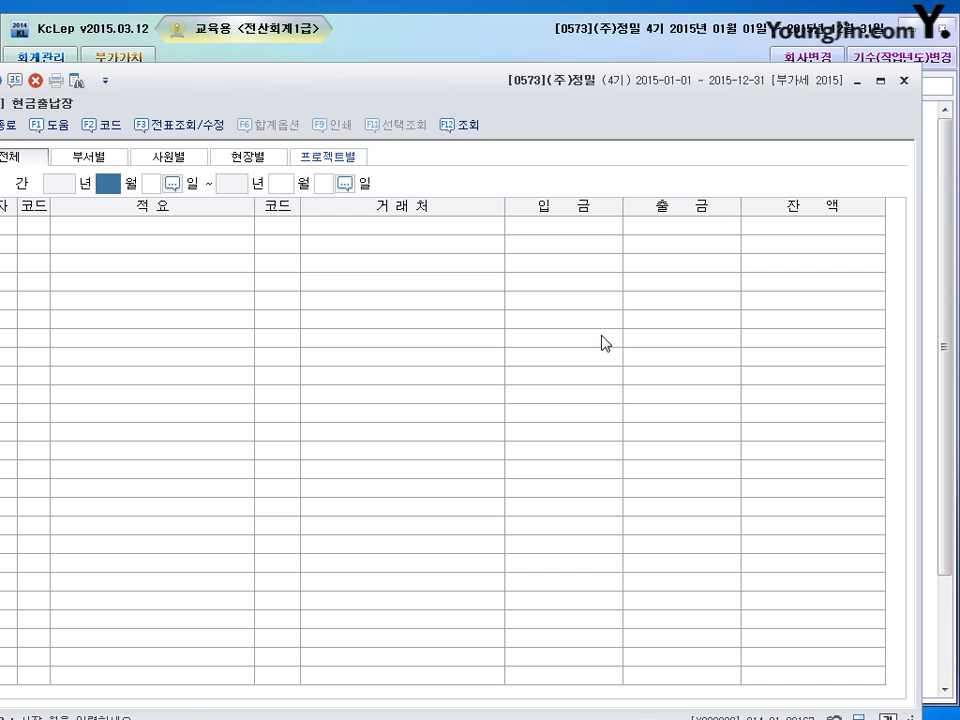
# Step: Query the 현금출납장 for March 31, 2015 only and check the closing cash balance
pyautogui.moveTo(439, 81); pyautogui.dragTo(481, 53)
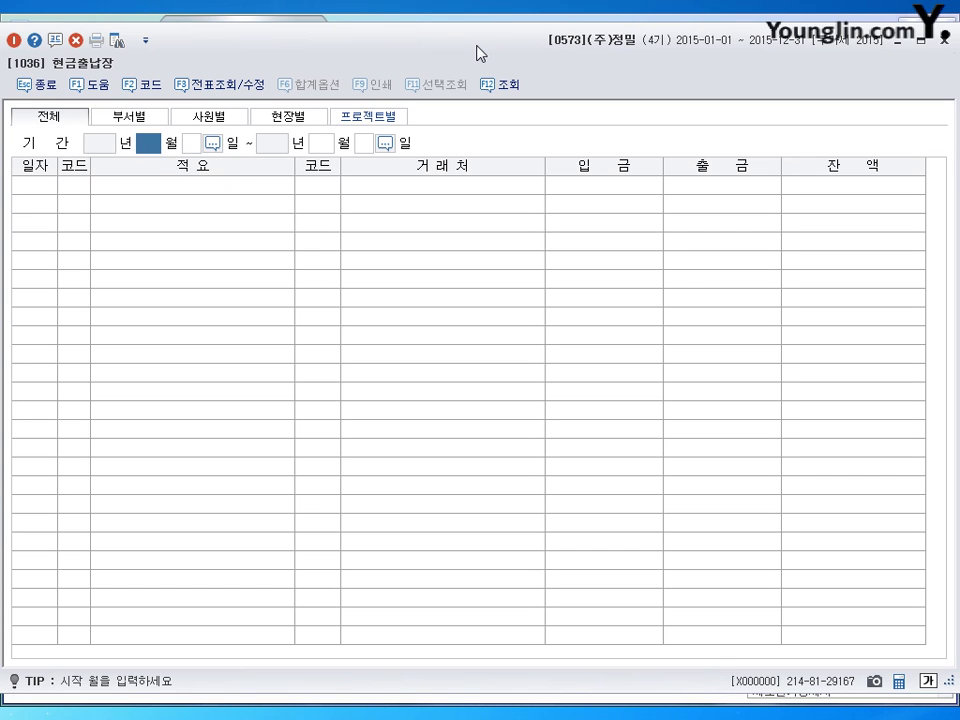
pyautogui.write('3')
pyautogui.press('Return')
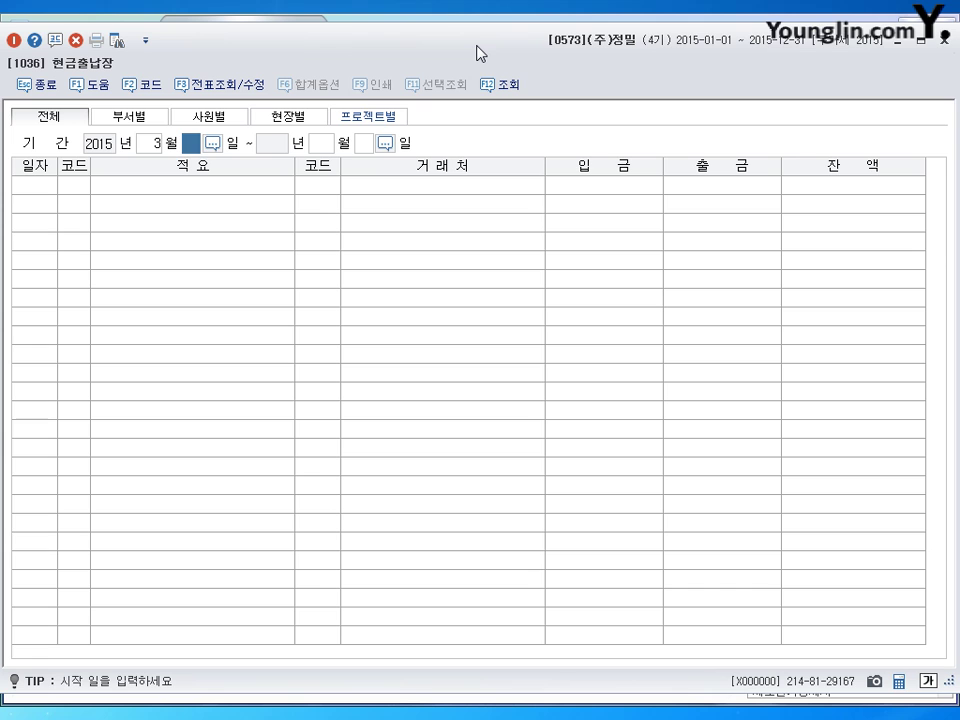
pyautogui.write('31')
pyautogui.press('Return')
pyautogui.write('3')
pyautogui.press('Return')
pyautogui.write('31')
pyautogui.press('Return')
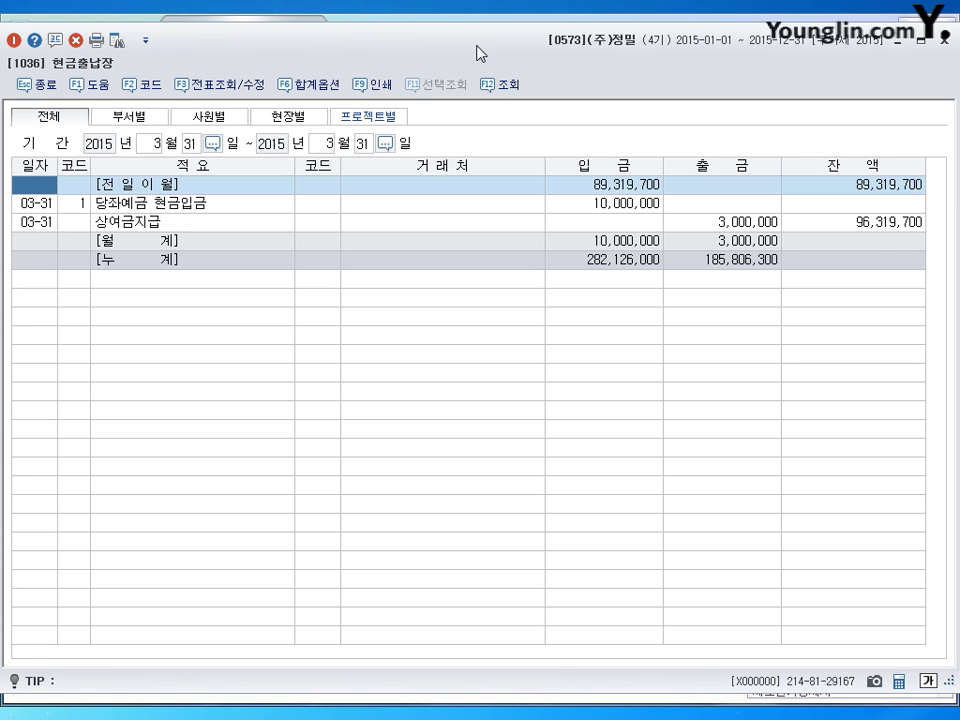
pyautogui.click(872, 228)
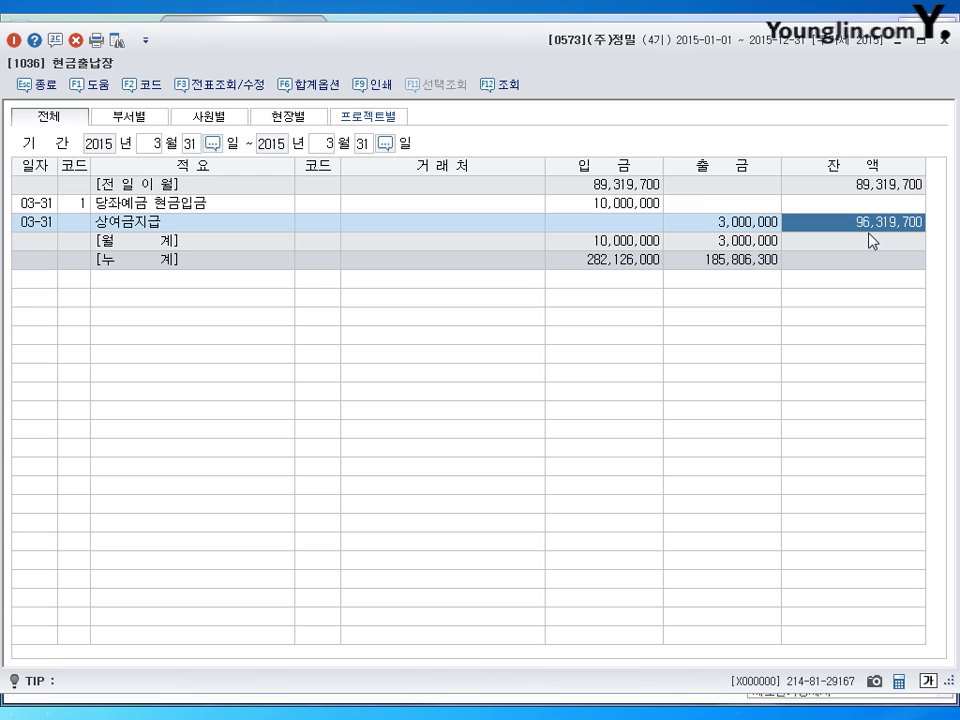
# Step: Query the 현금출납장 for June 30, 2015 only and check the cash balance carried forward
pyautogui.click(148, 143)
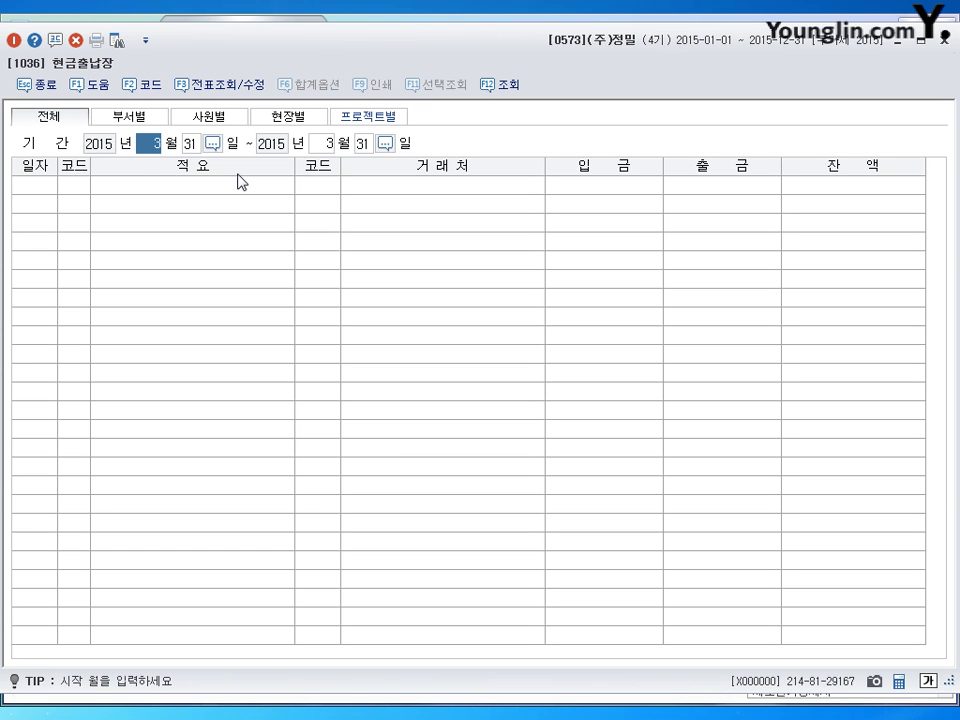
pyautogui.write('6')
pyautogui.press('Return')
pyautogui.write('30')
pyautogui.press('Return')
pyautogui.write('6')
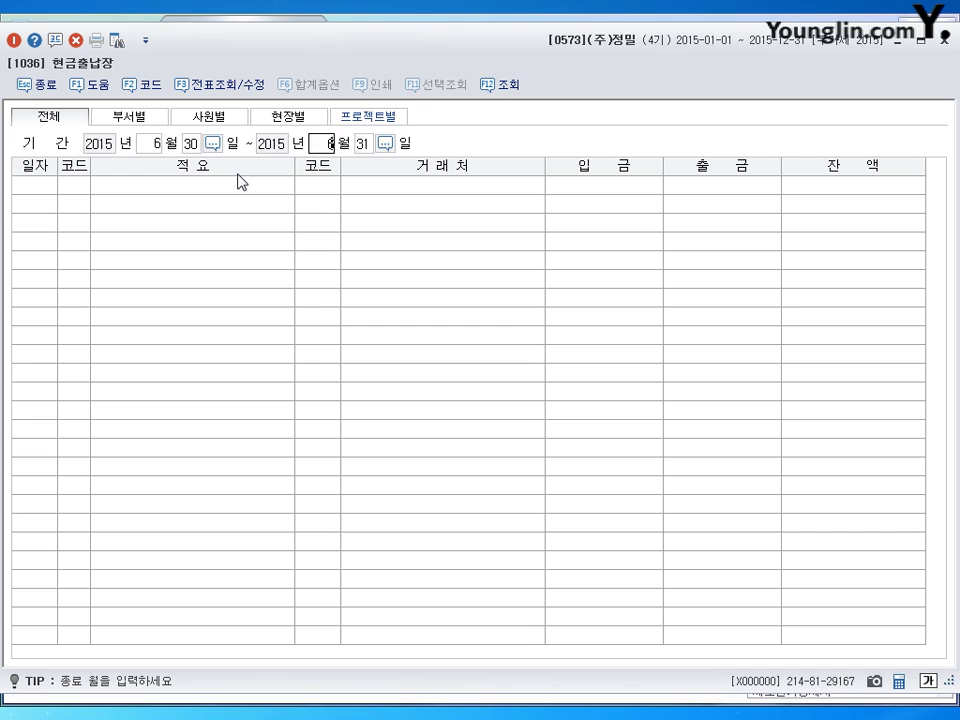
pyautogui.press('Return')
pyautogui.write('30')
pyautogui.press('Return')
pyautogui.click(864, 191)
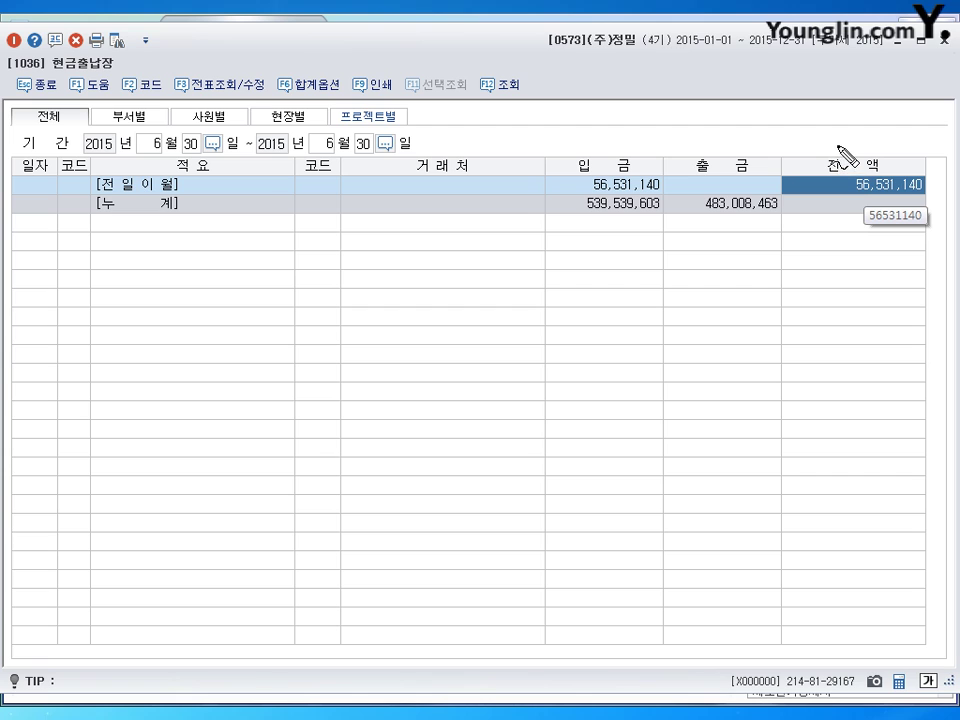
pyautogui.moveTo(838, 158)
pyautogui.mouseDown()
pyautogui.moveTo(830, 150)
pyautogui.moveTo(855, 146)
pyautogui.moveTo(858, 170)
pyautogui.moveTo(880, 160)
pyautogui.moveTo(876, 172)
pyautogui.moveTo(935, 152)
pyautogui.mouseUp()
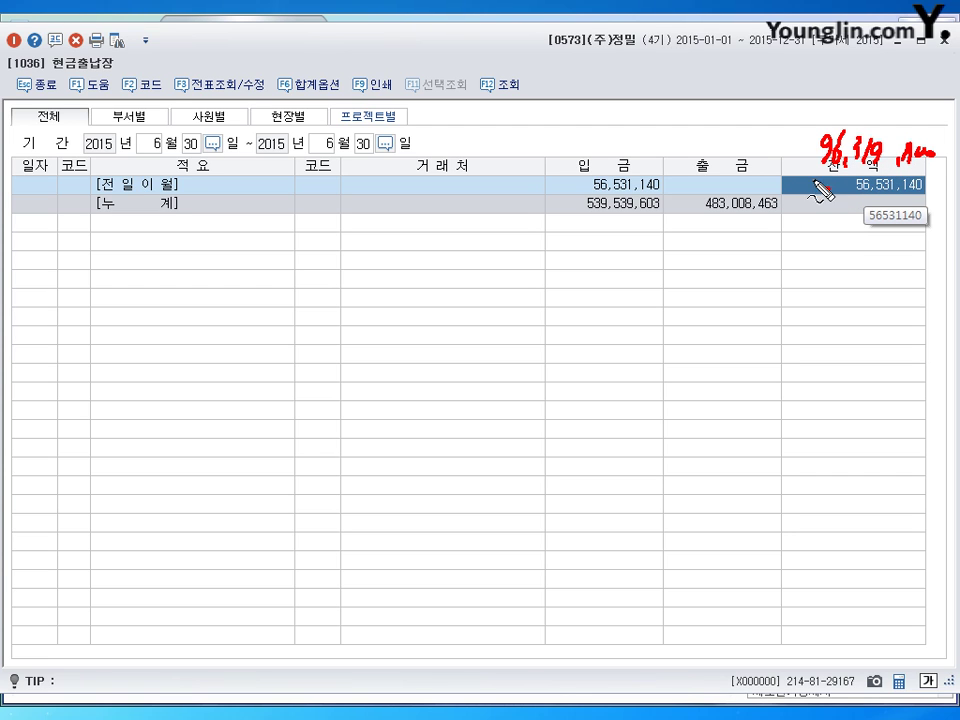
pyautogui.moveTo(814, 180); pyautogui.dragTo(810, 203)
pyautogui.moveTo(818, 192); pyautogui.dragTo(838, 203)
pyautogui.moveTo(918, 200)
pyautogui.mouseDown()
pyautogui.moveTo(803, 212)
pyautogui.moveTo(798, 252)
pyautogui.moveTo(826, 254)
pyautogui.moveTo(855, 234)
pyautogui.moveTo(849, 254)
pyautogui.moveTo(864, 232)
pyautogui.moveTo(872, 258)
pyautogui.mouseUp()
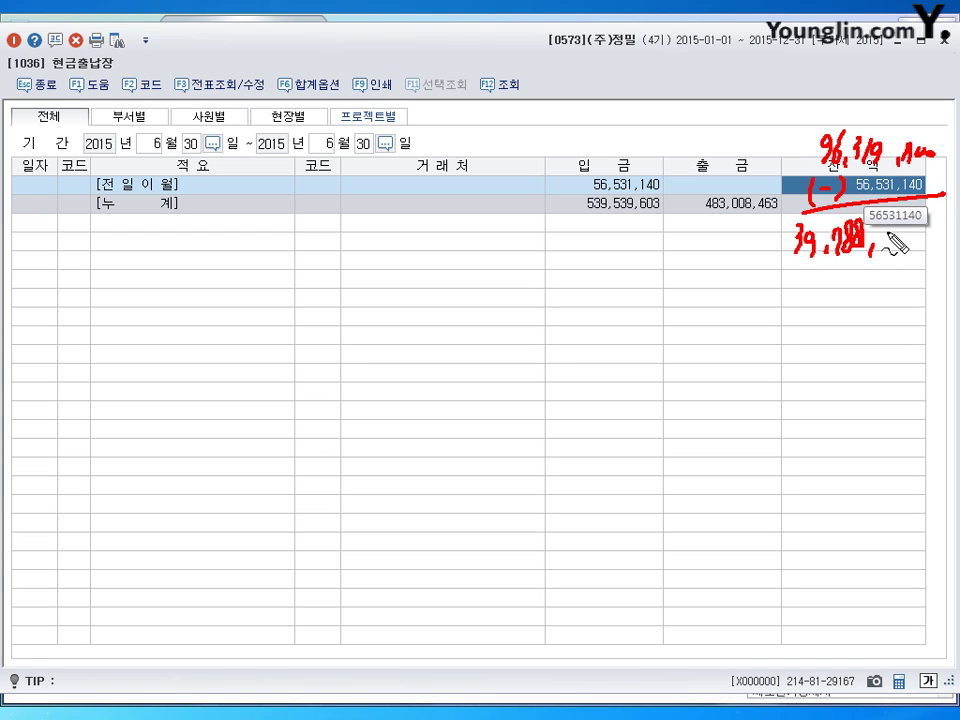
pyautogui.moveTo(896, 240); pyautogui.dragTo(918, 226)
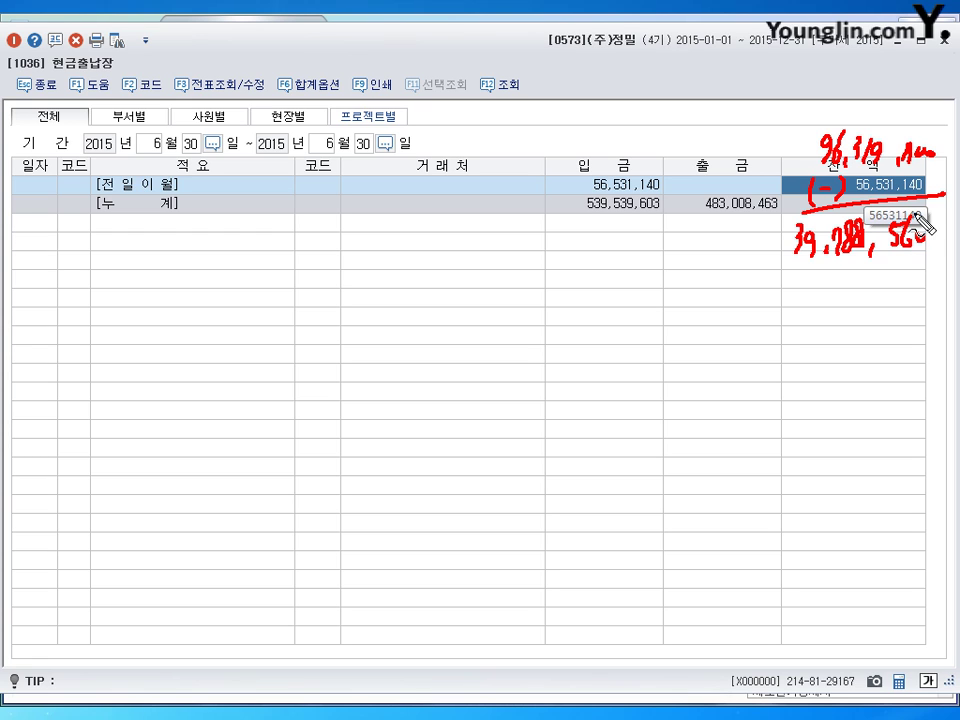
# Step: Close the 현금출납장 and query the 부가가치세신고서 for April 1 to June 30, 2015
pyautogui.press('Escape')
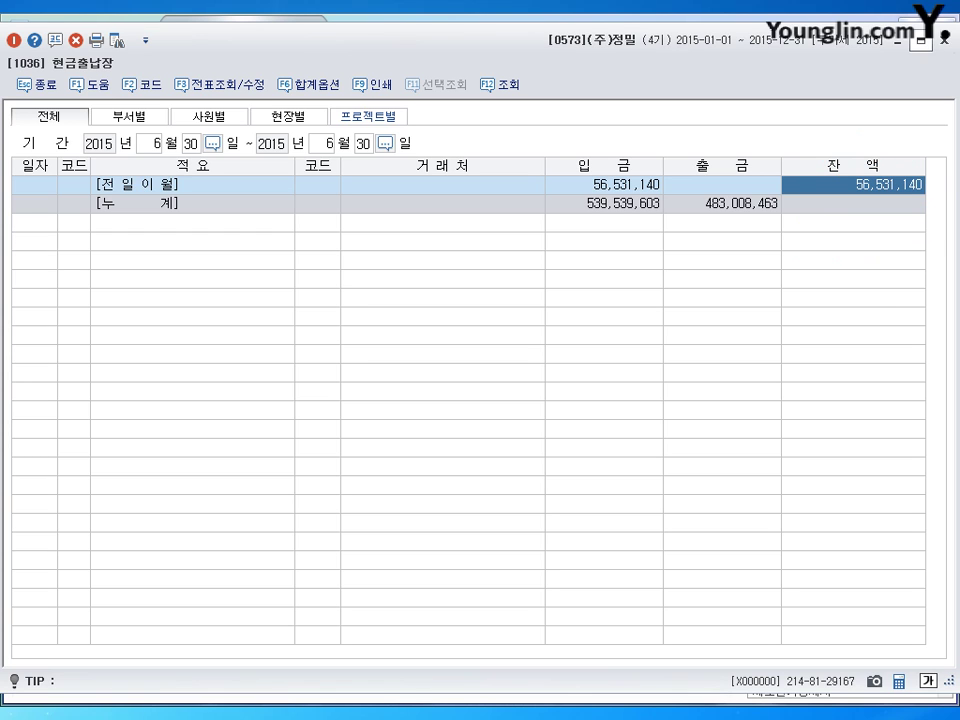
pyautogui.click(946, 41)
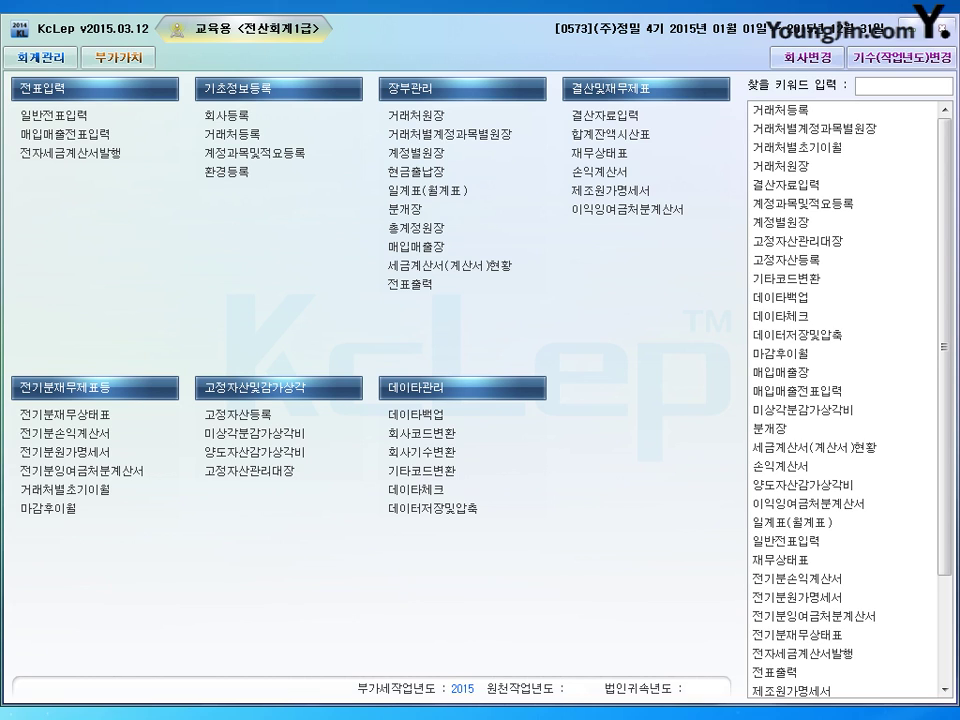
pyautogui.click(130, 57)
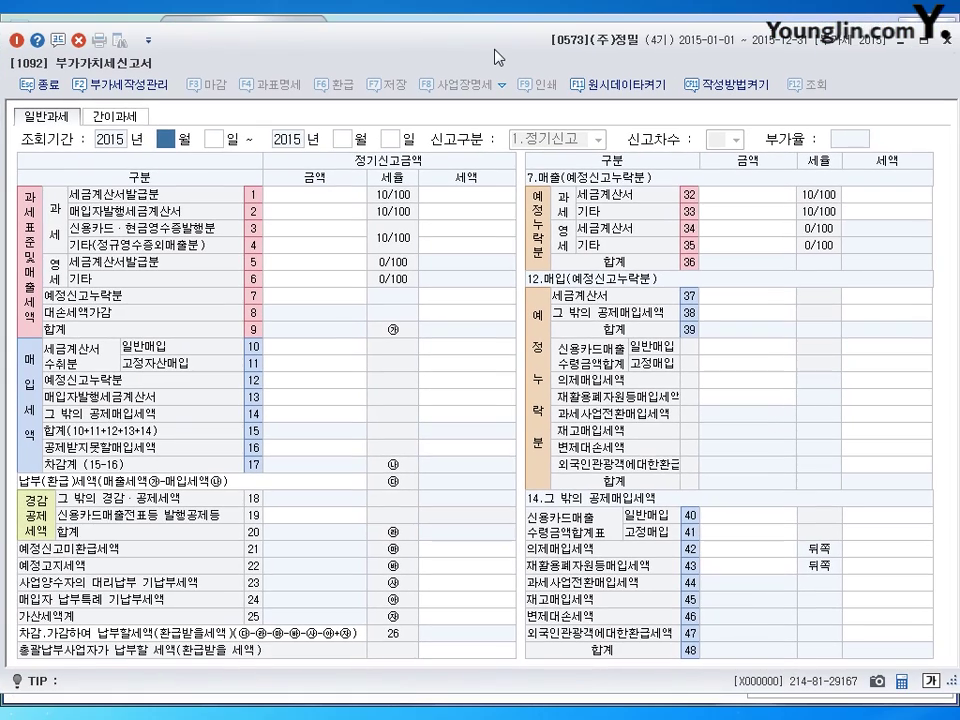
pyautogui.write('4')
pyautogui.press('Return')
pyautogui.write('6')
pyautogui.press('Return')
pyautogui.write('30')
pyautogui.press('Return')
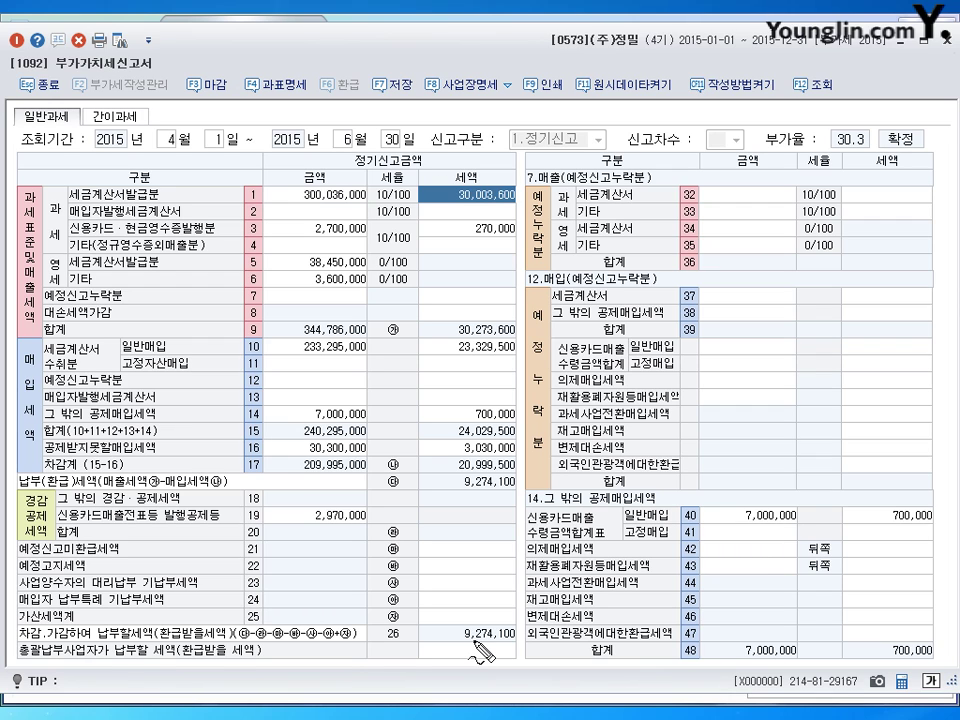
# Step: Check the tax payable on line 26, the tax totals on lines 9 and 17, and the 공제받지못할매입세액 amount
pyautogui.moveTo(396, 628)
pyautogui.mouseDown()
pyautogui.moveTo(384, 640)
pyautogui.moveTo(395, 628)
pyautogui.moveTo(498, 654)
pyautogui.mouseUp()
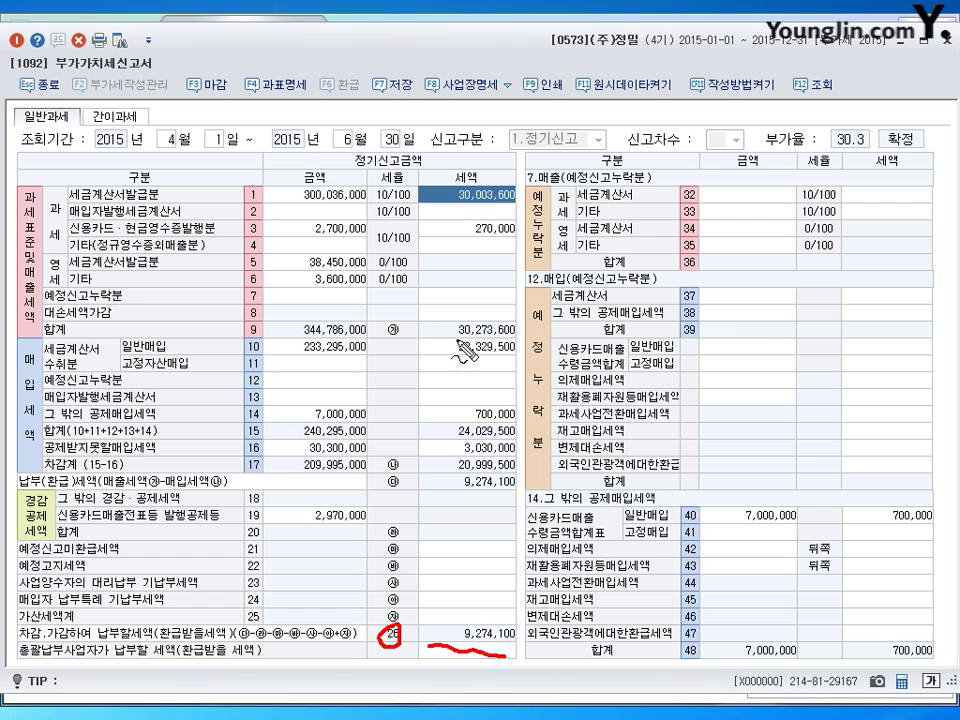
pyautogui.moveTo(490, 322)
pyautogui.mouseDown()
pyautogui.moveTo(484, 340)
pyautogui.moveTo(460, 330)
pyautogui.moveTo(480, 320)
pyautogui.mouseUp()
pyautogui.moveTo(482, 452)
pyautogui.mouseDown()
pyautogui.moveTo(452, 472)
pyautogui.moveTo(486, 457)
pyautogui.mouseUp()
pyautogui.moveTo(368, 442)
pyautogui.mouseDown()
pyautogui.moveTo(302, 458)
pyautogui.moveTo(370, 452)
pyautogui.mouseUp()
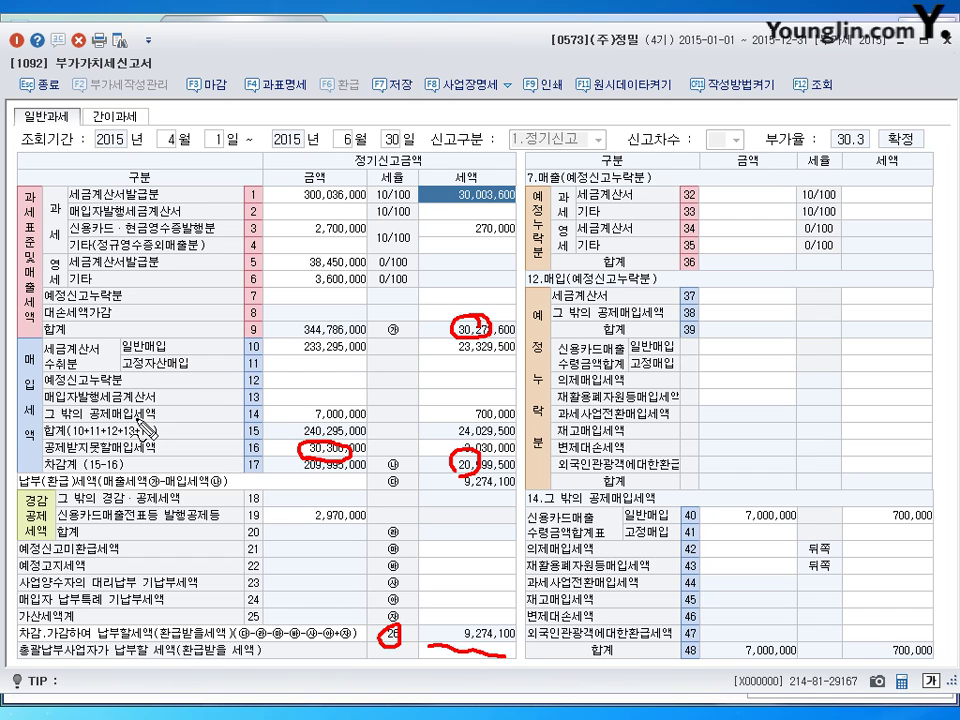
pyautogui.press('Escape')
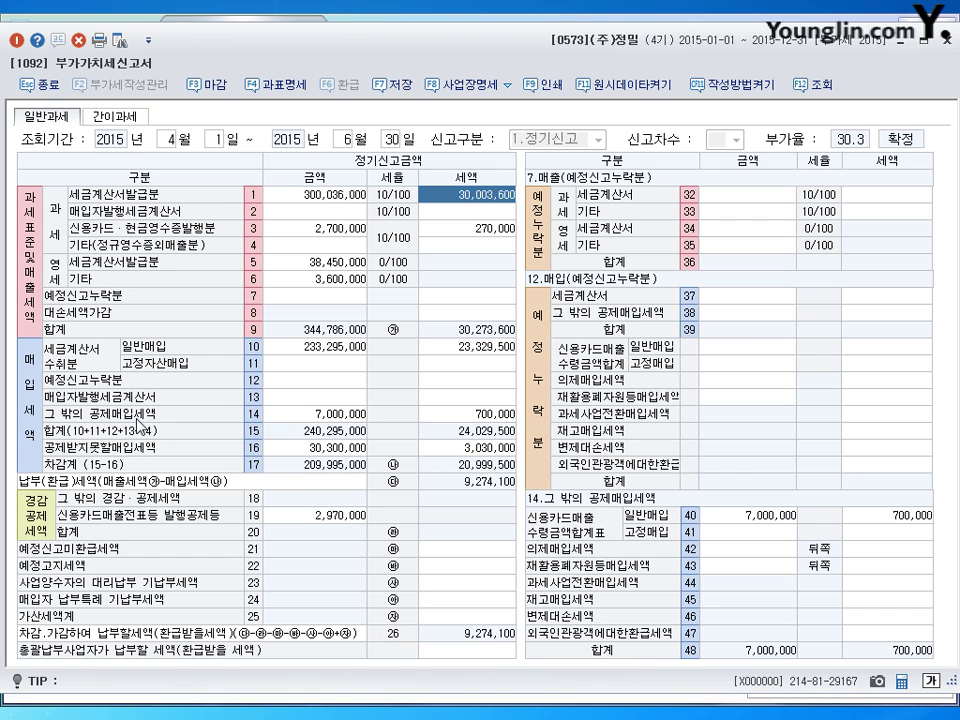
# Step: Close the 부가가치세신고서 without saving its data
pyautogui.press('Escape')
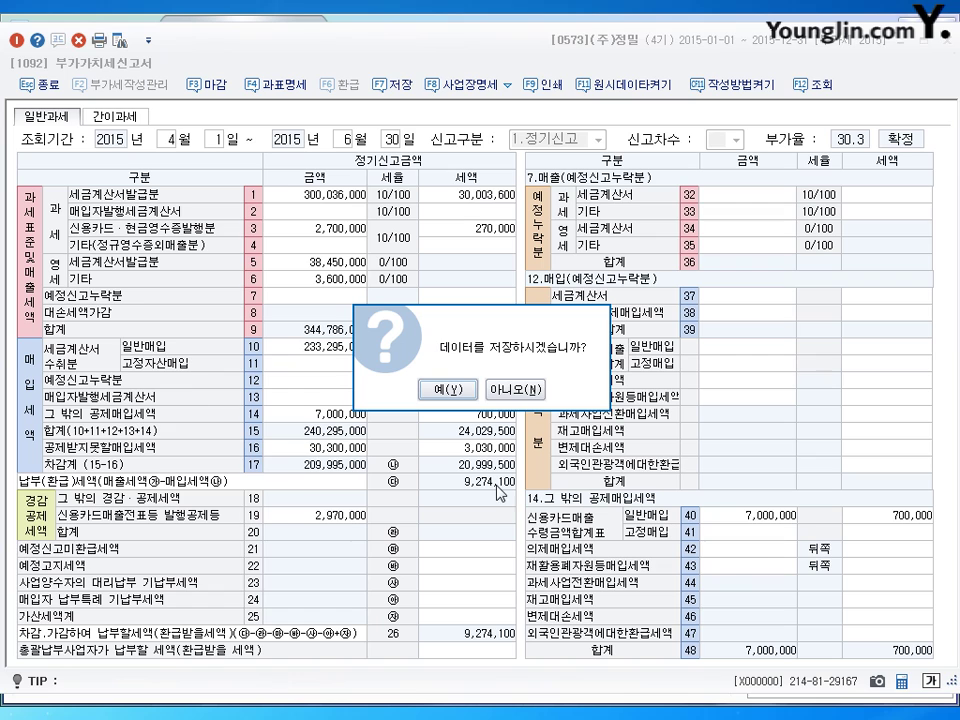
pyautogui.click(516, 391)
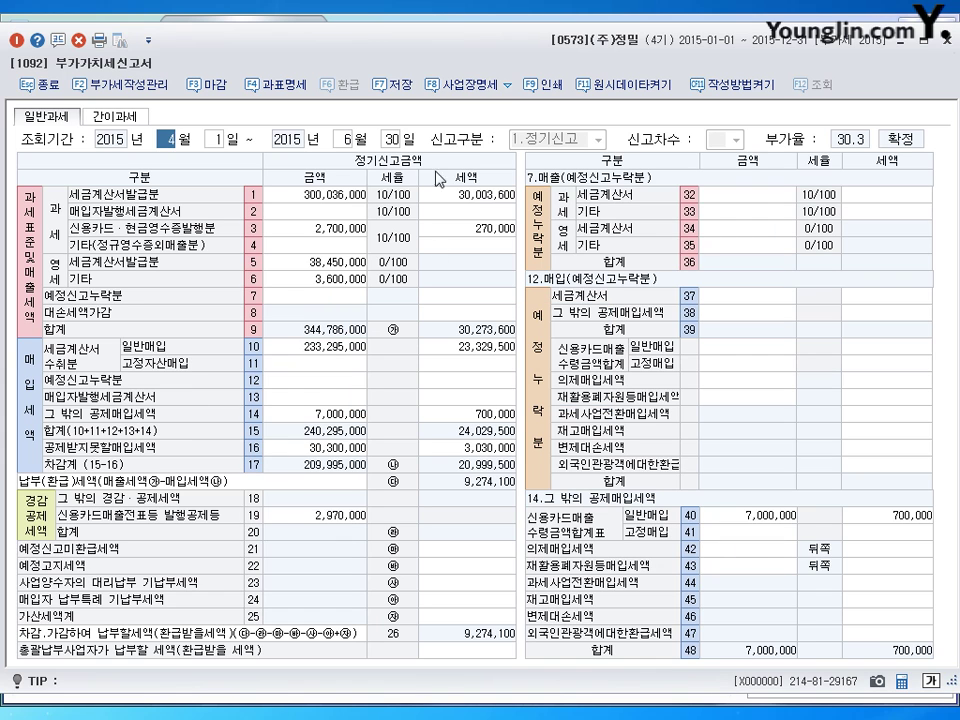
pyautogui.click(945, 40)
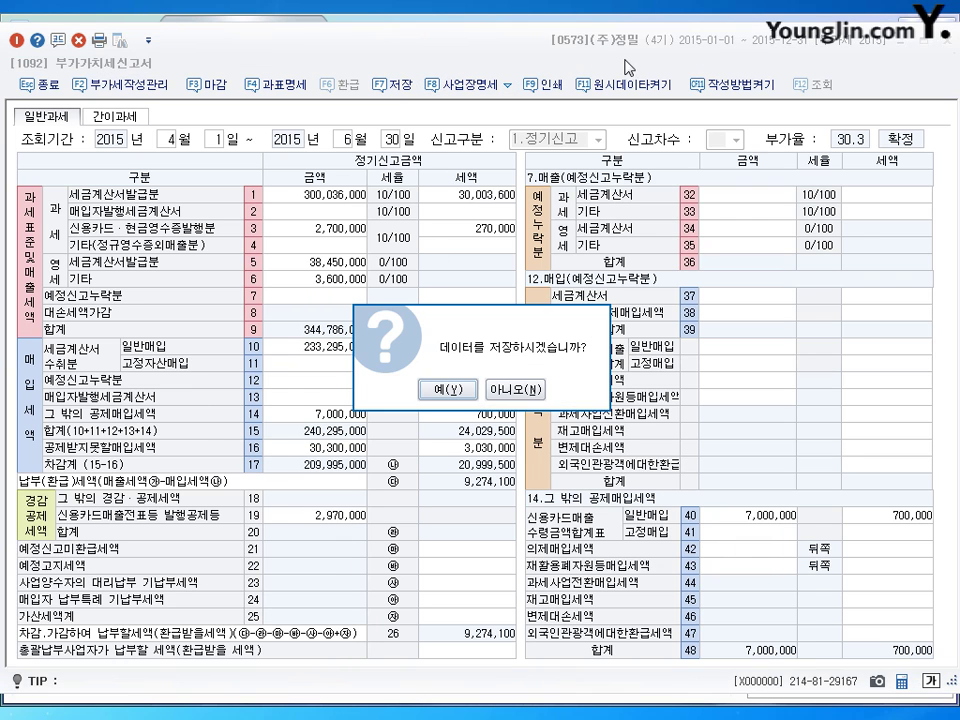
pyautogui.click(516, 392)
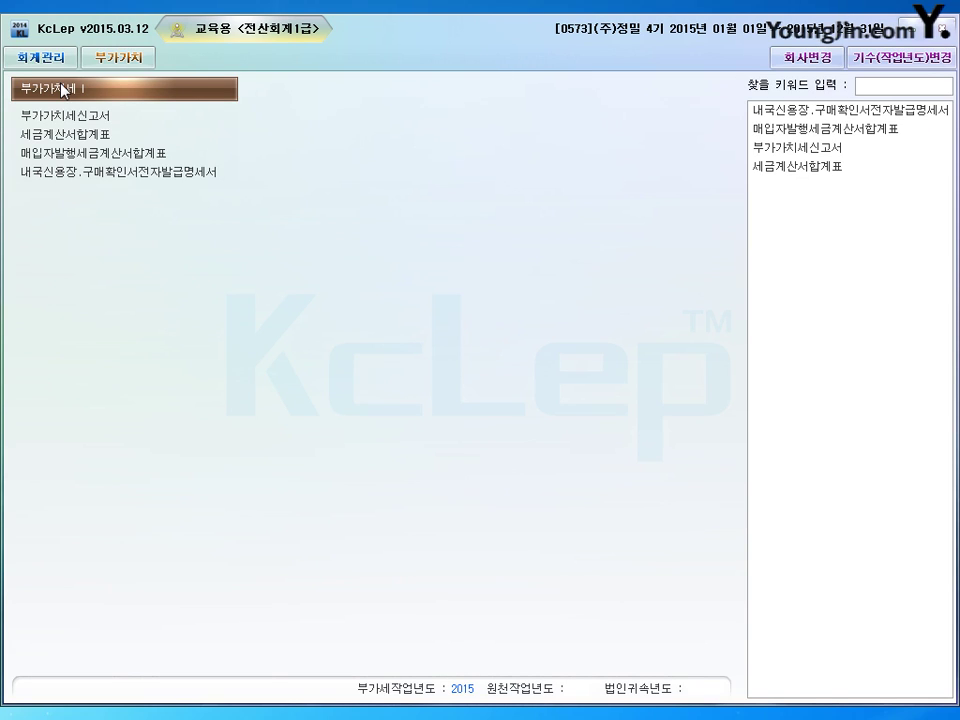
# Step: Open the 거래처원장 and set its inquiry period to May 31, 2015 only
pyautogui.click(40, 57)
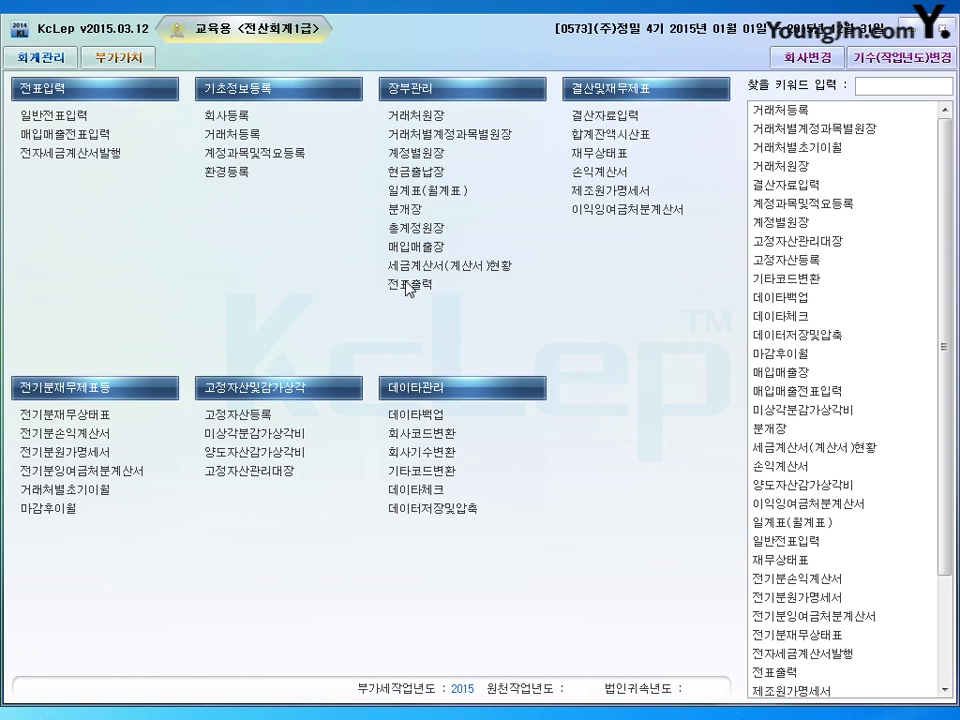
pyautogui.click(416, 115)
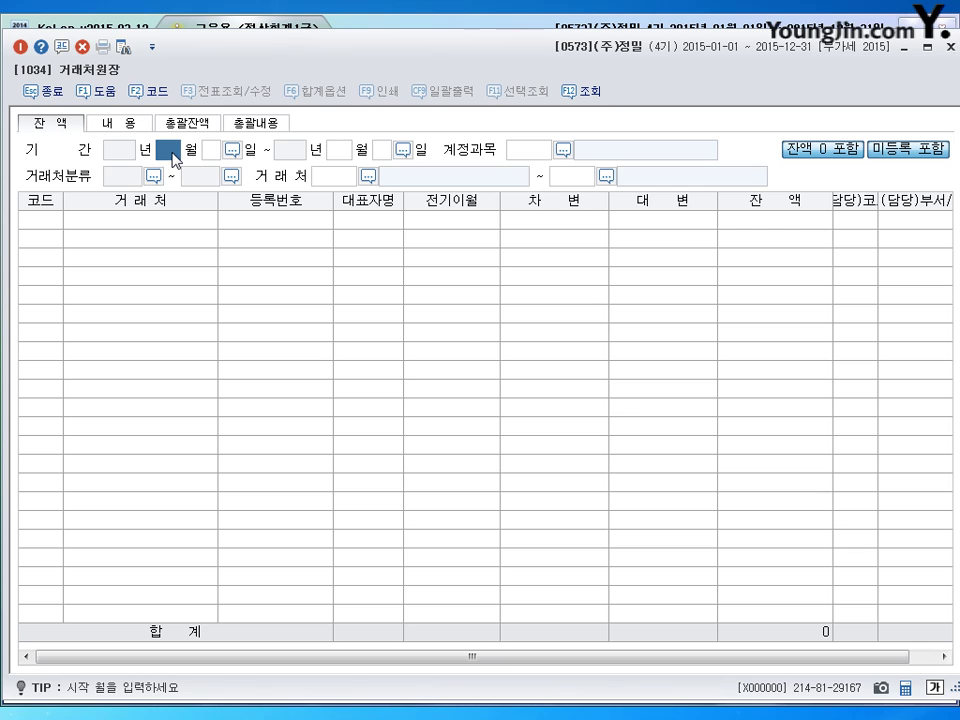
pyautogui.write('5')
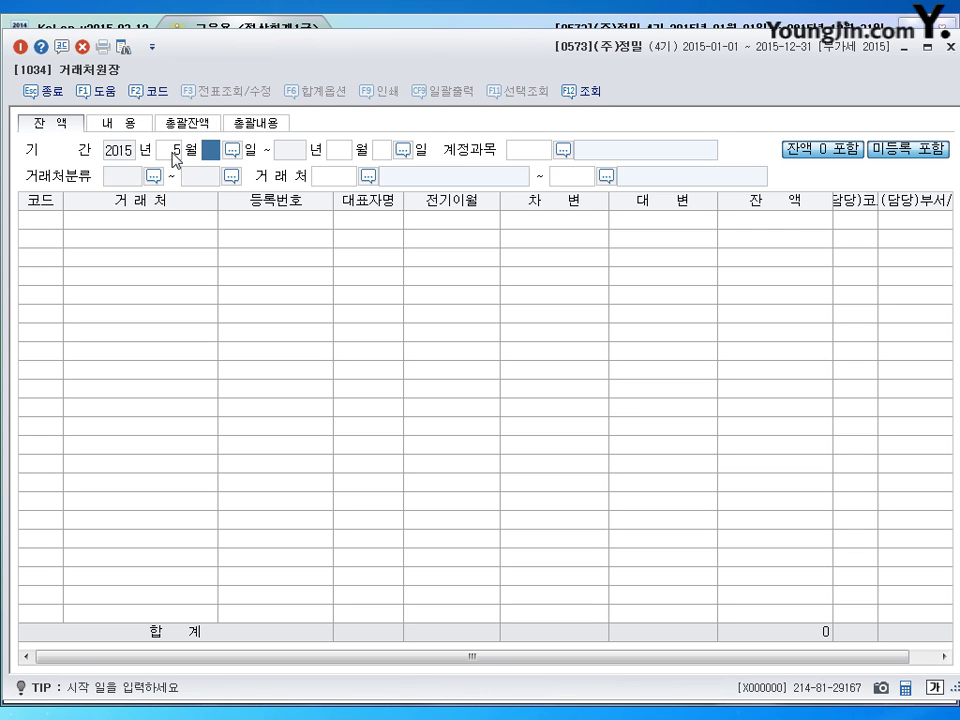
pyautogui.press('Return')
pyautogui.write('318')
pyautogui.press('Return')
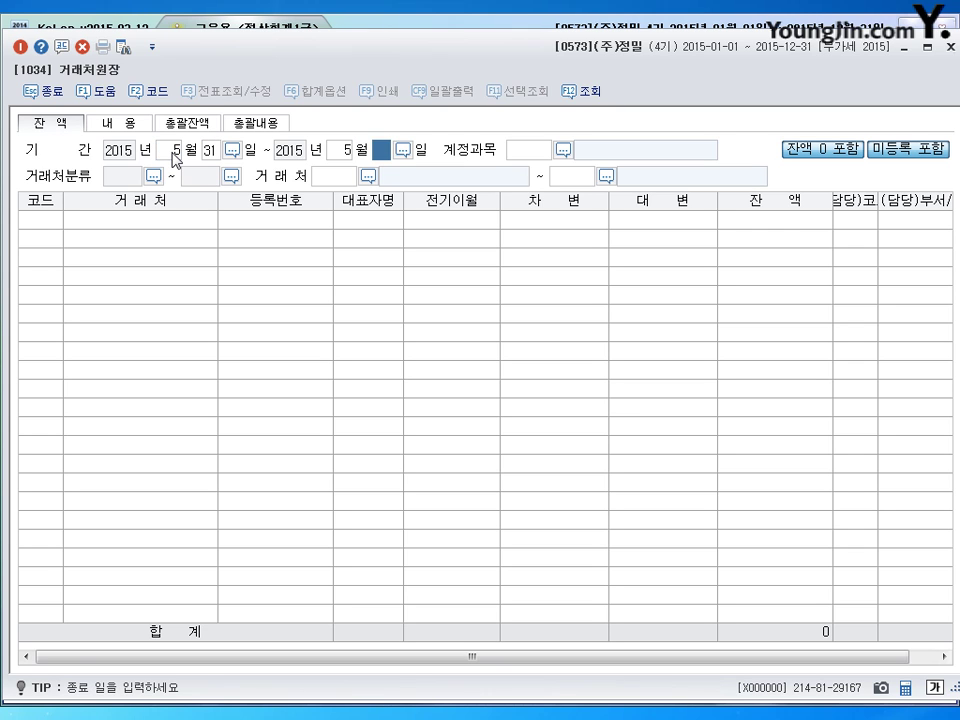
pyautogui.write('31')
pyautogui.press('Return')
# Step: Query the balances of account 0108 외상매출금 for all customers, from 00102 to 99603
pyautogui.write('0108')
pyautogui.press('Return')
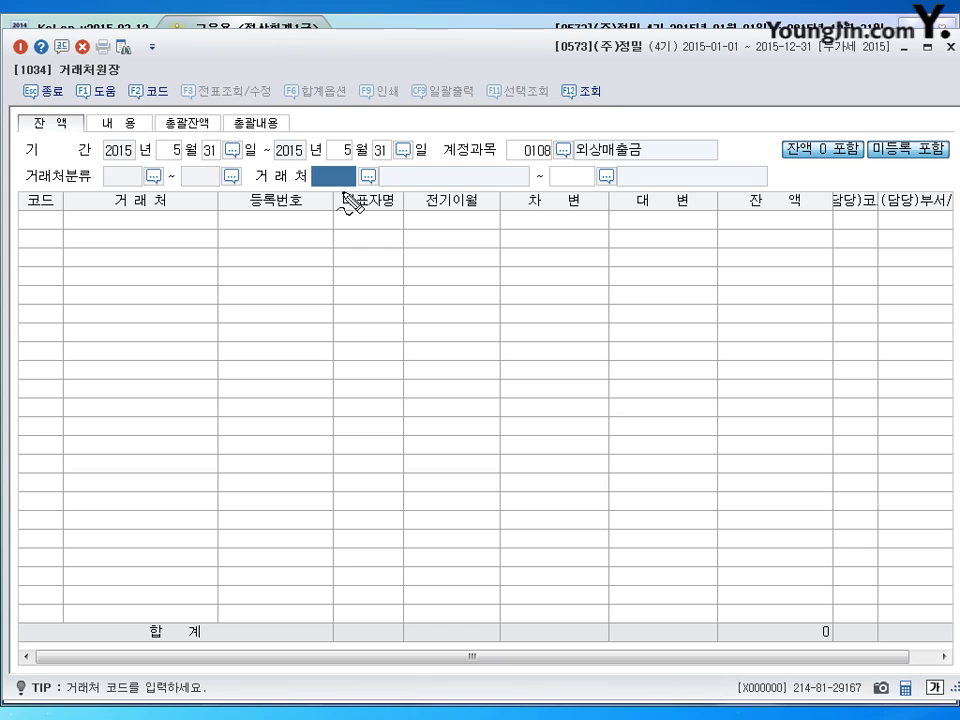
pyautogui.moveTo(364, 169); pyautogui.dragTo(348, 192)
pyautogui.moveTo(584, 192); pyautogui.dragTo(549, 194)
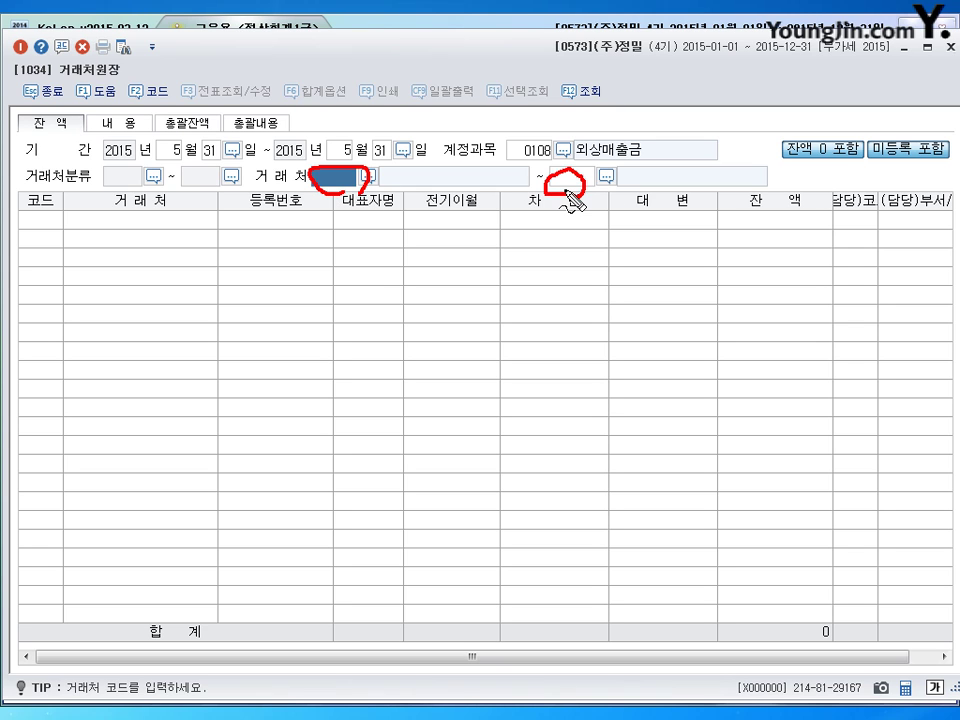
pyautogui.press('Escape')
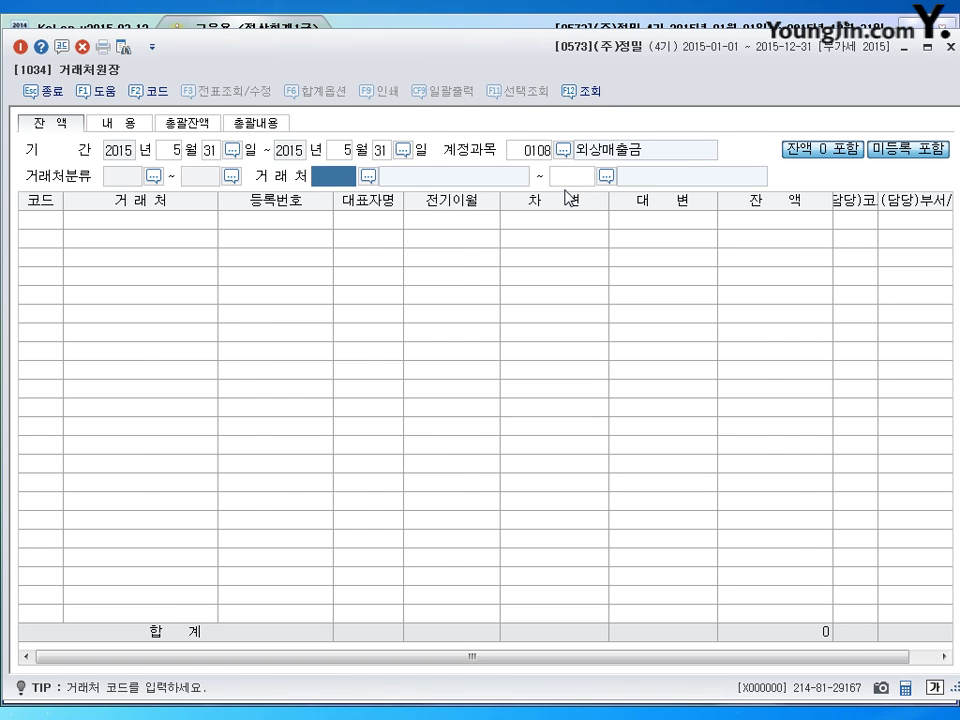
pyautogui.press('Return')
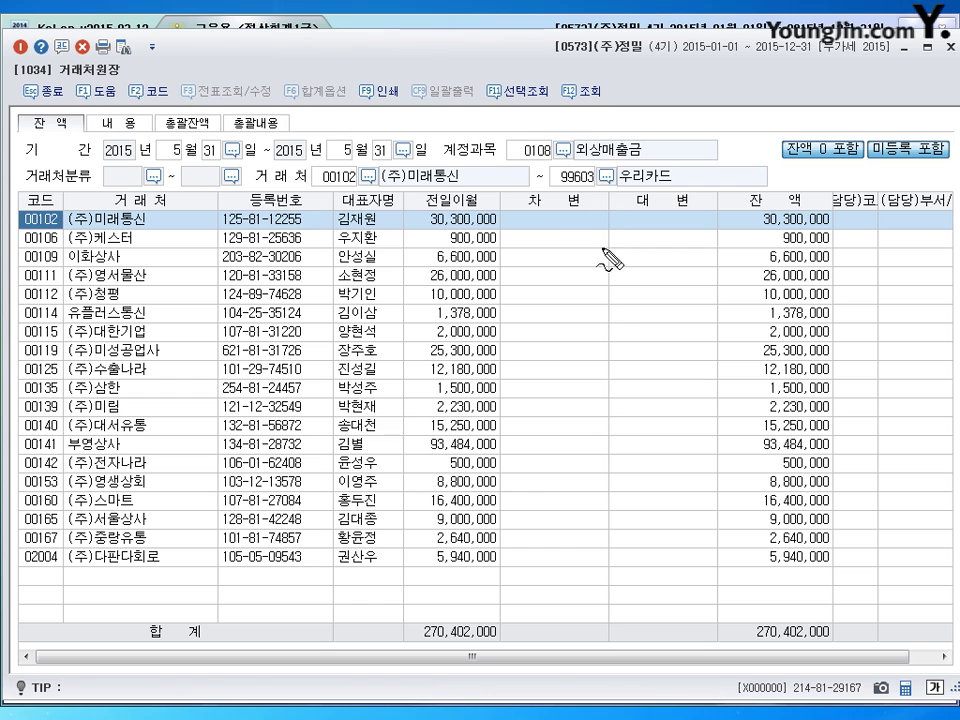
# Step: Find the customer with the largest 외상매출금 balance, check its code and amount, and close the 거래처원장
pyautogui.moveTo(731, 190); pyautogui.dragTo(752, 189)
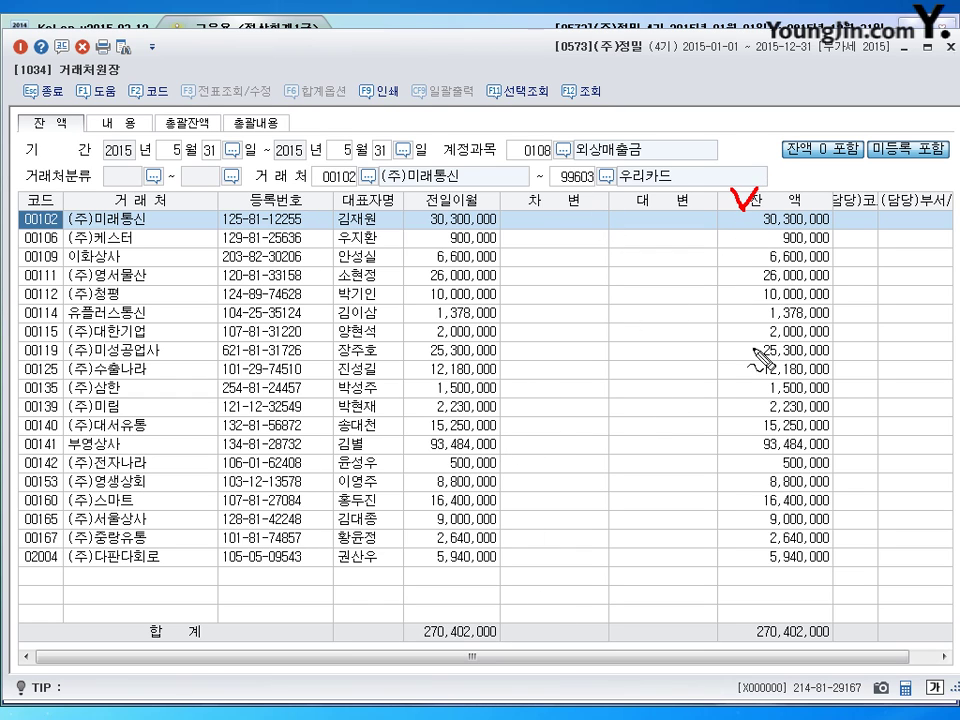
pyautogui.moveTo(750, 436); pyautogui.dragTo(828, 450)
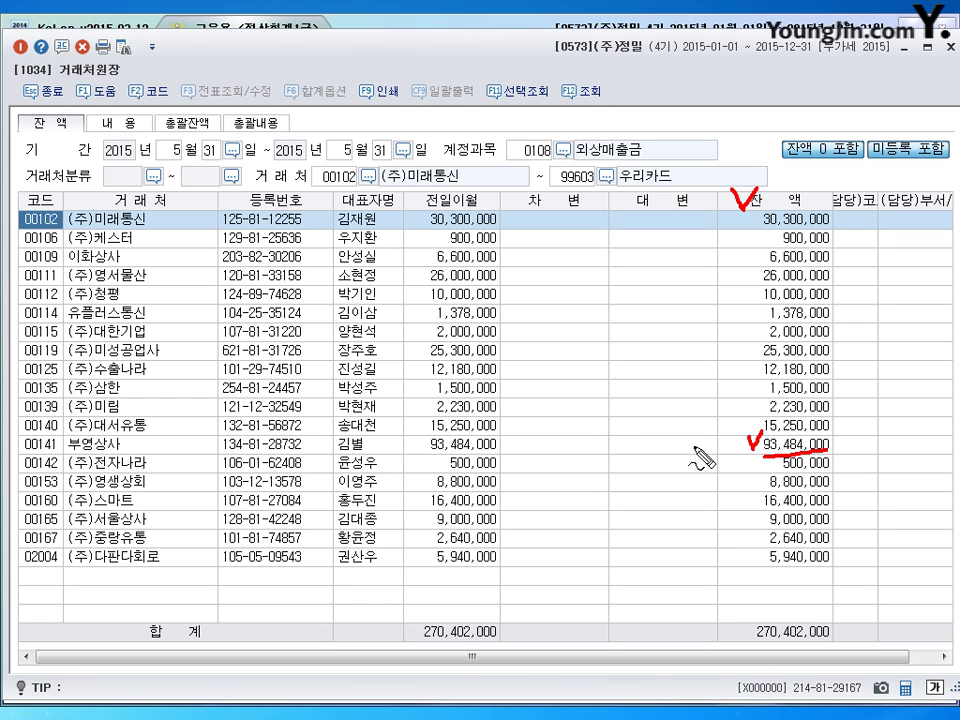
pyautogui.moveTo(62, 453)
pyautogui.mouseDown()
pyautogui.moveTo(18, 450)
pyautogui.moveTo(58, 436)
pyautogui.moveTo(66, 458)
pyautogui.mouseUp()
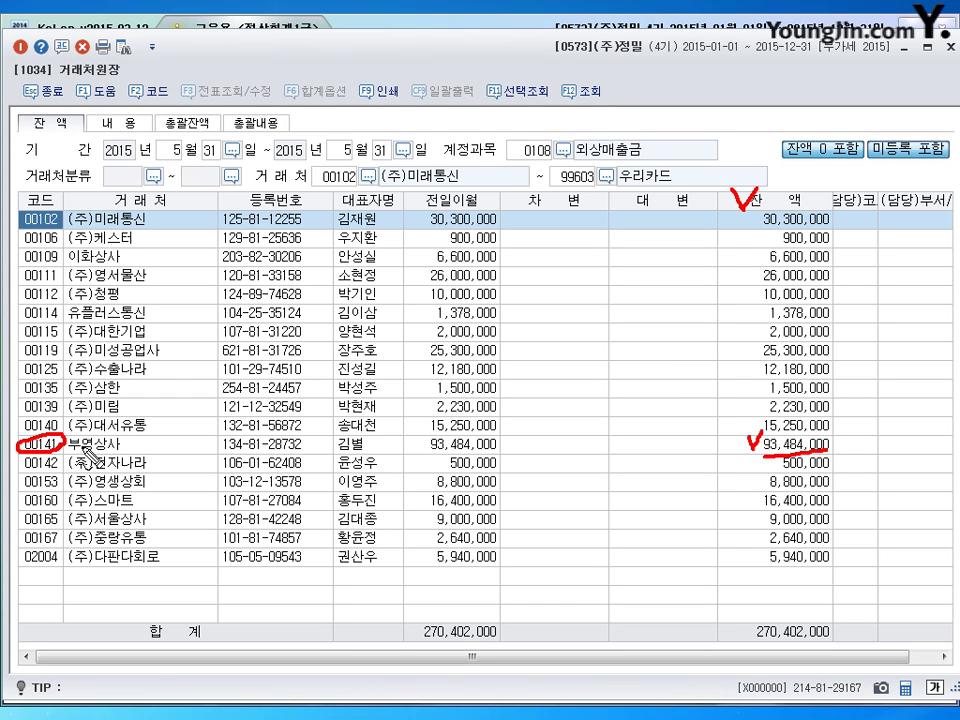
pyautogui.moveTo(64, 446); pyautogui.dragTo(90, 452)
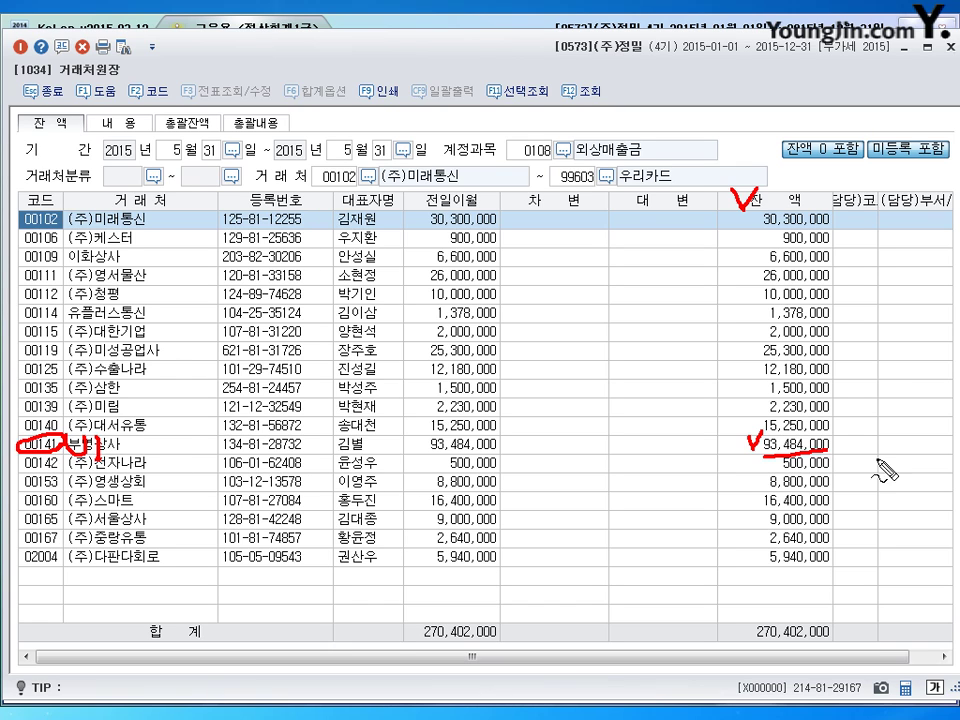
pyautogui.moveTo(706, 441)
pyautogui.mouseDown()
pyautogui.moveTo(735, 443)
pyautogui.moveTo(746, 461)
pyautogui.moveTo(822, 459)
pyautogui.moveTo(776, 436)
pyautogui.moveTo(830, 466)
pyautogui.mouseUp()
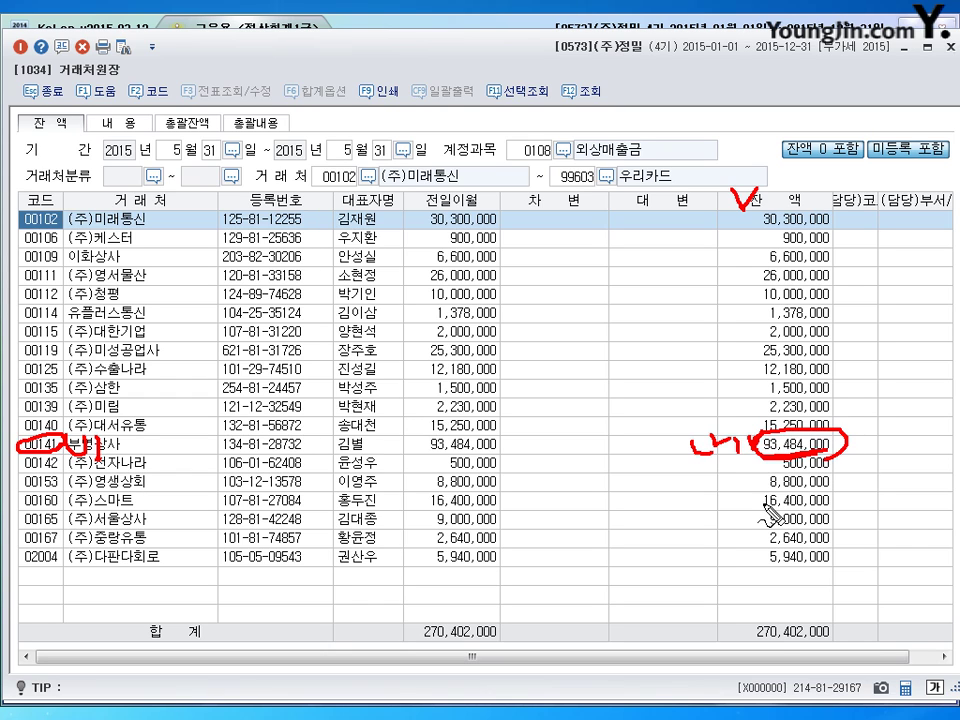
pyautogui.rightClick(735, 520)
pyautogui.press('Escape')
pyautogui.press('Escape')
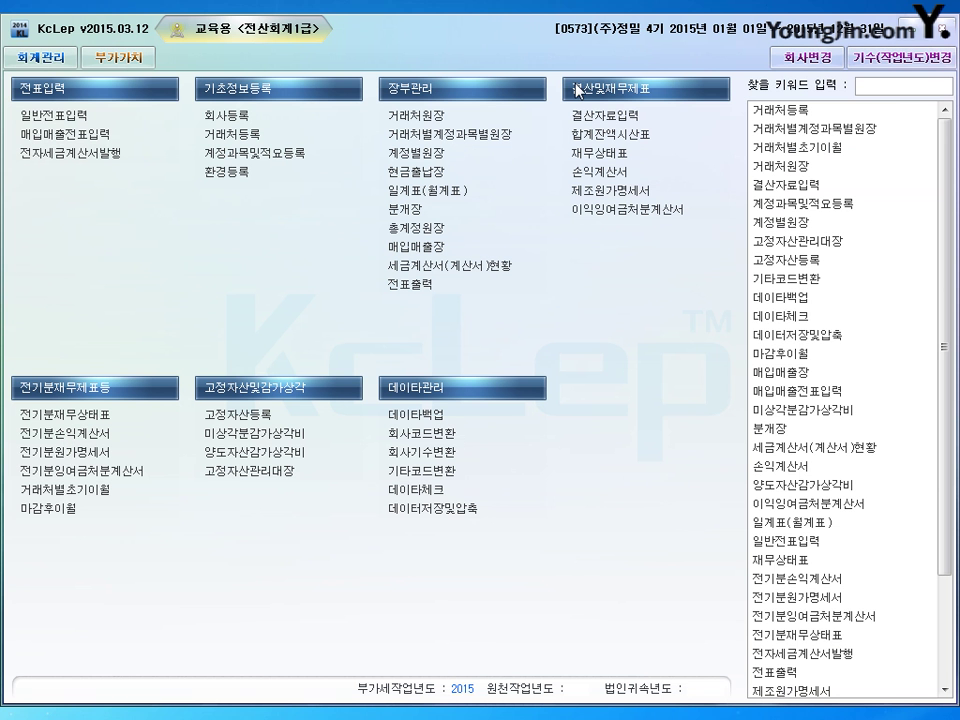
pyautogui.press('Escape')
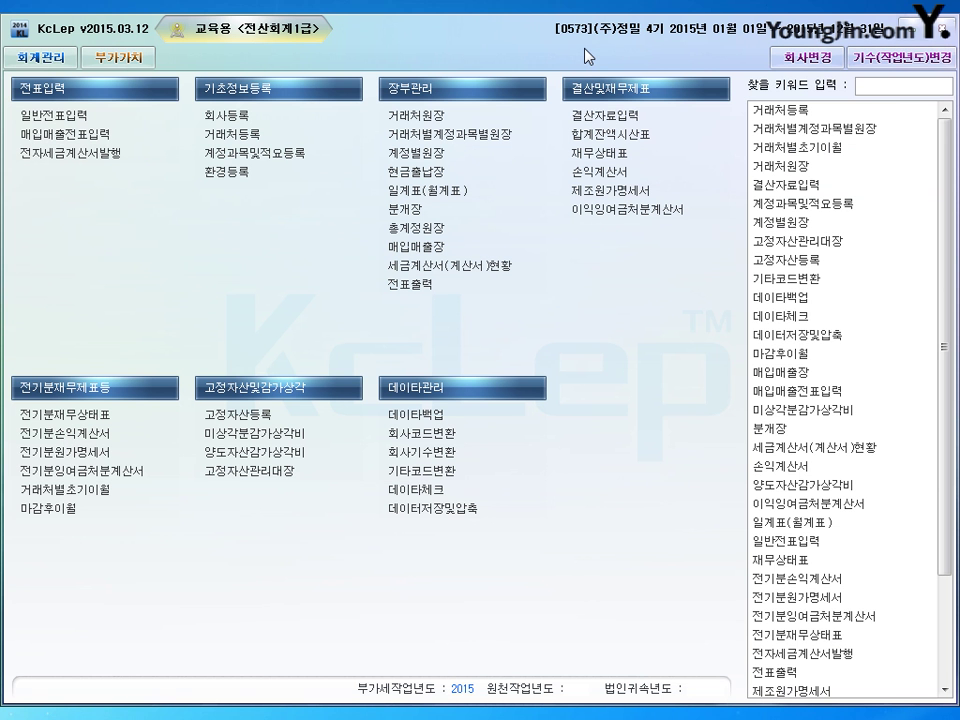